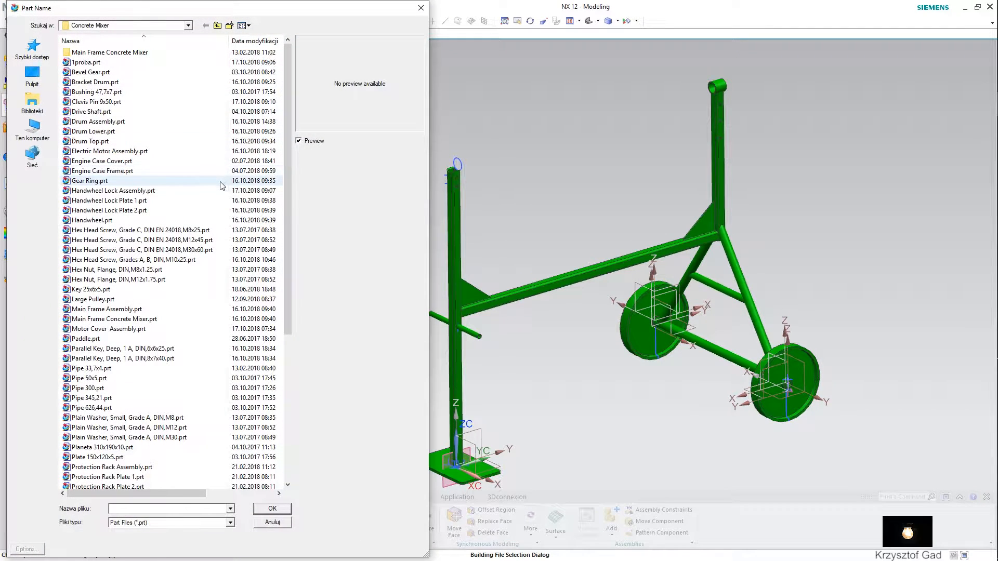
Add Yoke Bushing Assembly.prt to the assembly and place it just above the top of the front post.
scroll(205, 192, "down", 7)
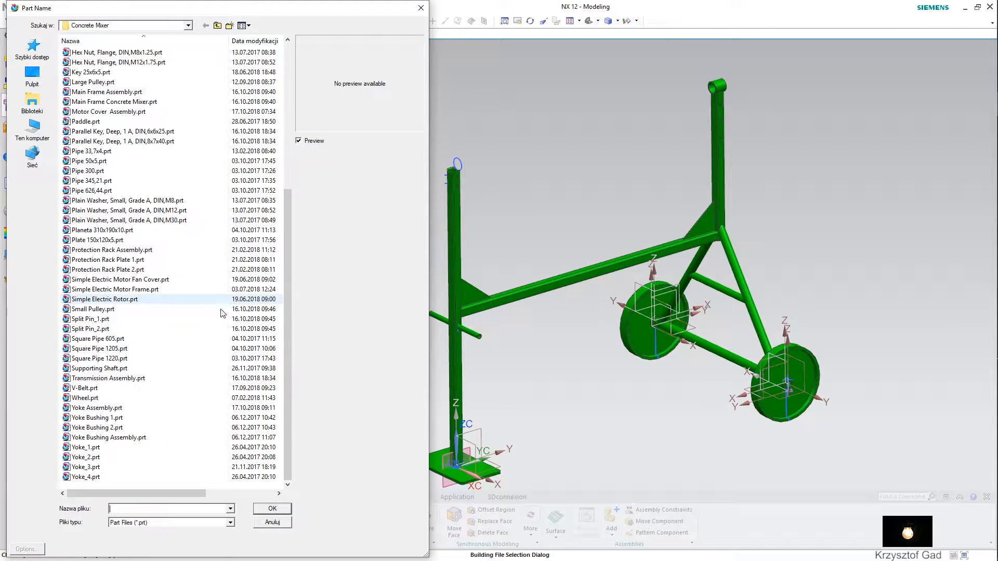
left_click(193, 437)
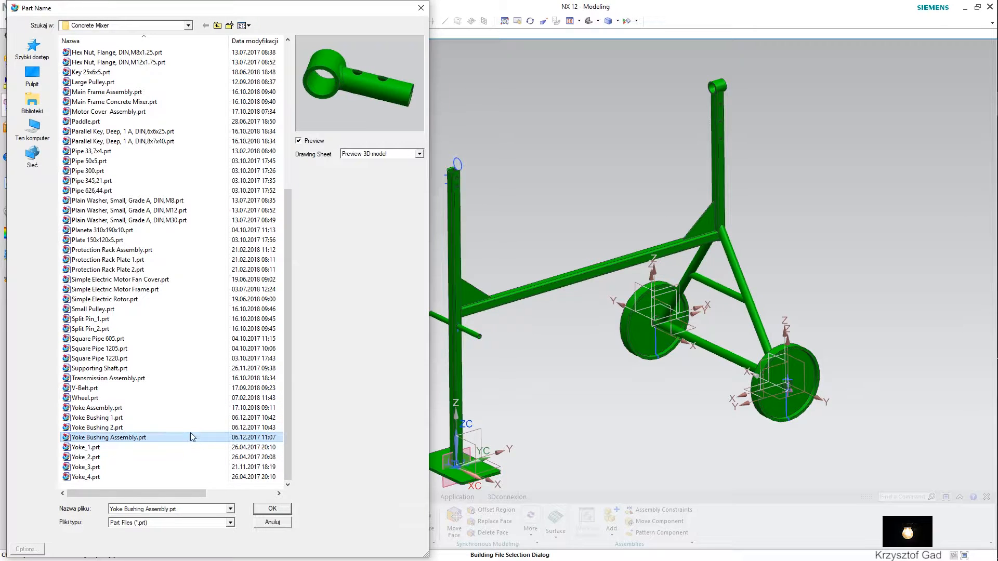
left_click(270, 510)
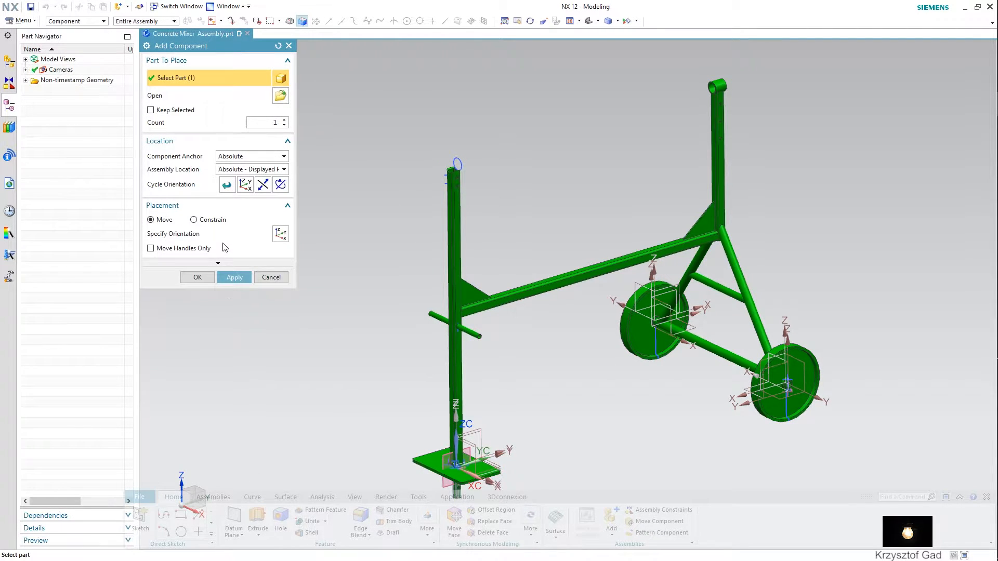
left_click(224, 239)
scroll(465, 413, "down", 2)
left_click_drag(475, 370, 466, 59)
left_click(198, 277)
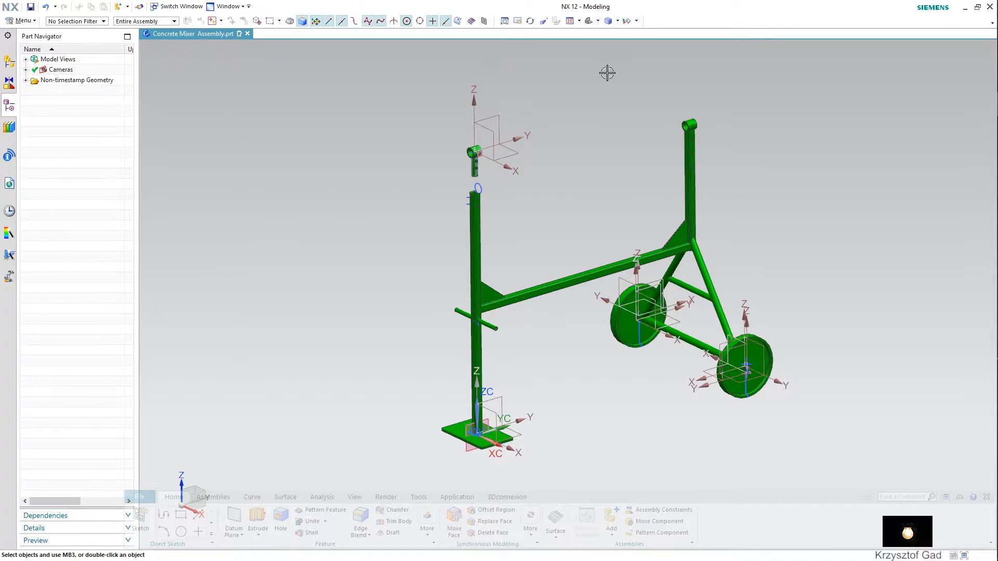
Hide all sheet bodies and datums in the assembly.
key("ctrl+w")
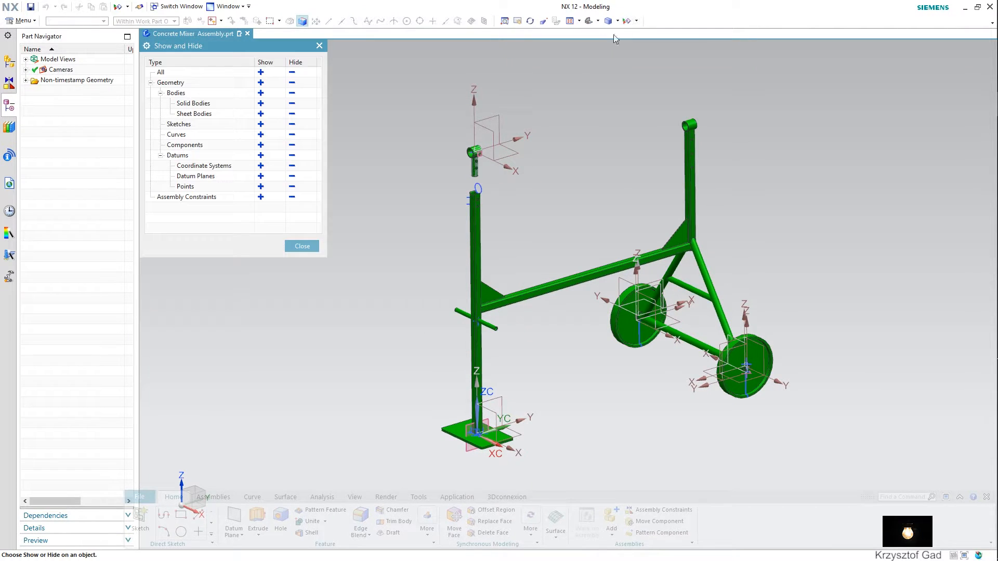
left_click(293, 114)
left_click(292, 156)
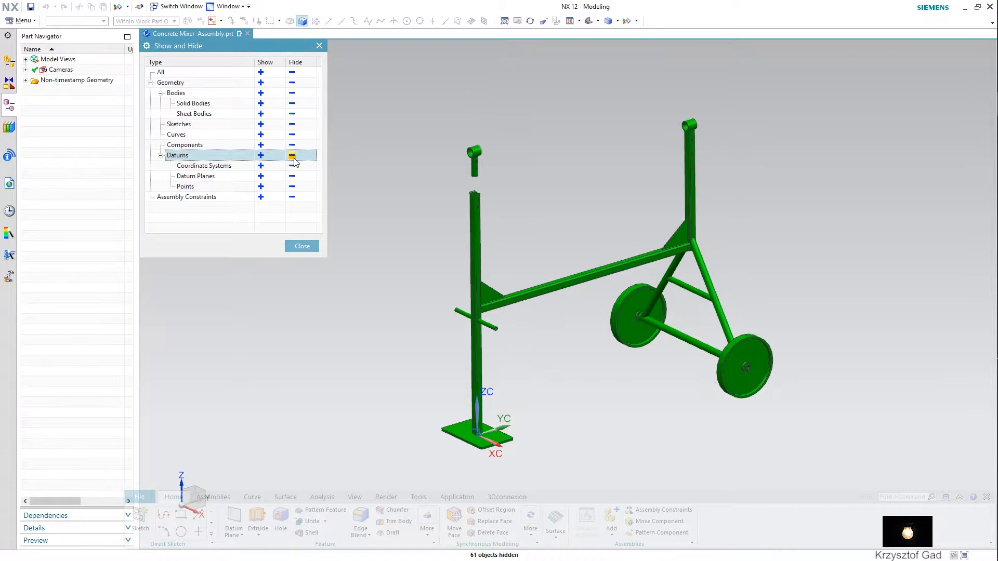
left_click(301, 247)
Apply a Touch/Align constraint between the yoke bushing's bore centerline and the curved cutout centerline on the front square post.
scroll(301, 250, "up", 5)
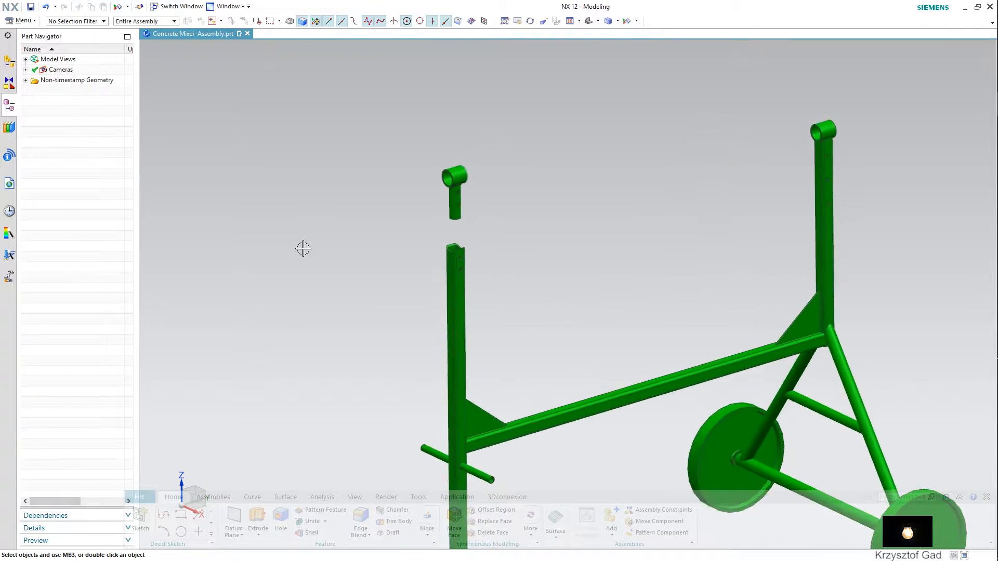
left_click(214, 497)
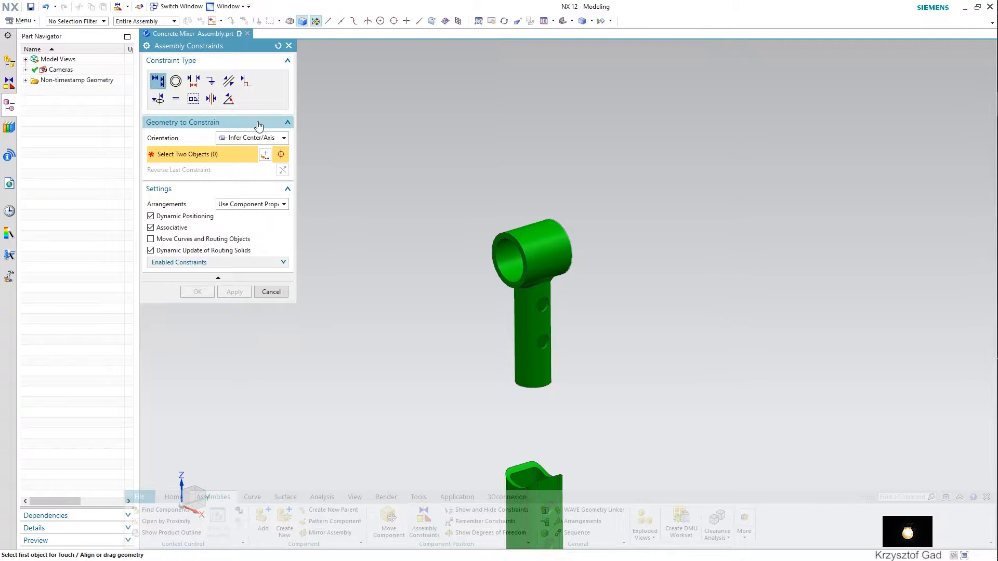
left_click(524, 276)
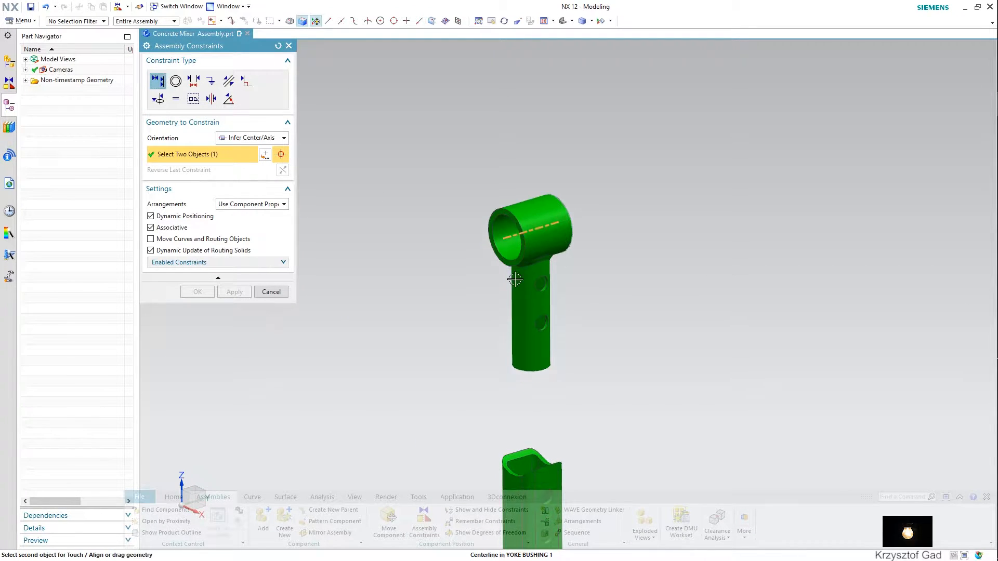
left_click(514, 304)
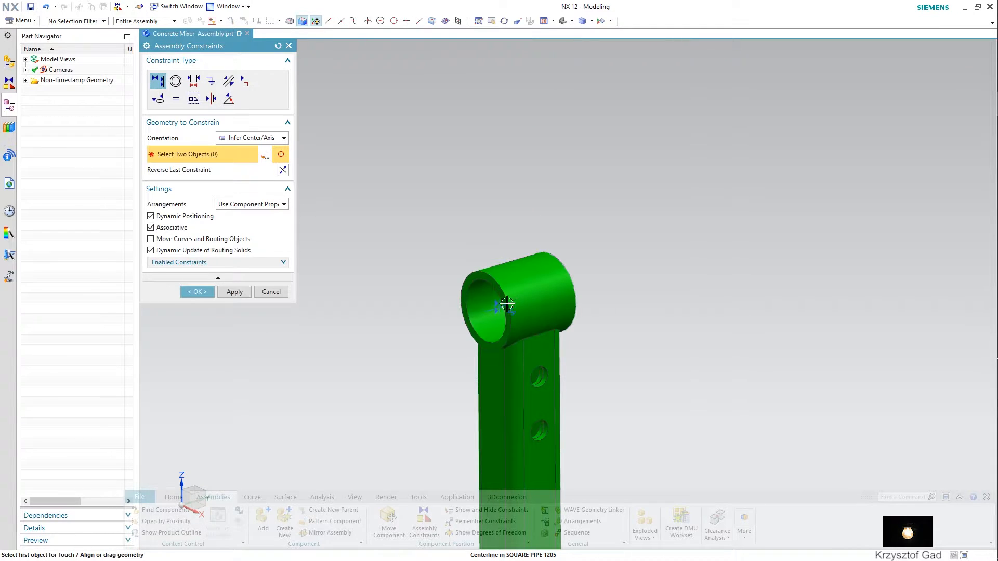
left_click(236, 297)
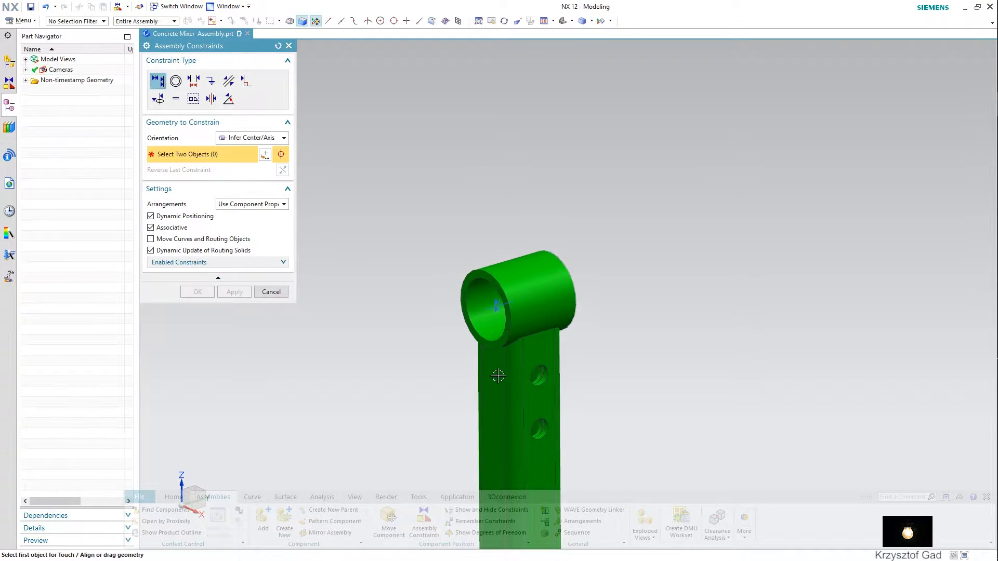
Align the yoke bushing's upper cross hole with the matching hole in the square post and finish constraining.
scroll(540, 375, "up", 3)
scroll(540, 376, "up", 3)
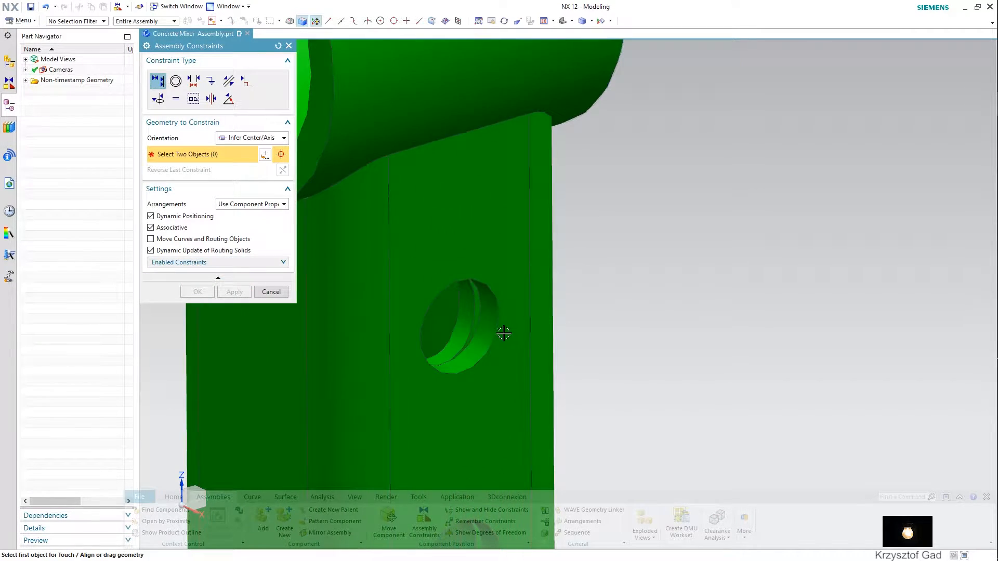
left_click(457, 326)
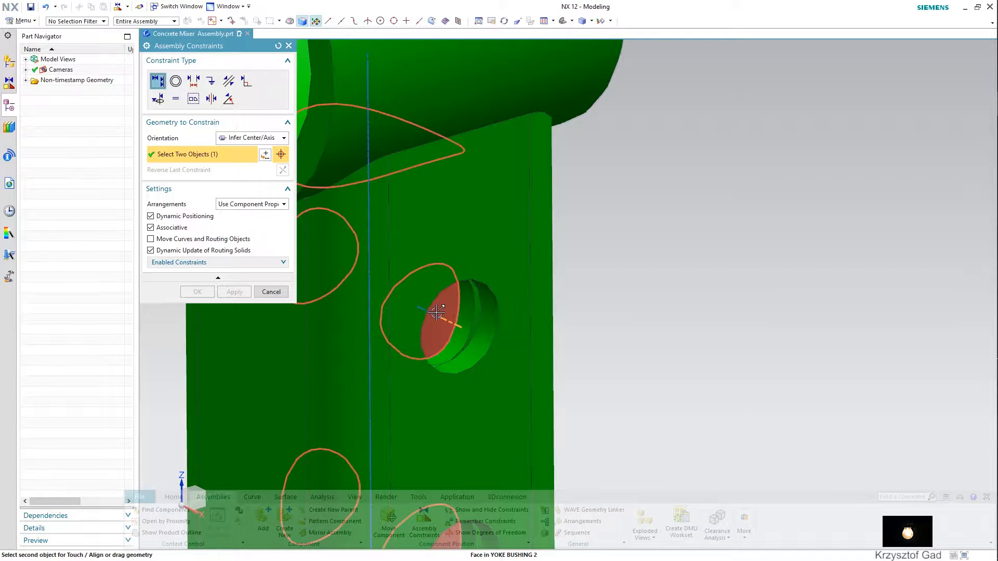
left_click(460, 317)
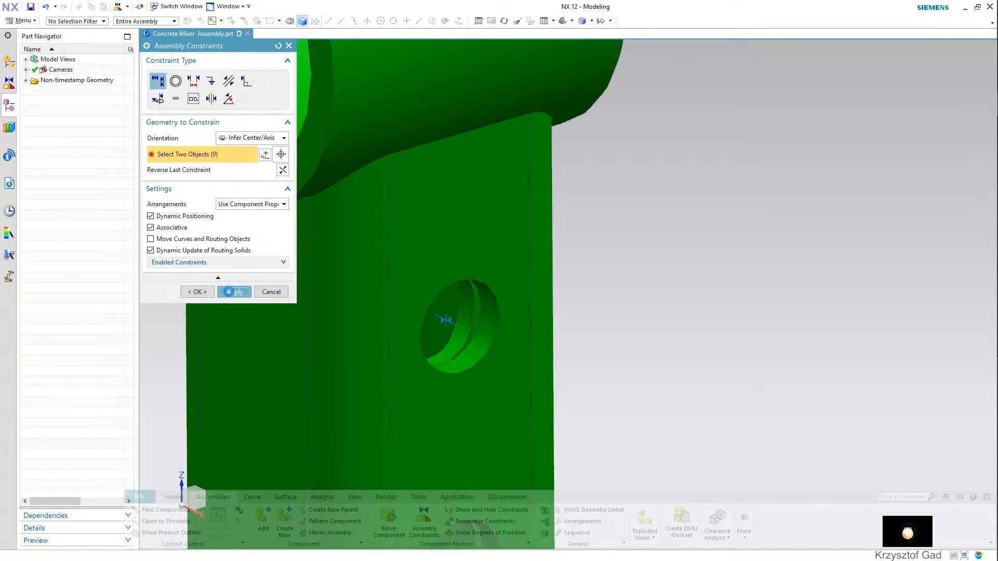
key("ctrl+f")
left_click(271, 292)
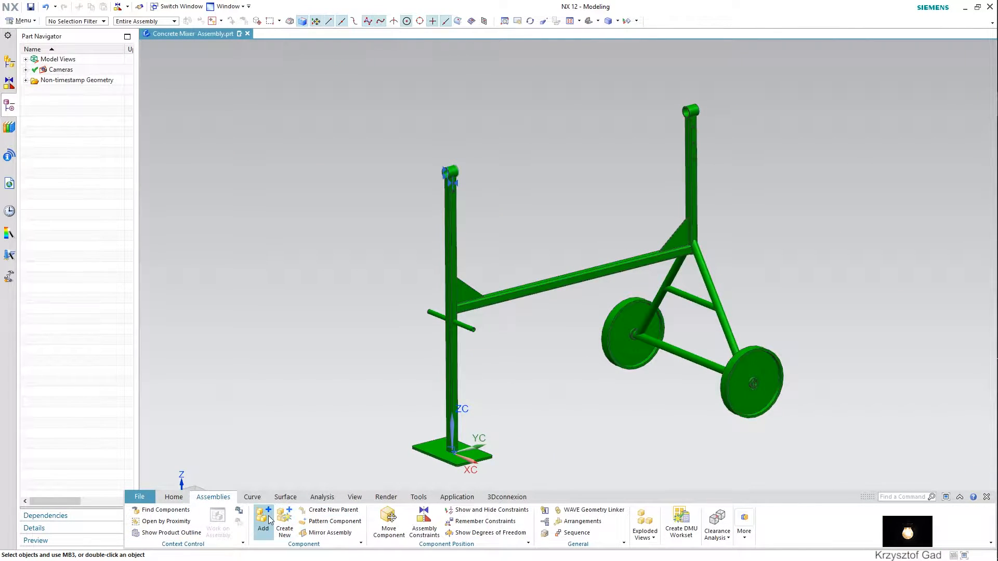
Load Handwheel Lock Assembly.prt as a component to add to the assembly.
left_click(263, 519)
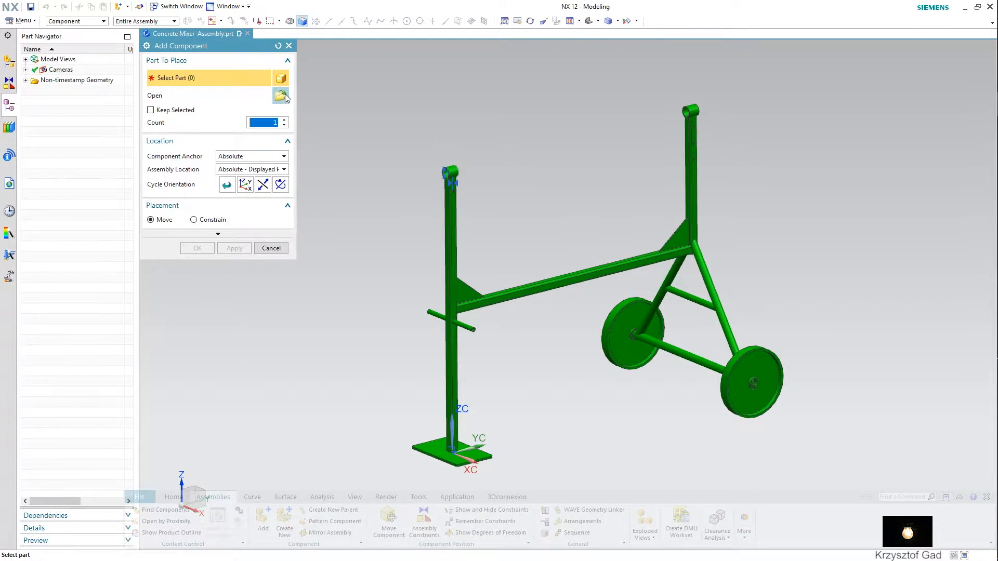
left_click(281, 95)
left_click(181, 191)
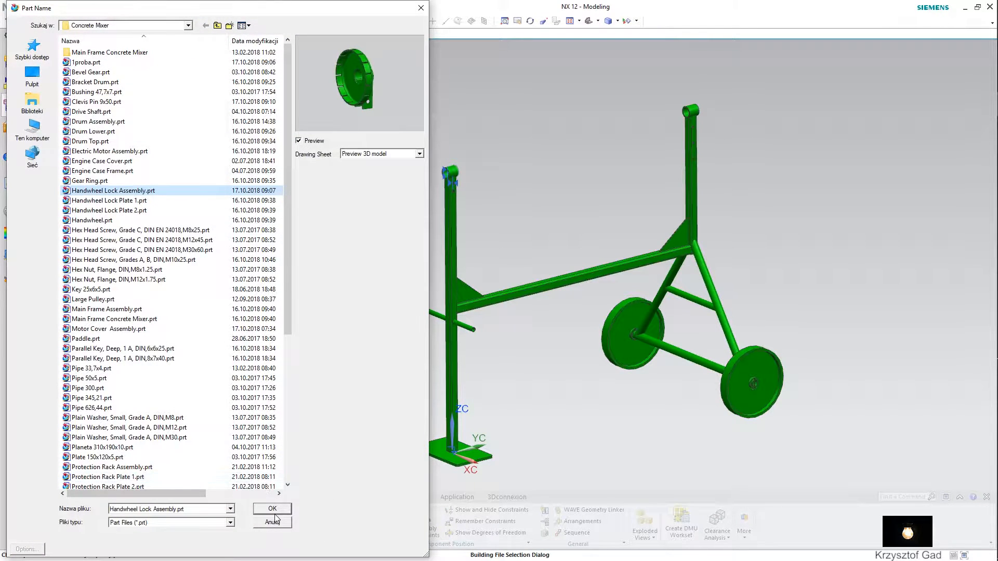
left_click(274, 509)
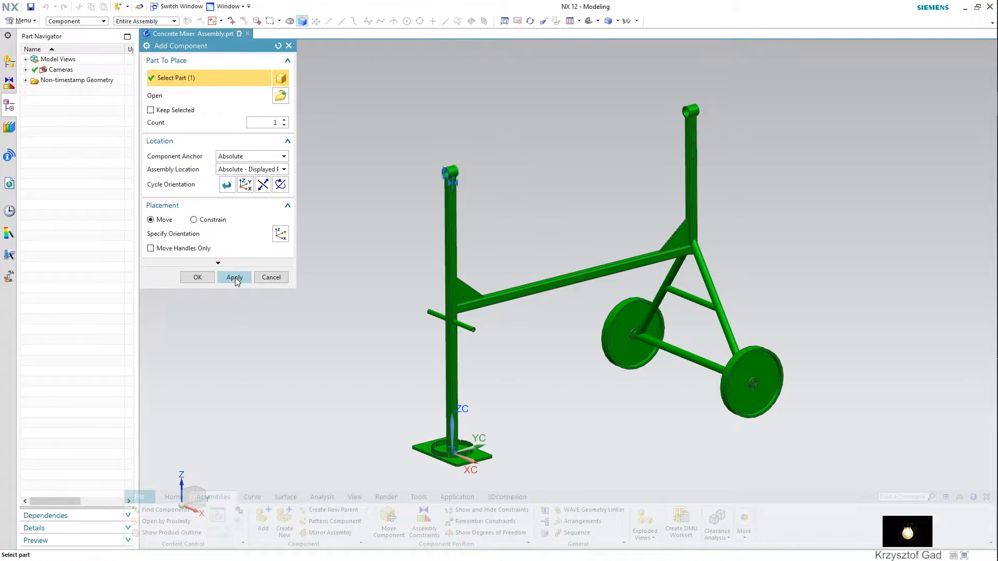
Place the handwheel lock above the front post, rotated upright with its mounting plates pointing down.
left_click(204, 238)
left_click_drag(452, 379, 427, 85)
left_click_drag(520, 115, 446, 23)
left_click_drag(484, 95, 414, 105)
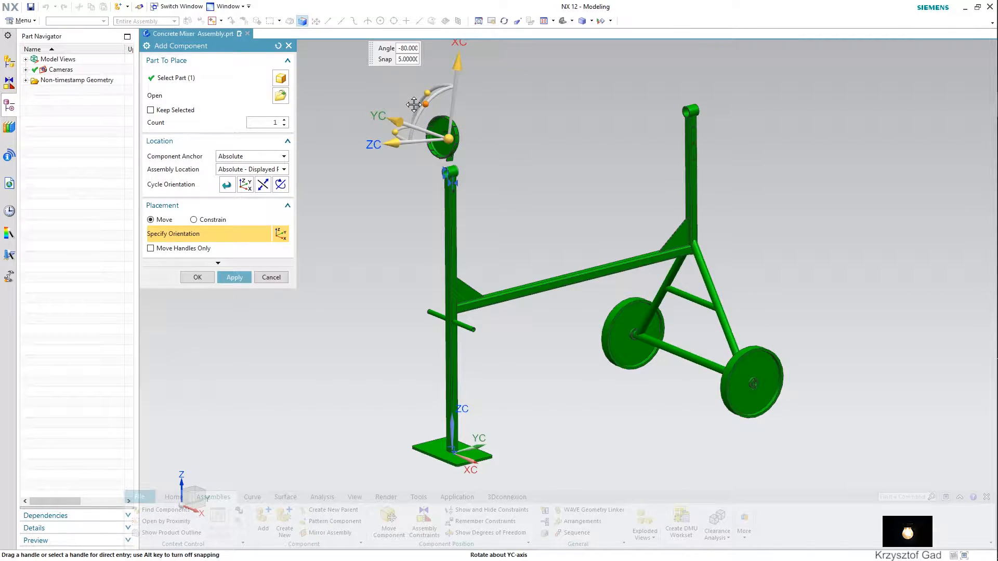
left_click(200, 278)
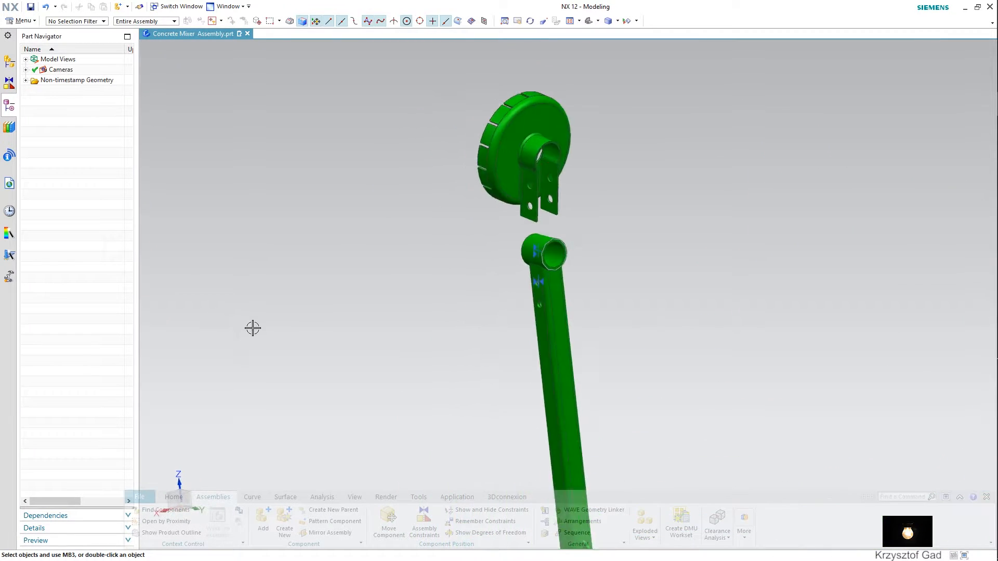
Apply a Touch/Align constraint between the handwheel lock plate's bore centerline and the yoke bushing's bore centerline.
left_click(401, 527)
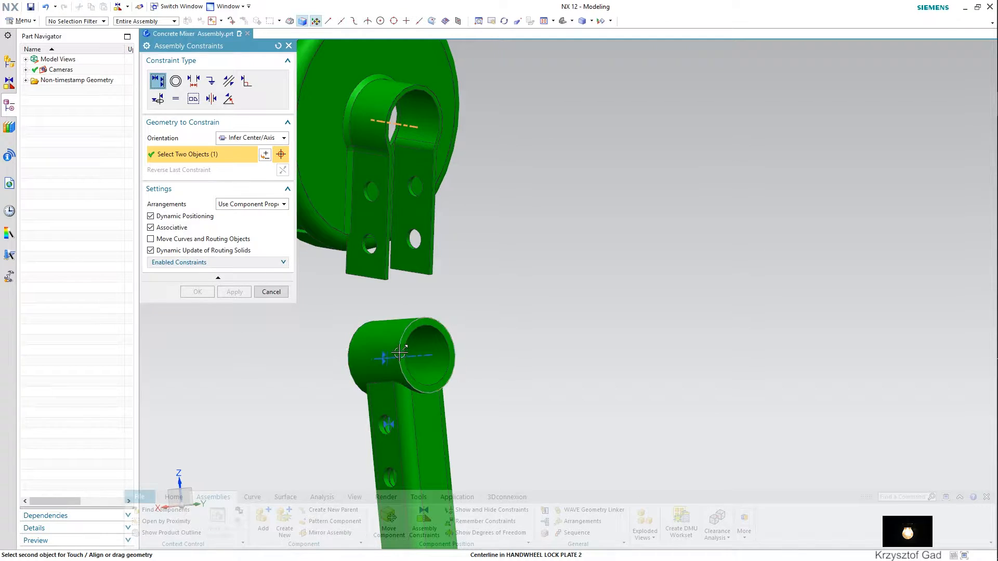
left_click(421, 358)
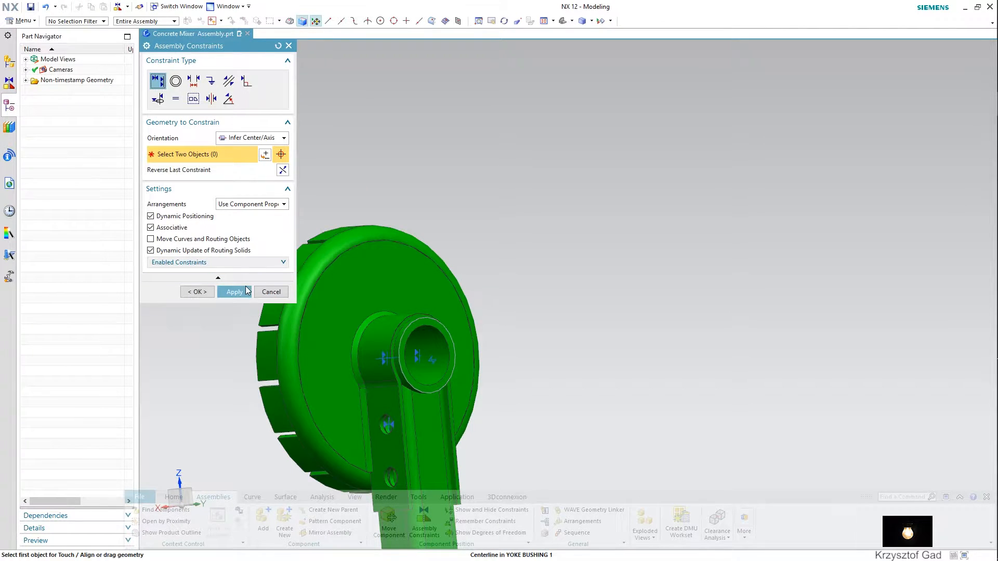
left_click(242, 290)
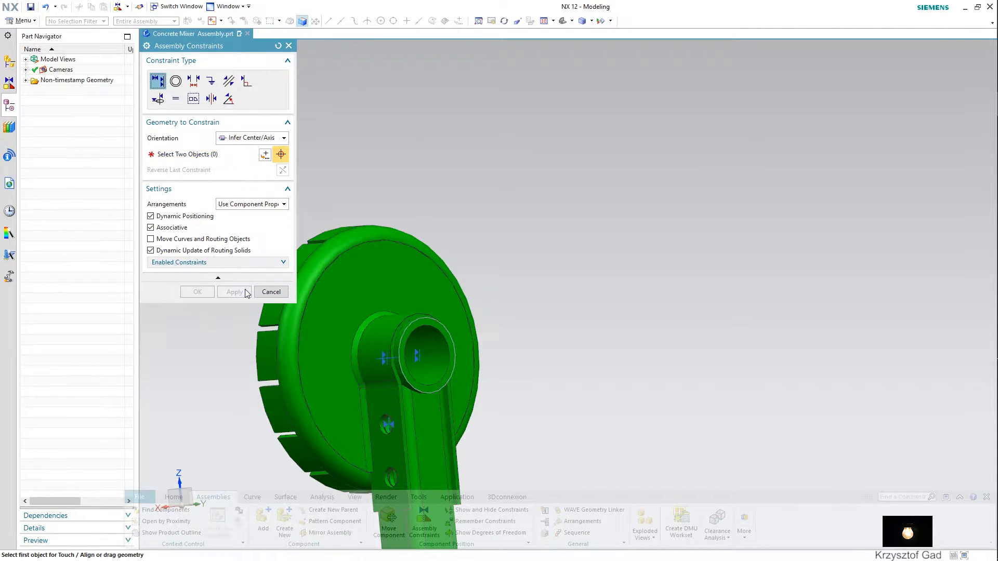
Align the handwheel lock plate's upper bolt hole with the matching hole in the square post and finish constraining.
scroll(405, 348, "up", 6)
scroll(404, 348, "up", 5)
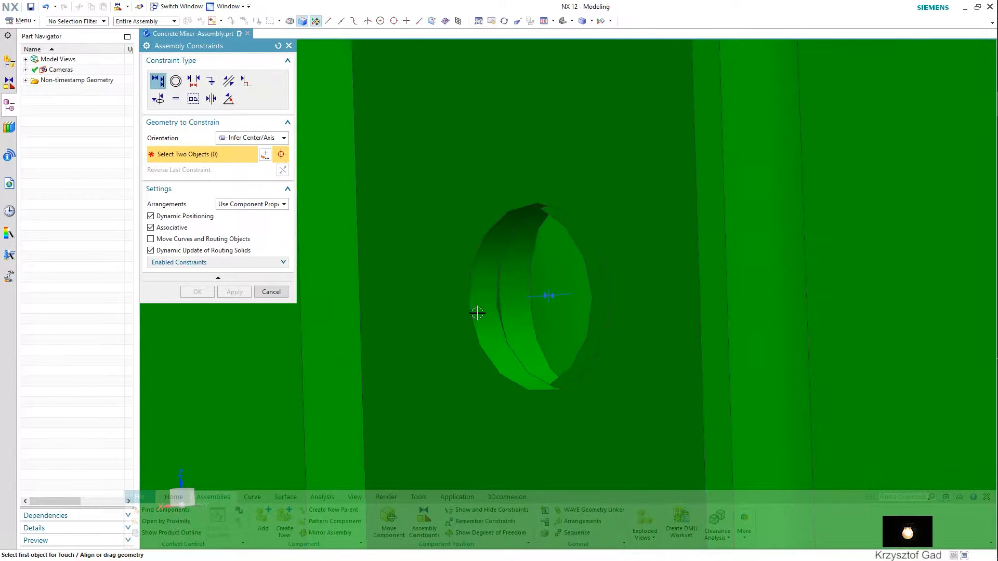
left_click(535, 296)
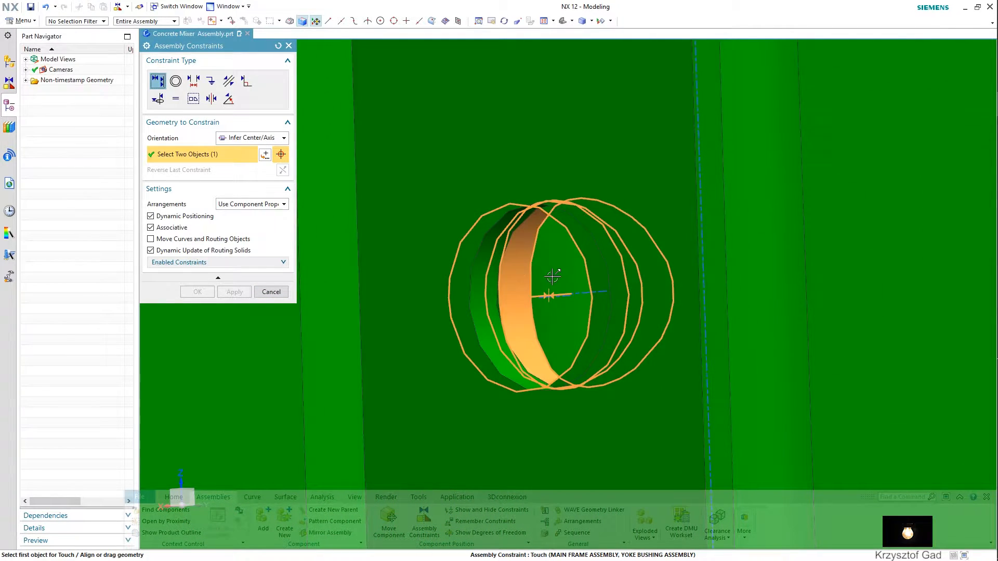
left_click(576, 294)
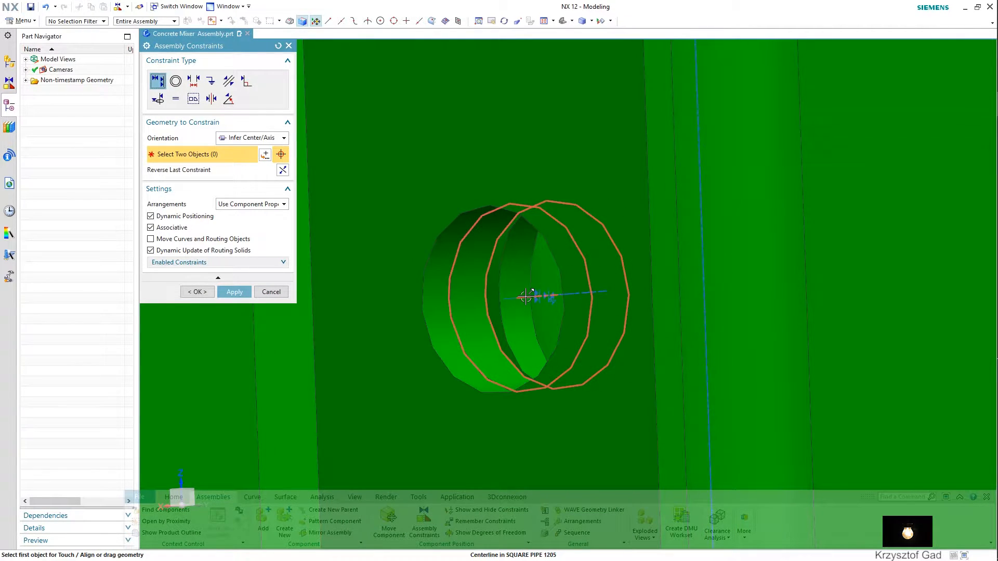
left_click(196, 292)
Add Supporting Shaft.prt and Yoke Assembly.prt together to the assembly at the absolute origin.
scroll(207, 305, "down", 5)
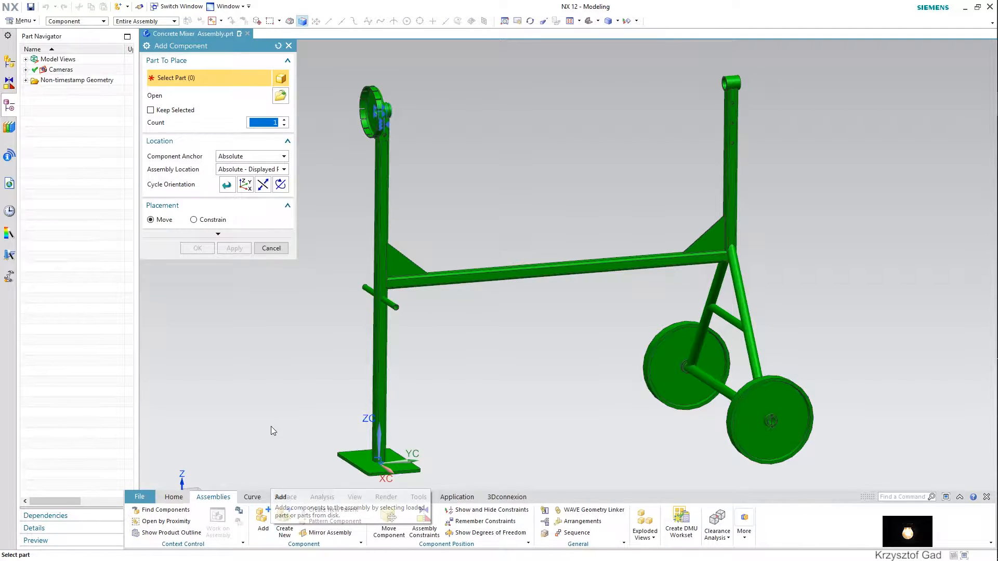
left_click(280, 104)
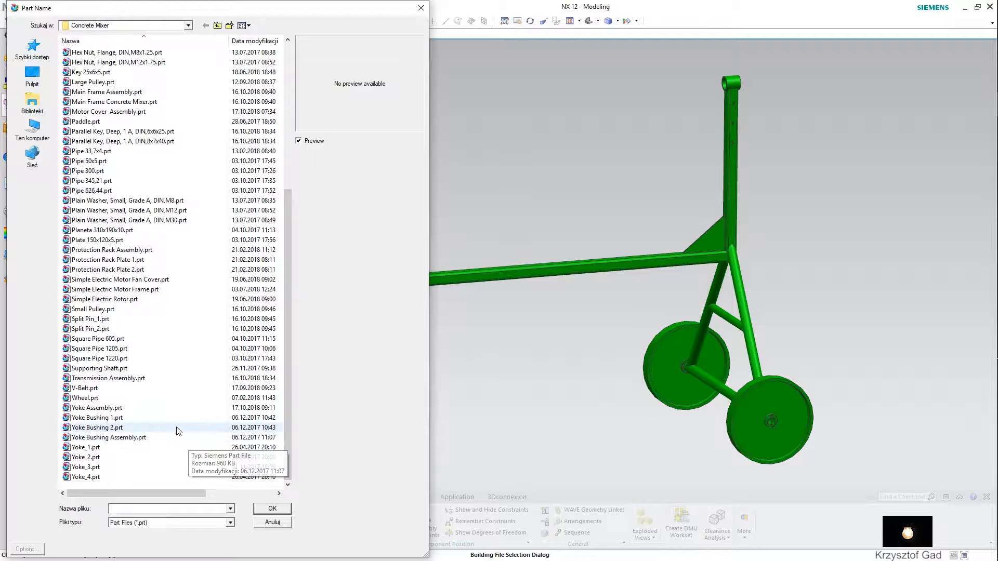
left_click(170, 408)
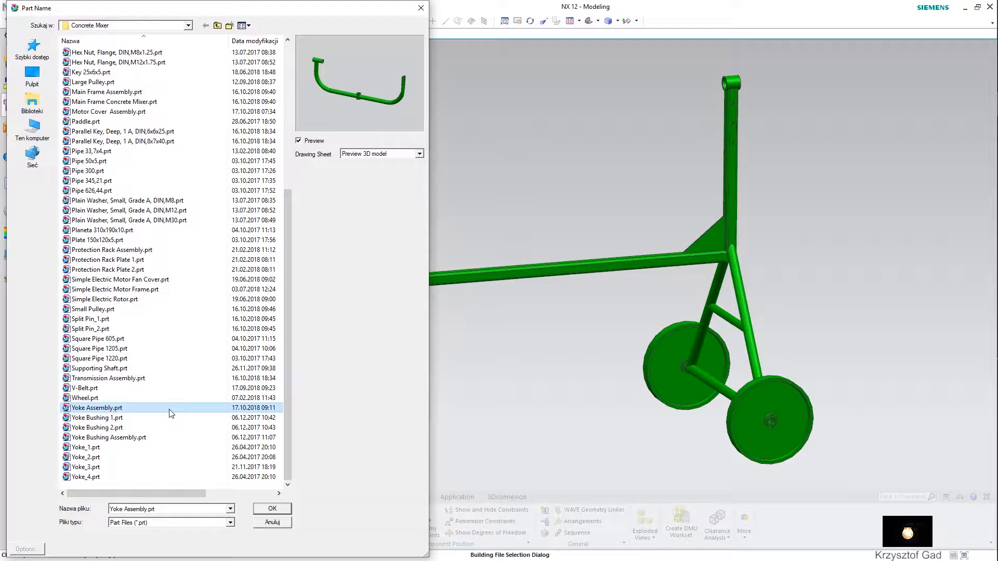
left_click(126, 369, "ctrl")
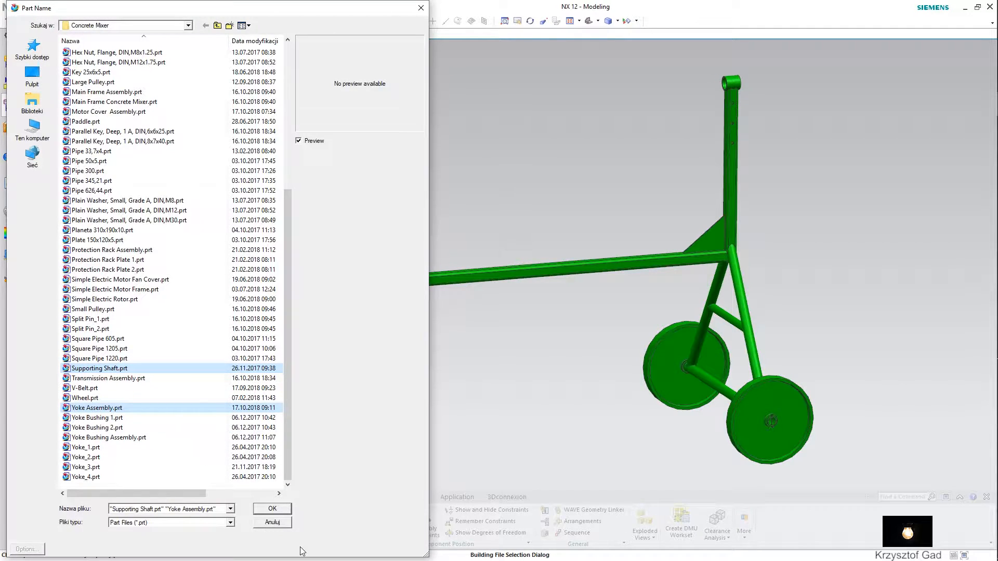
left_click(276, 510)
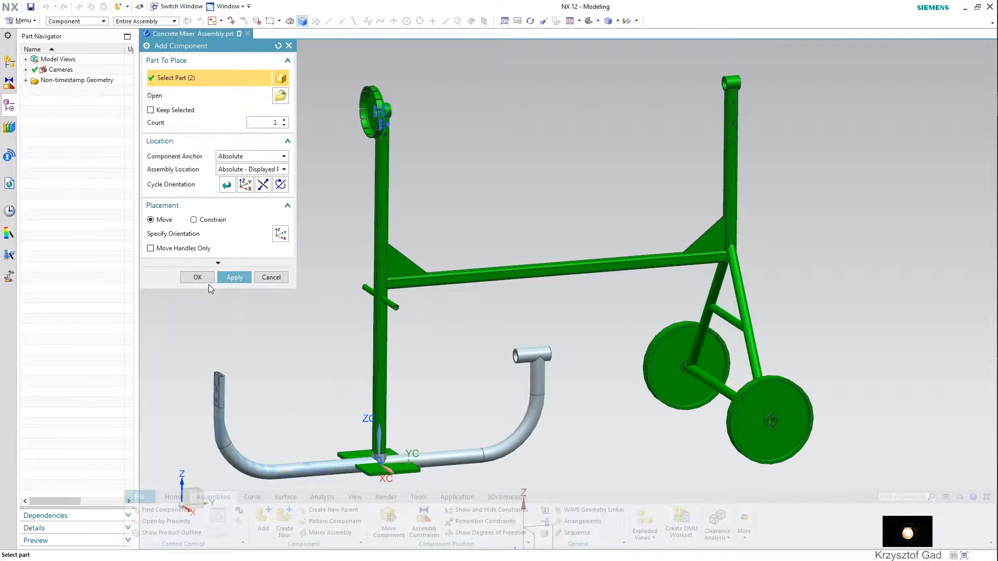
left_click(198, 278)
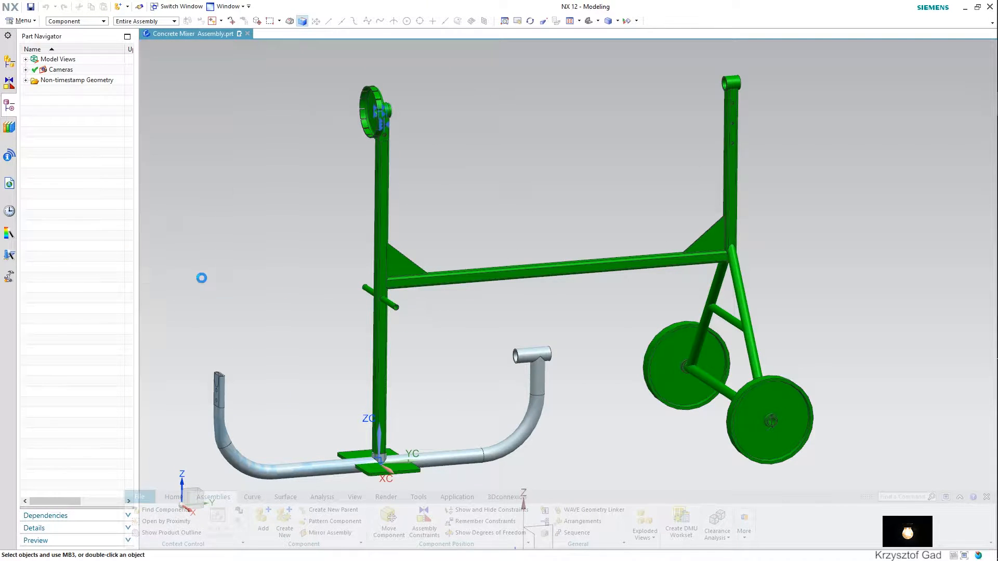
Hide the sheet bodies of the newly added components and display the assembly's component tree.
left_click(631, 21)
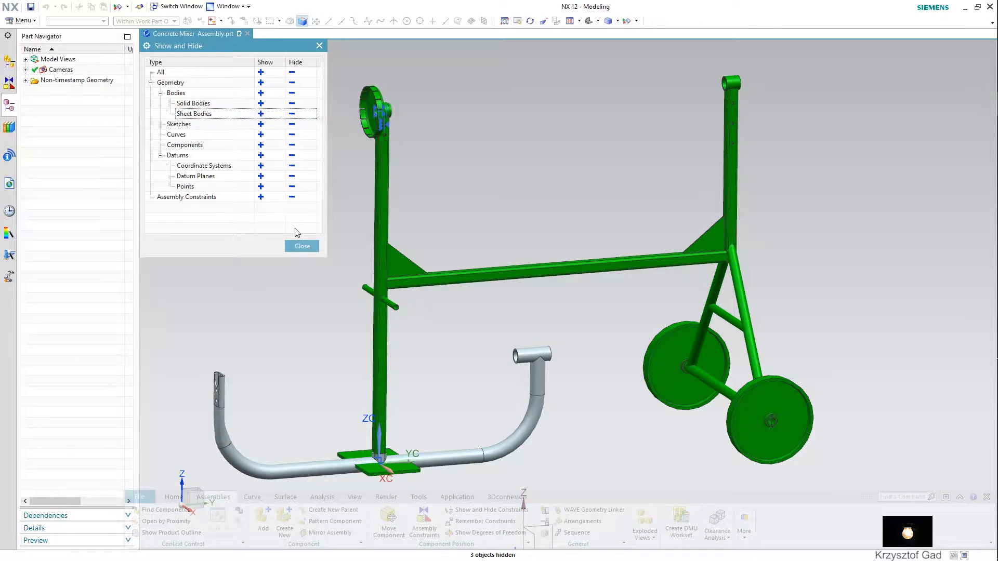
left_click(302, 247)
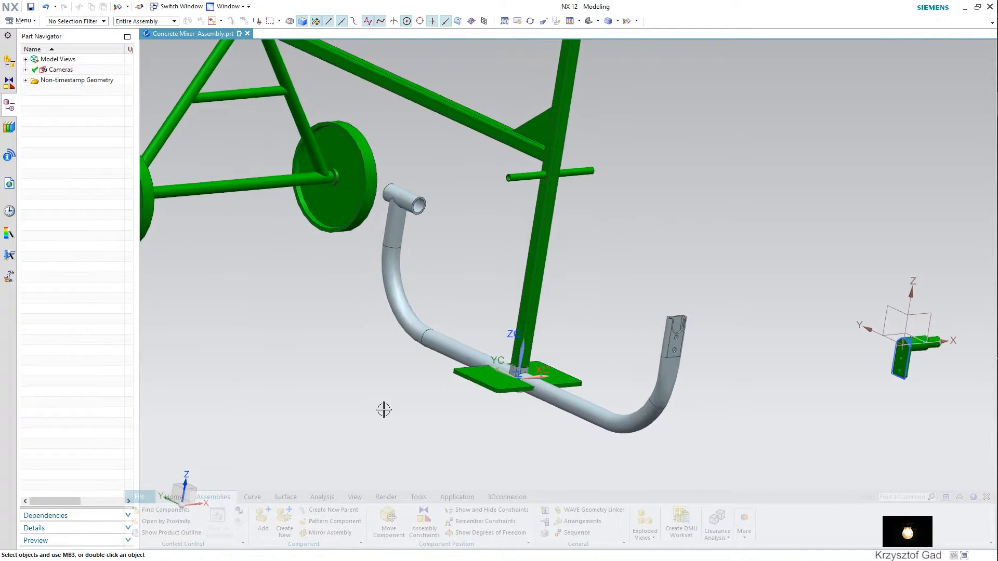
left_click(9, 61)
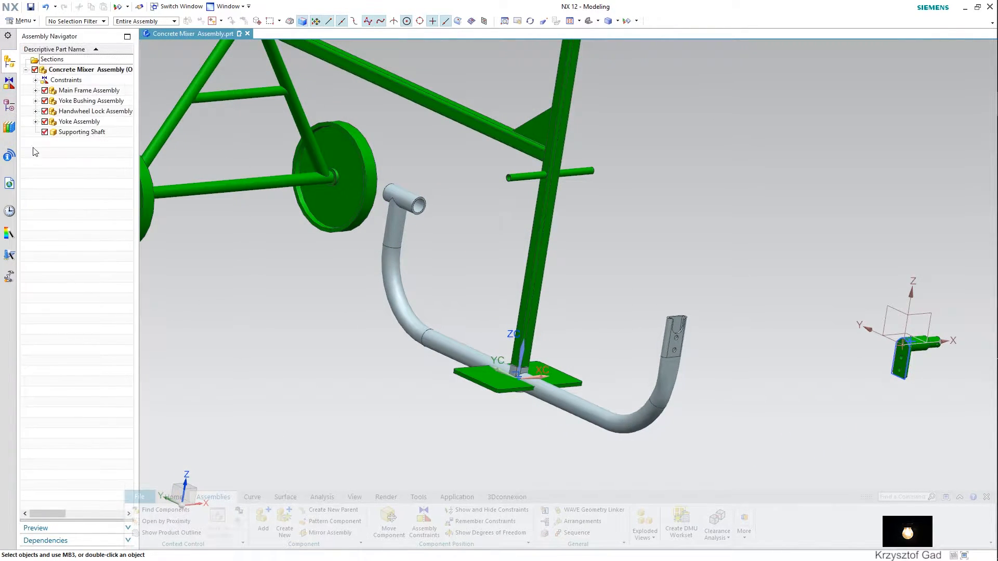
Change the display color of the yoke assembly to green like the rest of the mixer assembly.
left_click(82, 123)
right_click(81, 126)
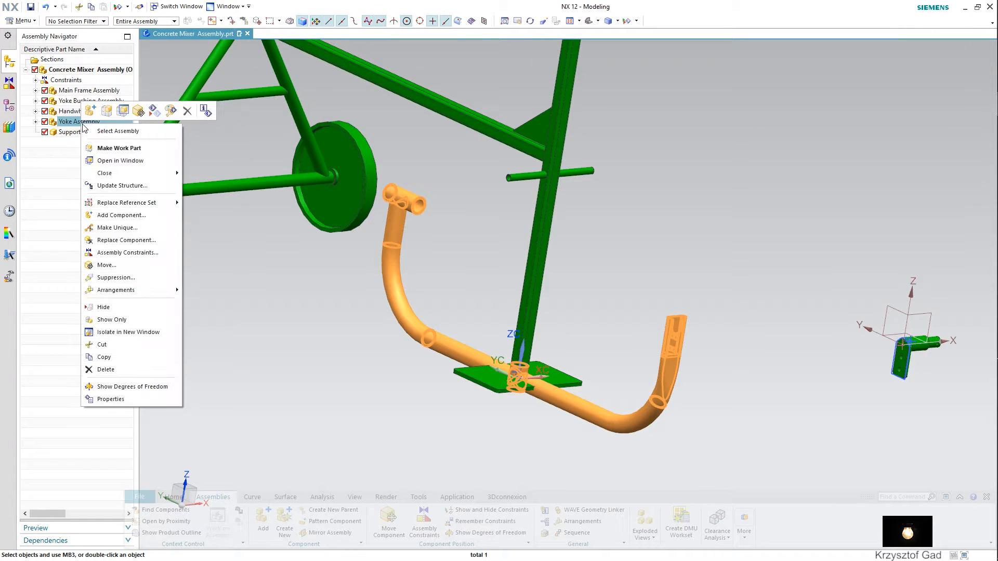
left_click(171, 111)
left_click(273, 109)
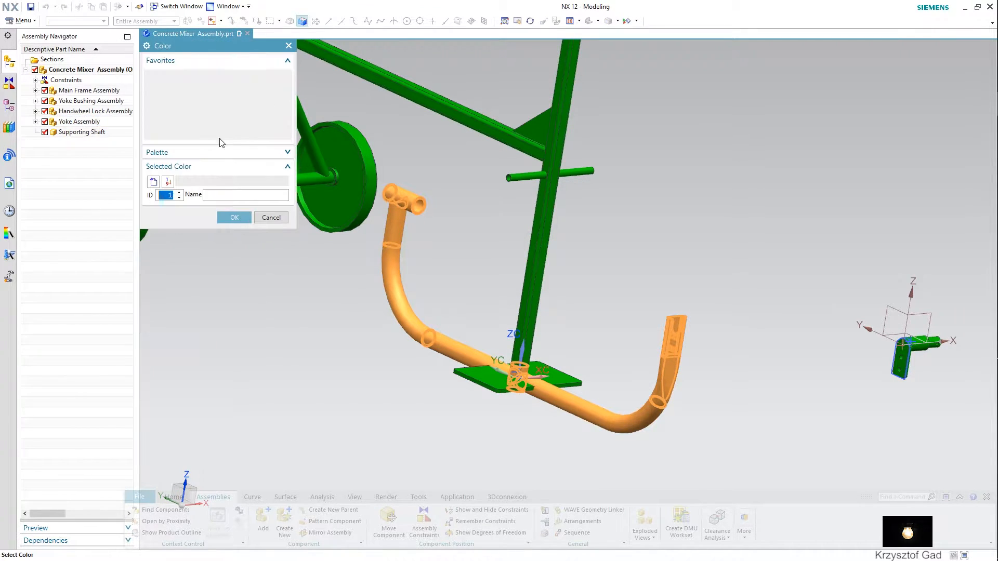
left_click(232, 216)
left_click(198, 336)
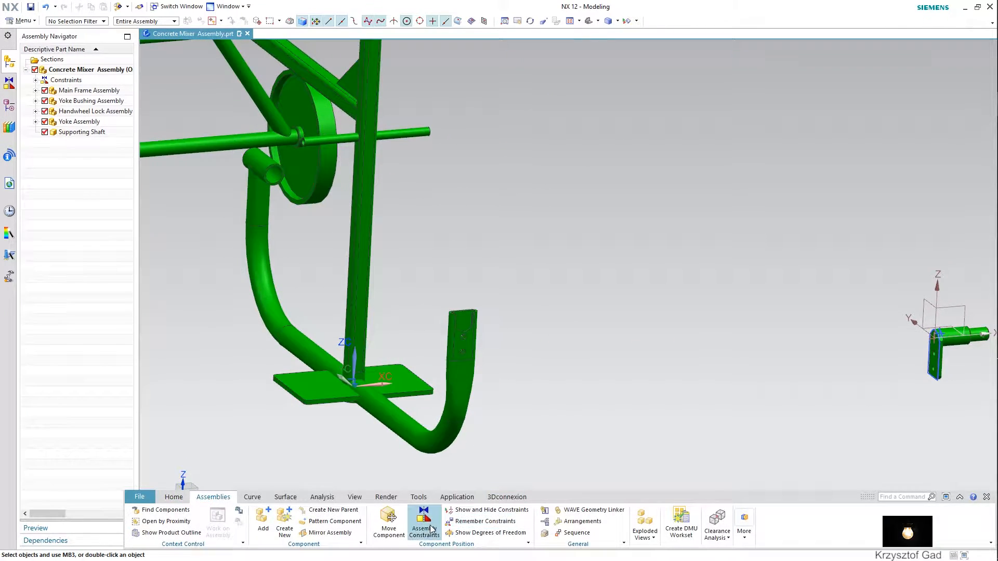
Constrain the supporting shaft to the yoke's flattened end by aligning their upper and lower bolt holes and touching their mating faces.
left_click(425, 521)
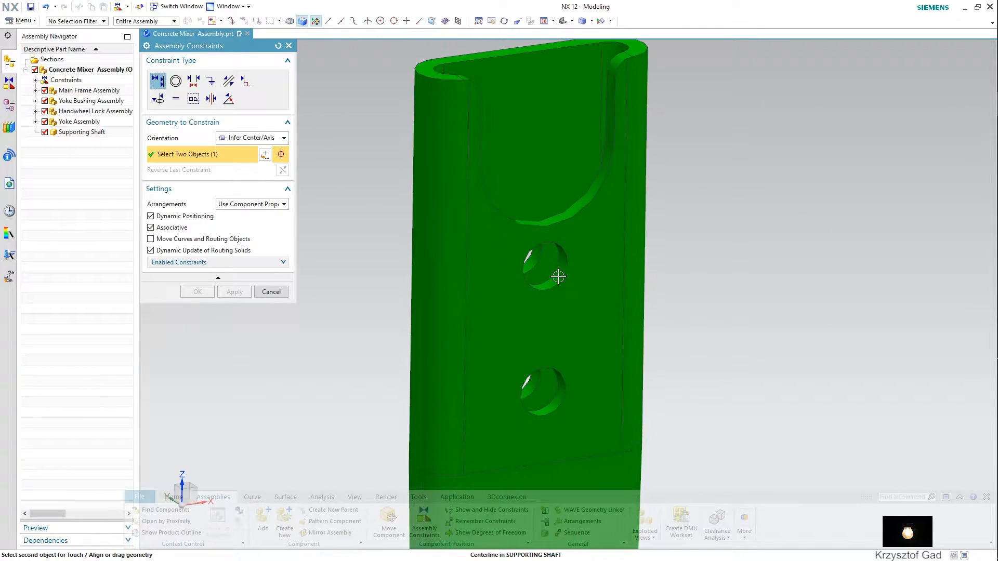
left_click(544, 264)
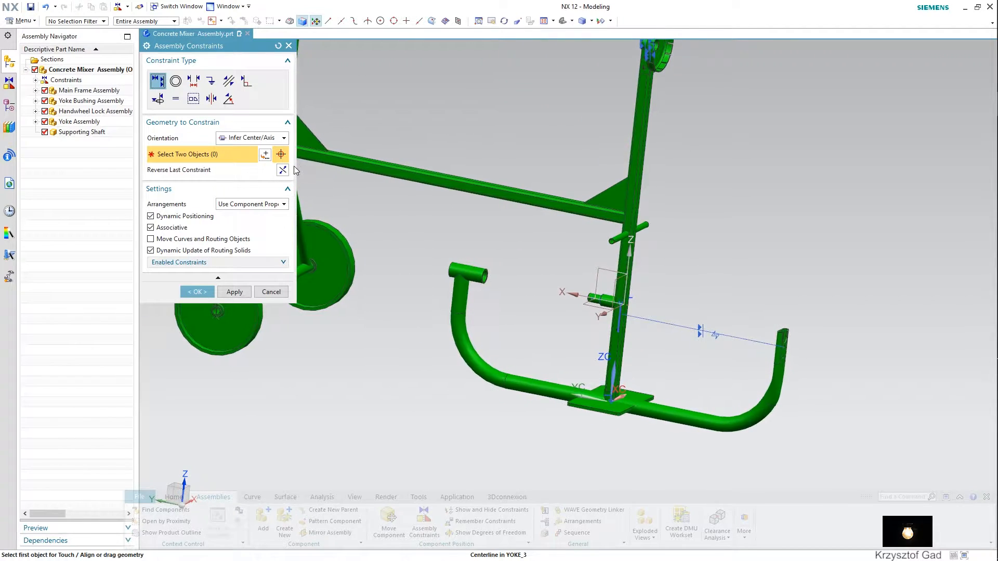
left_click(234, 292)
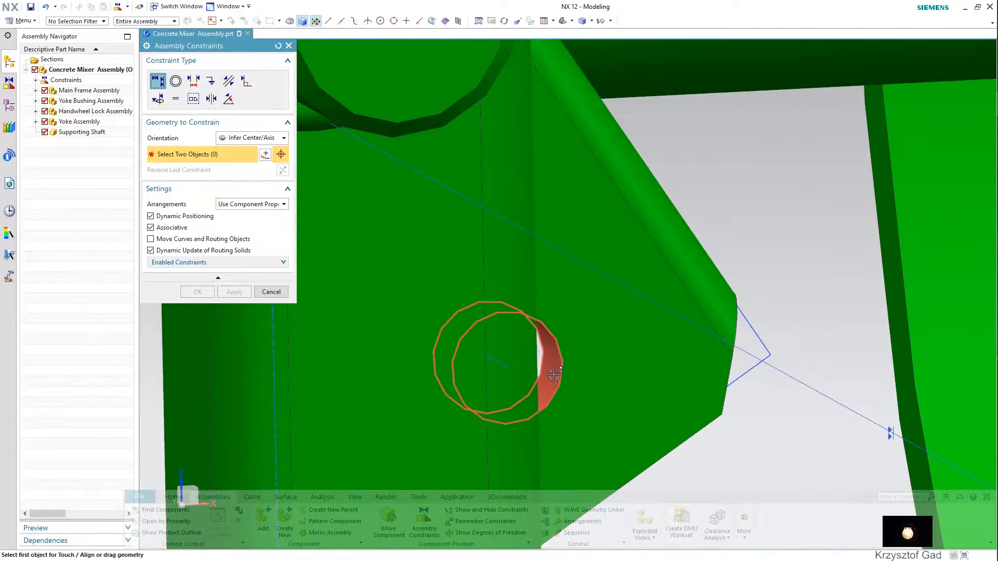
left_click(553, 373)
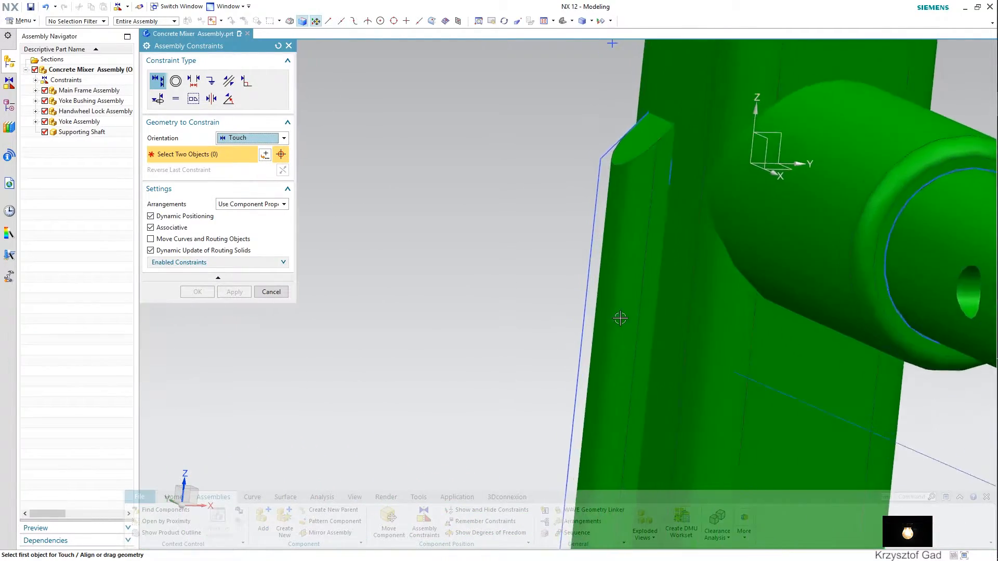
left_click(716, 267)
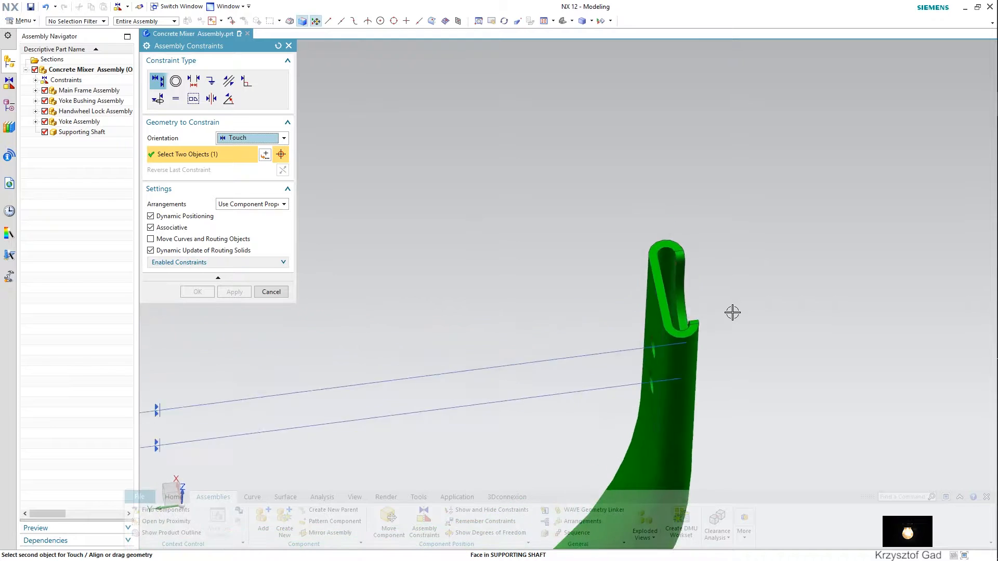
left_click(671, 373)
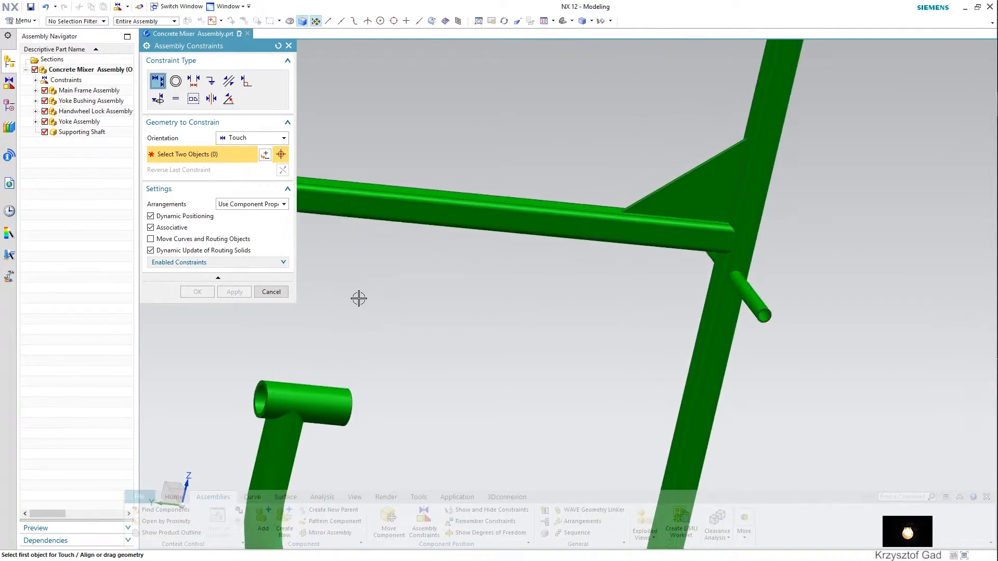
Touch the yoke tube's end face to the main frame's post-top tube, align their bore centerlines and finish constraining.
left_click(472, 272)
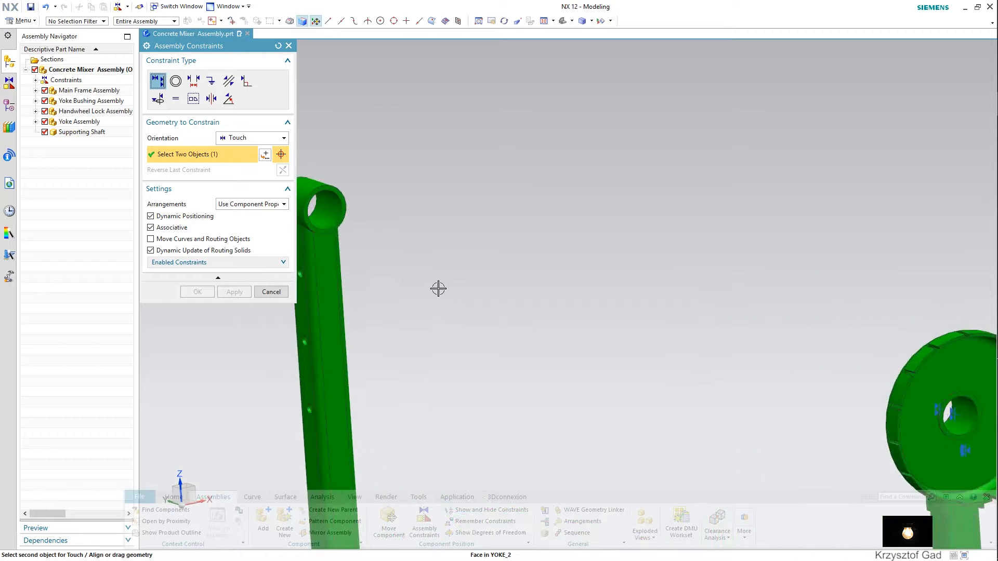
left_click(513, 234)
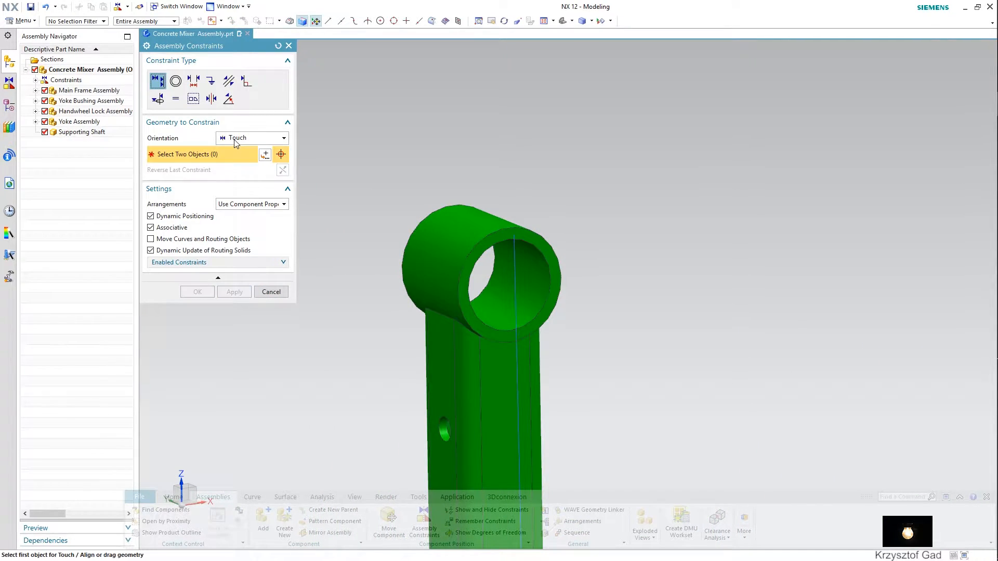
left_click(250, 181)
left_click(507, 285)
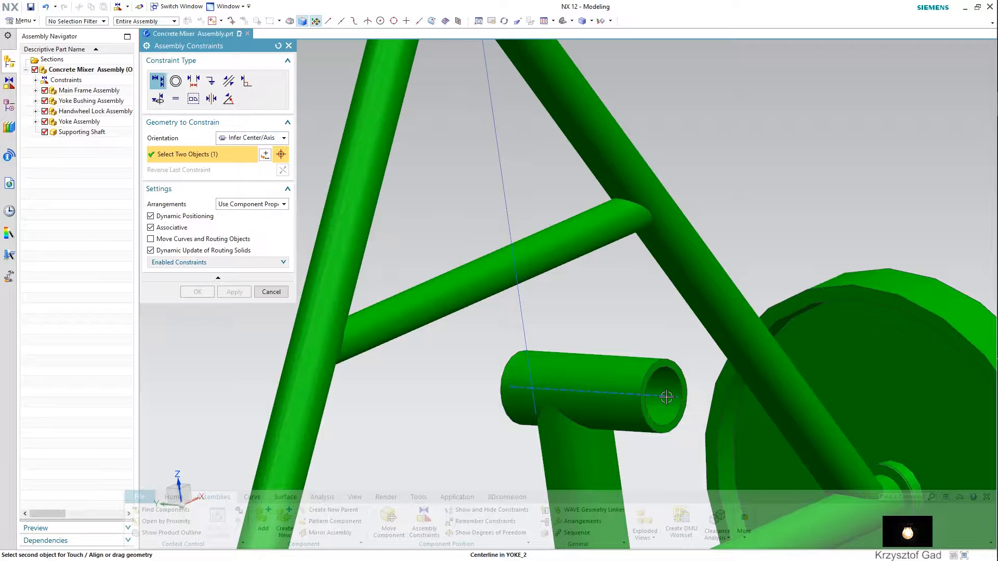
left_click(666, 397)
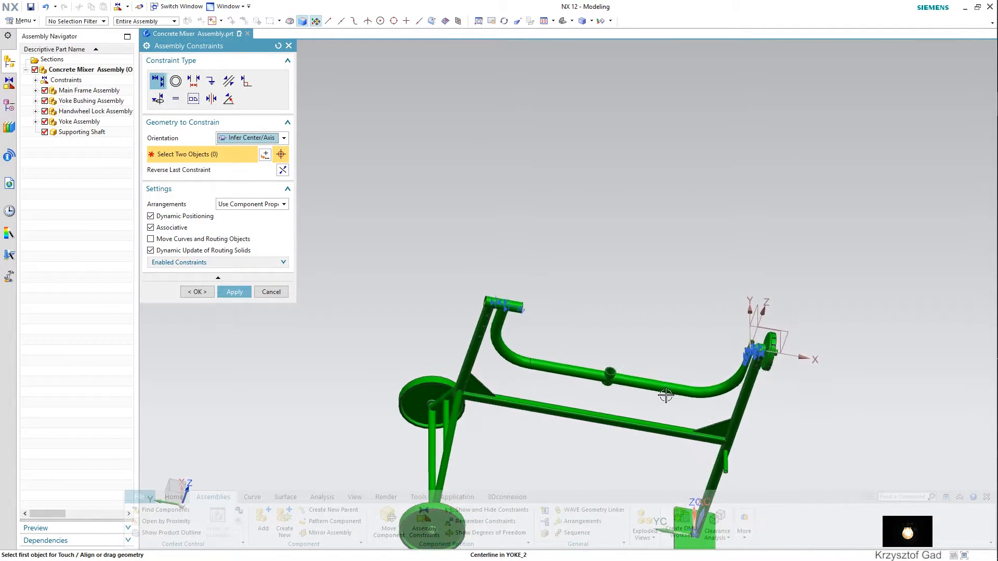
left_click(235, 292)
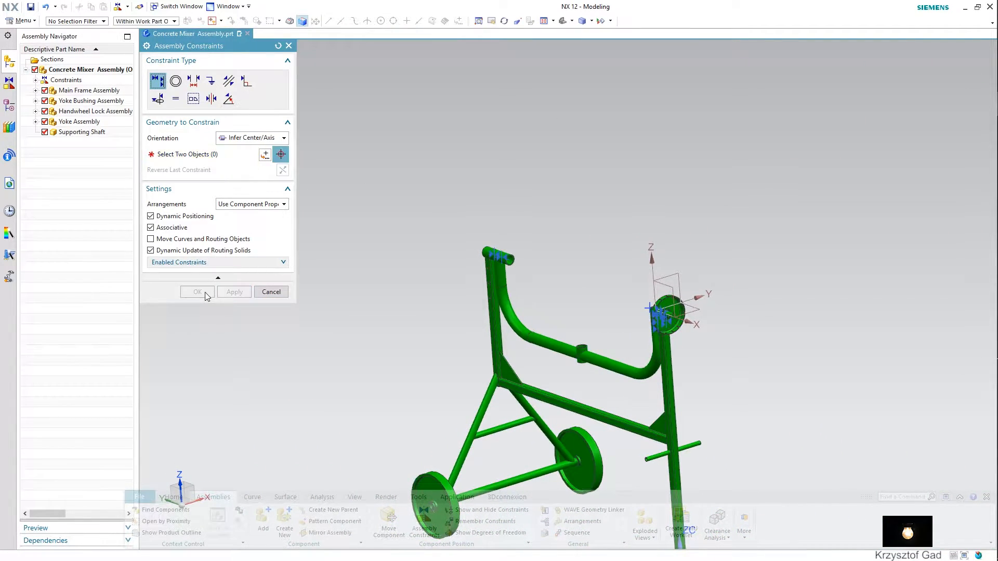
left_click(271, 292)
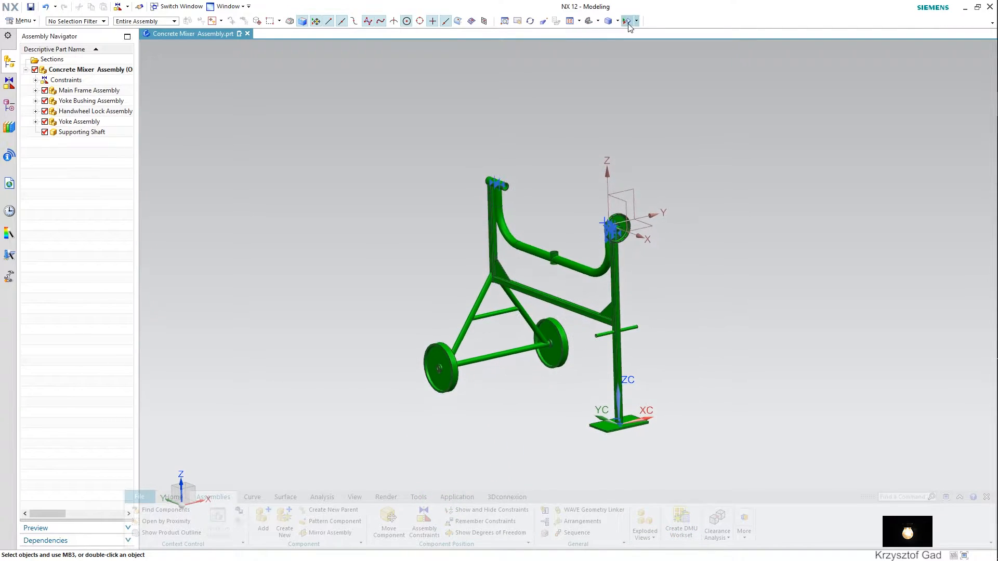
Hide all sheet bodies, sketches, datums and assembly constraints in the assembly.
left_click(627, 21)
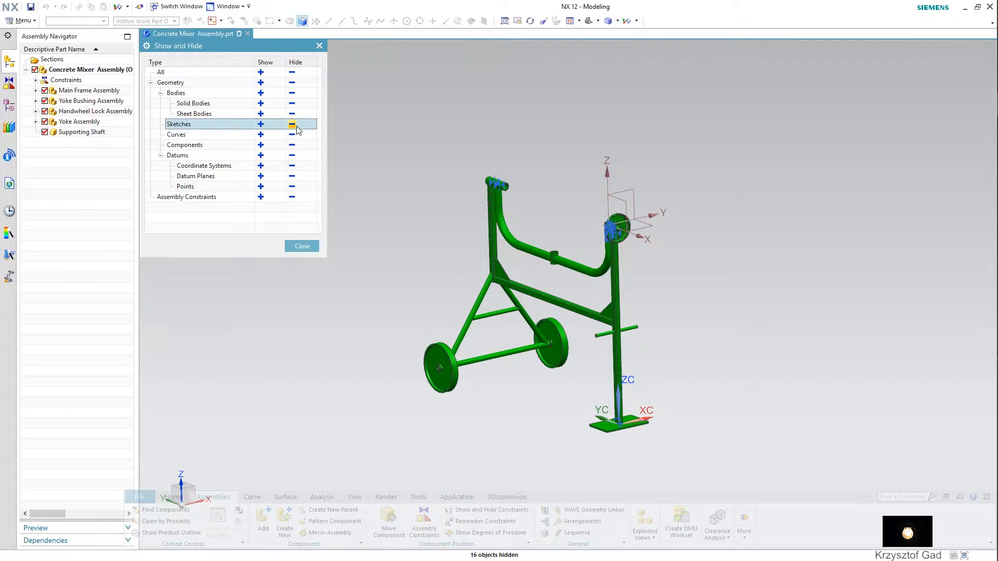
left_click(291, 114)
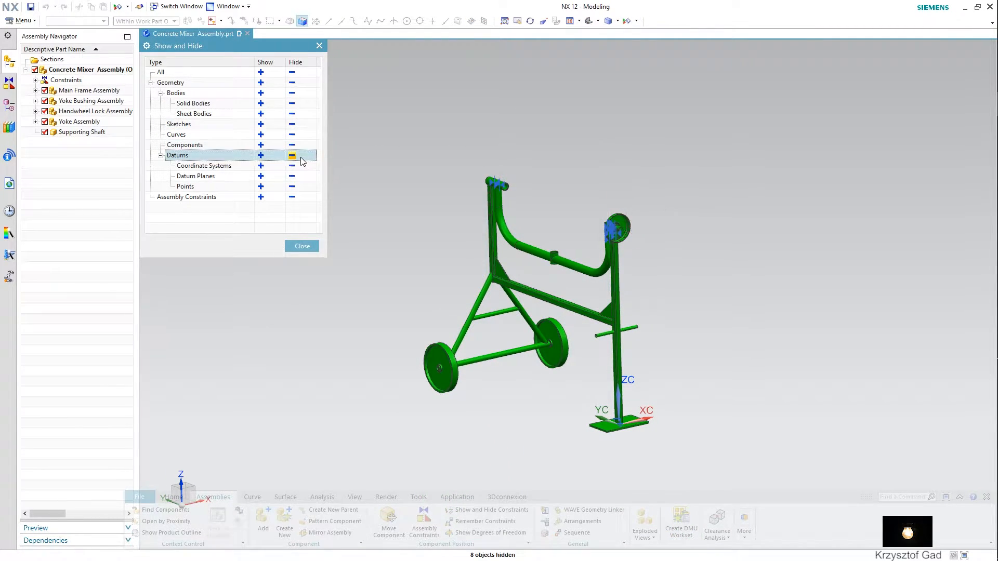
left_click(292, 197)
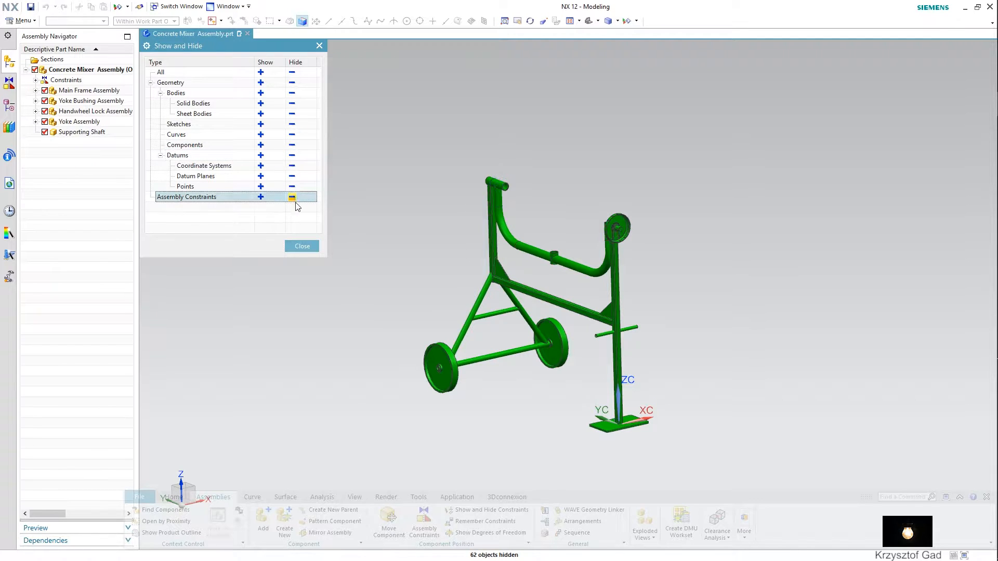
left_click(302, 246)
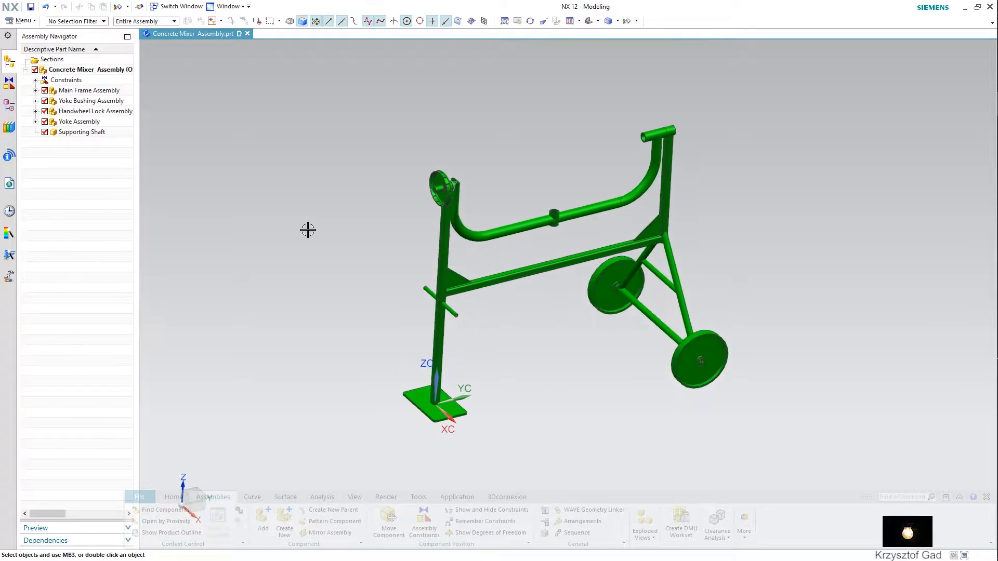
Add Handwheel.prt to the assembly at the absolute origin and move it up near the handwheel lock.
left_click(263, 520)
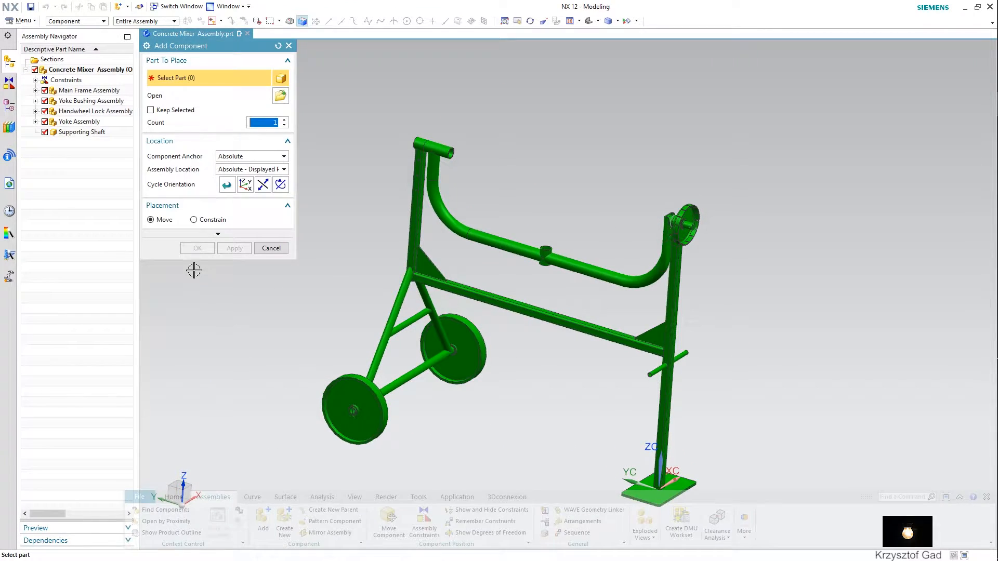
left_click(280, 95)
left_click(224, 220)
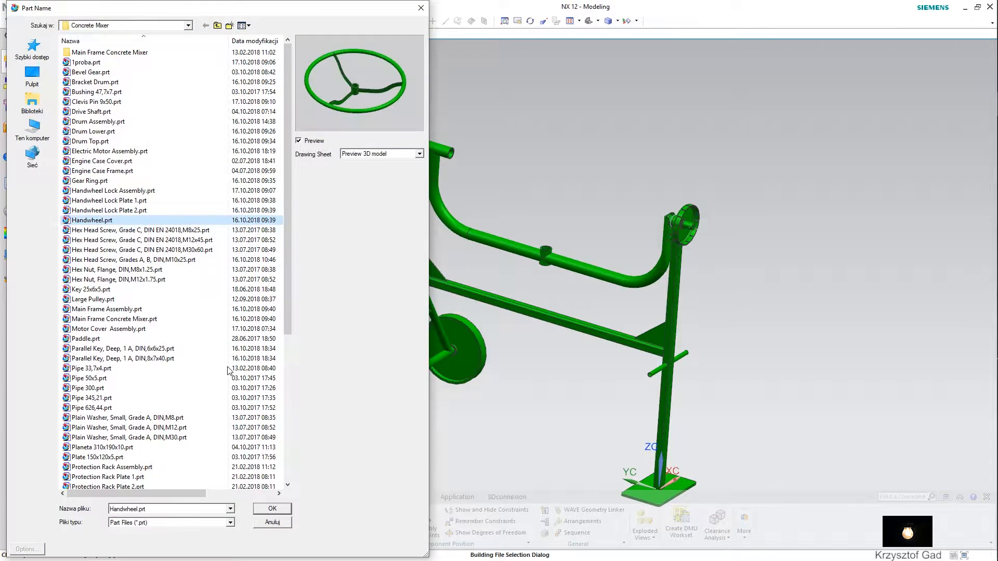
left_click(272, 509)
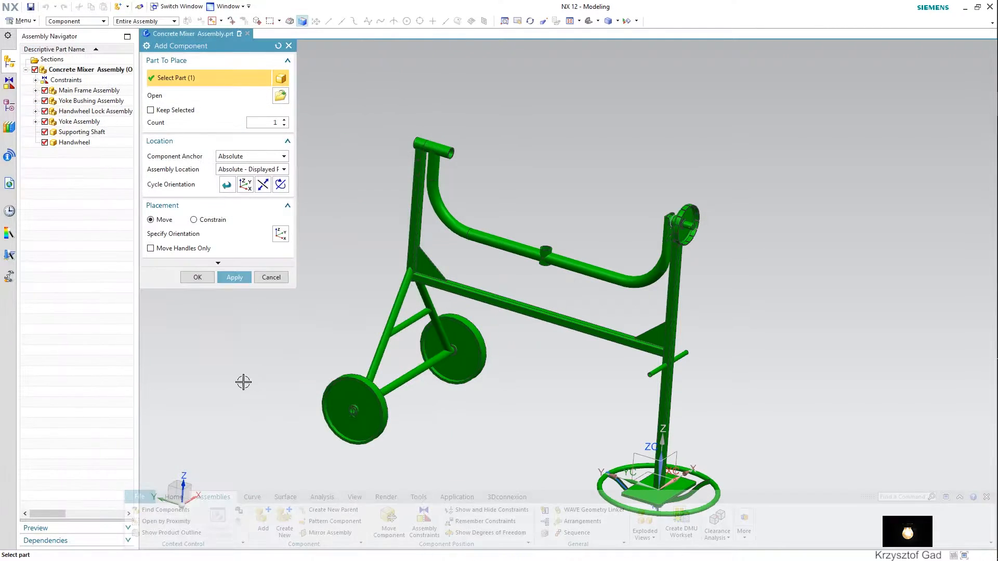
left_click(223, 235)
left_click_drag(655, 382, 675, 175)
left_click(198, 277)
Apply a Touch/Align constraint between the supporting shaft's centerline and the handwheel hub's bore centerline.
scroll(555, 236, "up", 5)
scroll(556, 315, "up", 3)
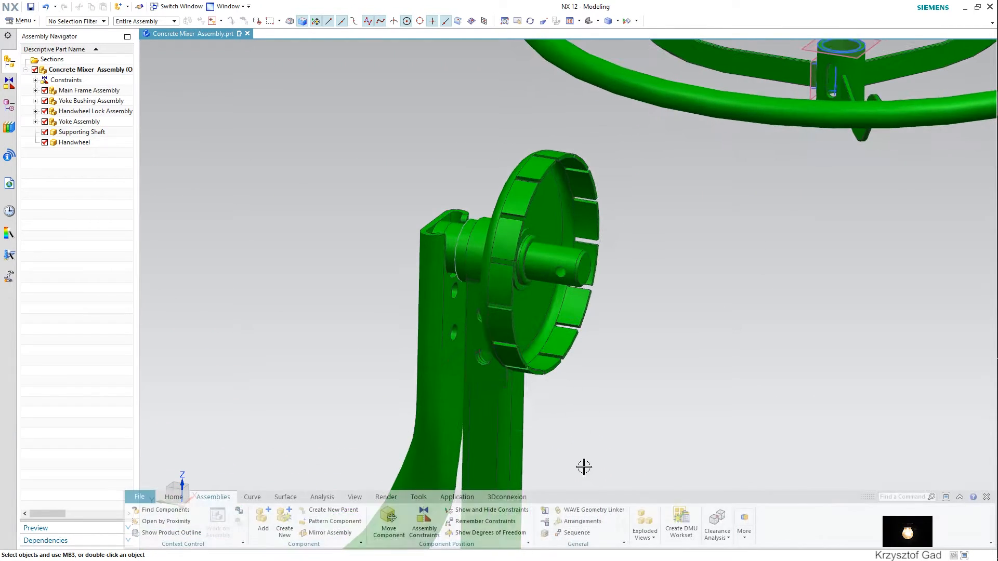
left_click(424, 522)
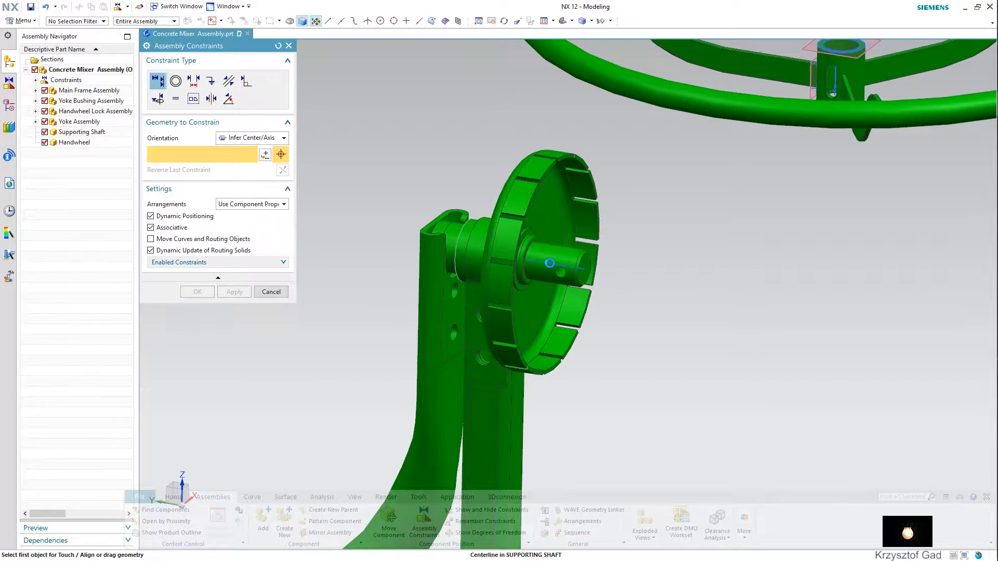
left_click(550, 263)
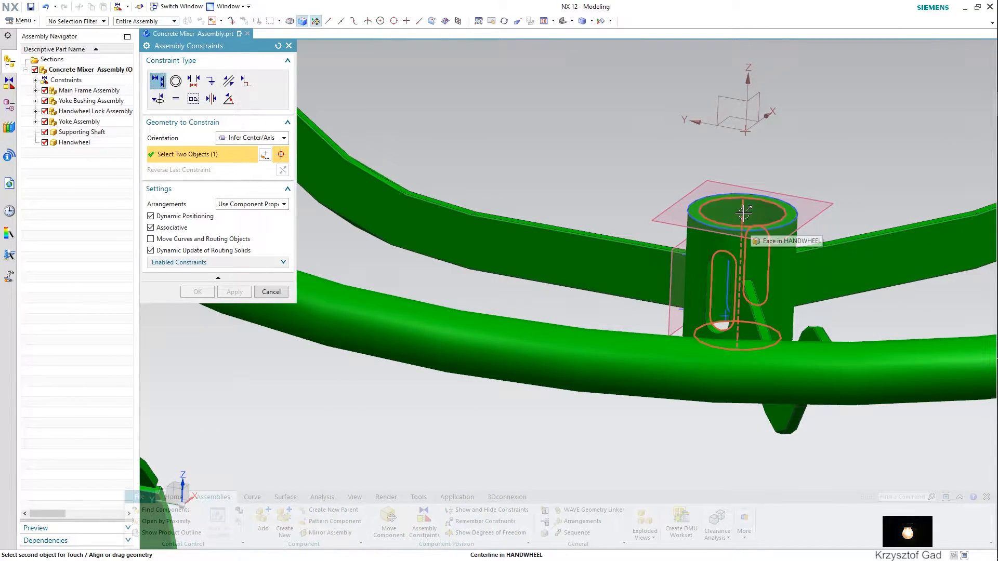
left_click(744, 214)
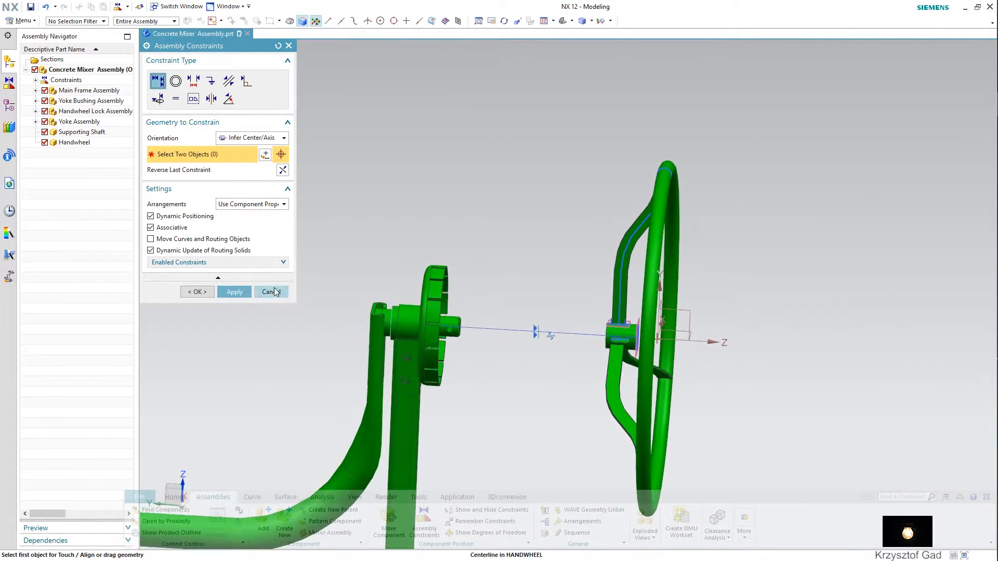
left_click(240, 291)
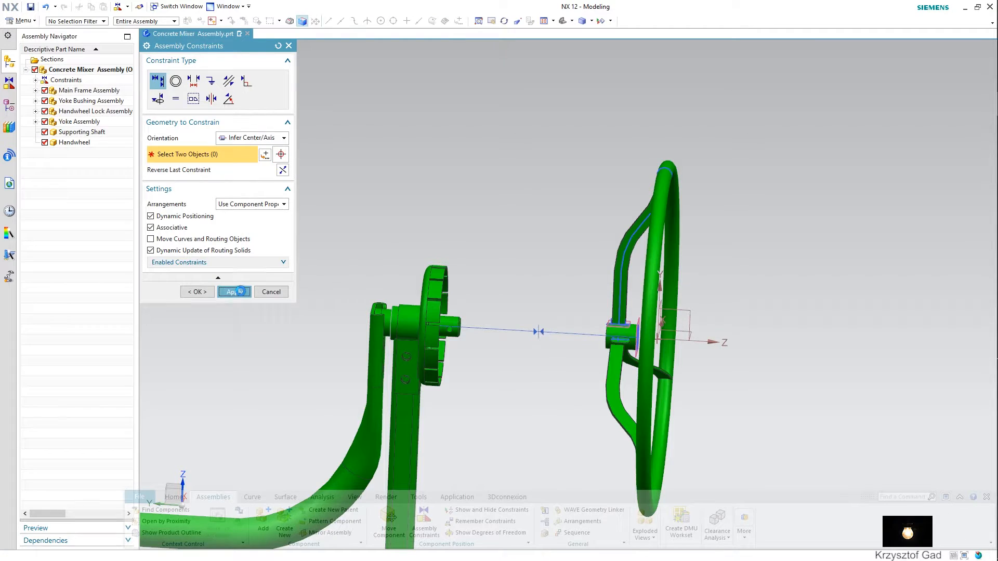
Create a Distance constraint between the supporting shaft's shoulder face and the facing end face of the handwheel hub.
left_click(193, 80)
scroll(418, 332, "up", 10)
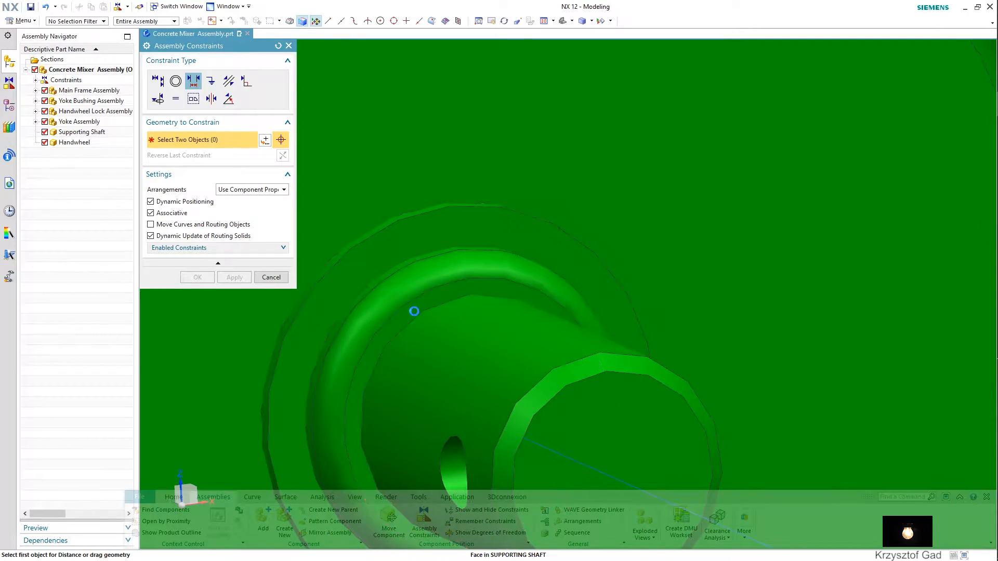
left_click(419, 312)
scroll(432, 313, "down", 10)
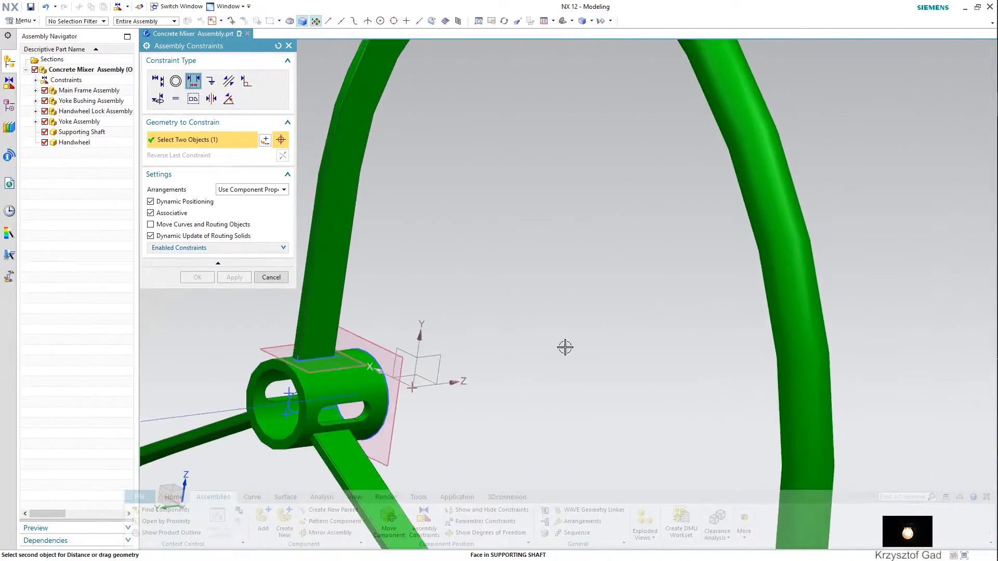
left_click(449, 335)
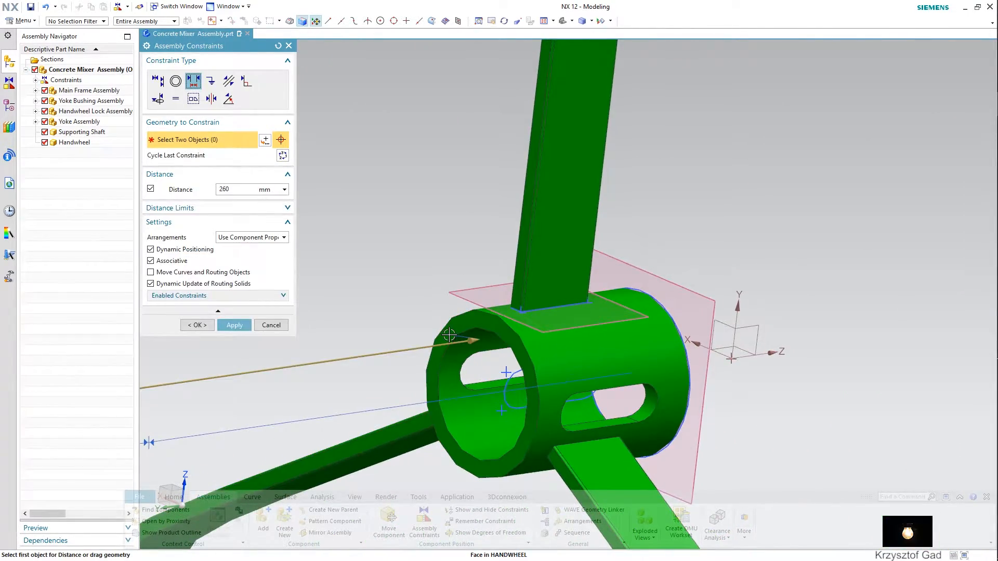
Set the handwheel distance to 0 mm with a 20 mm upper limit and a 0 mm lower limit, and apply the constraint.
scroll(449, 336, "down", 10)
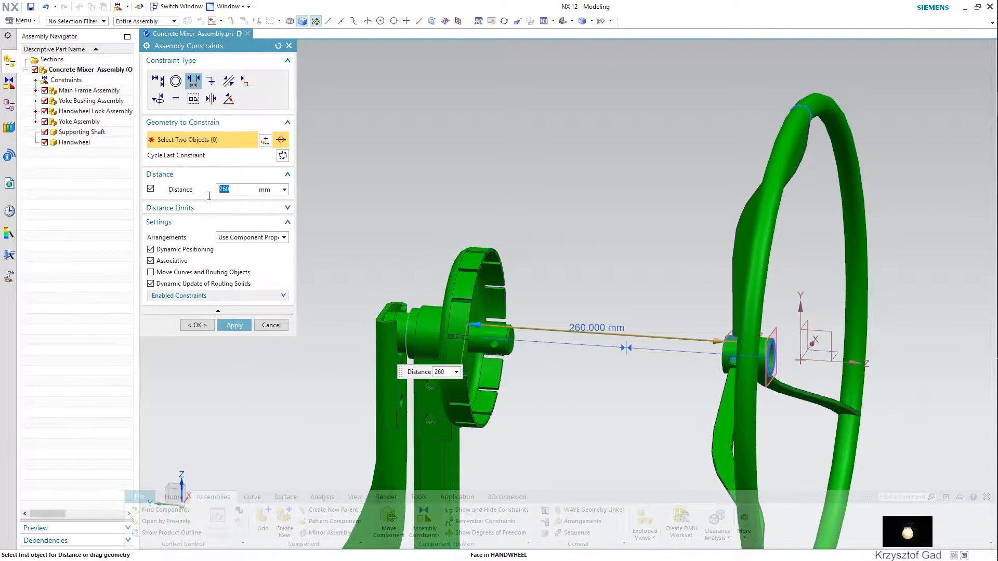
left_click(187, 211)
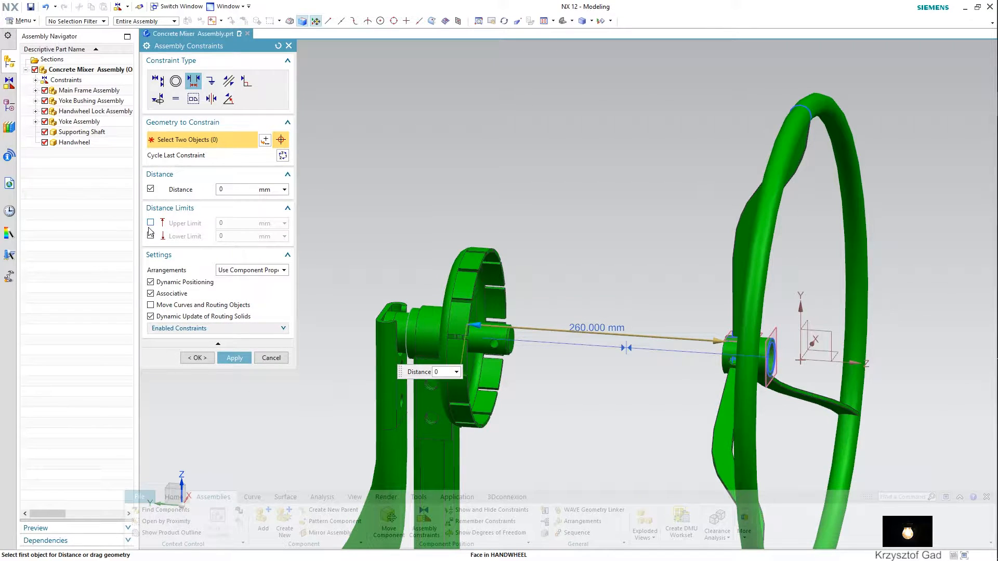
left_click(150, 223)
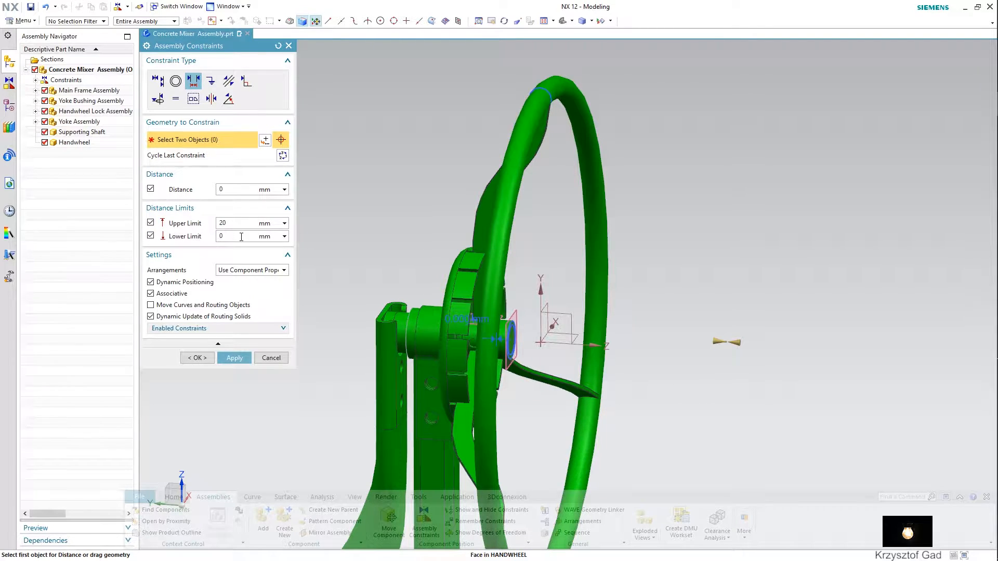
left_click(226, 364)
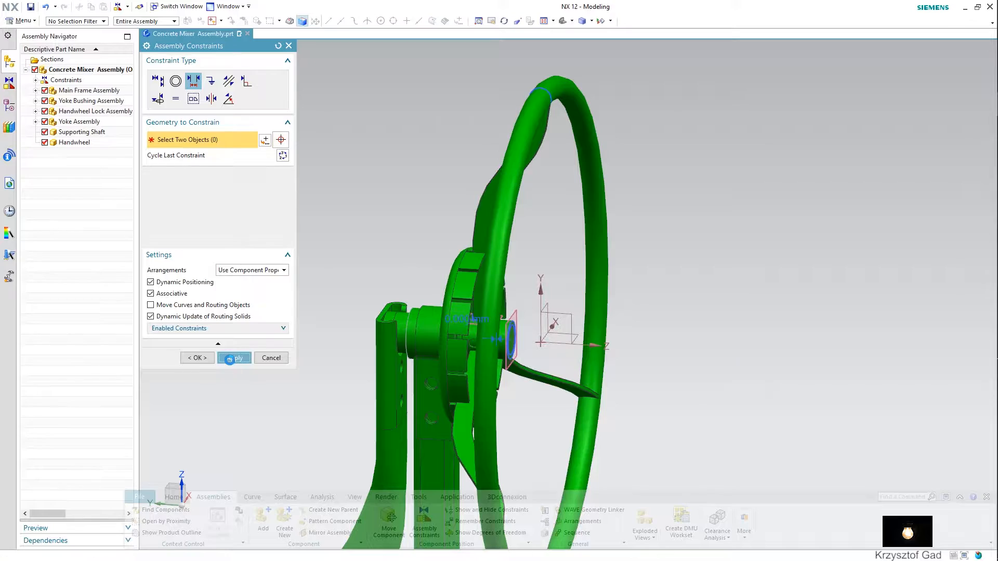
Apply a 3D Angle constraint of 0° between the flat face of the handwheel hub's slot and the supporting shaft's cross hole.
left_click(229, 98)
scroll(511, 309, "up", 8)
scroll(511, 309, "up", 6)
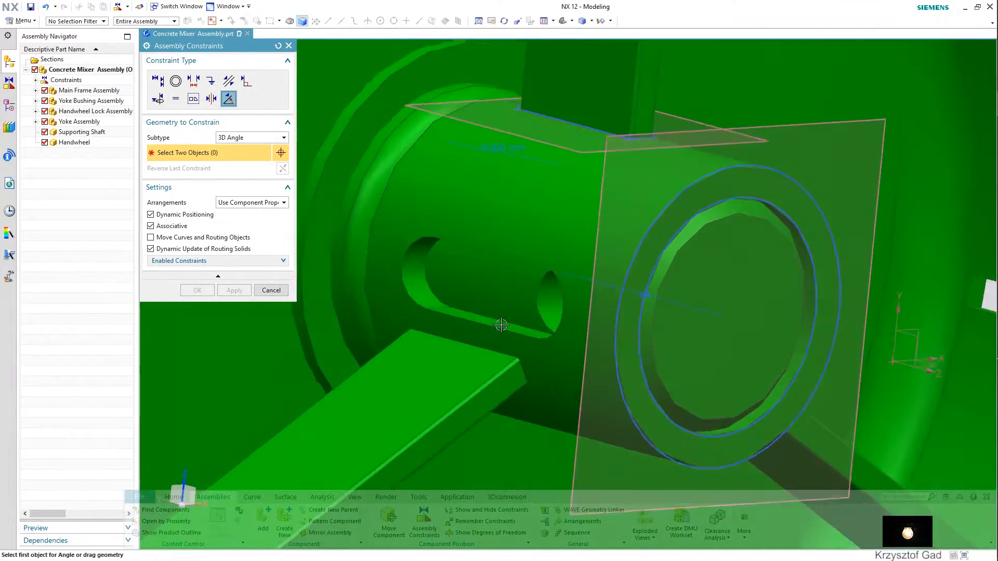
left_click(558, 369)
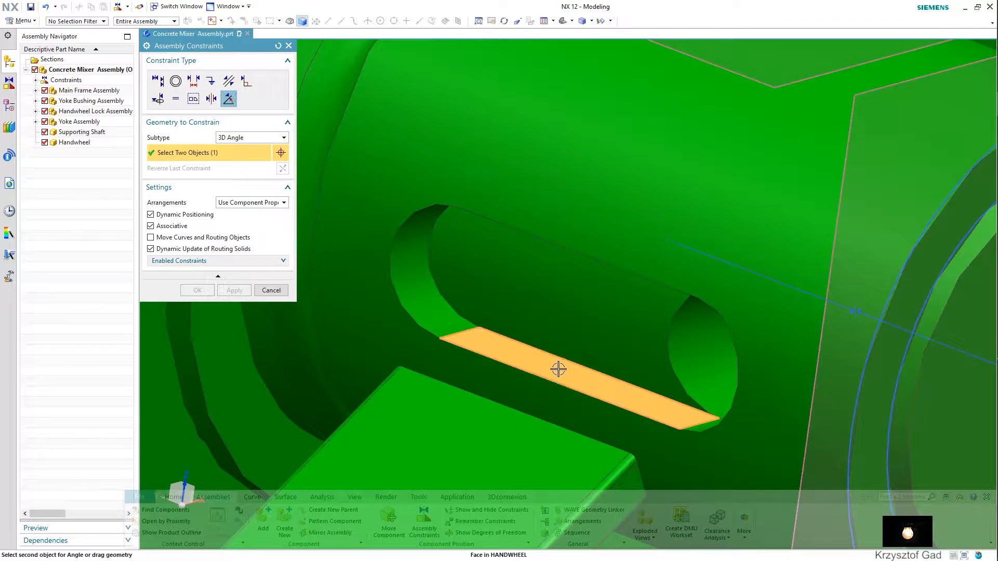
left_click(715, 358)
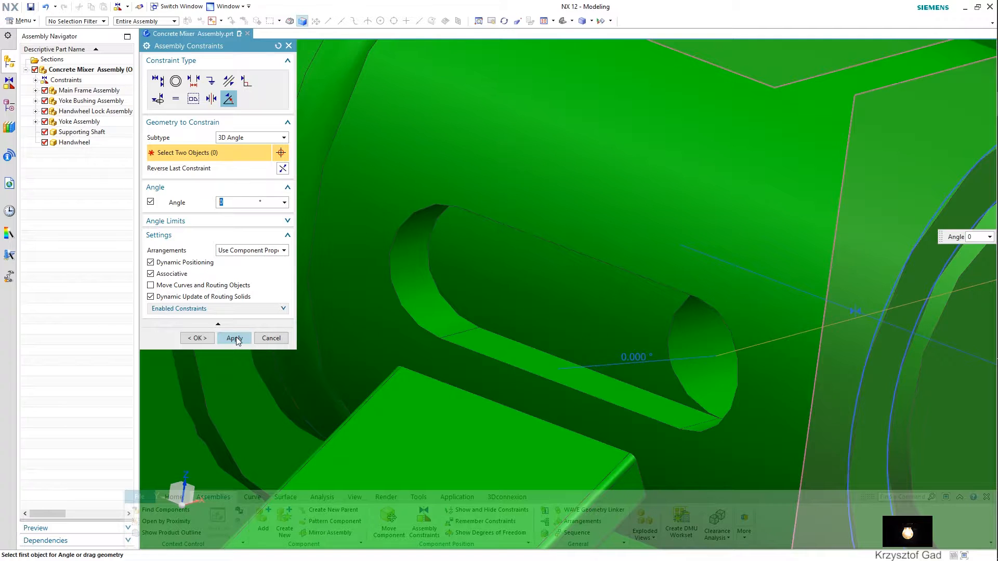
left_click(236, 337)
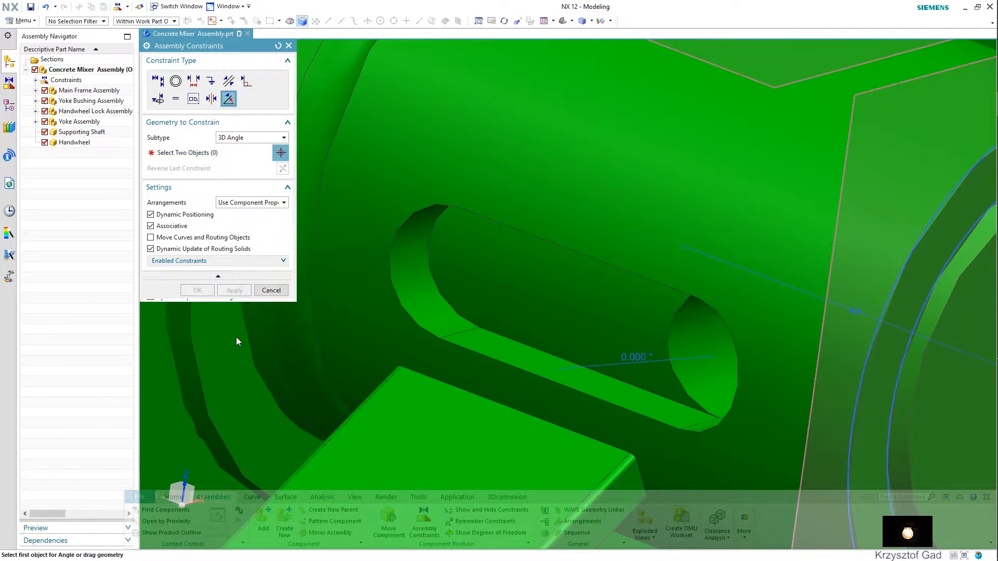
scroll(253, 286, "down", 10)
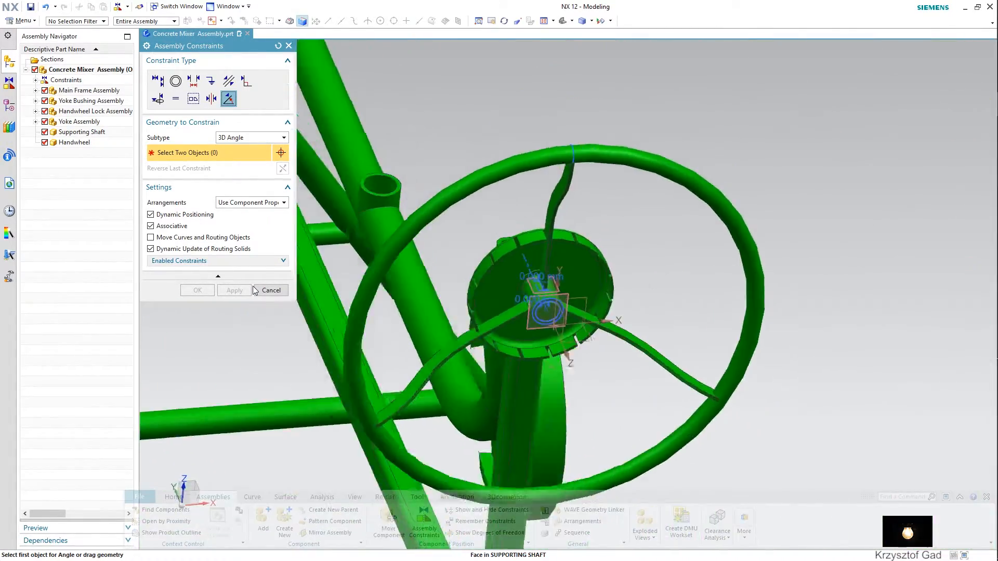
left_click(266, 291)
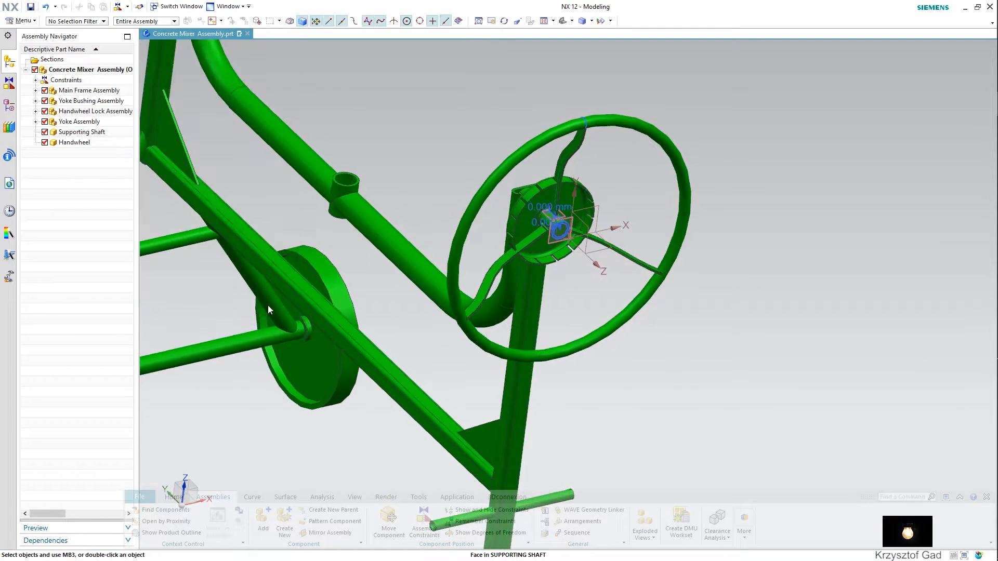
Try rotating the handwheel about 25° around the shaft axis with Move Component, and discard the move.
left_click(473, 344)
left_click(215, 136)
left_click_drag(602, 191, 572, 183)
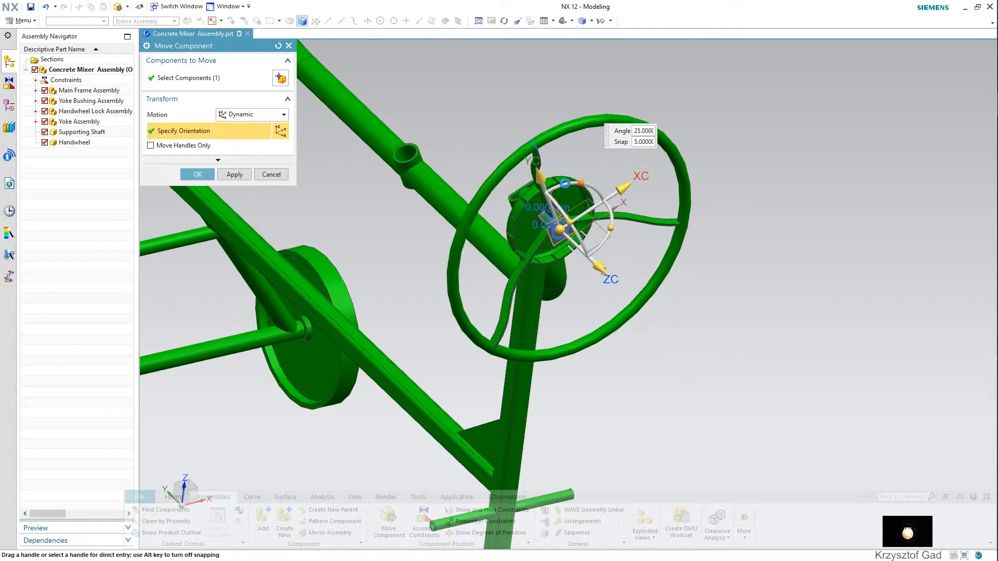
left_click(276, 175)
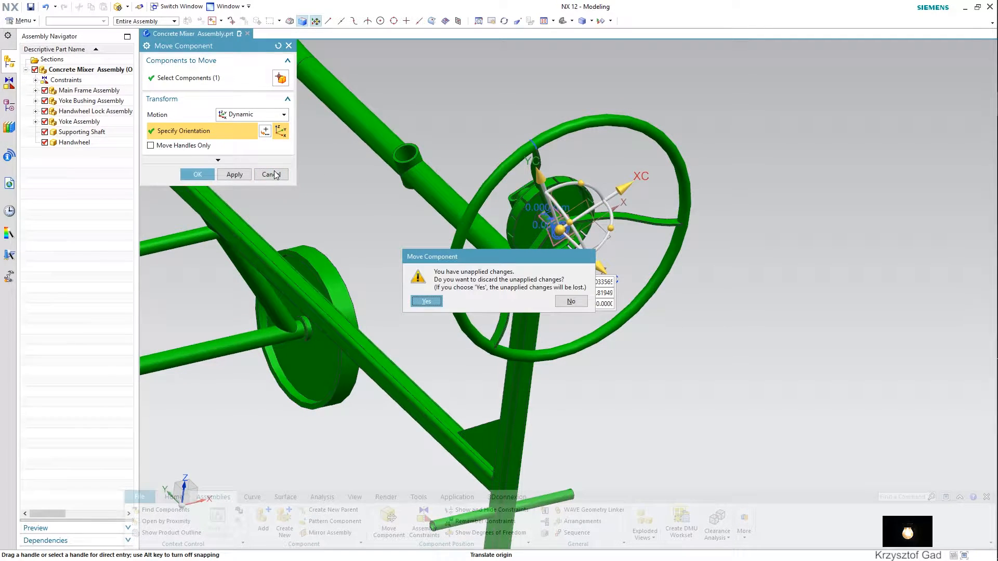
left_click(432, 303)
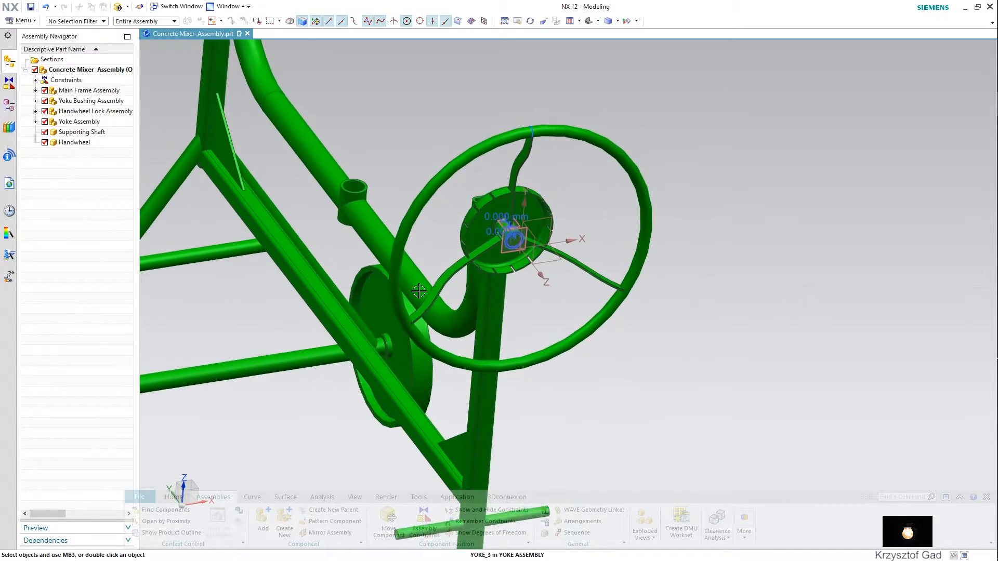
Add Clevis Pin 9x50.prt to the assembly at the absolute origin and move it up beside the handwheel, about 190 mm along X.
scroll(419, 291, "up", 6)
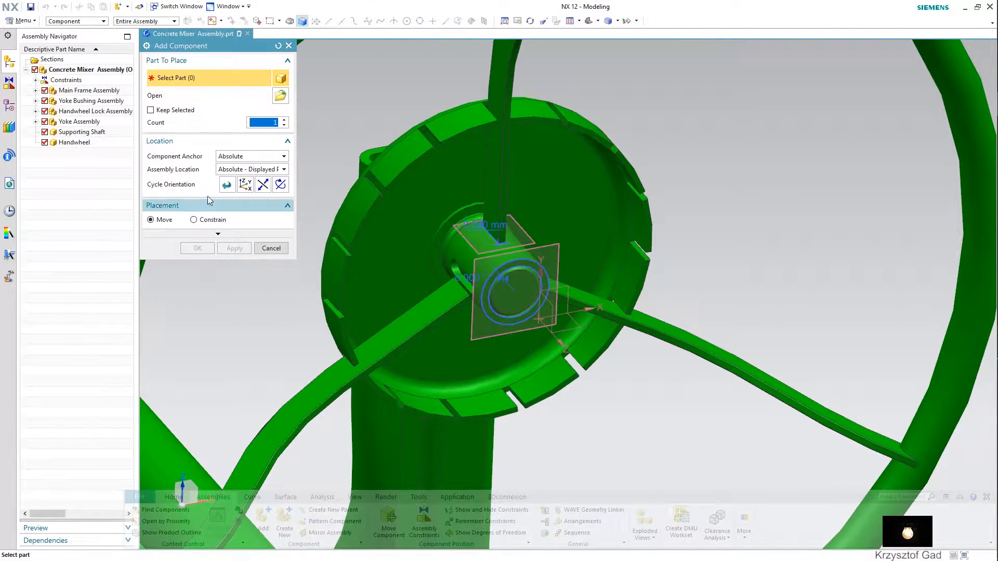
left_click(281, 95)
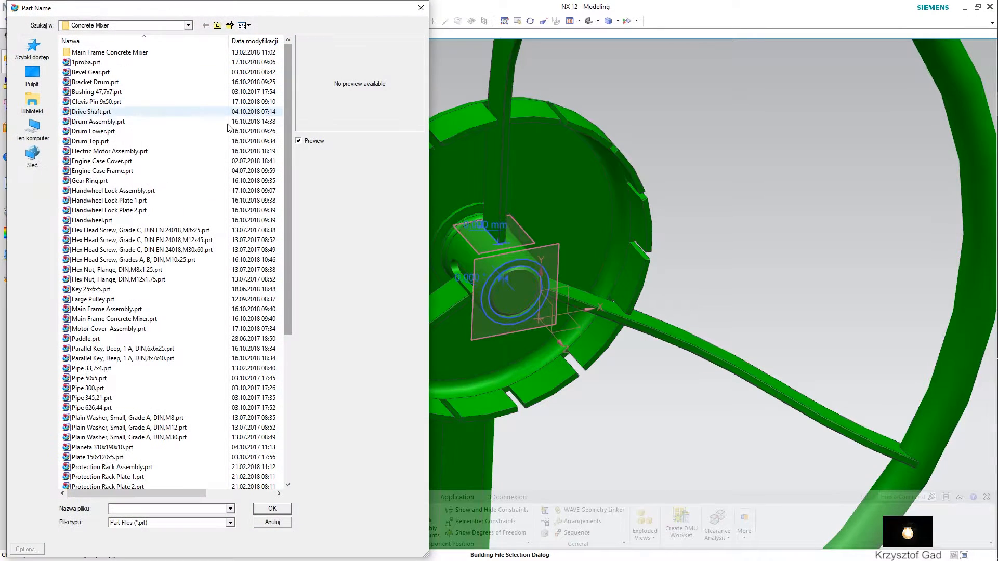
left_click(187, 101)
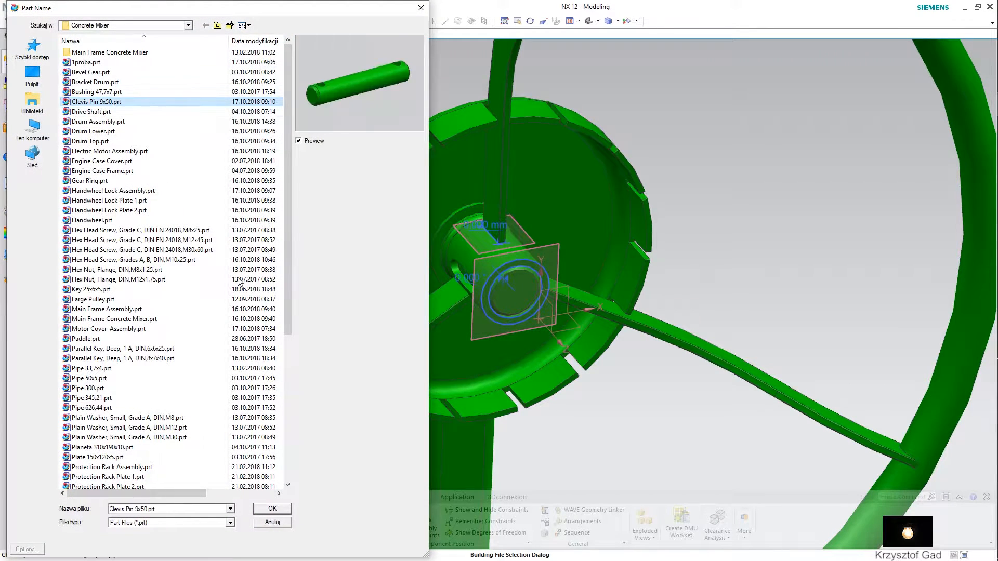
left_click(278, 508)
left_click(226, 233)
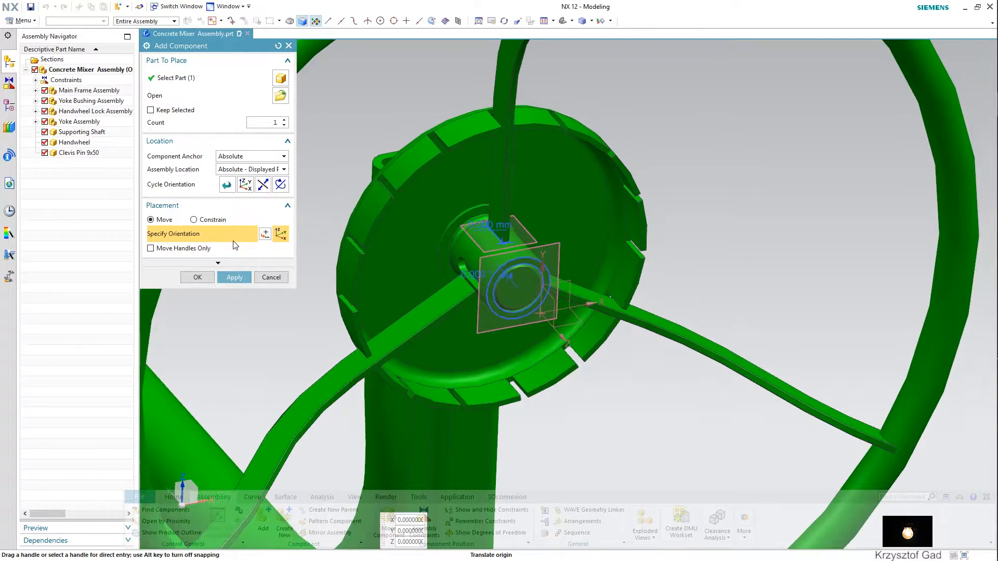
left_click_drag(533, 353, 544, 70)
left_click_drag(643, 113, 662, 104)
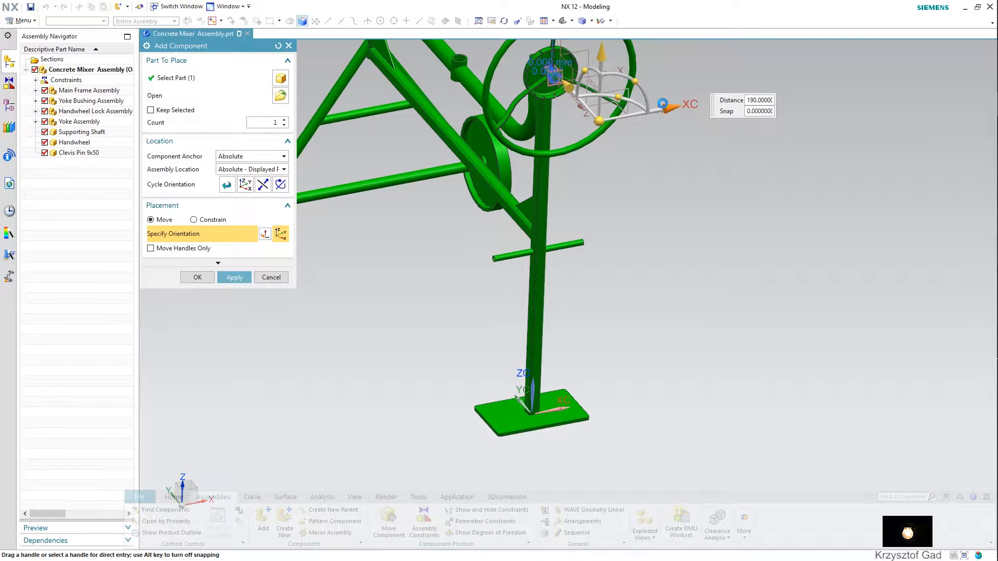
left_click(198, 277)
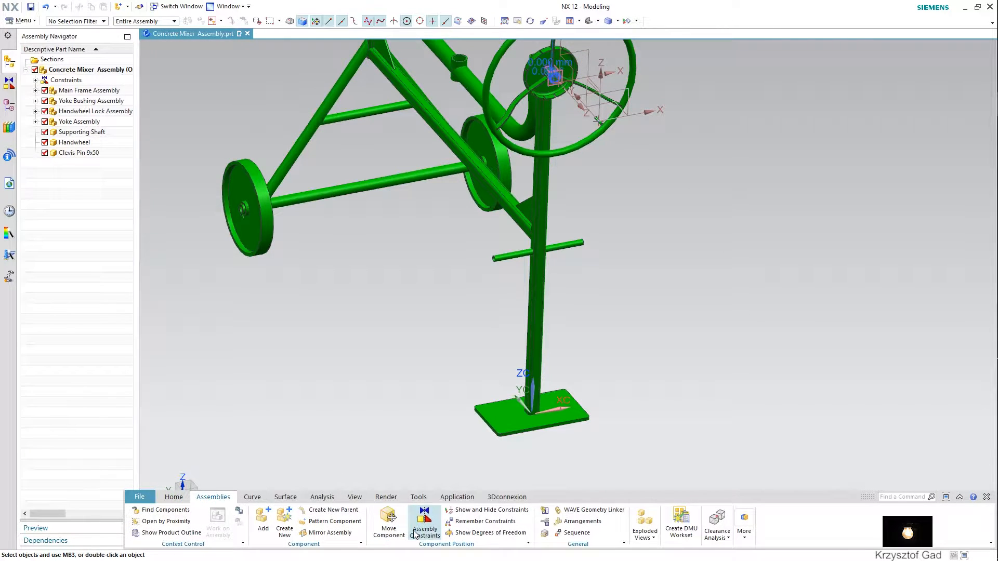
Apply a Touch/Align constraint between the clevis pin's X axis and the handwheel's Z axis.
scroll(596, 279, "up", 10)
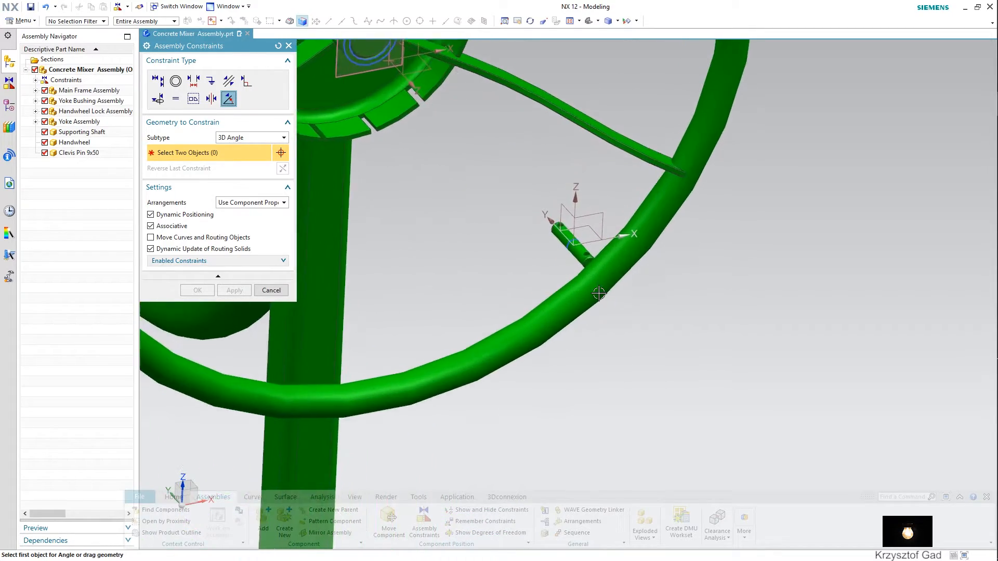
scroll(603, 303, "down", 10)
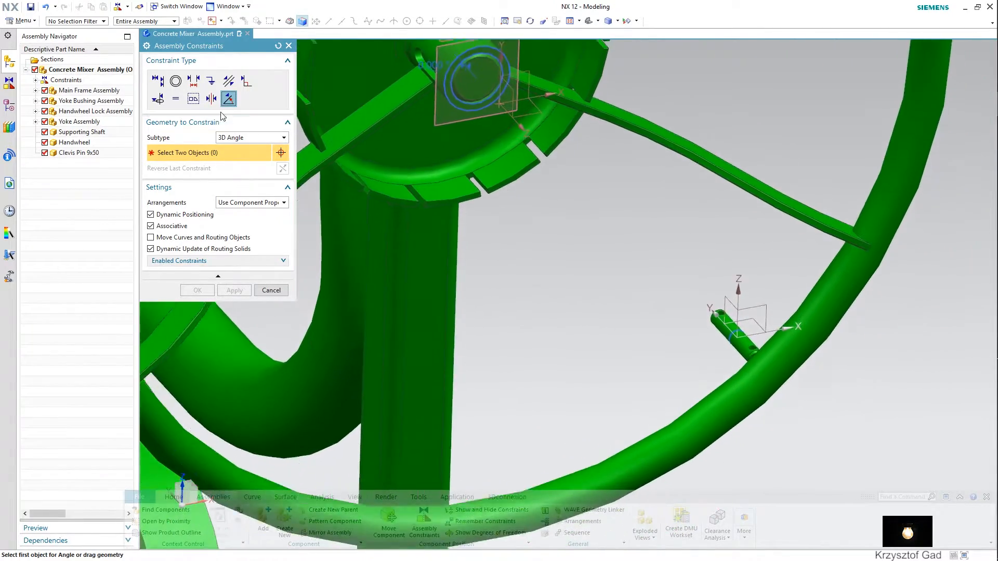
left_click(158, 81)
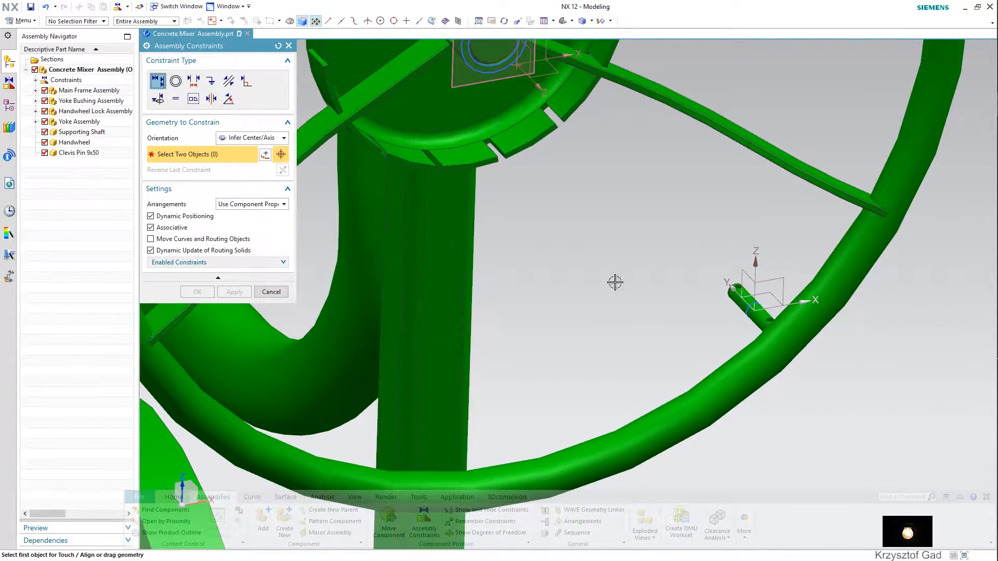
middle_click_drag(778, 308, 639, 314)
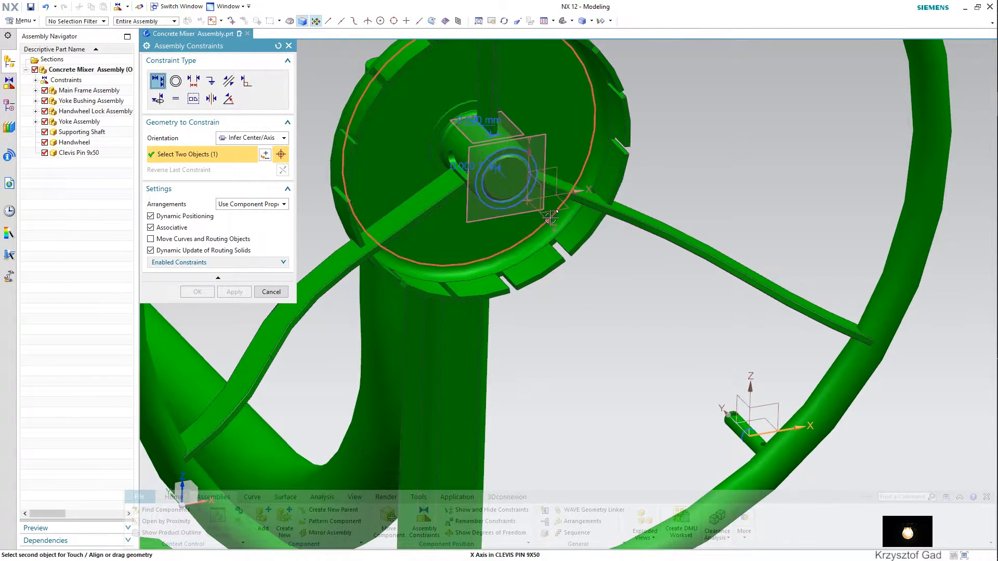
left_click(549, 221)
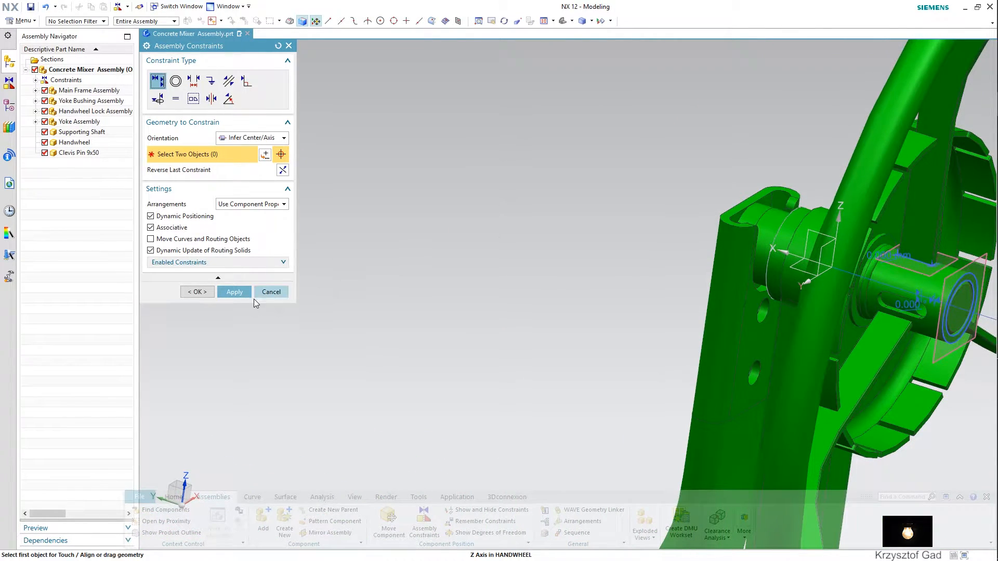
left_click(237, 291)
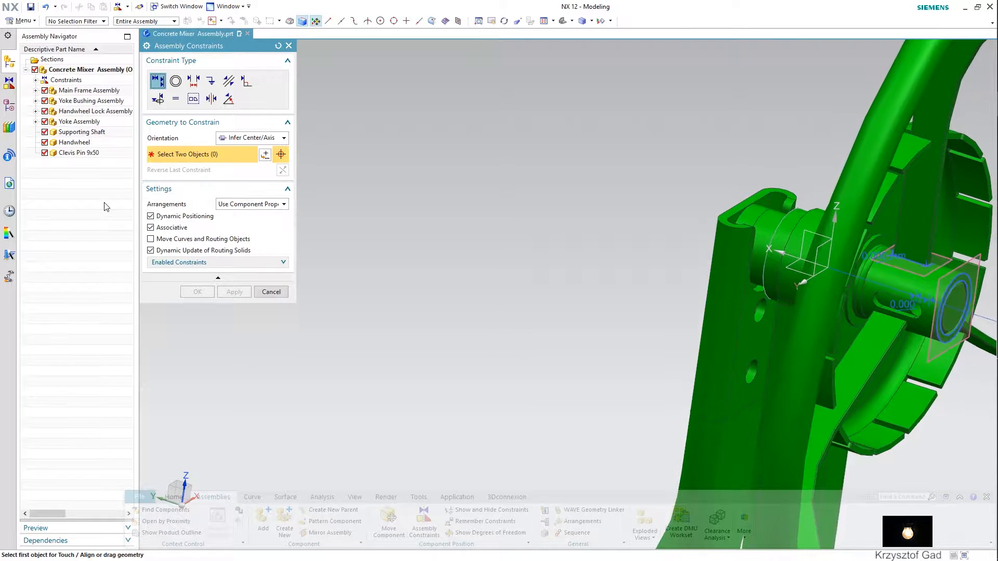
left_click(269, 292)
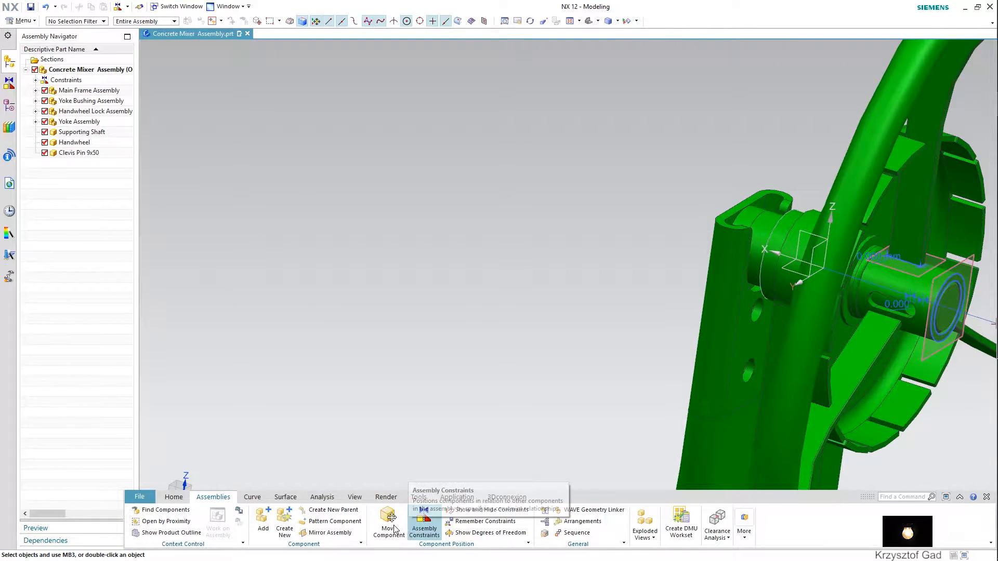
Move Clevis Pin 9x50 along its X axis out past the handwheel hub's open end, to about Y -110 mm.
left_click(78, 152)
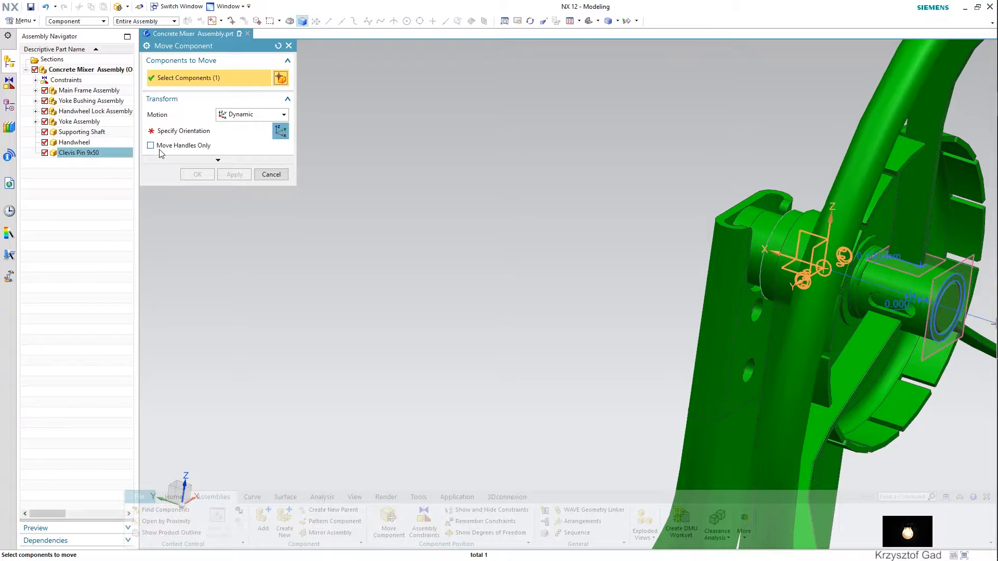
left_click_drag(755, 244, 939, 320)
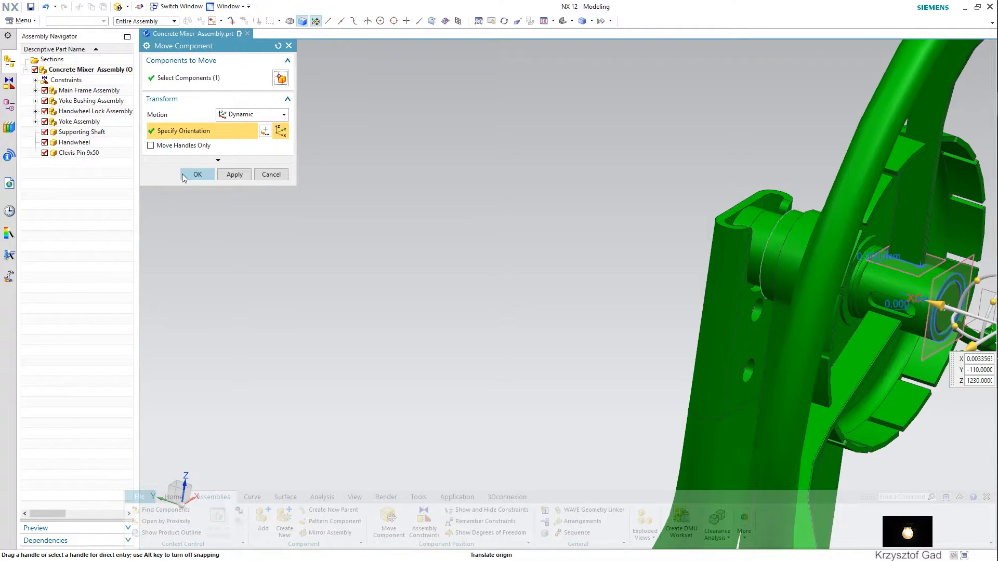
left_click(196, 174)
Apply a Touch/Align constraint between the clevis pin's centerline and the centerline of the supporting shaft's cross hole.
scroll(341, 227, "down", 2)
scroll(662, 368, "up", 5)
scroll(662, 368, "up", 2)
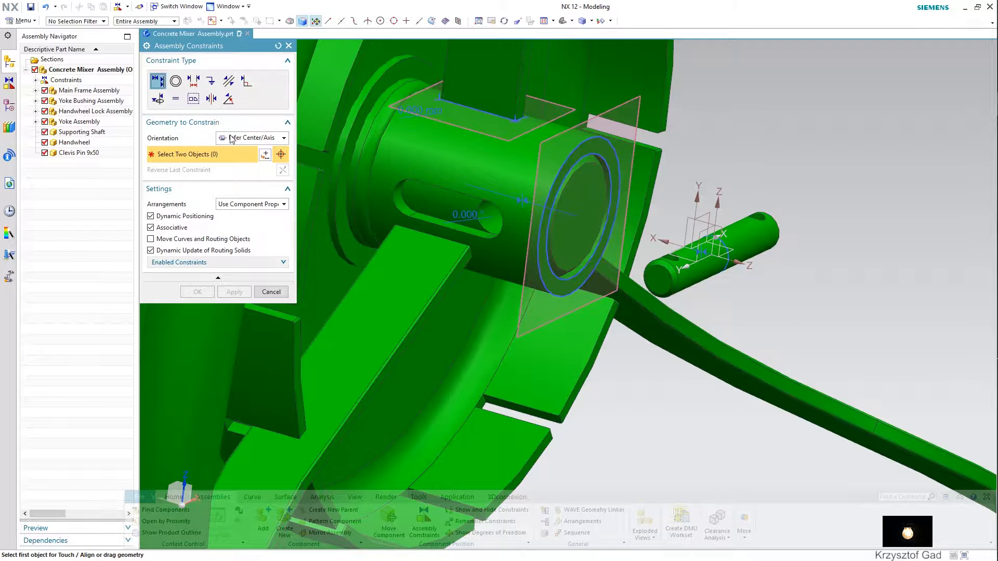
left_click(744, 238)
scroll(490, 261, "up", 5)
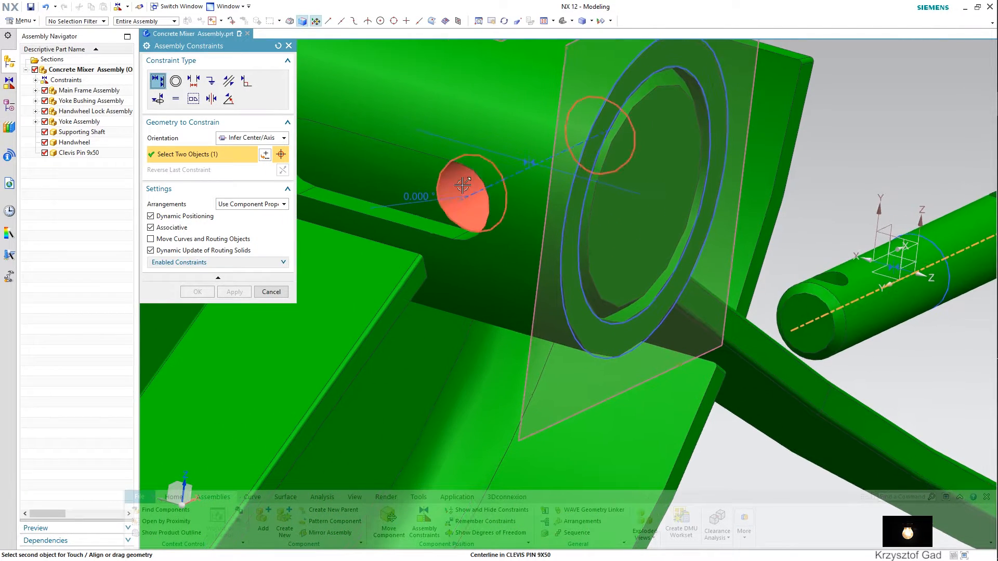
left_click(474, 193)
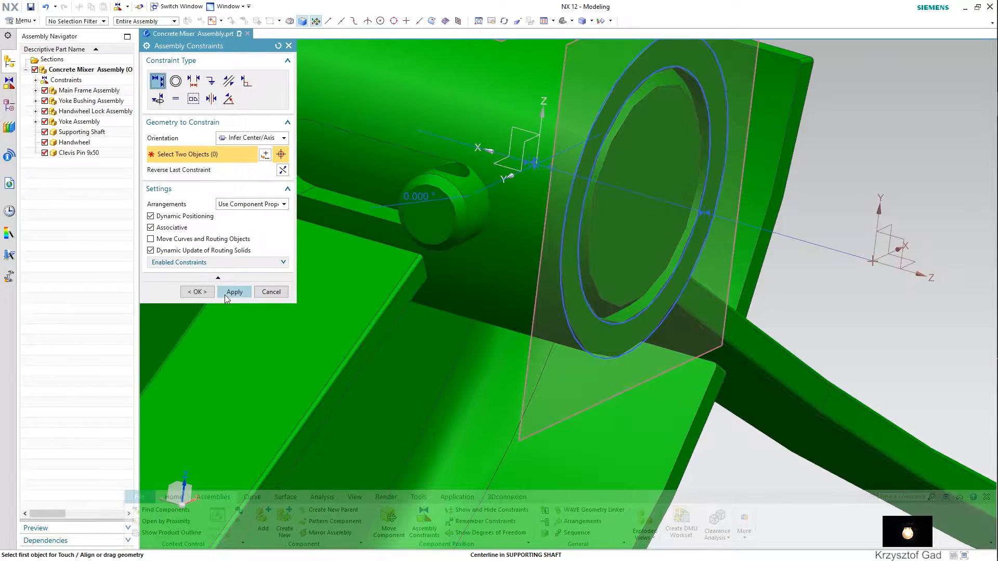
left_click(232, 294)
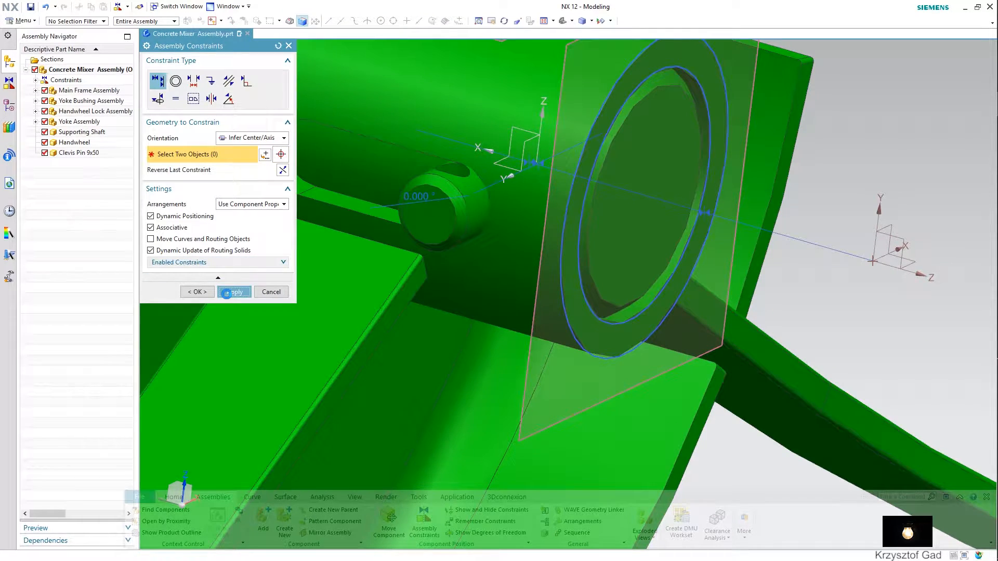
left_click(271, 292)
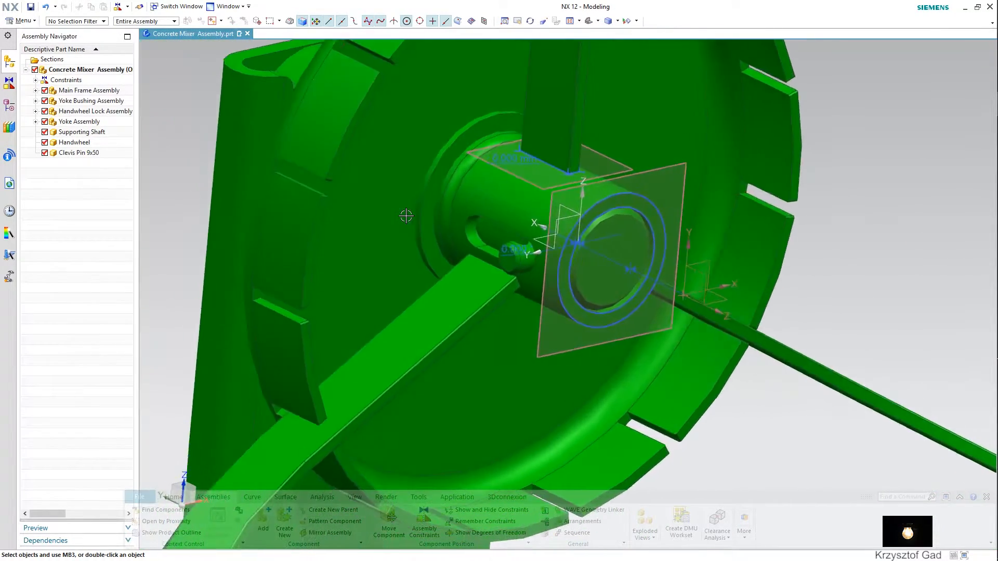
Add Split Pin_2.prt to the assembly at the absolute origin and move it up beside the handwheel, to about X -110, Z 1220 mm.
scroll(406, 216, "up", 5)
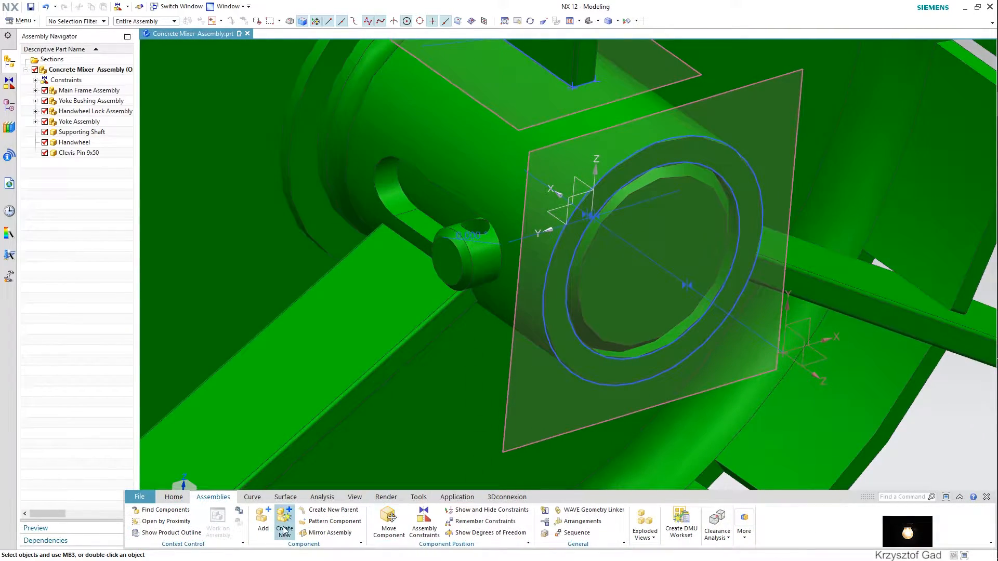
left_click(262, 517)
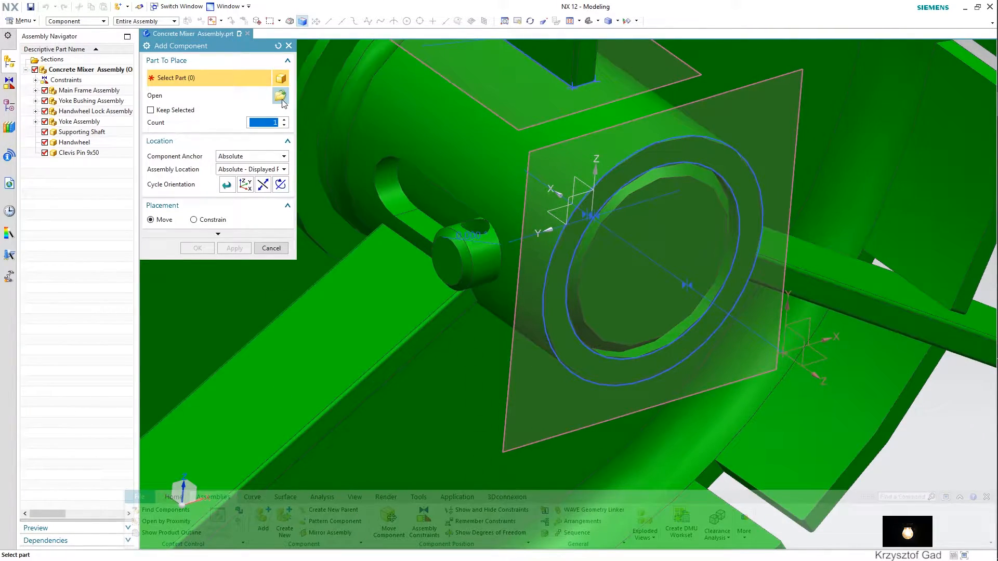
scroll(177, 441, "down", 8)
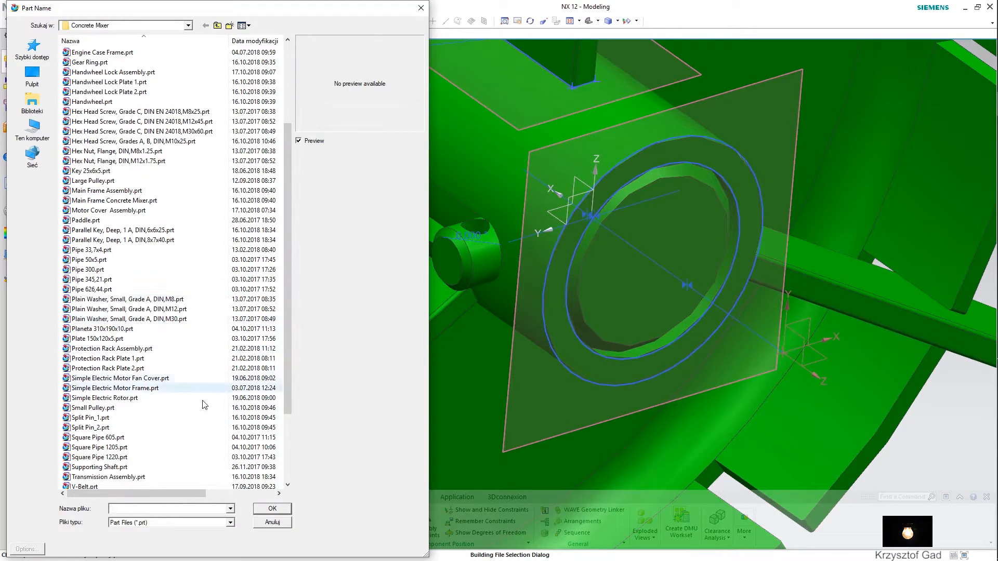
left_click(169, 428)
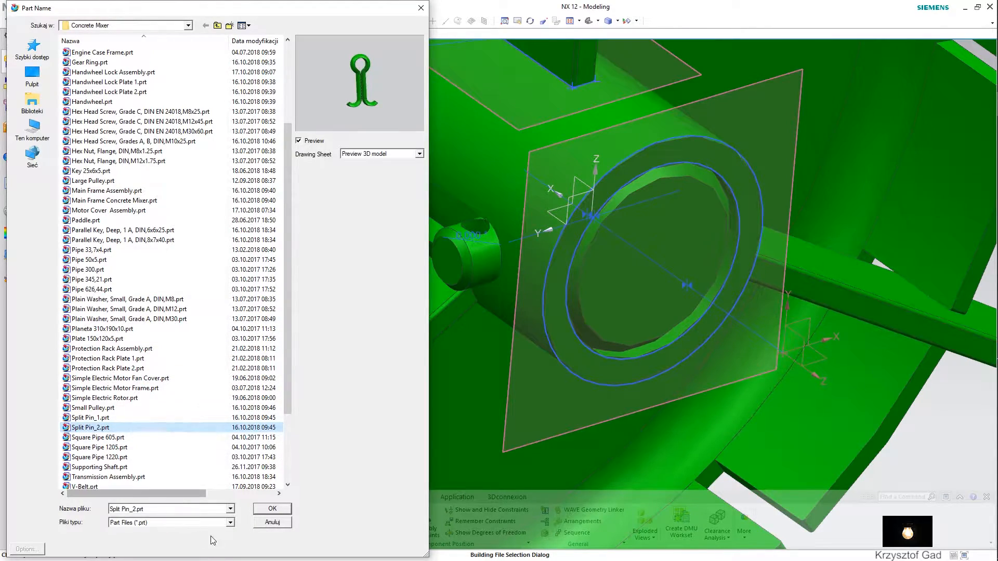
left_click(272, 509)
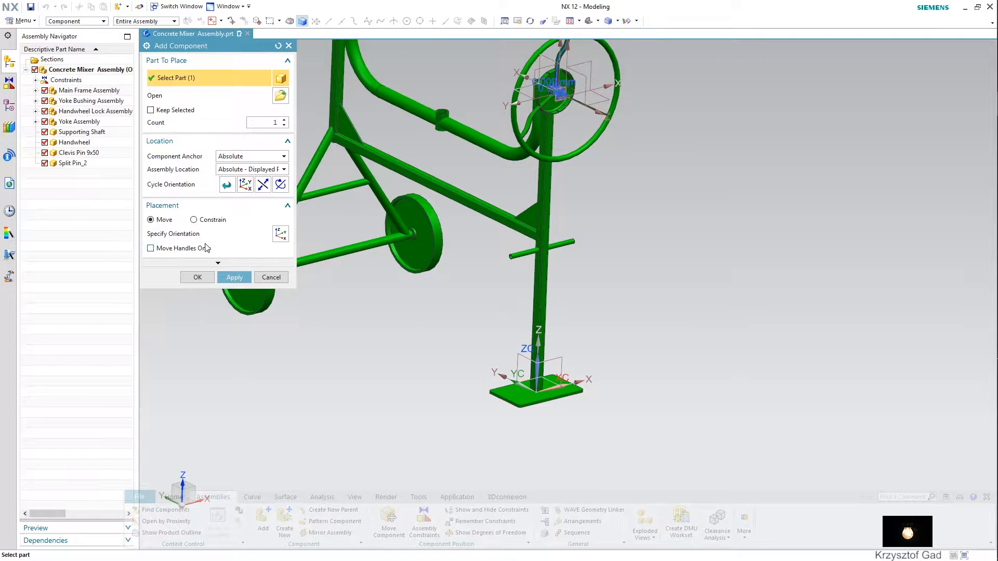
left_click(206, 234)
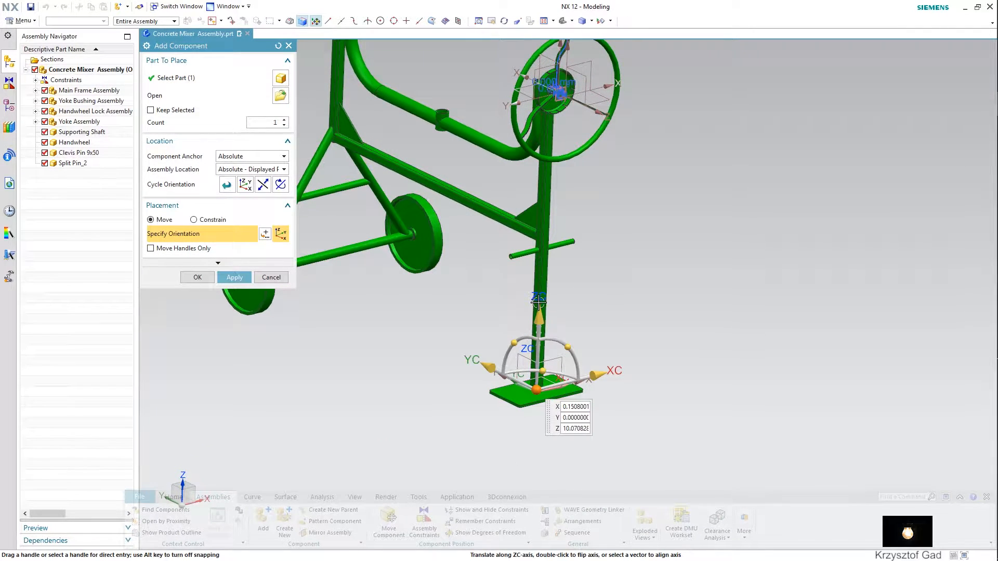
left_click_drag(539, 311, 550, 63)
left_click_drag(612, 76, 518, 136)
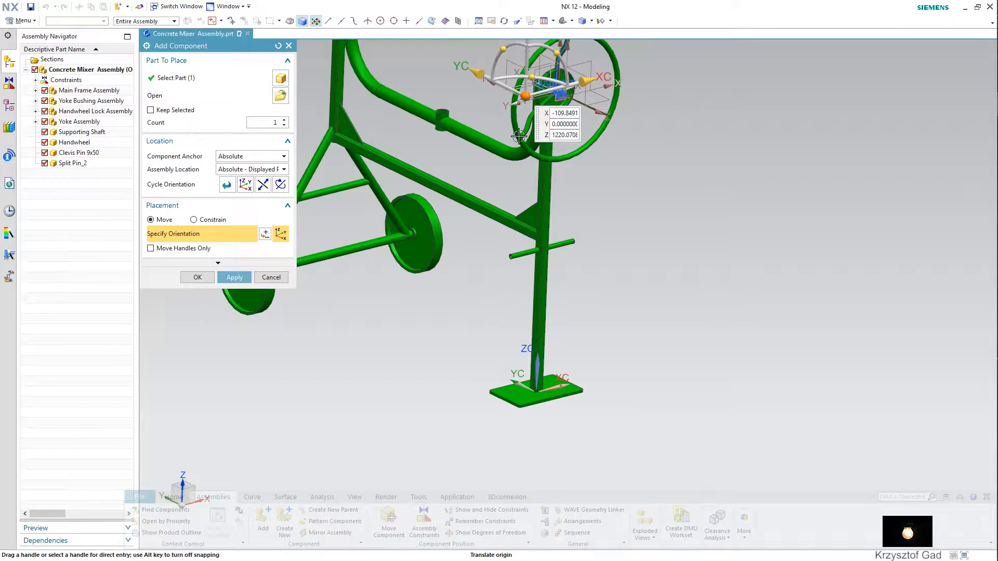
left_click(197, 277)
Apply a Touch/Align constraint between the split pin's Z axis and the centerline of the clevis pin's cross hole.
scroll(389, 330, "down", 8)
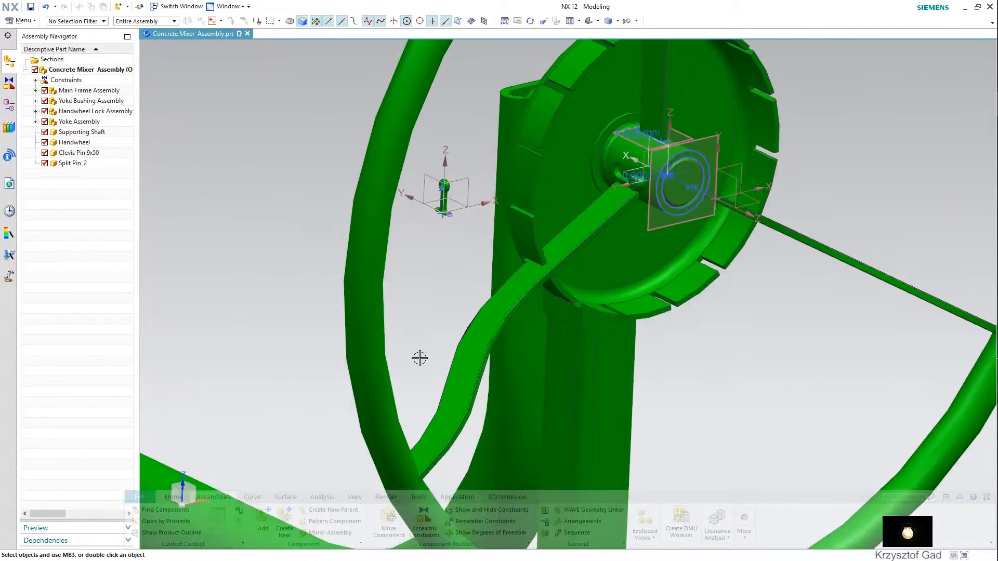
scroll(417, 356, "up", 3)
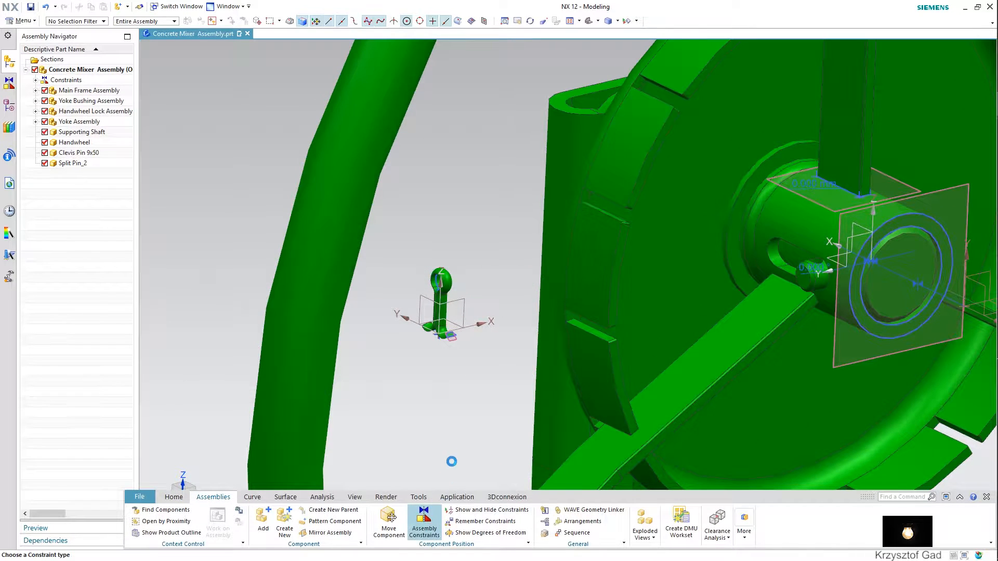
scroll(448, 454, "up", 4)
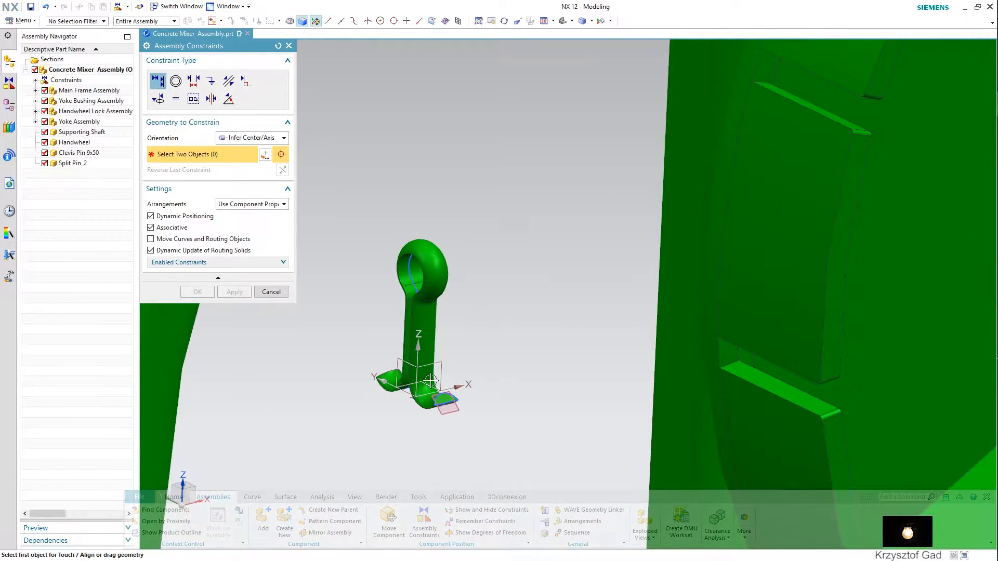
left_click(417, 349)
scroll(606, 374, "down", 3)
scroll(631, 392, "up", 5)
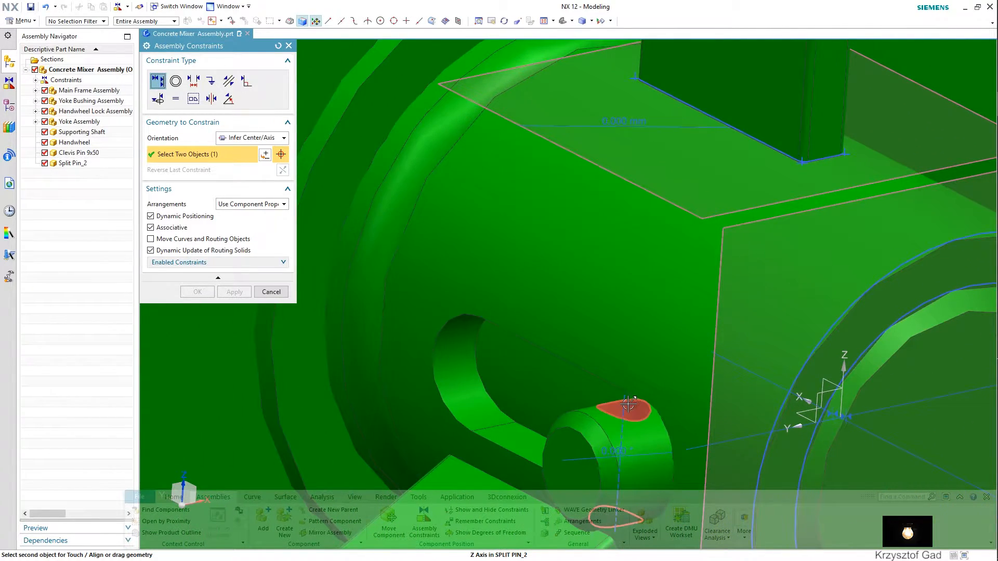
left_click(624, 411)
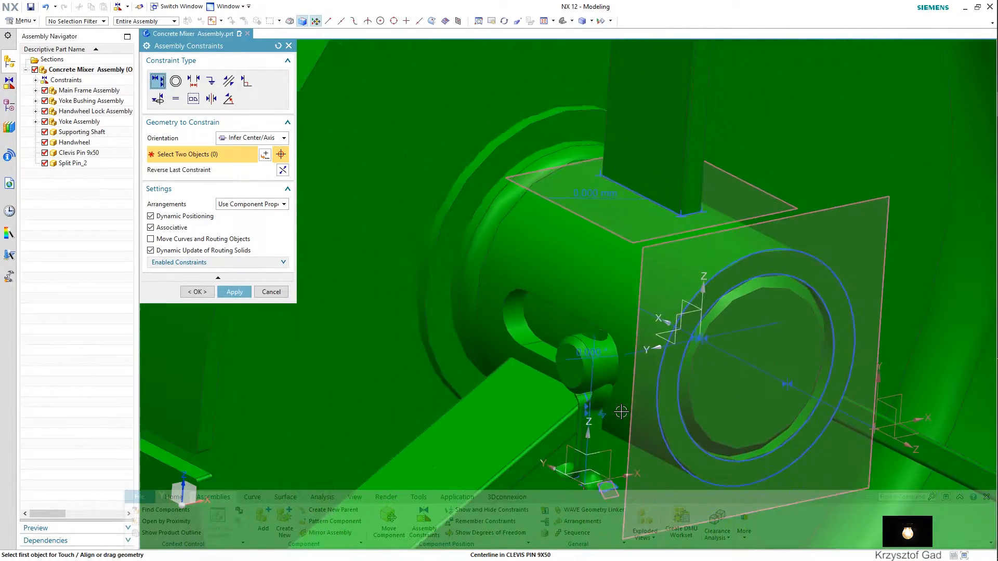
scroll(468, 359, "down", 2)
left_click(234, 291)
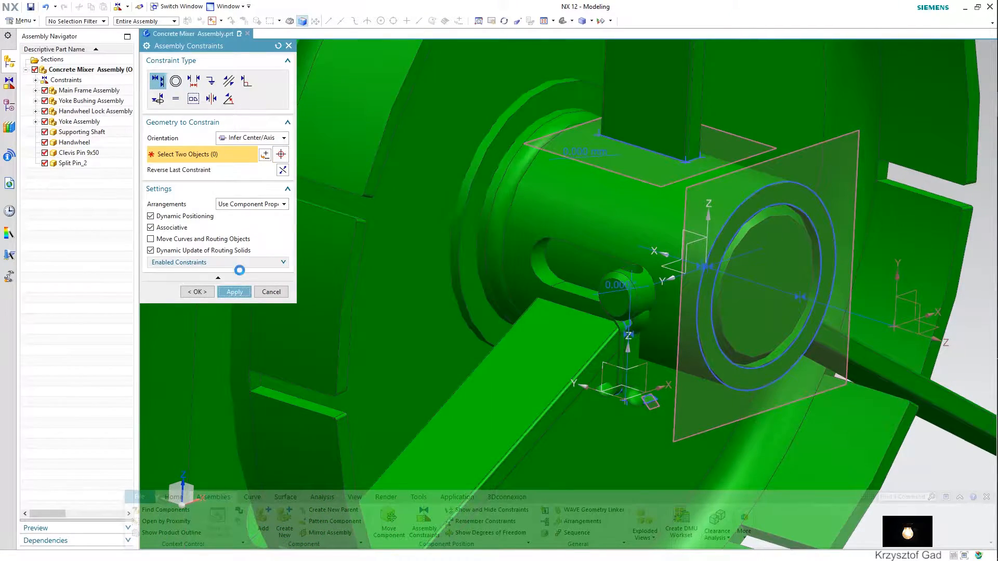
Apply an 8 mm Distance constraint between the split pin's XY plane and the handwheel's XZ plane.
left_click(194, 81)
scroll(619, 401, "up", 4)
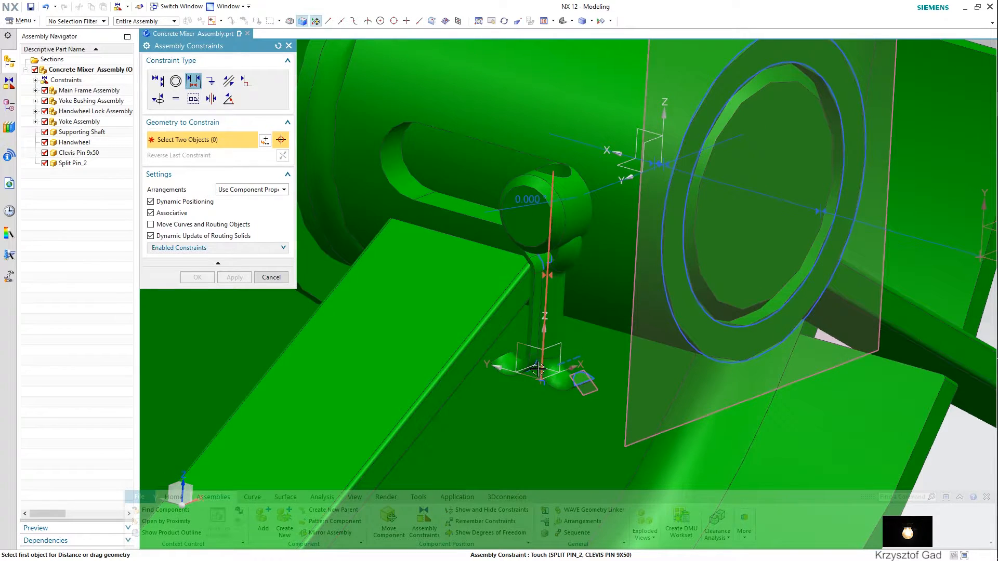
scroll(664, 379, "down", 4)
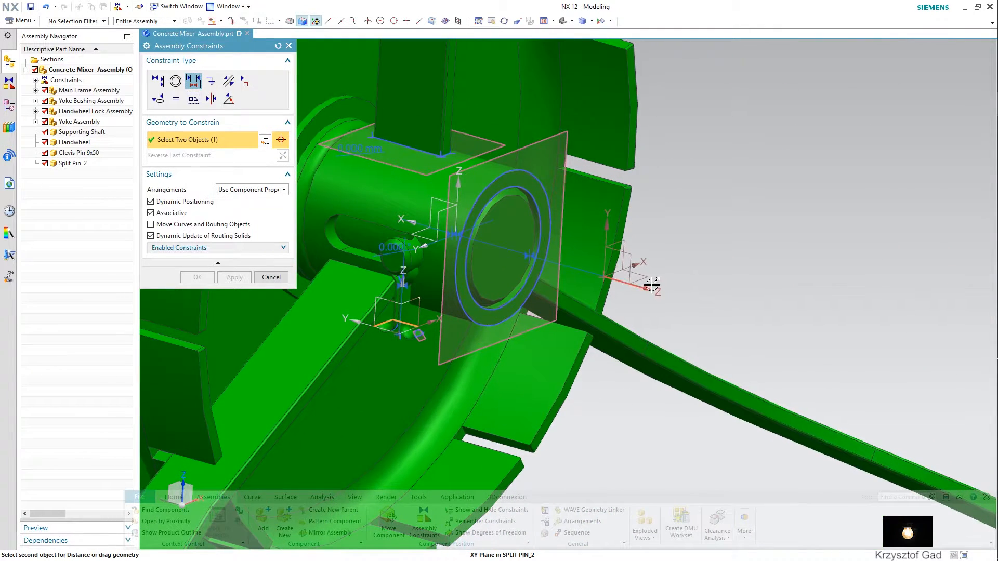
left_click(646, 279)
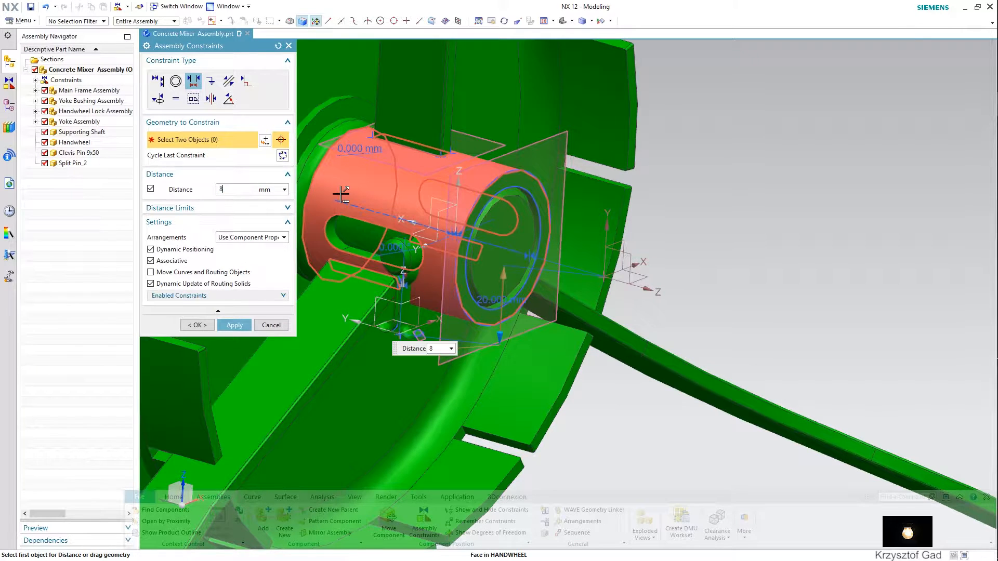
key("Return")
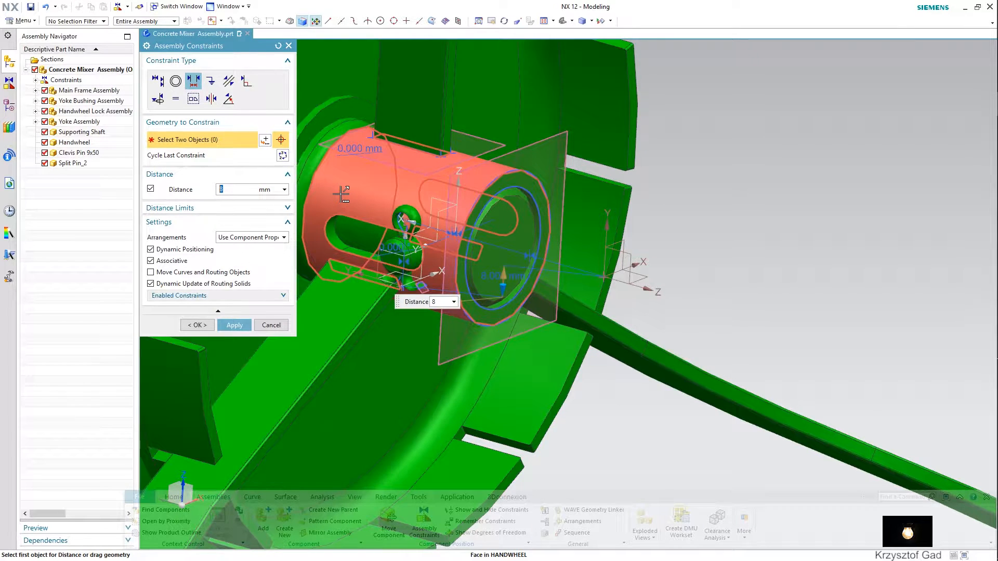
left_click(234, 325)
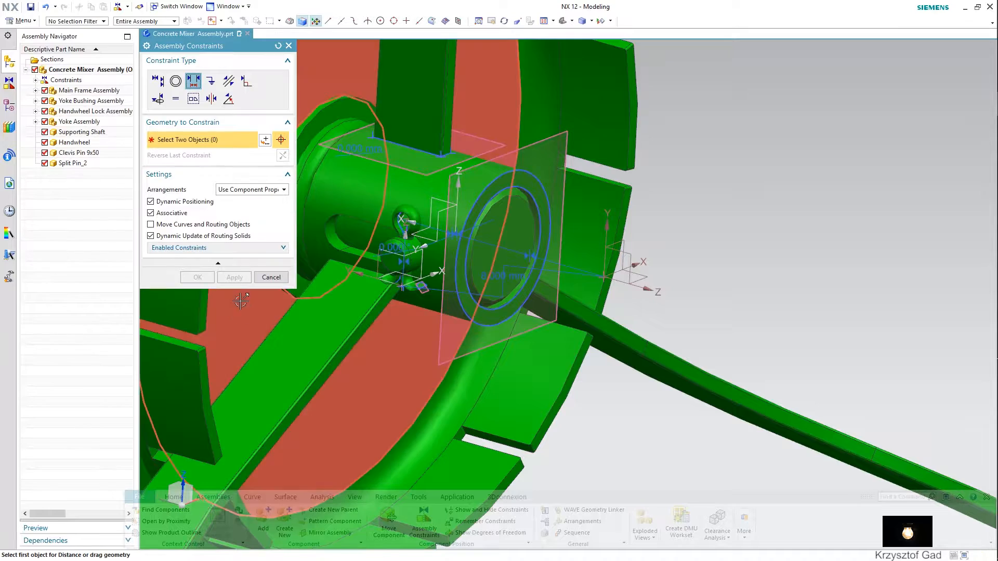
Apply a Parallel constraint between the split pin's XZ plane and the handwheel's XY plane.
left_click(233, 104)
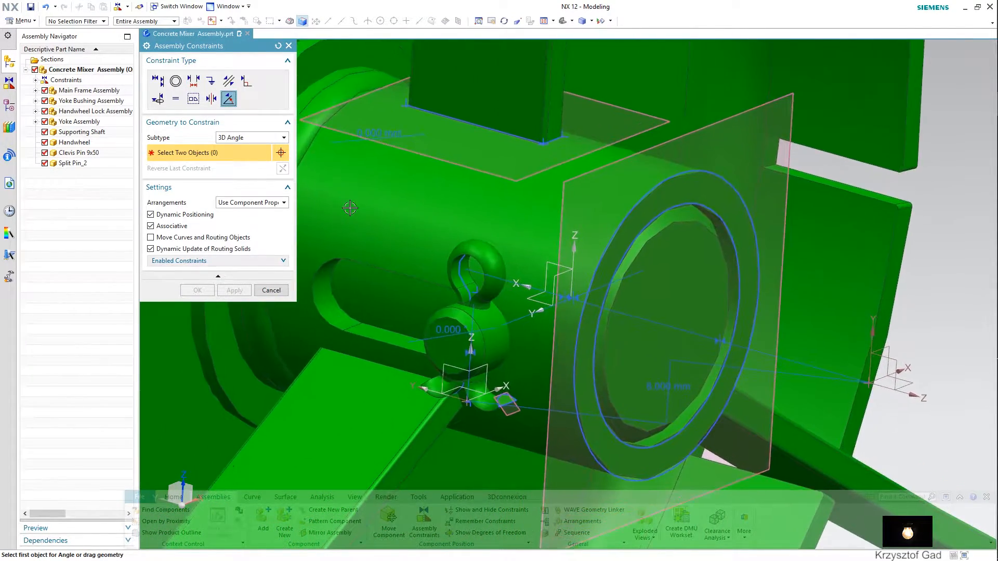
left_click(228, 81)
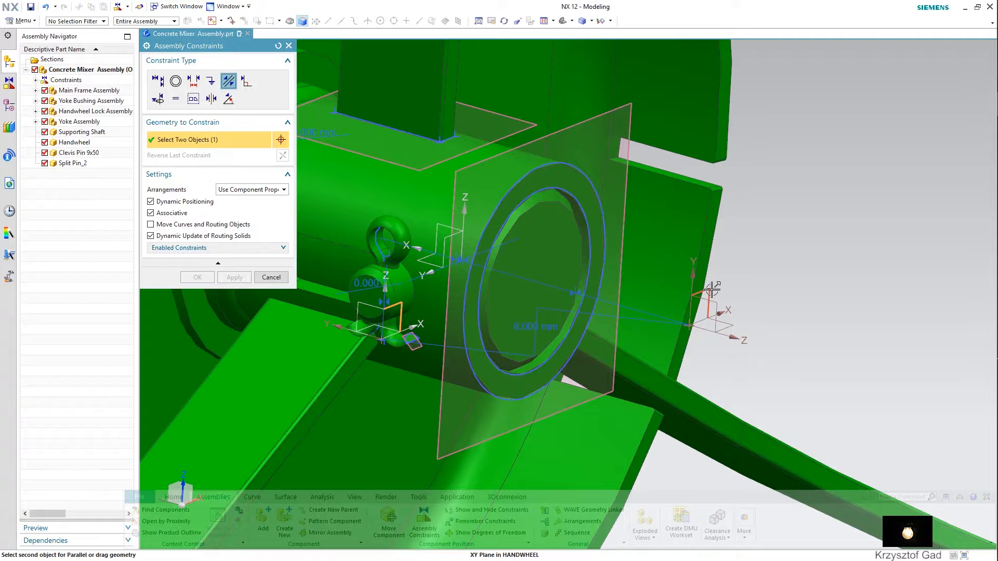
left_click(712, 288)
left_click(229, 277)
left_click(271, 278)
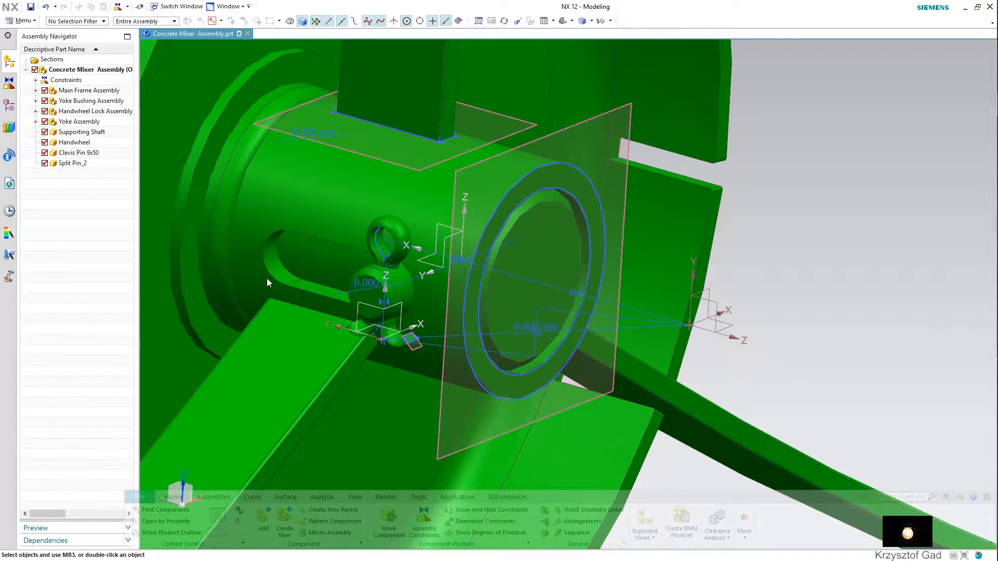
Copy Split Pin_2, paste it into the Concrete Mixer Assembly and unpack the two instances.
right_click(63, 165)
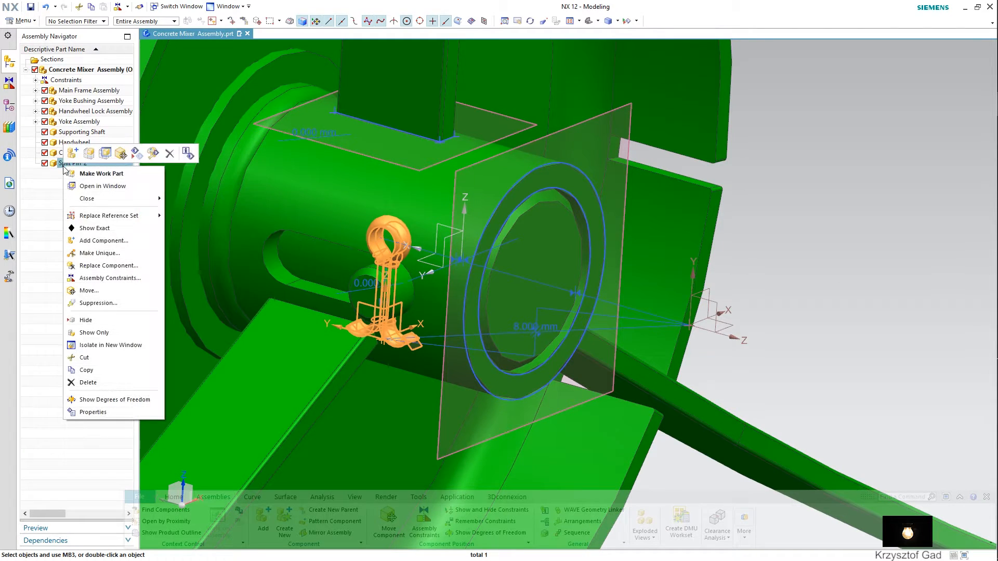
left_click(97, 370)
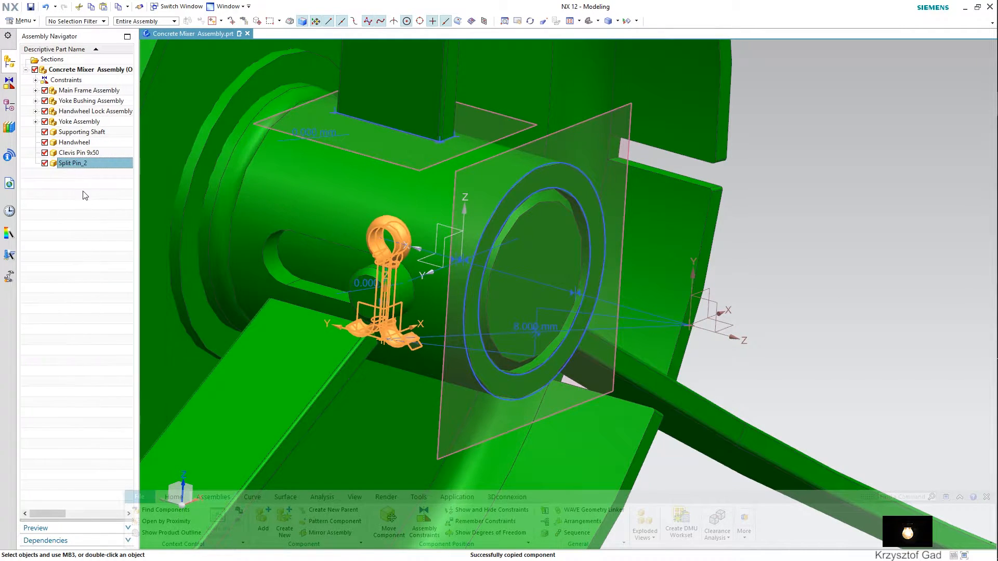
right_click(80, 72)
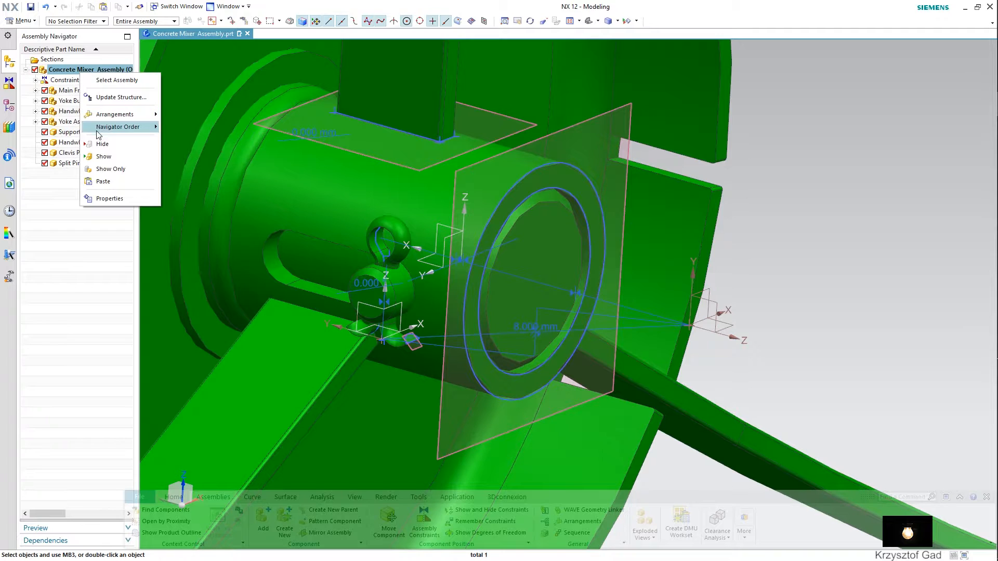
left_click(102, 182)
right_click(76, 166)
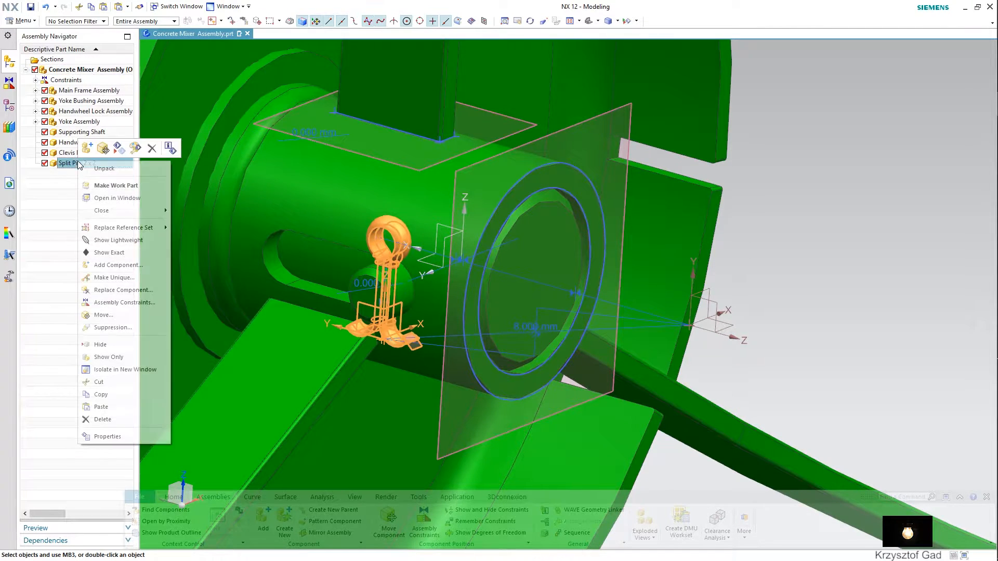
left_click(95, 172)
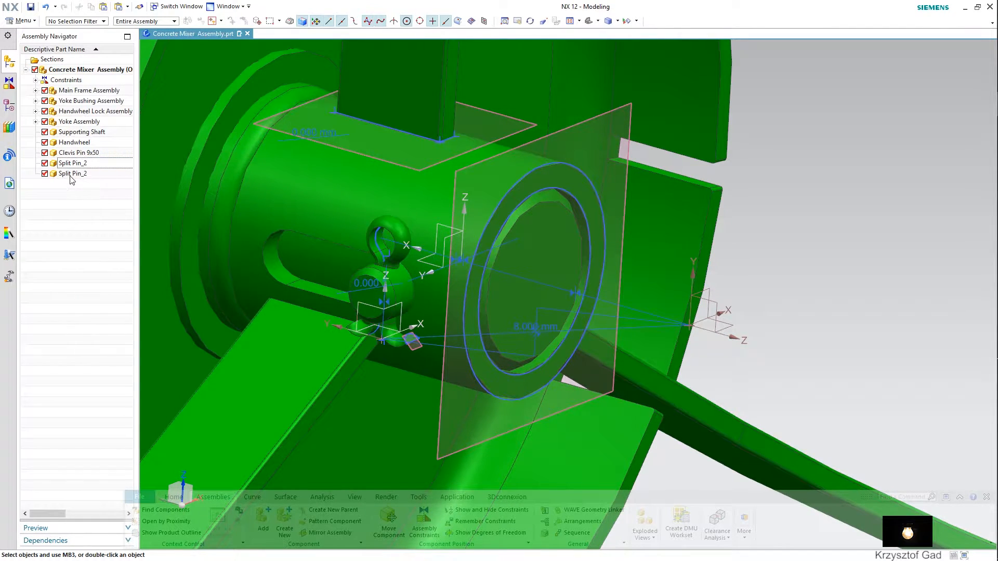
Move the copied Split Pin_2 about 68 mm along X, past the opposite end of the clevis pin.
left_click(71, 176)
left_click(391, 522)
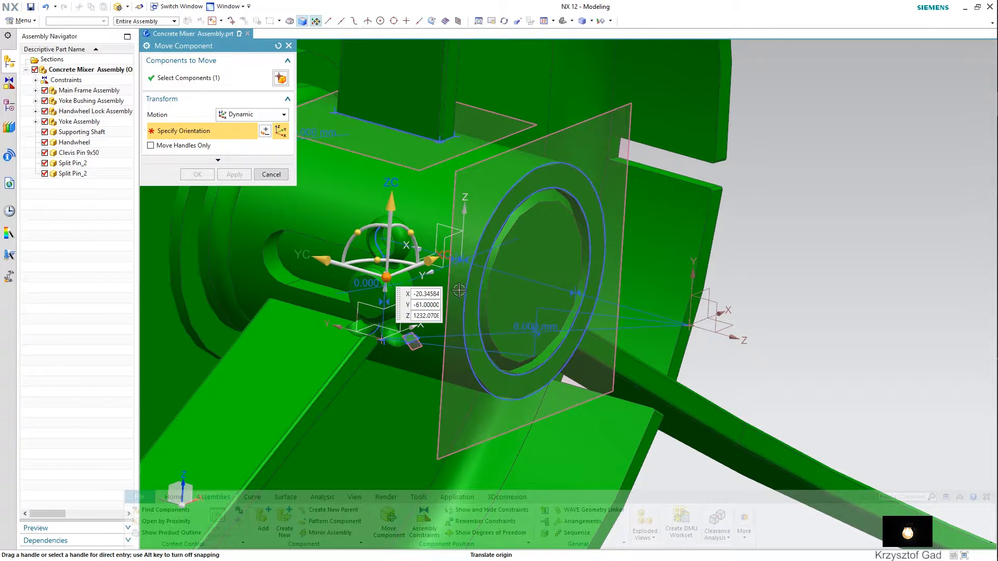
left_click_drag(473, 239, 722, 143)
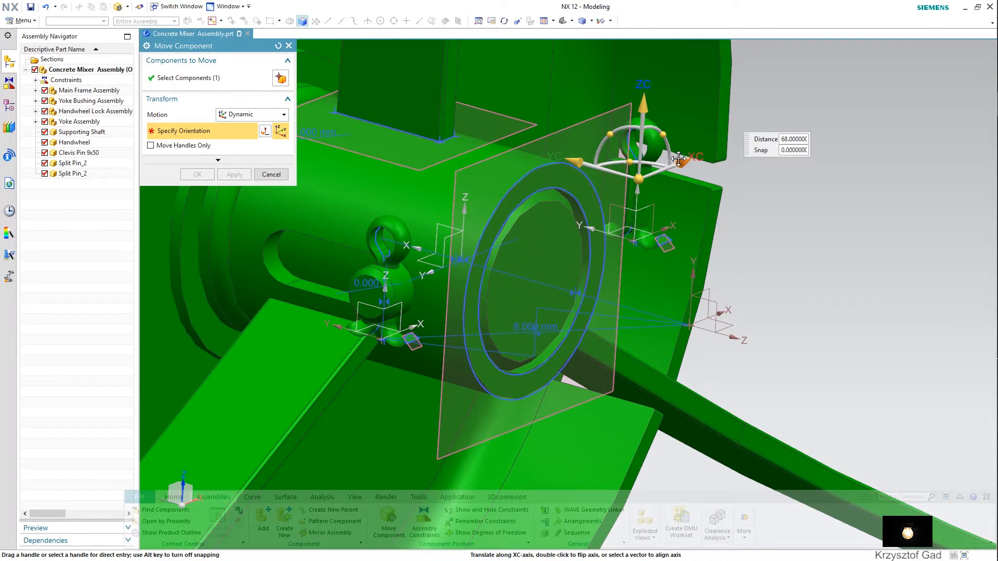
left_click(197, 174)
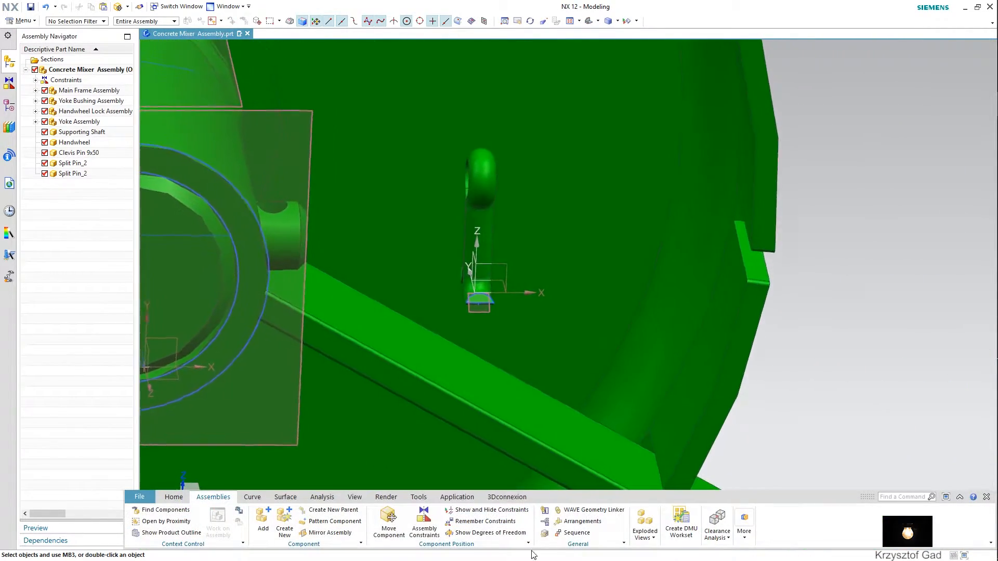
Apply a Touch/Align constraint between the copied split pin's centerline and the cross hole at the clevis pin's opposite end.
left_click(424, 518)
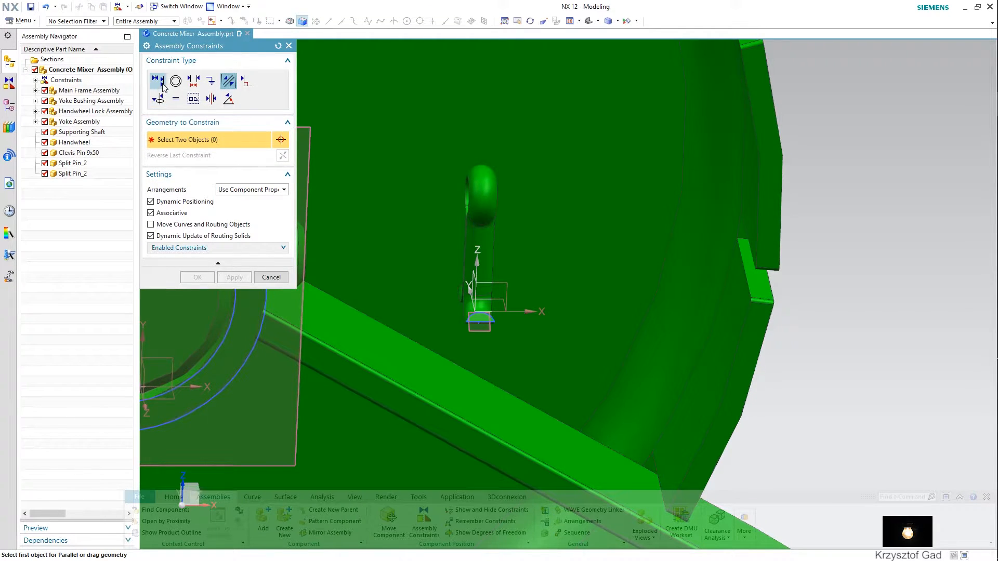
left_click(163, 87)
middle_click_drag(492, 264, 716, 263, "shift")
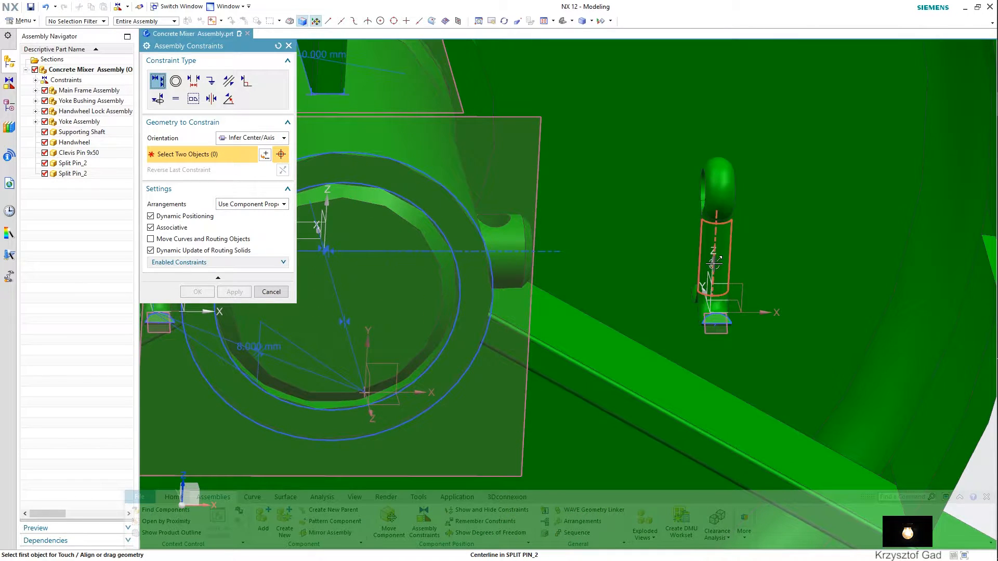
left_click(494, 222)
left_click(246, 293)
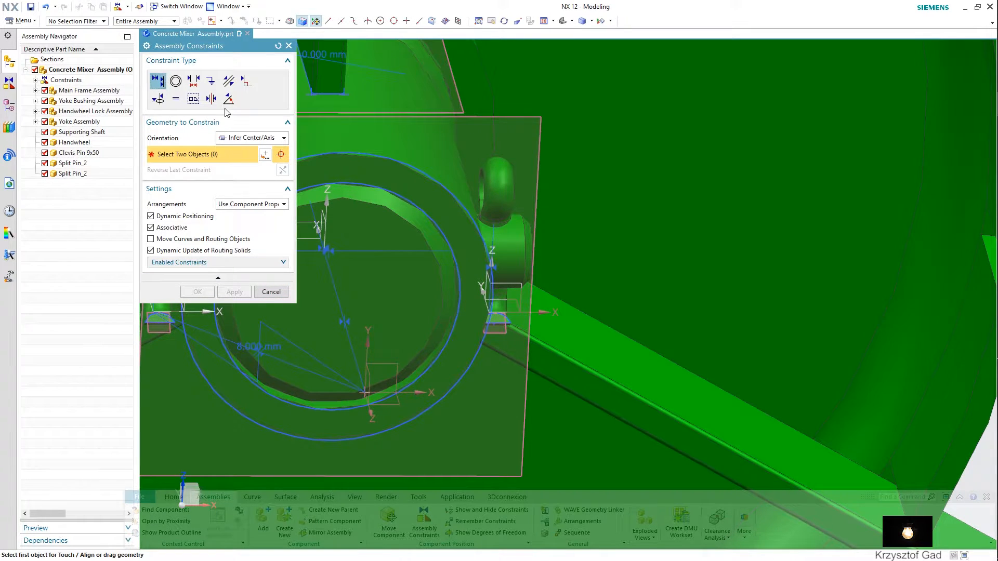
Apply an 8 mm Distance constraint between the copied split pin's XY plane and the handwheel's XZ plane.
left_click(193, 80)
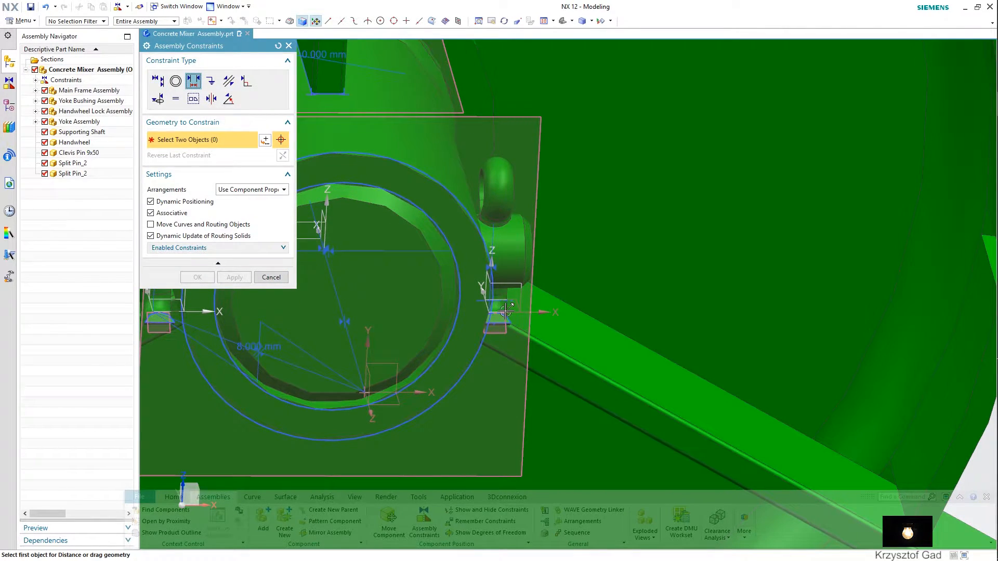
left_click(400, 400)
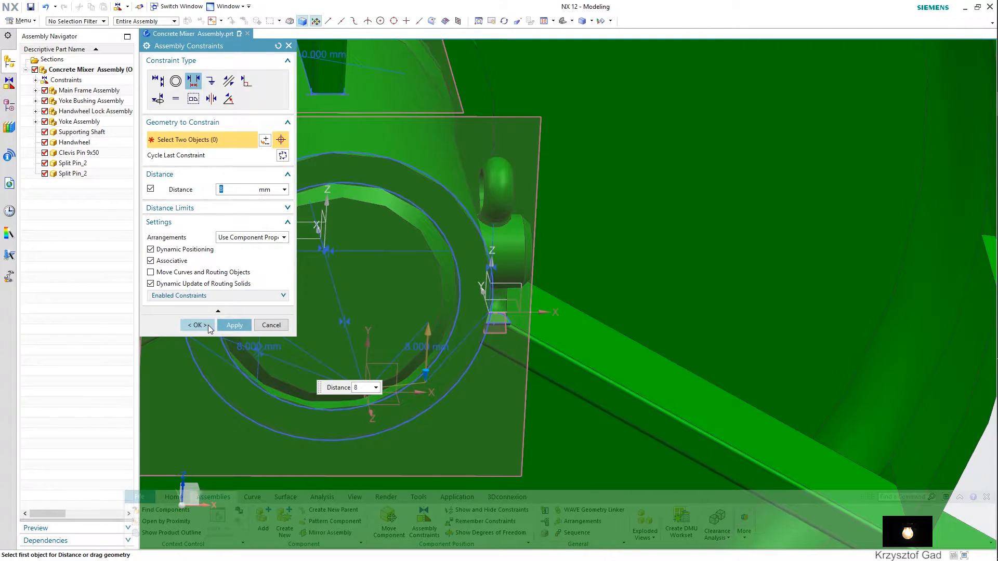
left_click(232, 326)
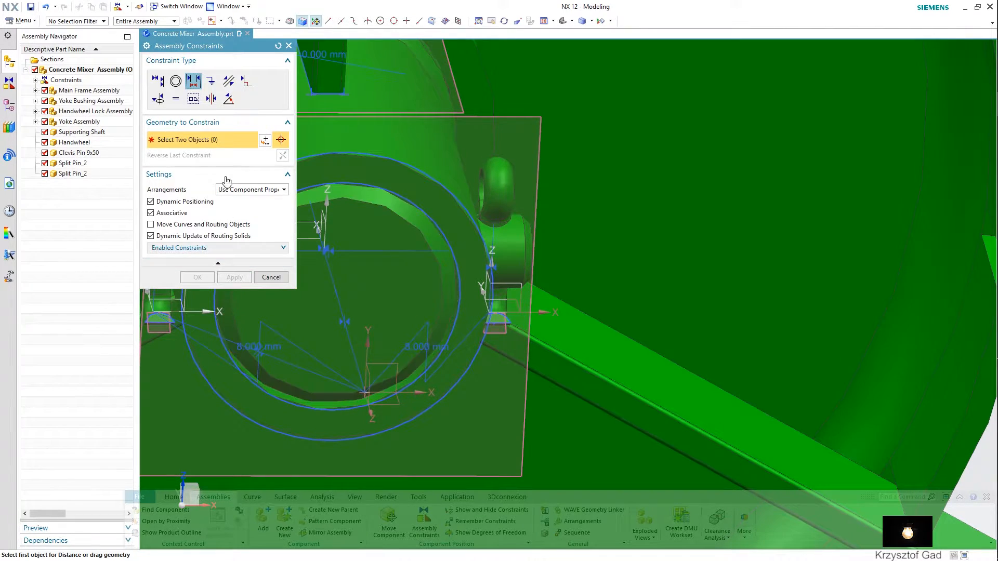
Apply a Parallel constraint between the copied split pin's XZ plane and a datum plane of the handwheel.
left_click(229, 83)
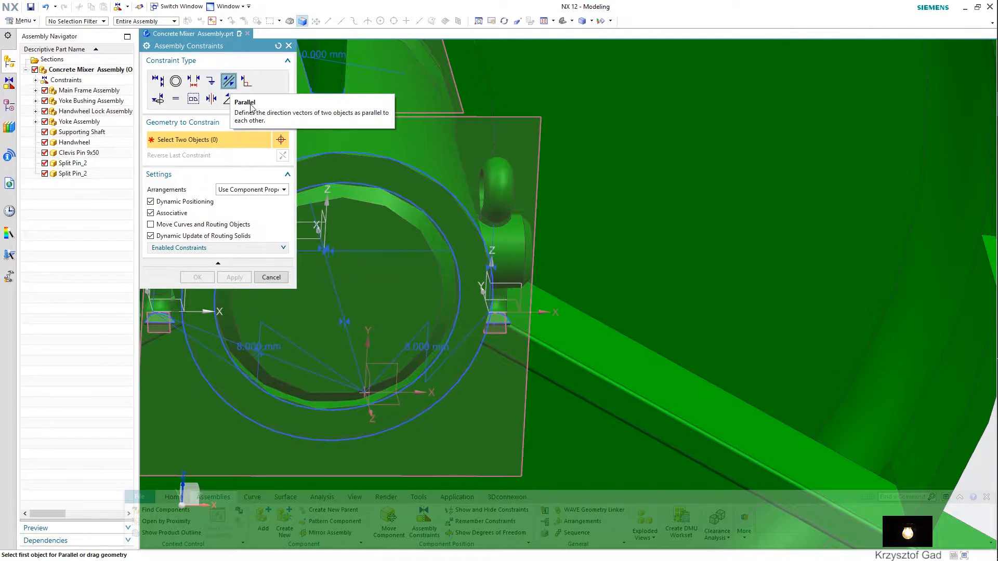
left_click(516, 290)
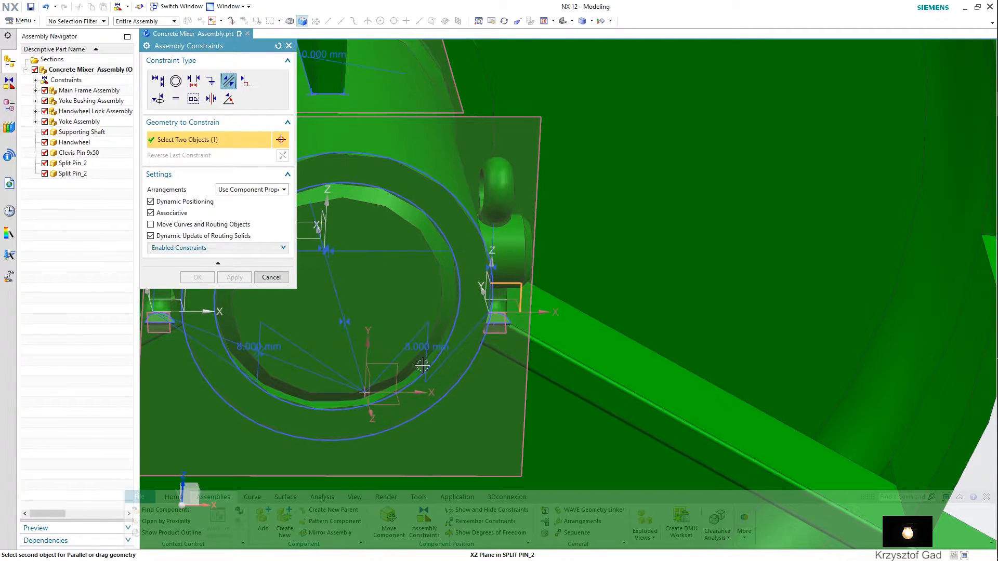
left_click(394, 363)
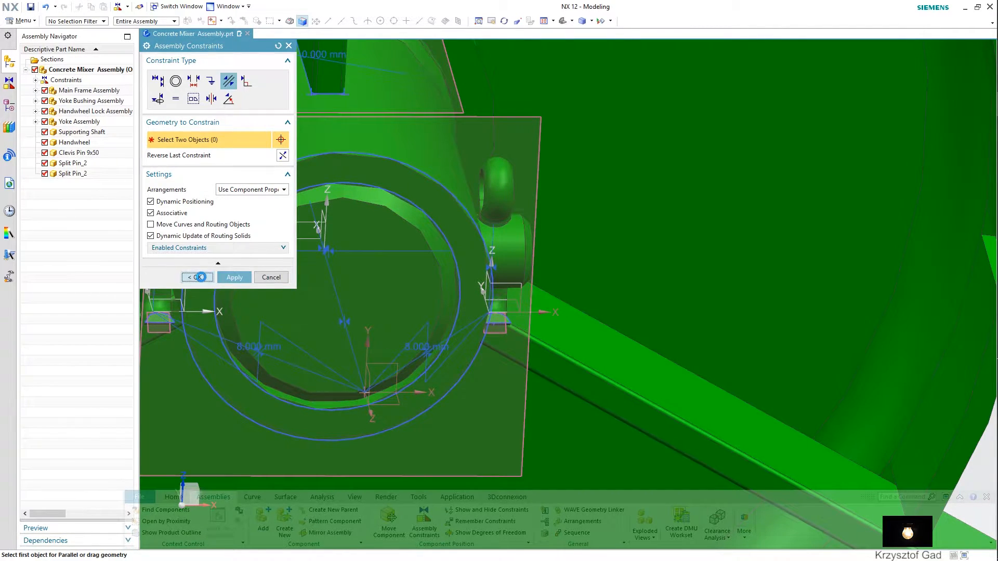
left_click(202, 280)
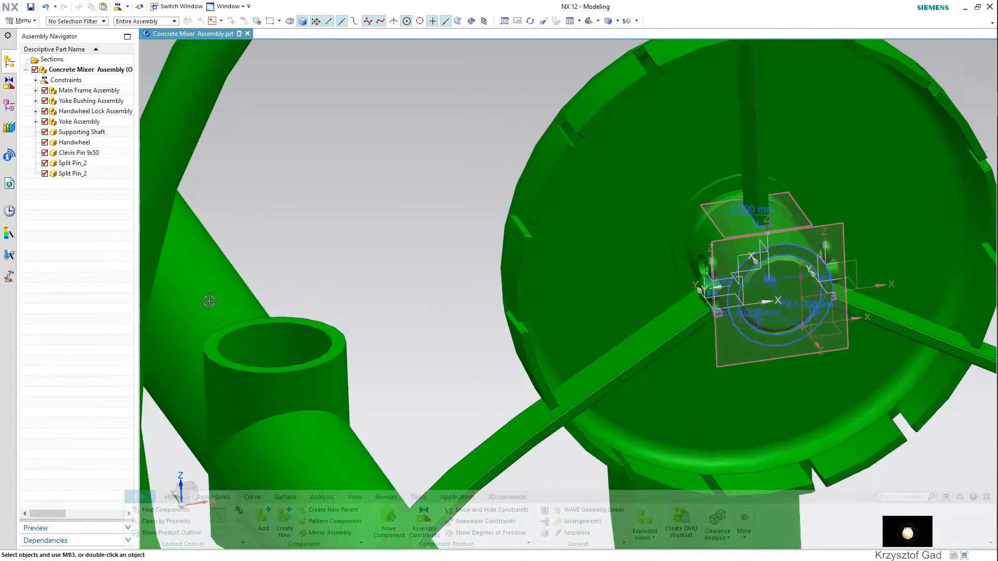
Hide the assembly constraints, datums and sketches in the whole assembly.
key("ctrl+w")
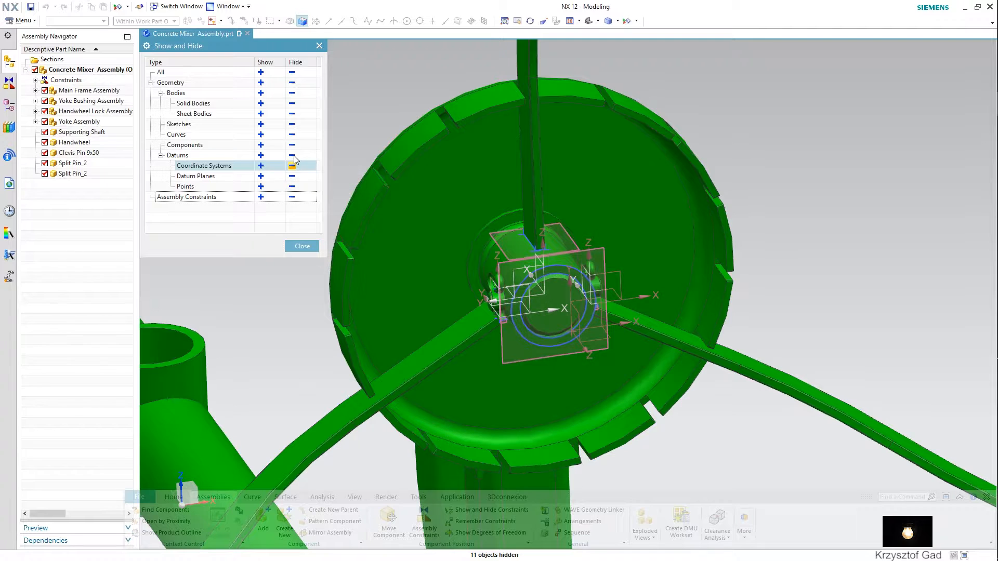
left_click(293, 165)
left_click(294, 113)
left_click(292, 125)
left_click(301, 247)
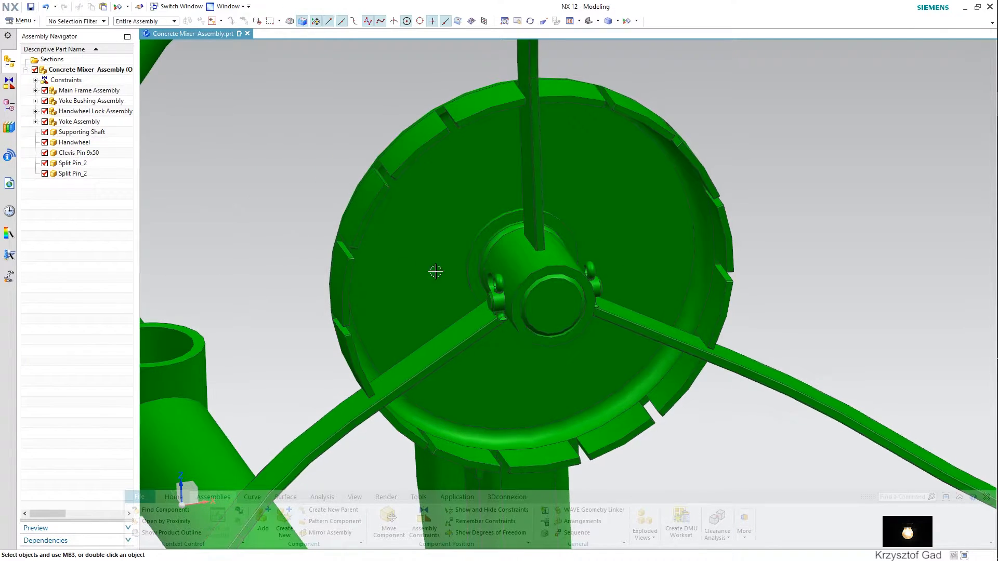
scroll(598, 245, "down", 10)
scroll(598, 242, "up", 10)
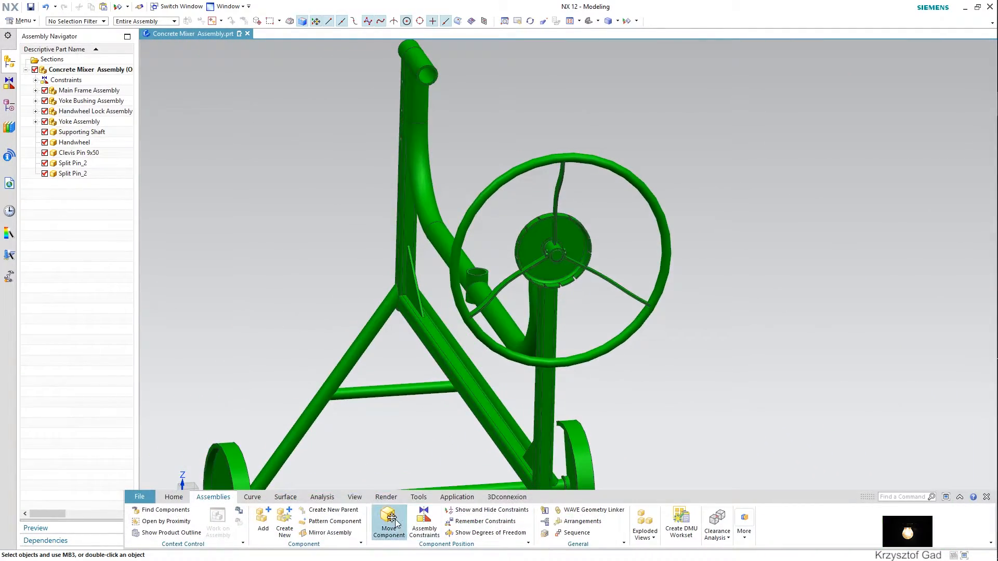
Test the linked motion of the handwheel and yoke by rotating them 45° about the ZC axis, and discard the move.
left_click(391, 518)
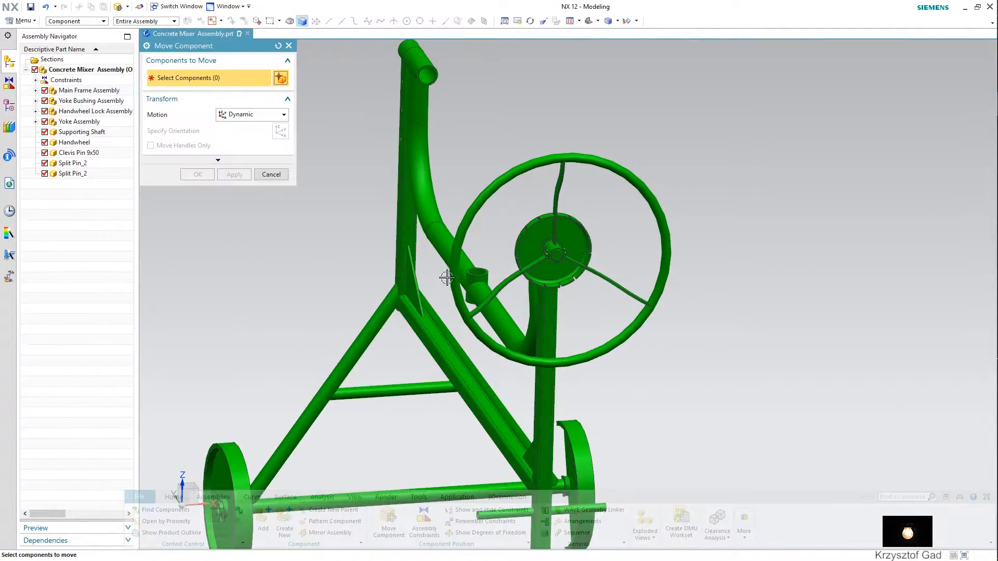
left_click(466, 223)
left_click_drag(600, 223, 564, 215)
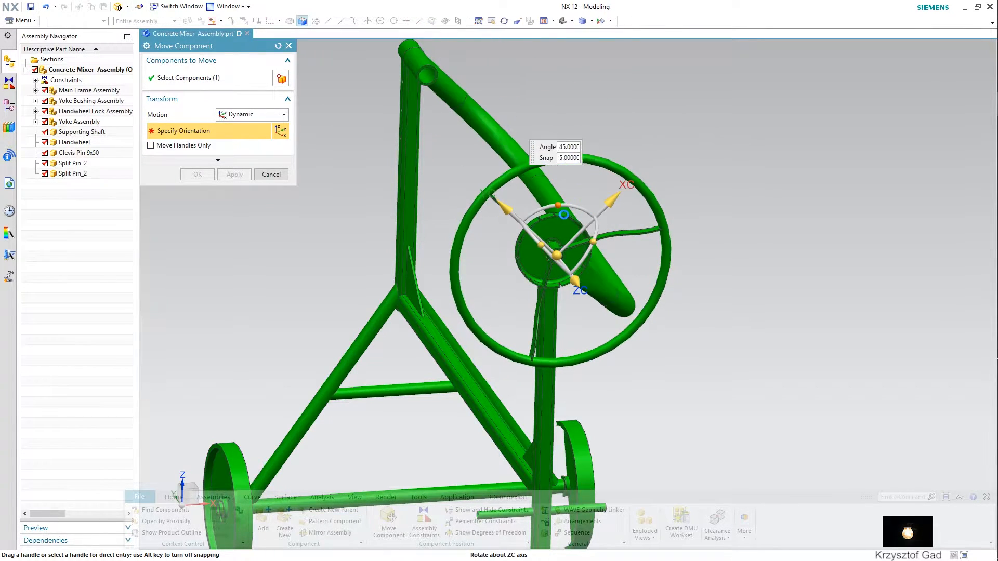
left_click(270, 175)
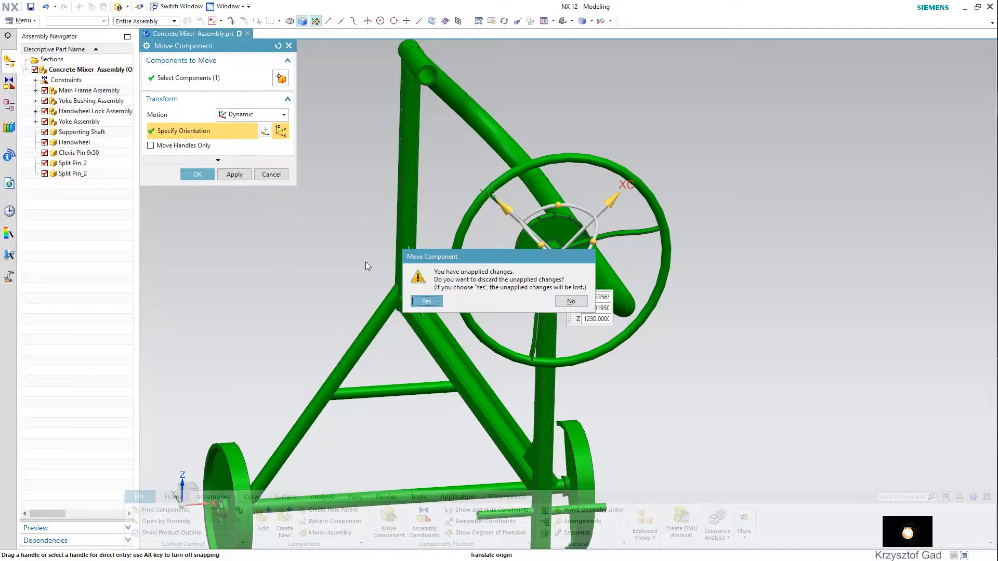
left_click(426, 302)
Load Drum Assembly.prt as a new component to add to the Concrete Mixer Assembly.
left_click(266, 274)
middle_click_drag(265, 274, 226, 276)
scroll(226, 275, "down", 3)
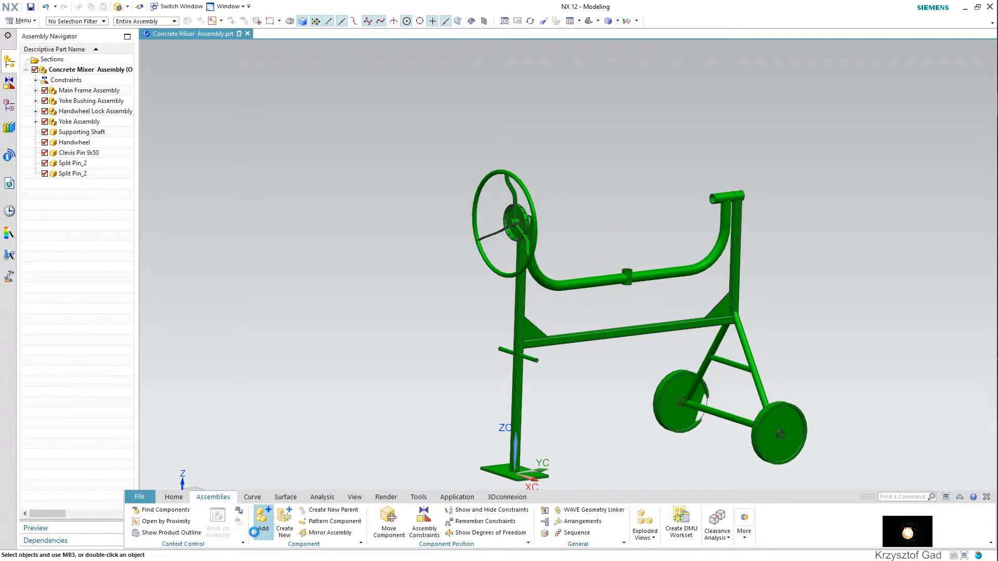
left_click(254, 531)
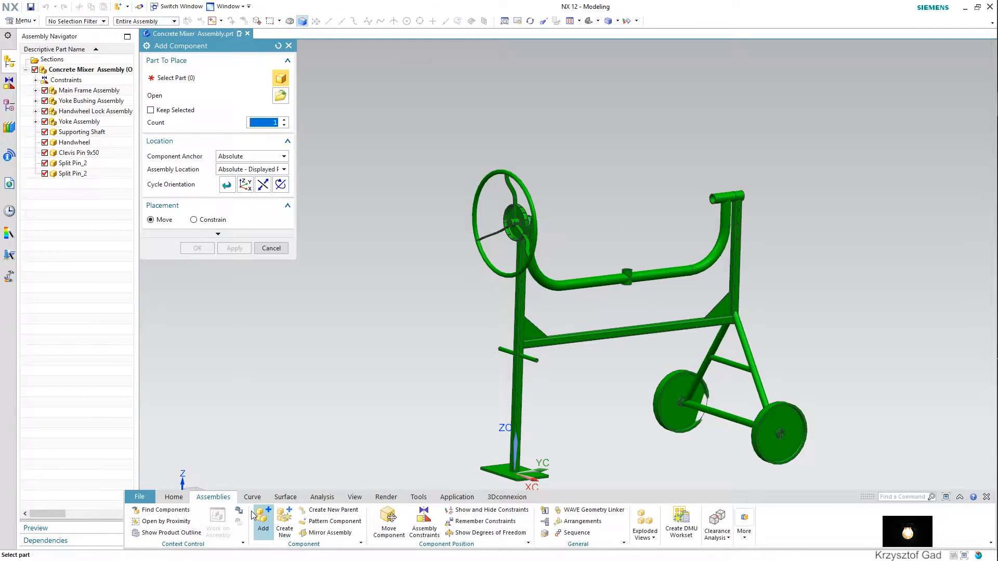
left_click(284, 98)
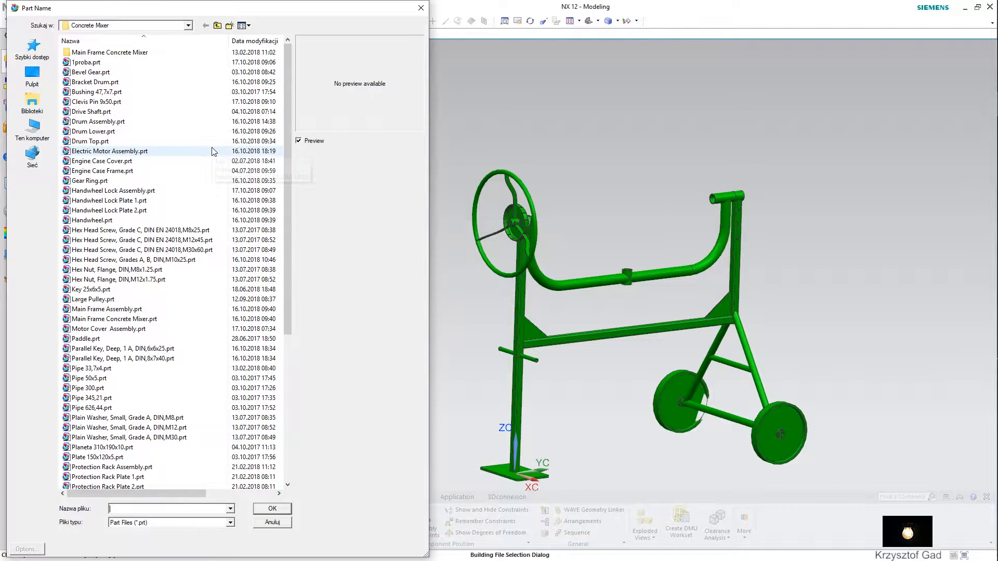
left_click(200, 122)
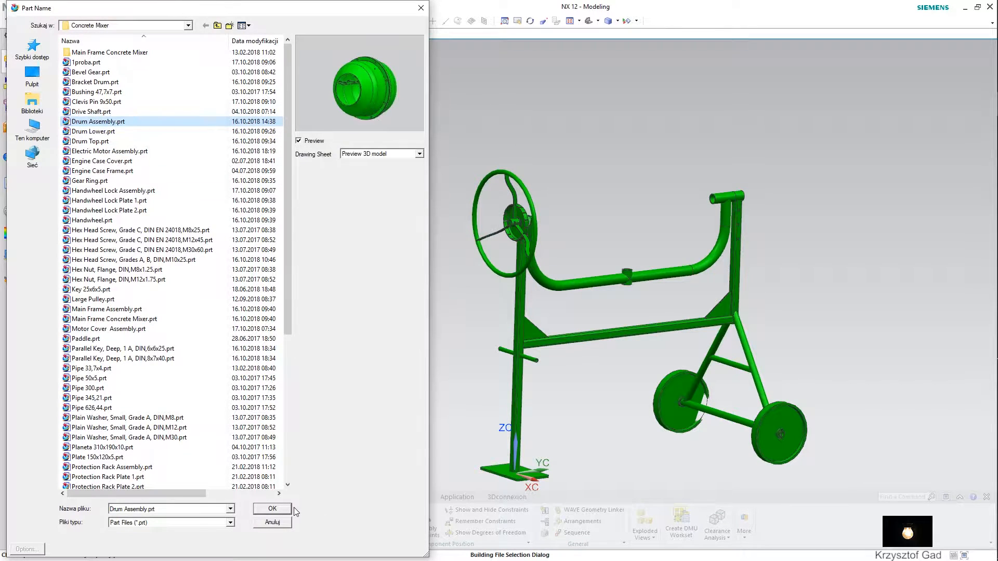
left_click(283, 511)
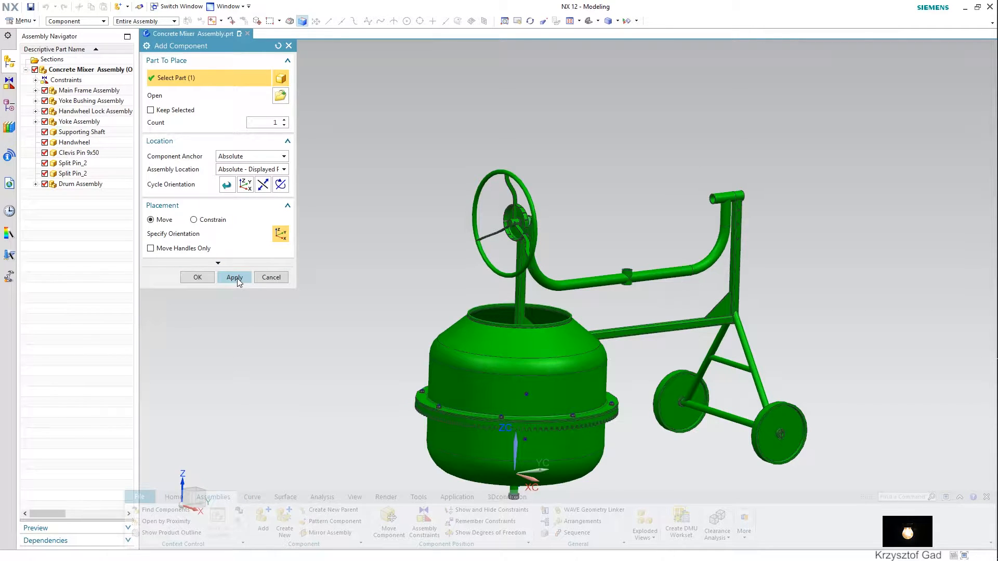
Raise the drum assembly above the yoke, shift it 400 mm along XC and place it there.
left_click(211, 238)
left_click_drag(568, 413, 522, 244)
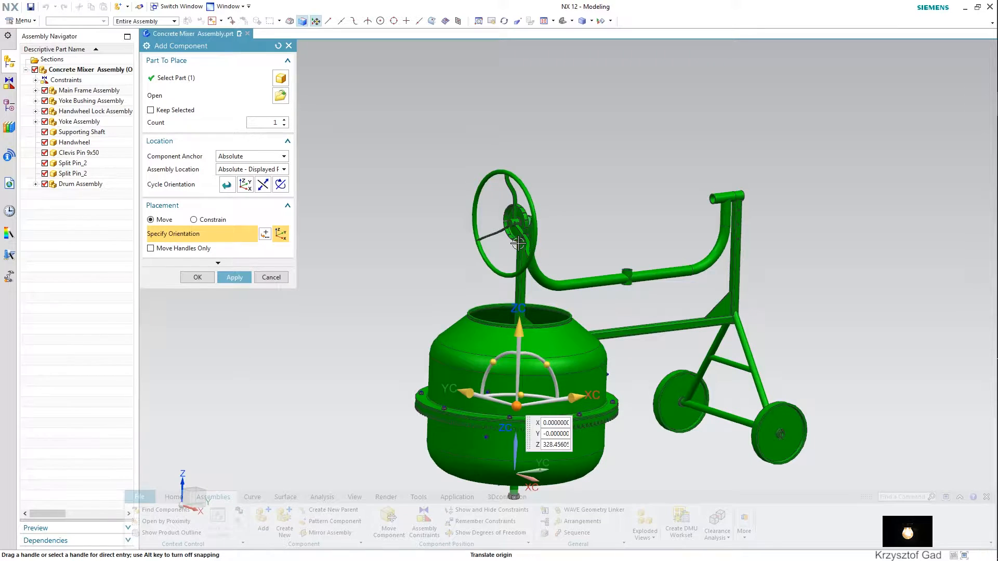
left_click_drag(520, 330, 526, 83)
left_click_drag(587, 163, 649, 153)
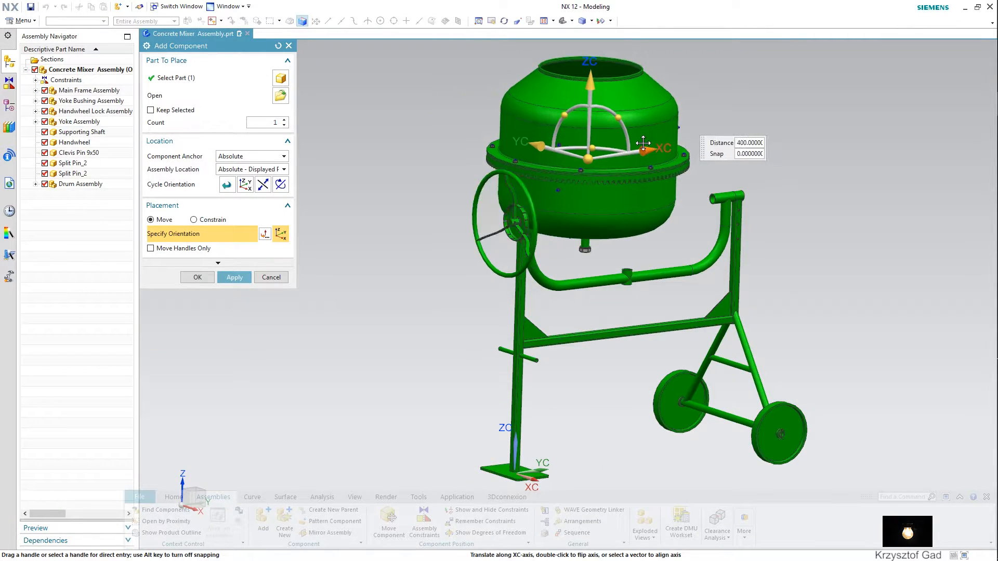
left_click(197, 277)
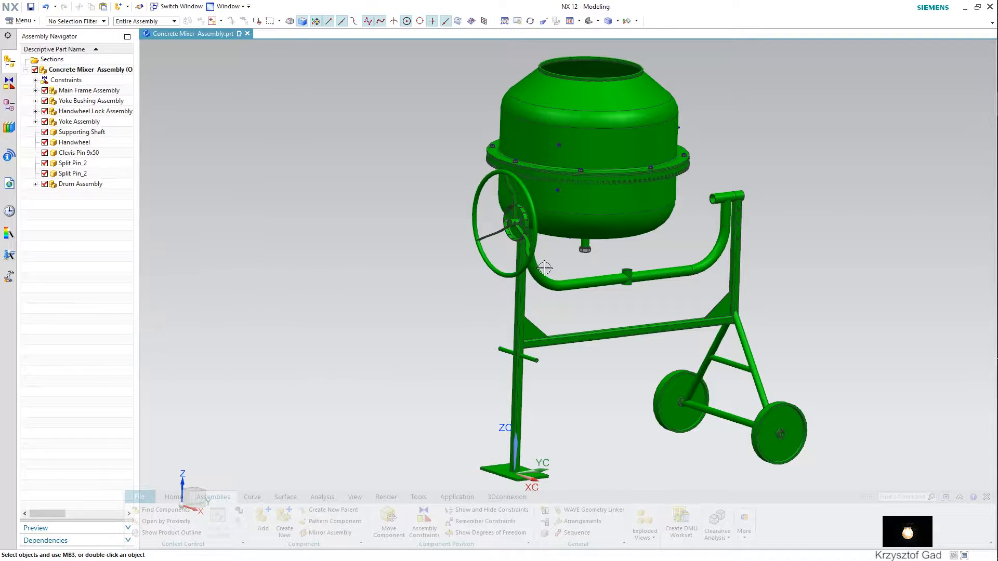
Apply an Infer Center/Axis Touch/Align constraint between the drum's bottom shaft and the bore of the yoke's central sleeve.
left_click(424, 527)
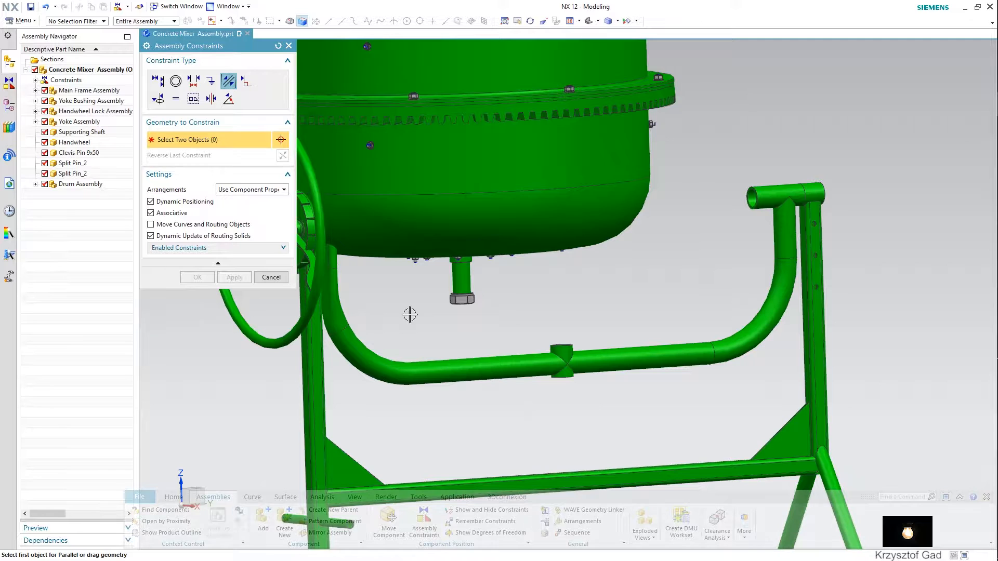
left_click(157, 80)
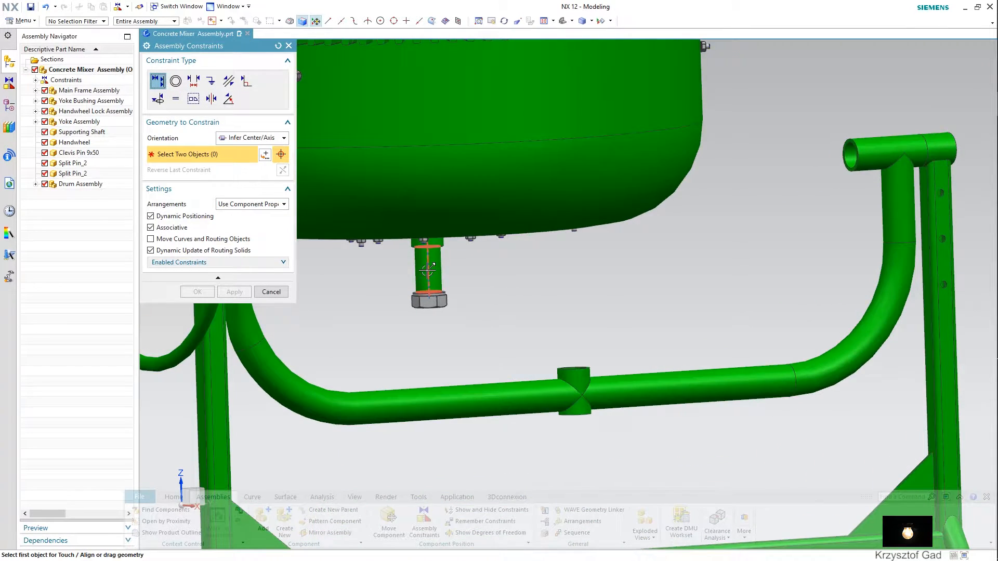
left_click(426, 271)
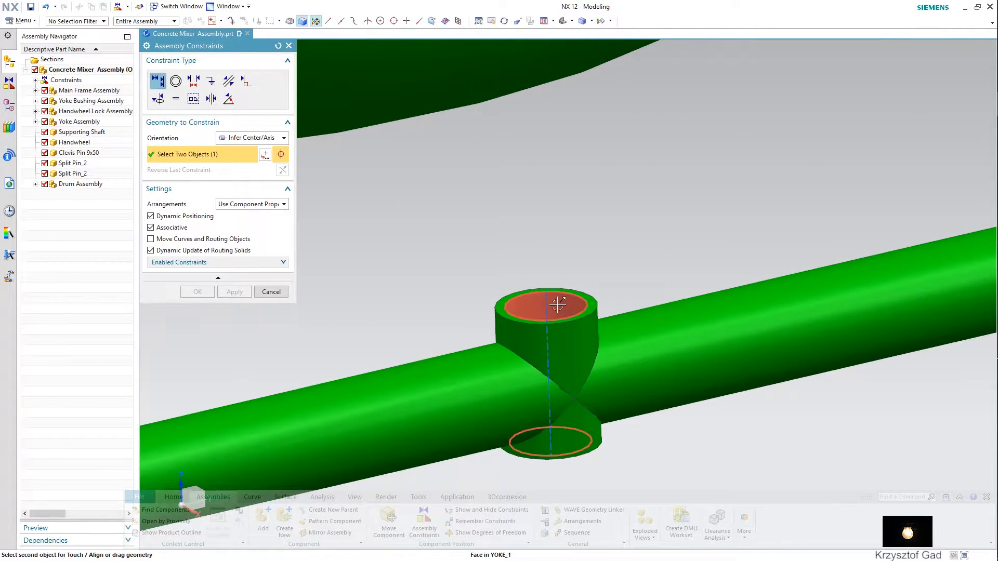
left_click(546, 303)
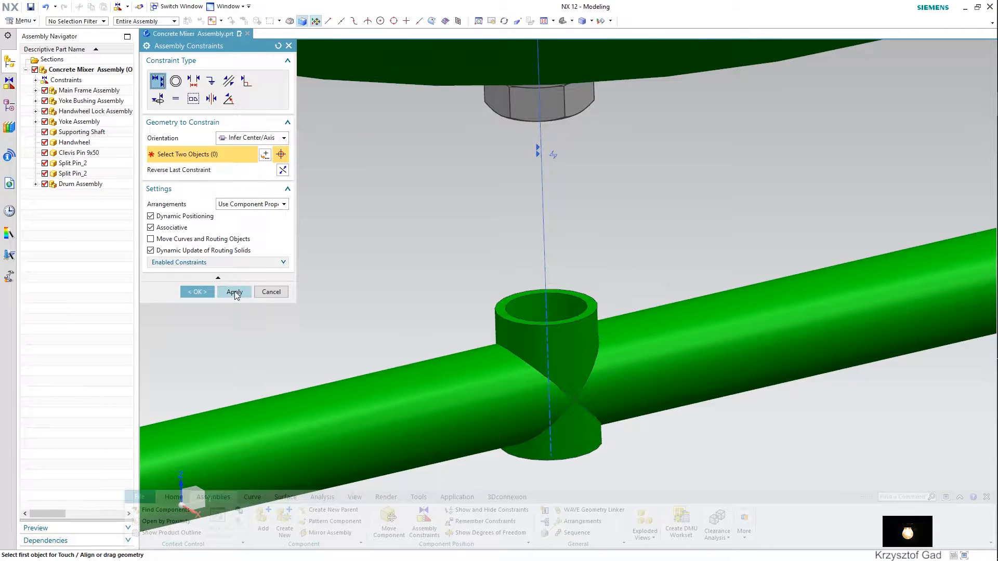
Apply a Touch constraint between the top ring face of the yoke's central sleeve and the collar face of the drum bracket.
left_click(252, 137)
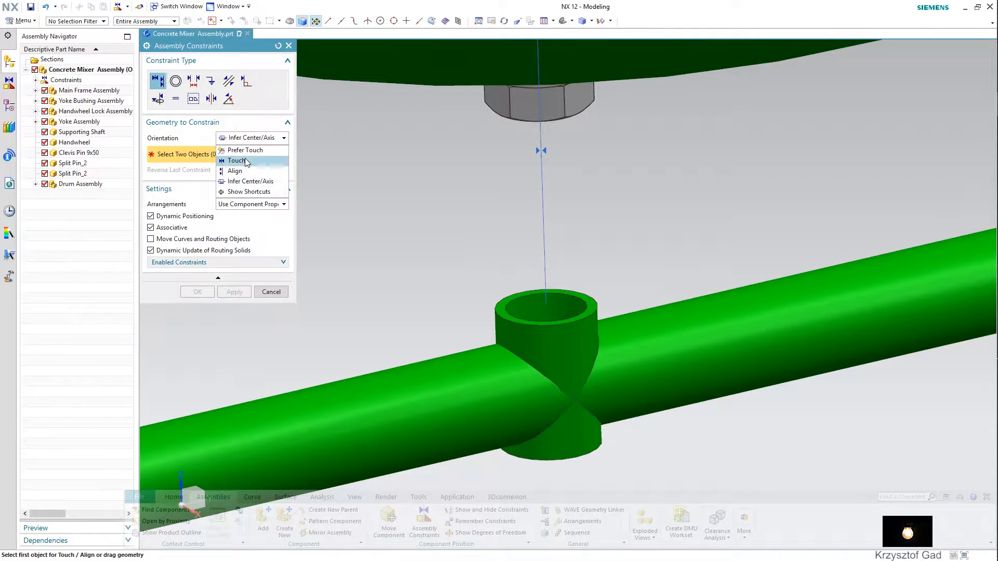
left_click(249, 161)
left_click(514, 297)
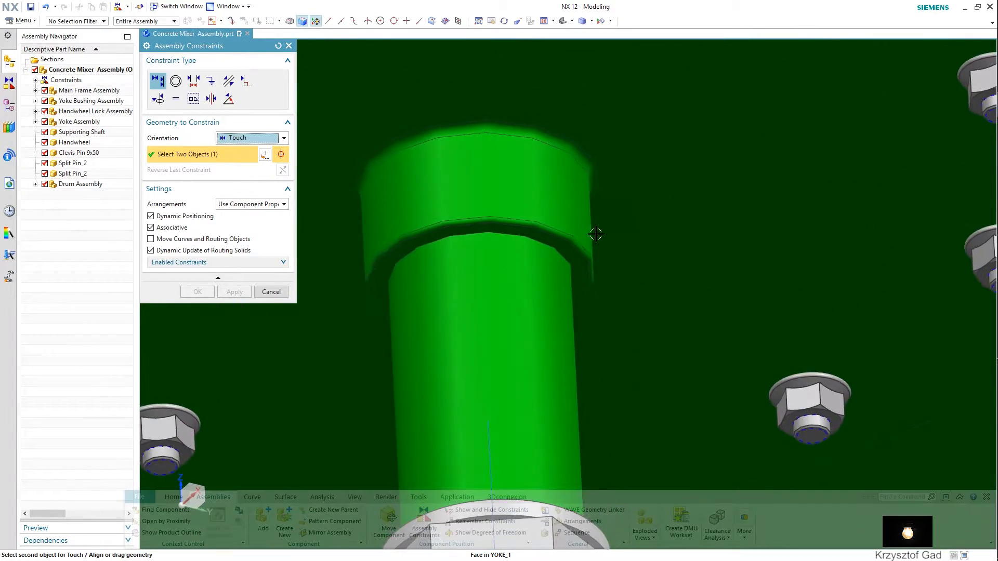
left_click(579, 259)
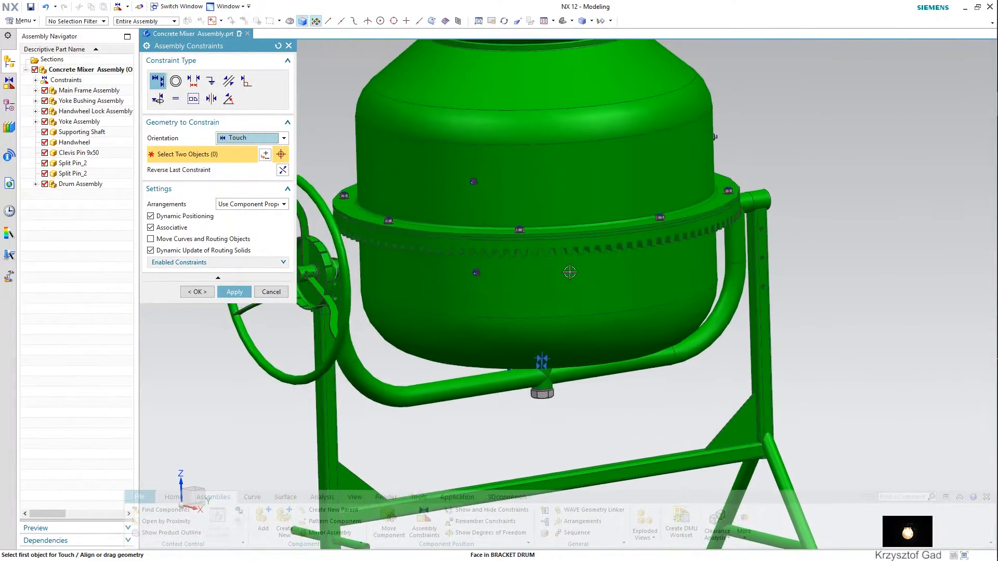
left_click(197, 292)
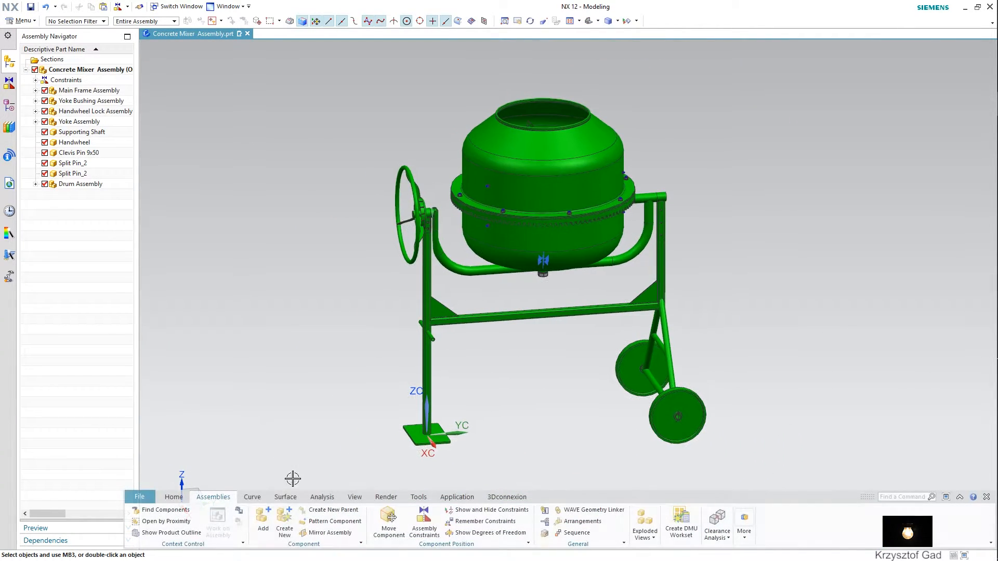
Add Motor Cover Assembly.prt to the assembly at the absolute origin.
left_click(263, 520)
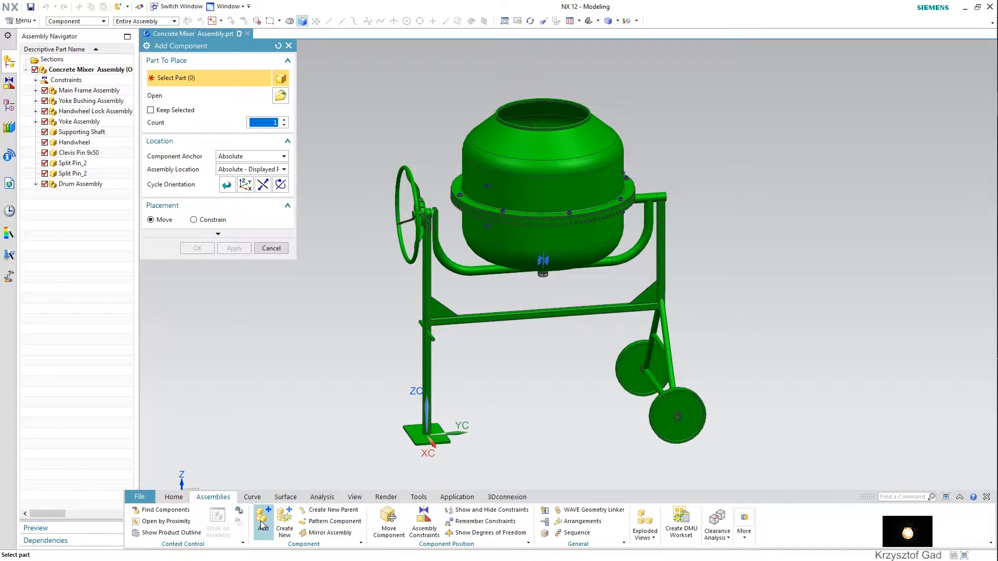
left_click(281, 96)
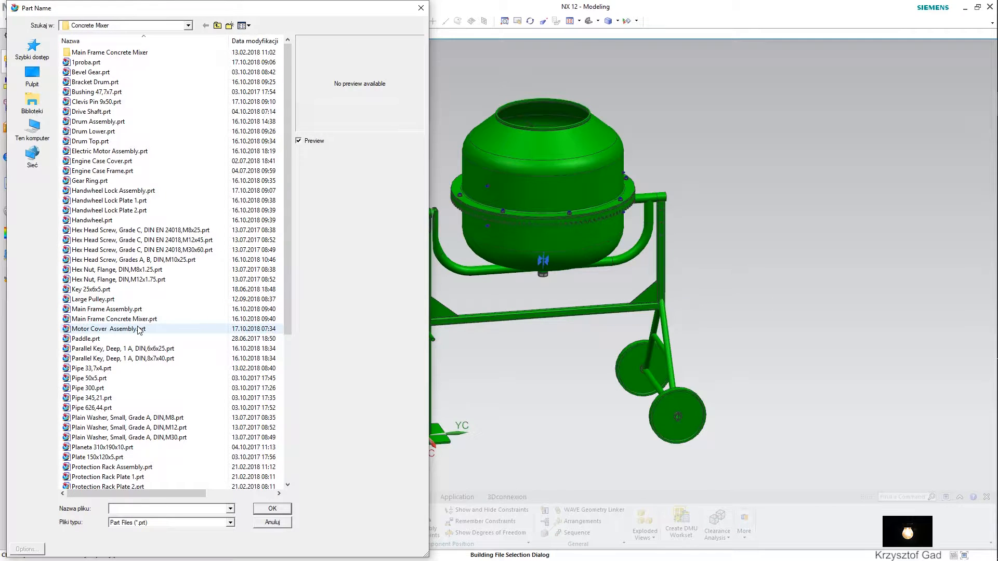
left_click(139, 329)
left_click(272, 509)
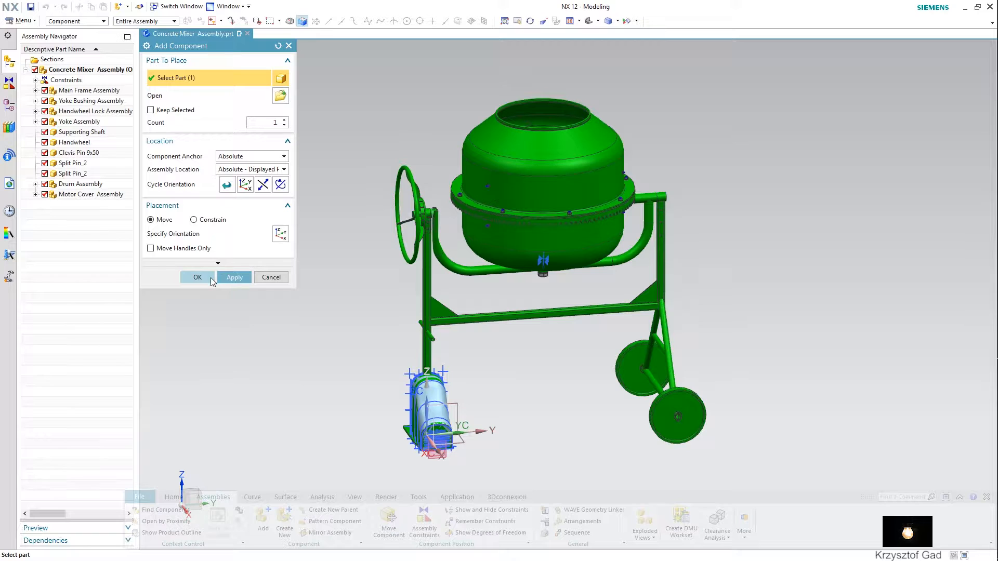
left_click(198, 278)
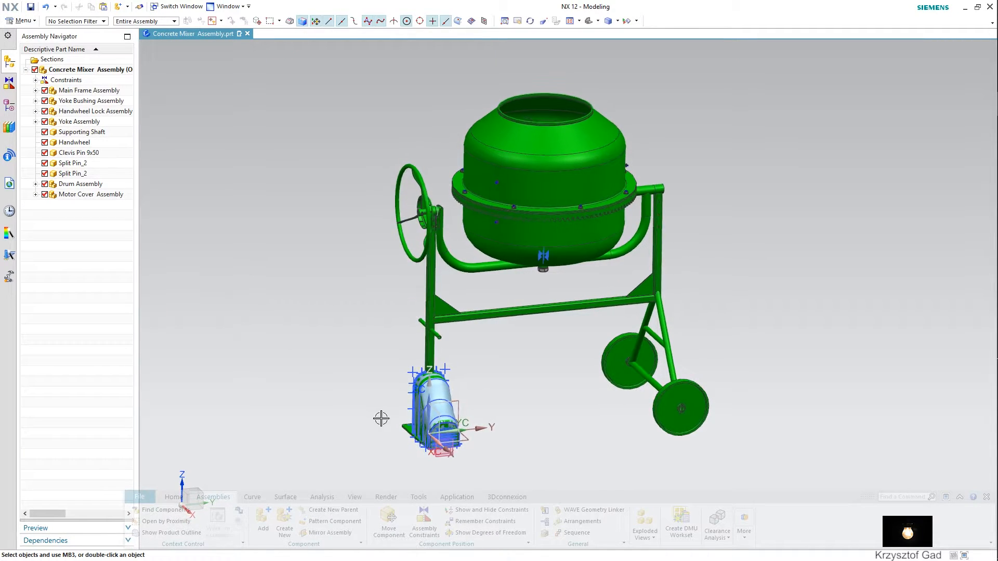
Apply a Touch constraint between the motor cover's flat back face and the outer face of Square Pipe 605 on the wheel side.
left_click(424, 518)
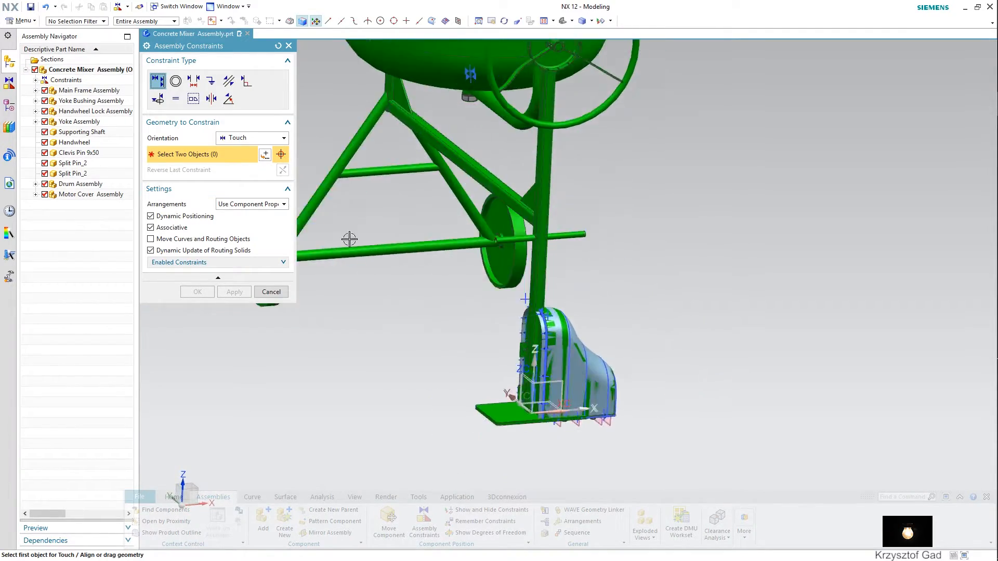
left_click(553, 287)
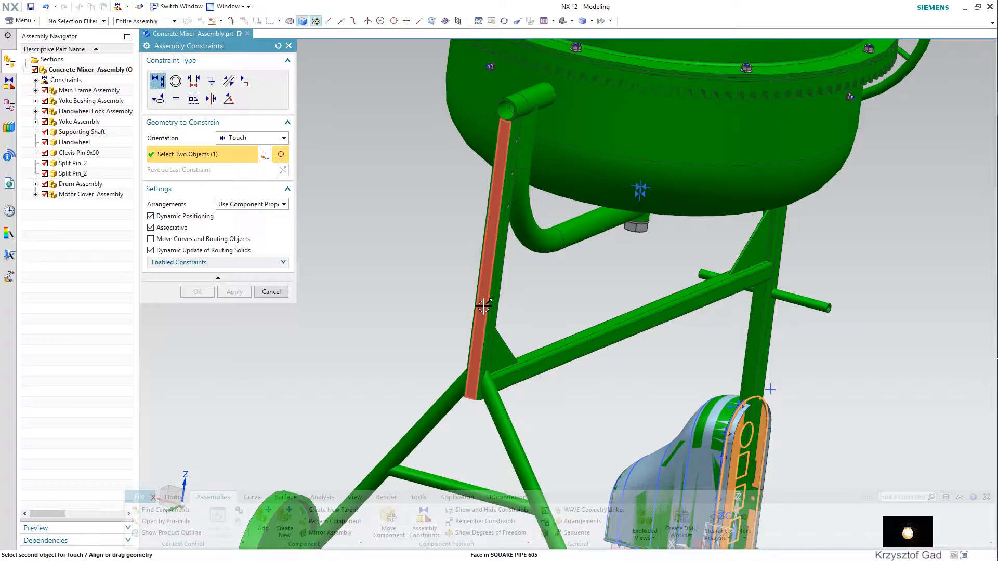
left_click(484, 315)
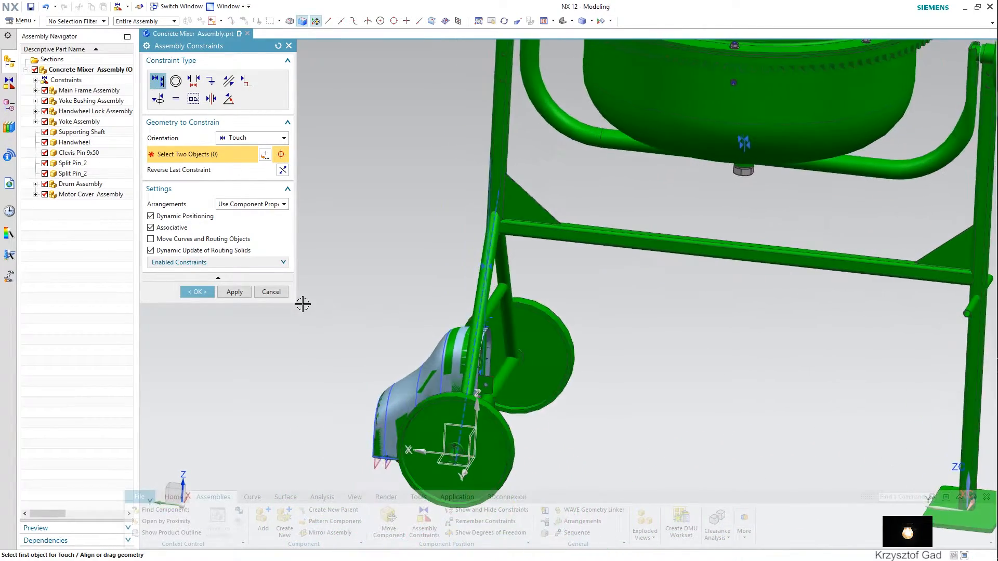
left_click(234, 293)
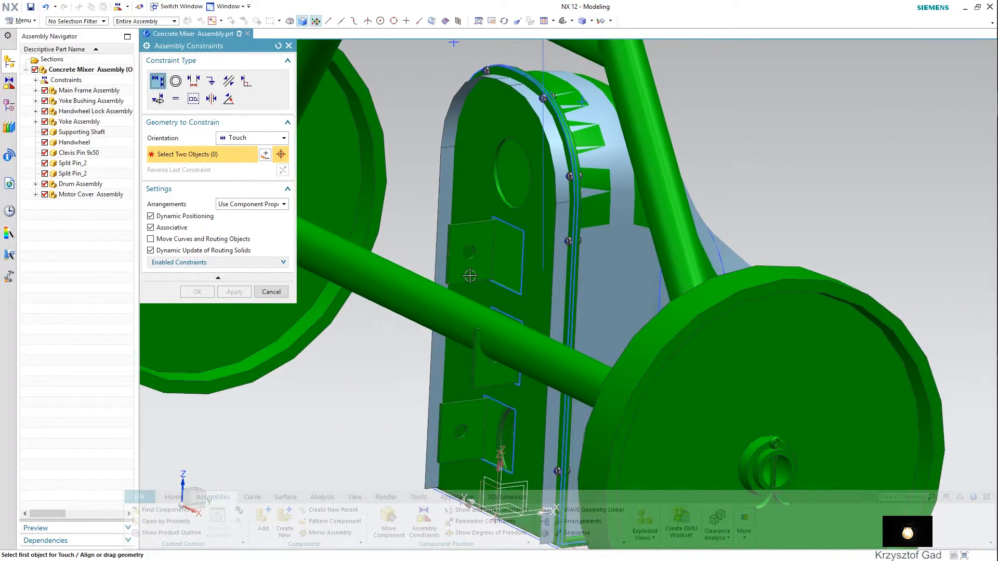
Apply a Touch constraint between the engine case frame's upper bracket tab face and the narrow side face of Square Pipe 605.
left_click(470, 273)
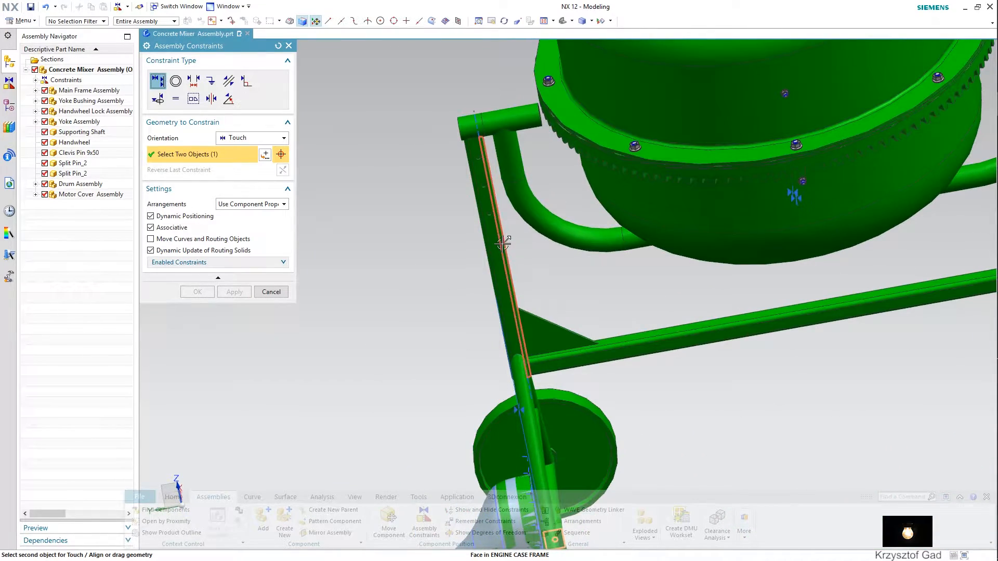
left_click(495, 247)
left_click(234, 292)
Apply an Infer Center/Axis constraint between the upper mounting hole in Square Pipe 605 and the hole in the engine case frame's bracket tab.
left_click(258, 139)
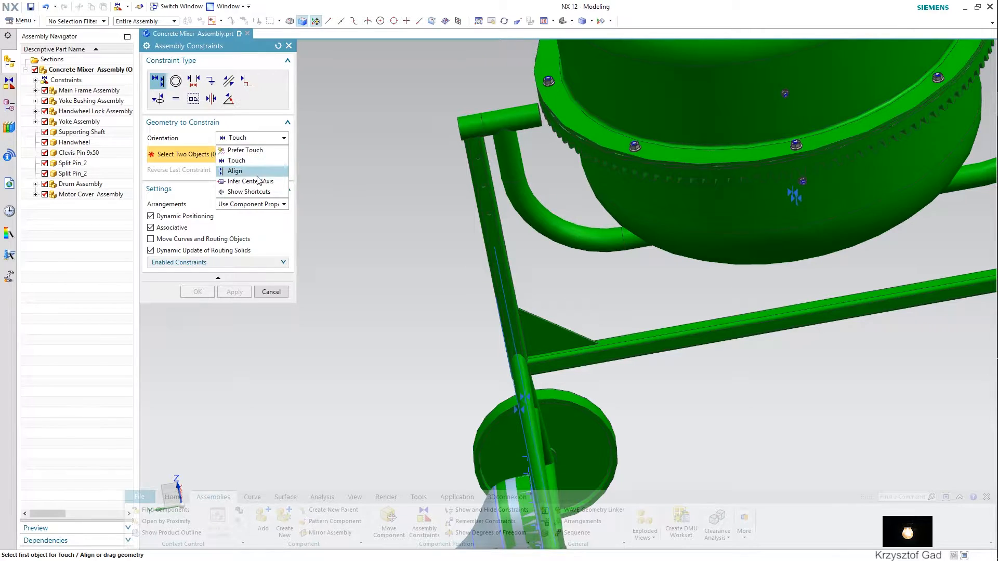
left_click(249, 181)
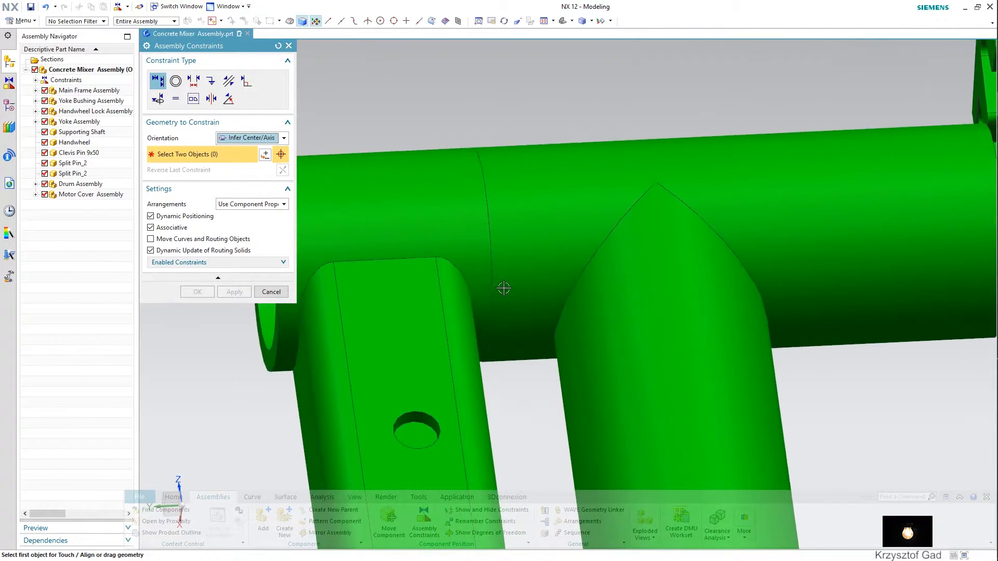
scroll(424, 333, "up", 3)
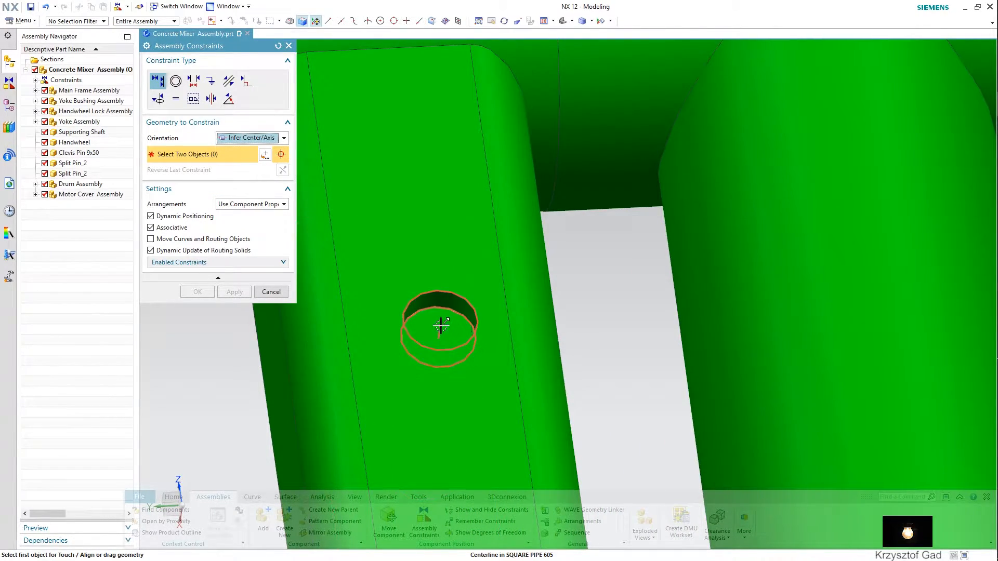
scroll(445, 328, "down", 8)
scroll(451, 330, "up", 2)
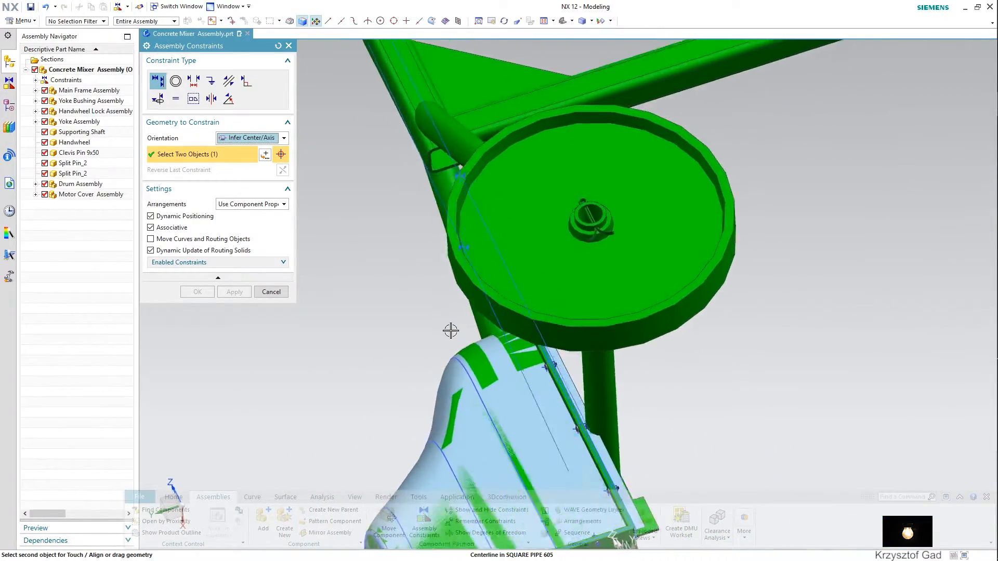
middle_click_drag(451, 331, 542, 357)
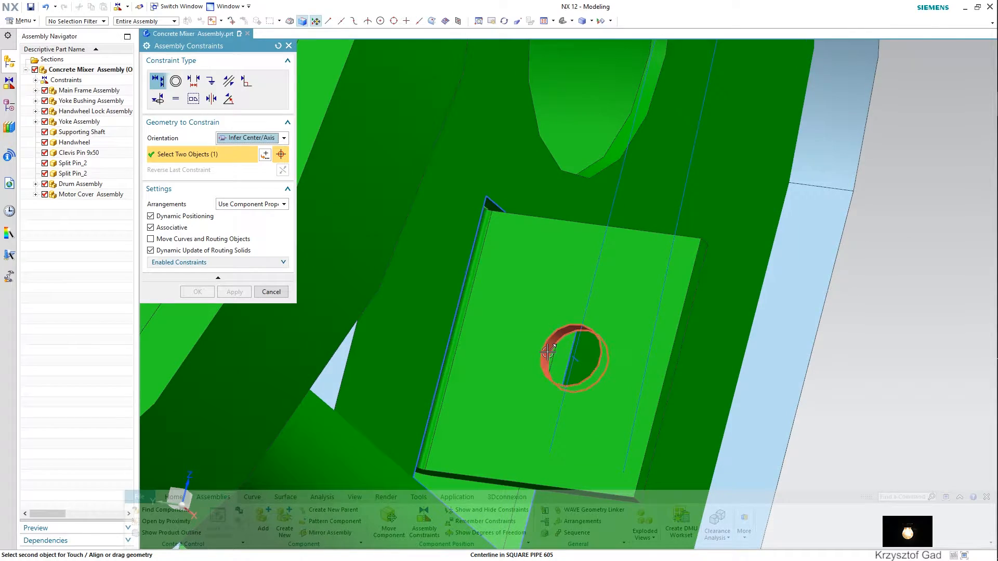
left_click(576, 358)
scroll(575, 357, "down", 8)
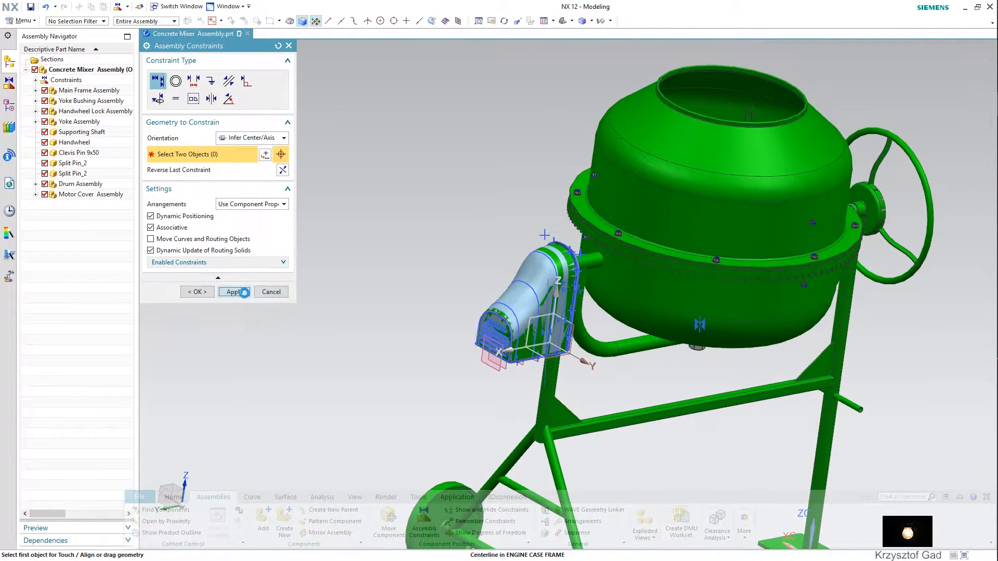
left_click(233, 292)
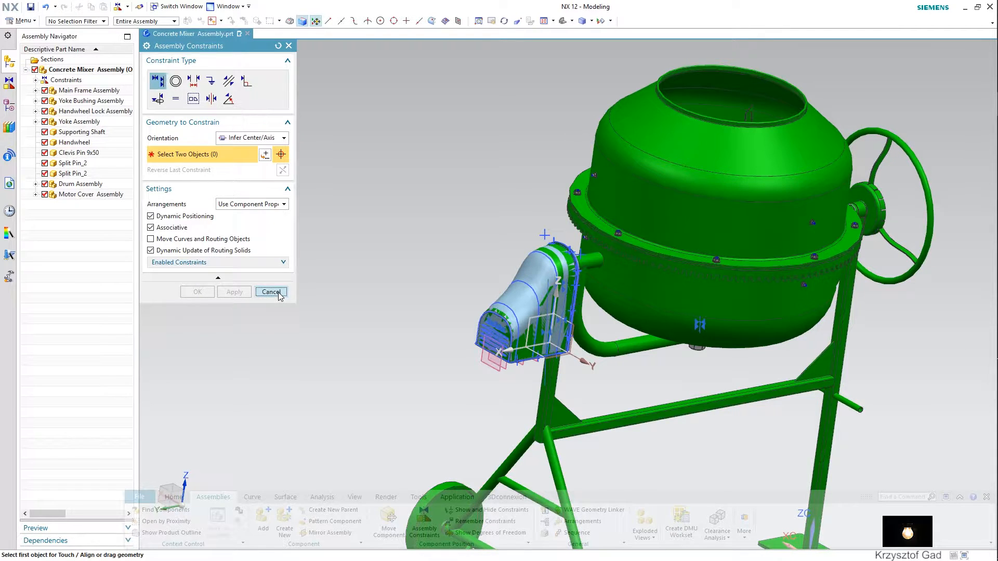
left_click(271, 292)
Hide all sheet bodies, sketches and curves, plus the Engine Case Cover within the motor cover assembly.
left_click(632, 23)
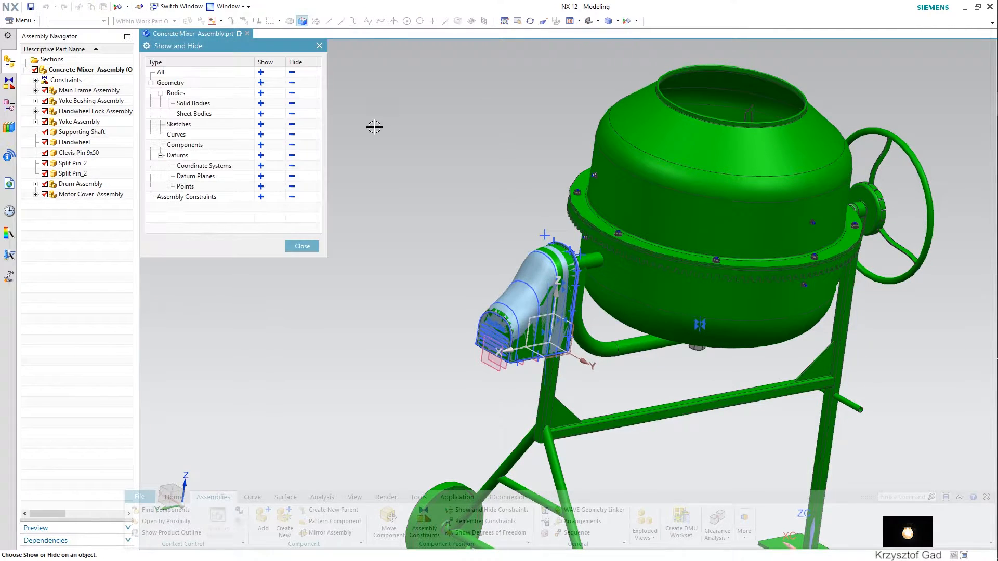
left_click(292, 113)
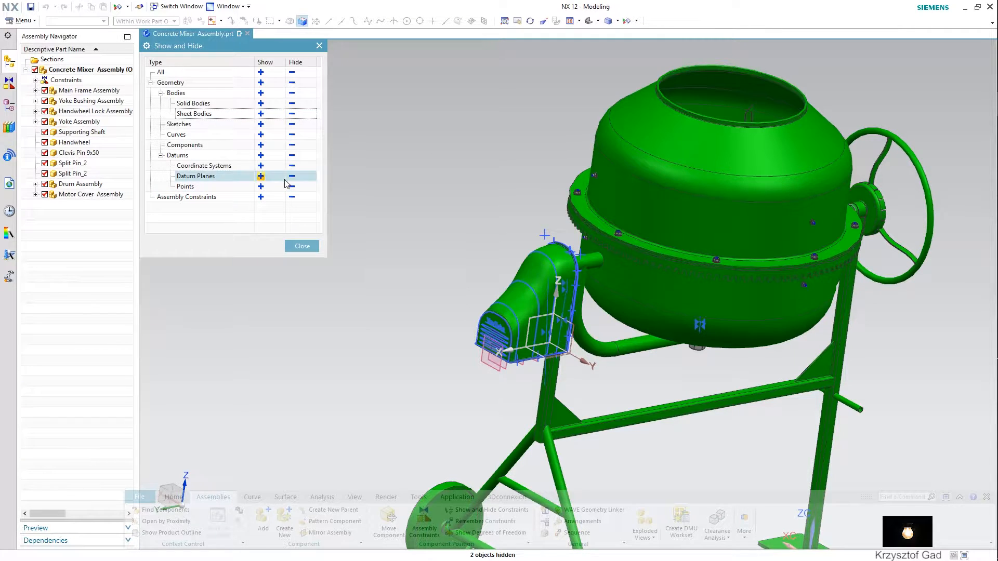
left_click(292, 125)
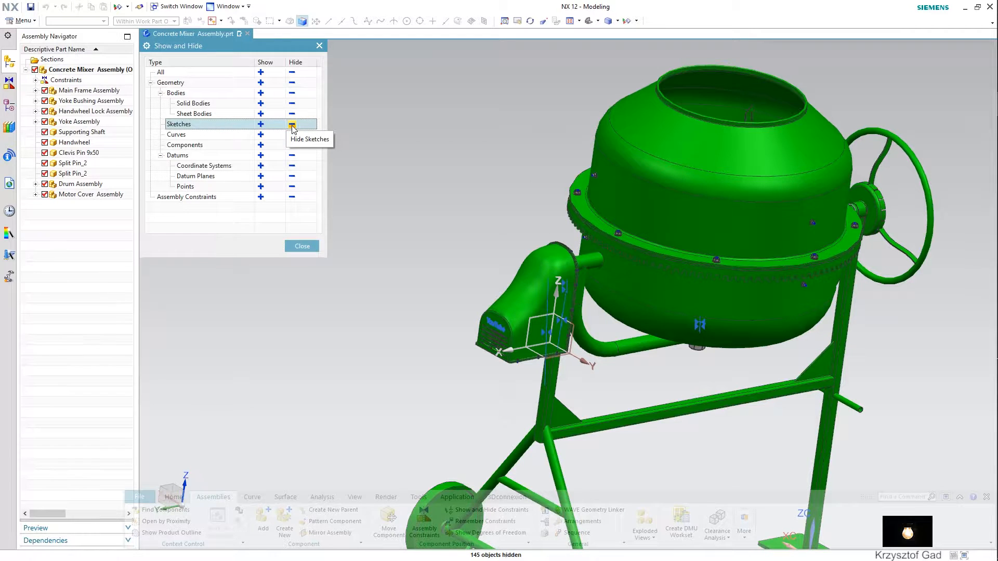
left_click(292, 135)
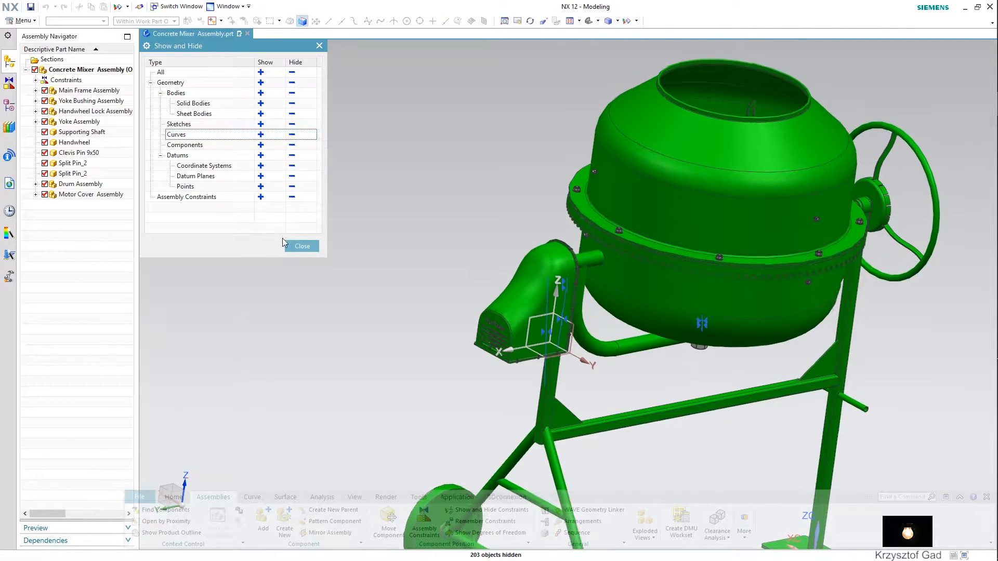
left_click(298, 246)
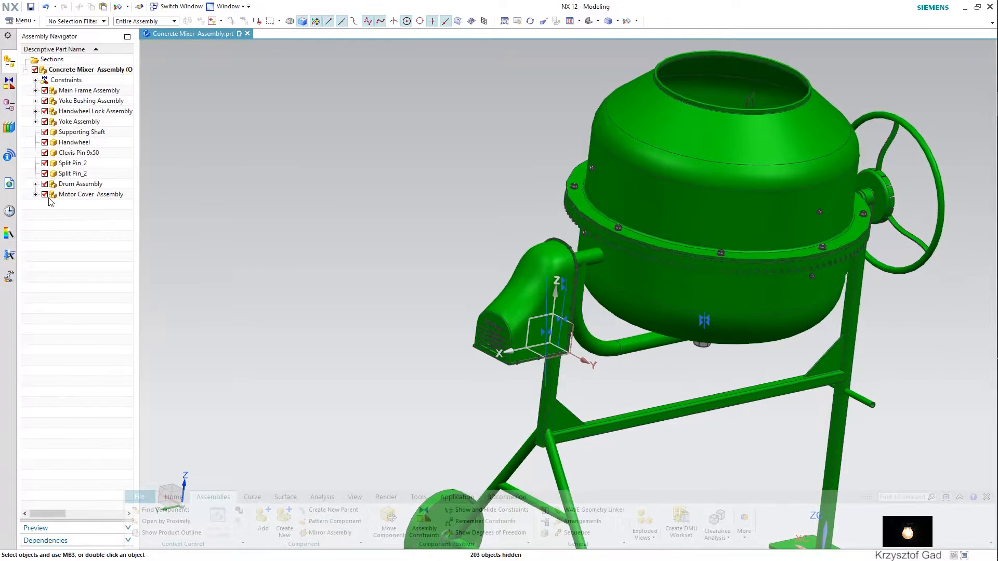
left_click(36, 194)
left_click(54, 236)
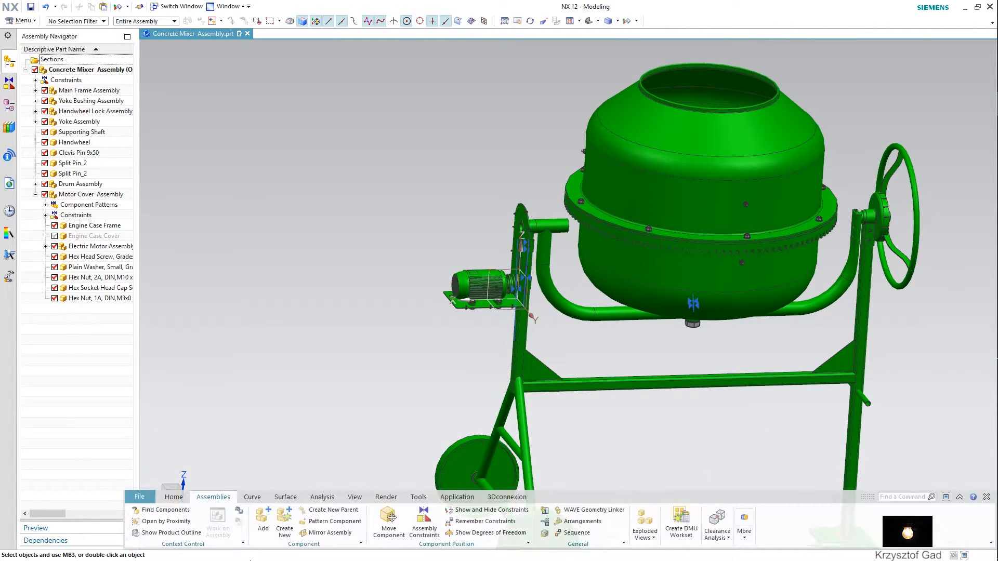
Add Transmission Assembly.prt to the assembly and move it to free space beside the frame, above the electric motor.
left_click(263, 519)
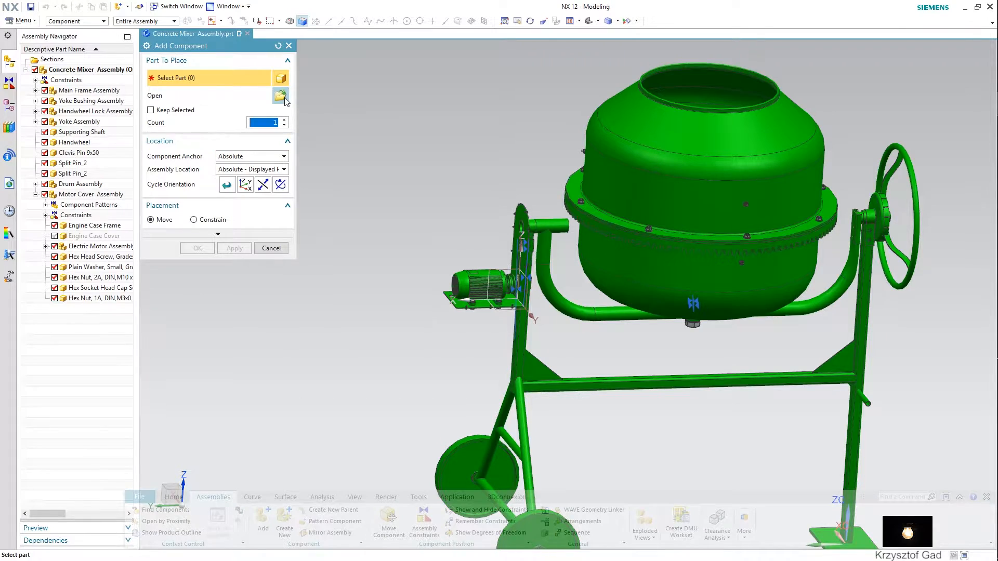
left_click(284, 98)
scroll(189, 333, "down", 5)
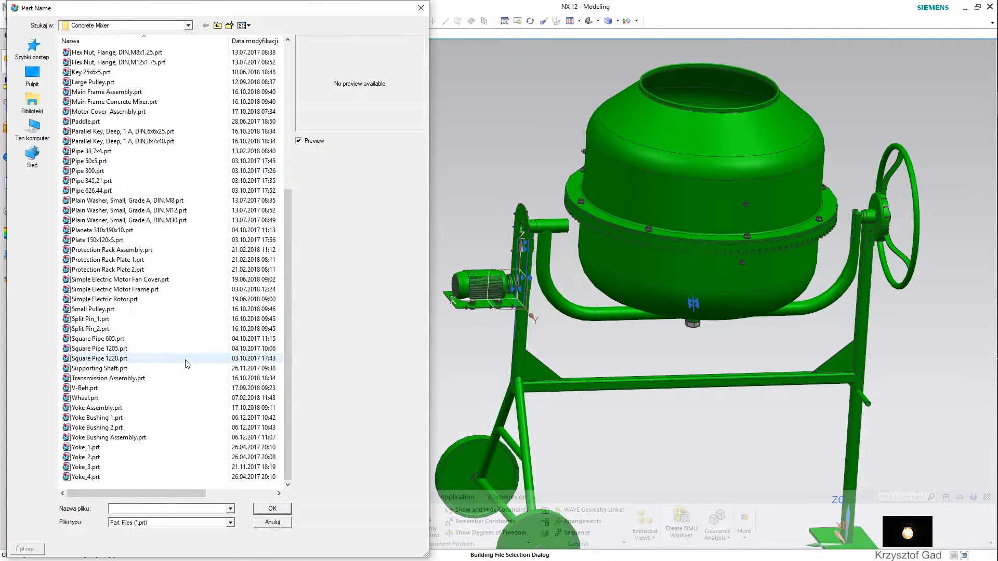
left_click(186, 378)
left_click(271, 509)
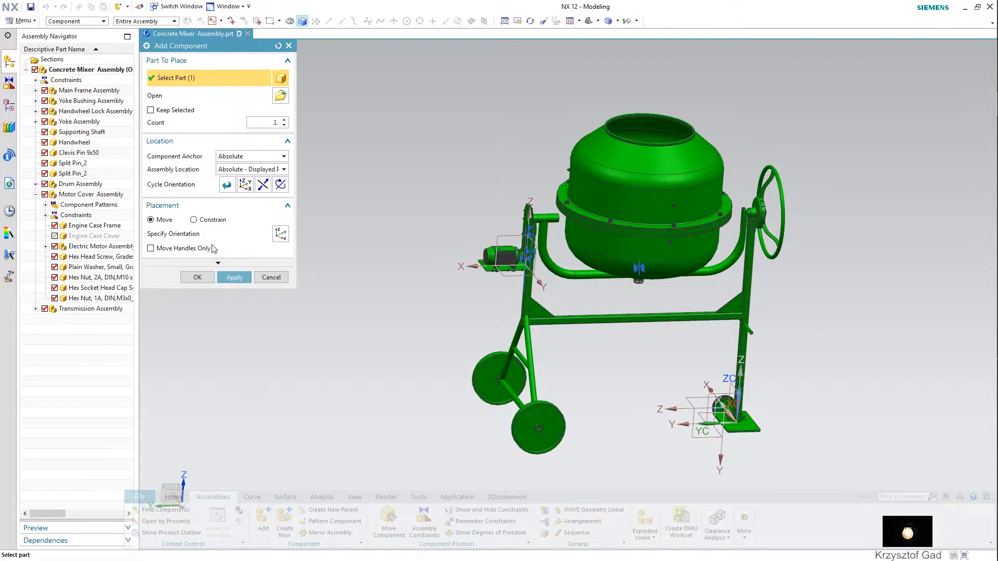
left_click(208, 236)
left_click_drag(628, 414, 364, 416)
mouse_move(465, 296)
left_mouse_down()
mouse_move(447, 197)
mouse_move(410, 249)
mouse_move(457, 296)
left_mouse_up()
left_click(197, 277)
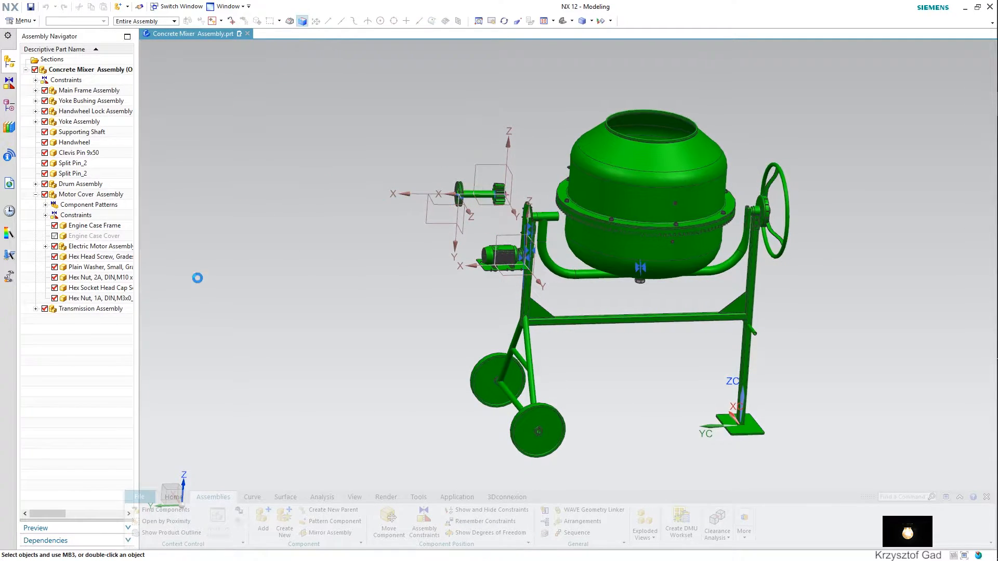
Apply an Infer Center/Axis constraint between the transmission's drive shaft and the bore of Pipe 50x5 on the motor side.
scroll(461, 416, "down", 6)
scroll(527, 537, "down", 1)
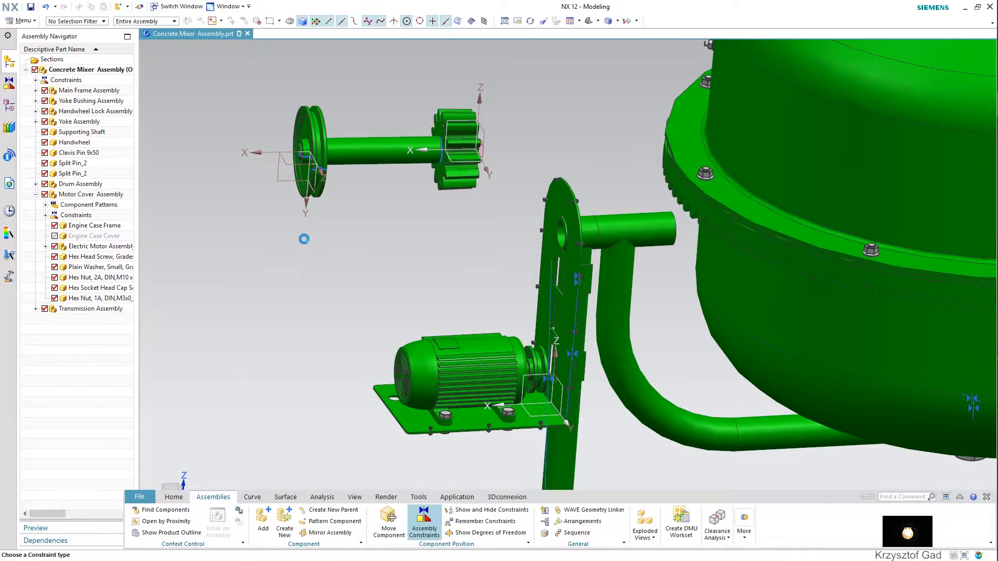
left_click(374, 150)
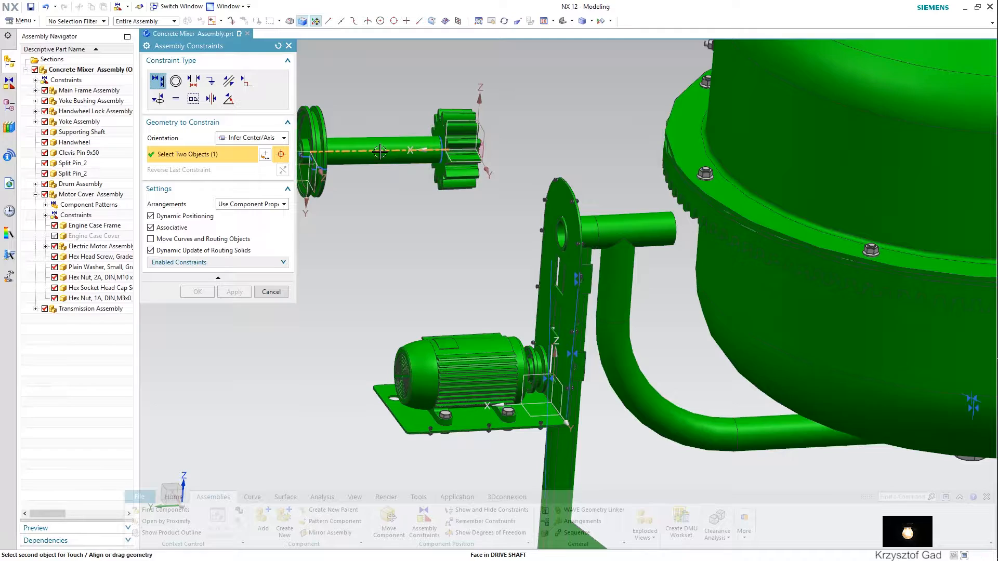
scroll(567, 306, "down", 5)
scroll(568, 289, "down", 1)
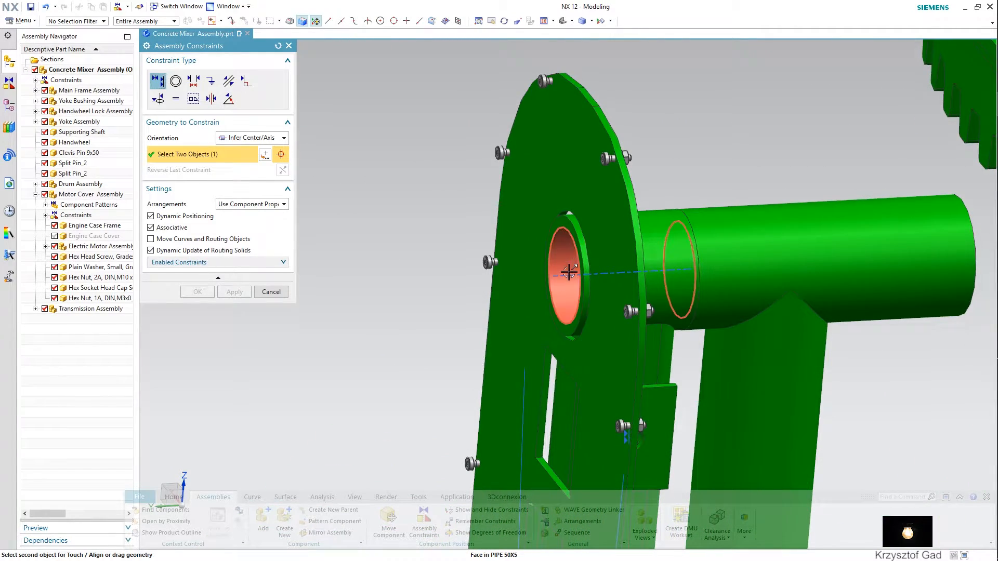
left_click(568, 277)
scroll(568, 277, "up", 5)
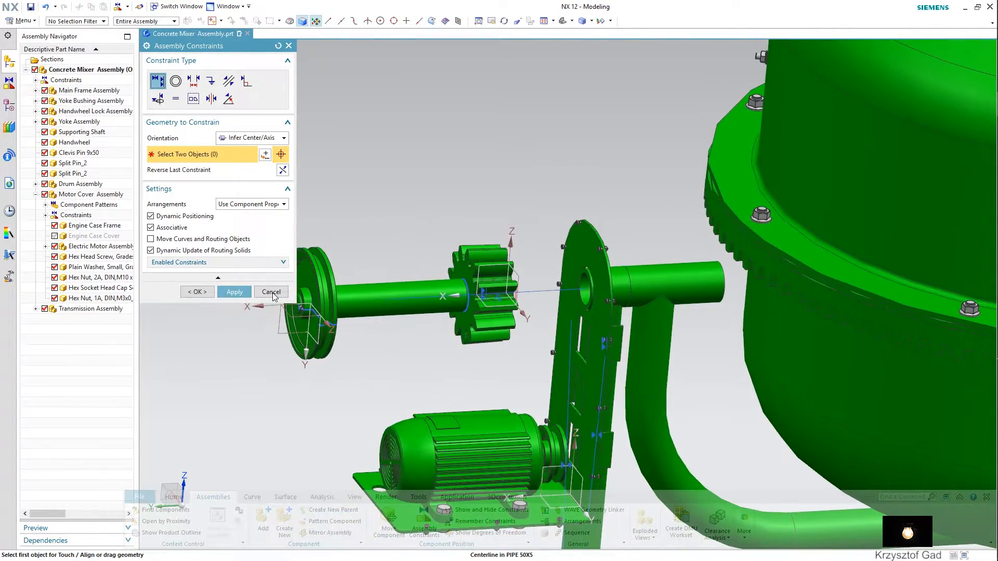
left_click(235, 291)
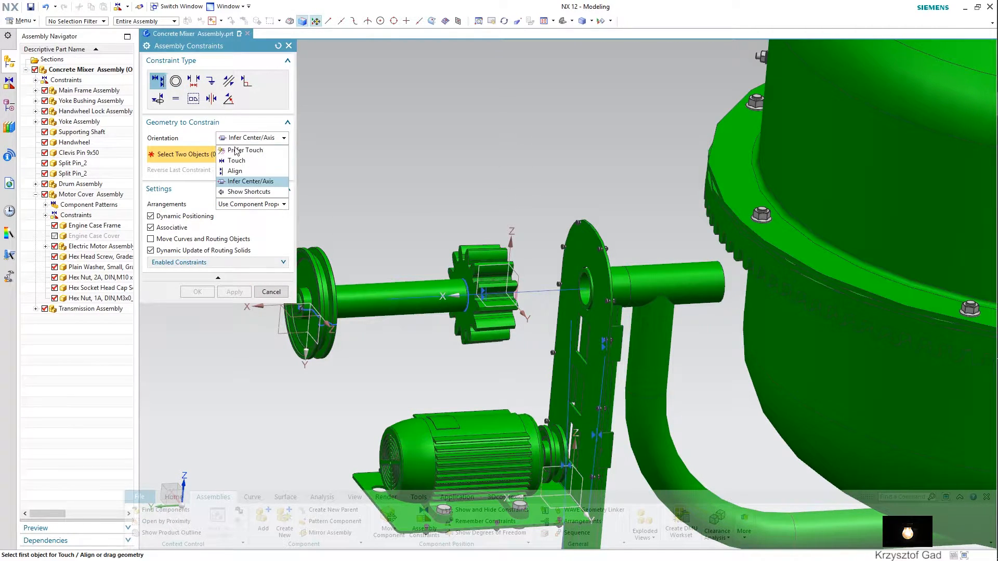
Apply an Align constraint between the drum-side rim face of the large pulley and the matching rim face of the small motor pulley.
left_click(248, 171)
scroll(401, 279, "up", 8)
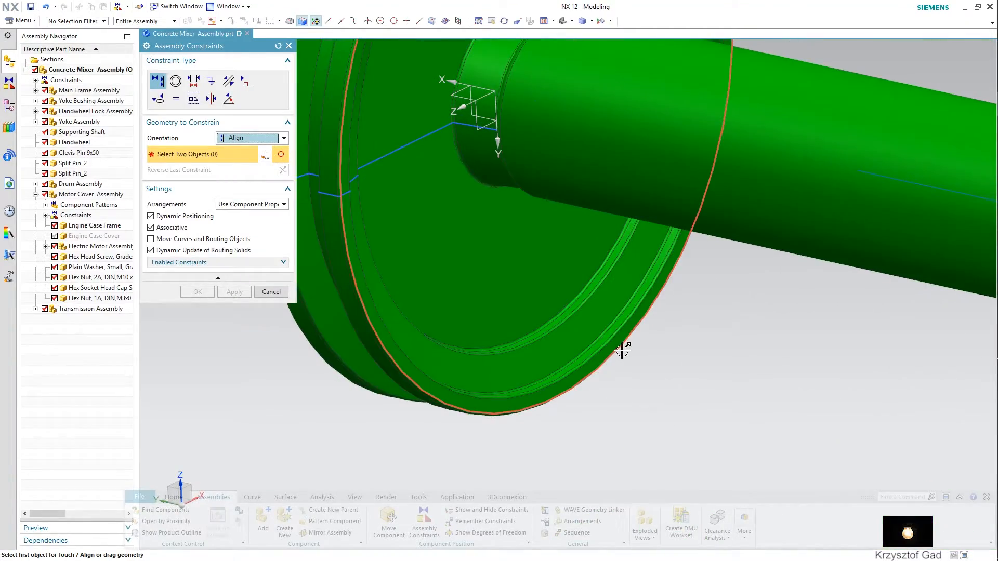
left_click(623, 350)
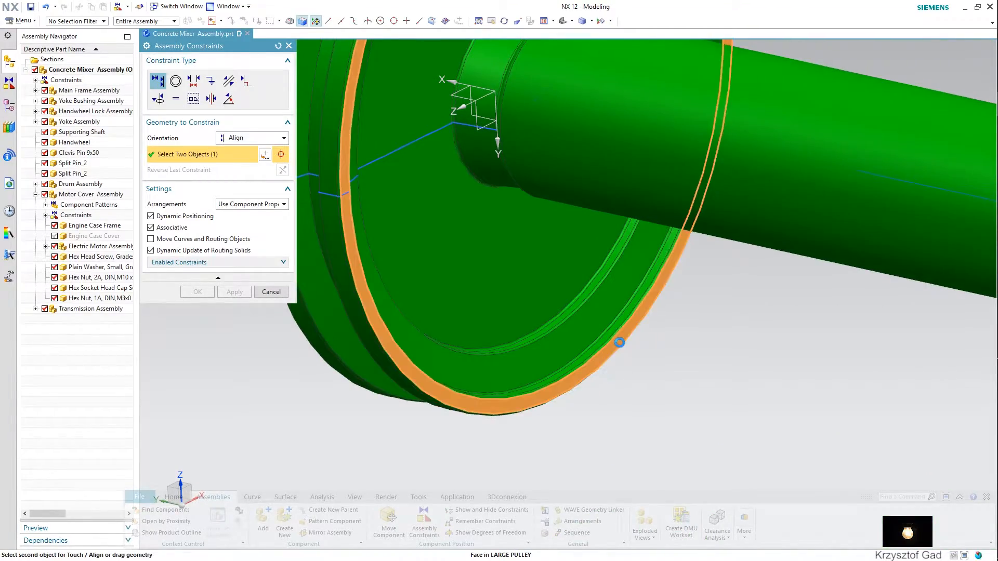
scroll(626, 349, "down", 5)
scroll(627, 358, "up", 8)
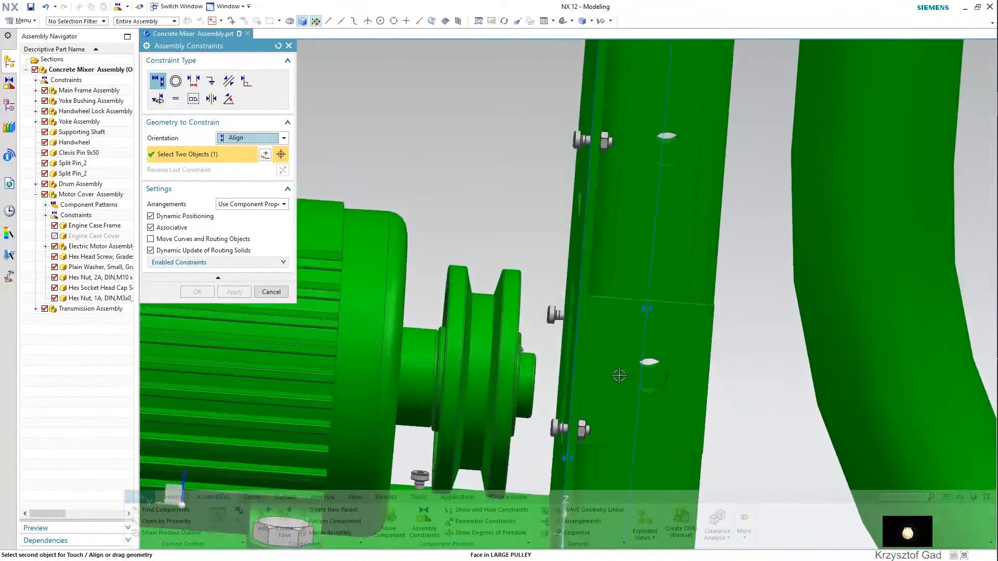
scroll(526, 437, "up", 1)
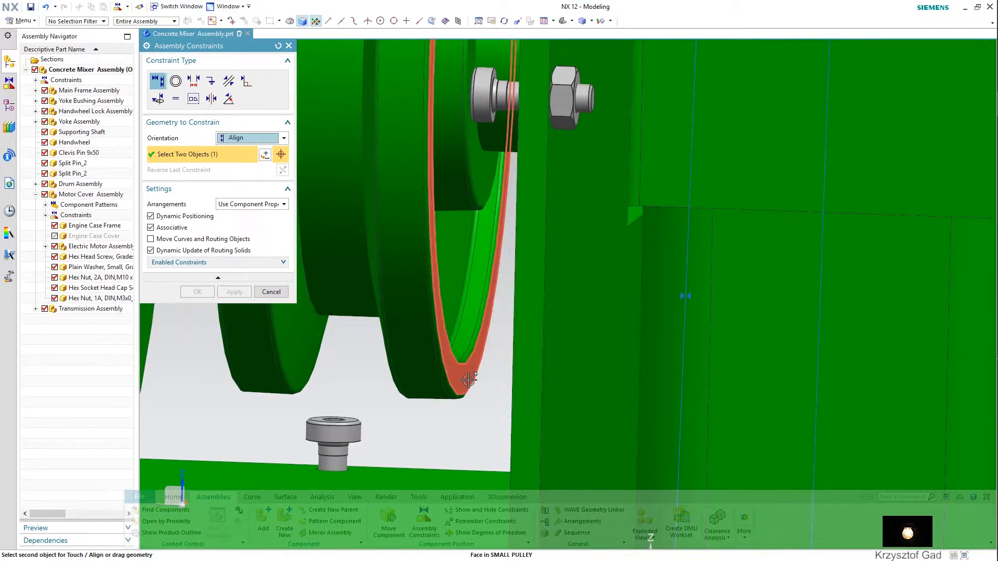
left_click(470, 383)
scroll(476, 395, "down", 8)
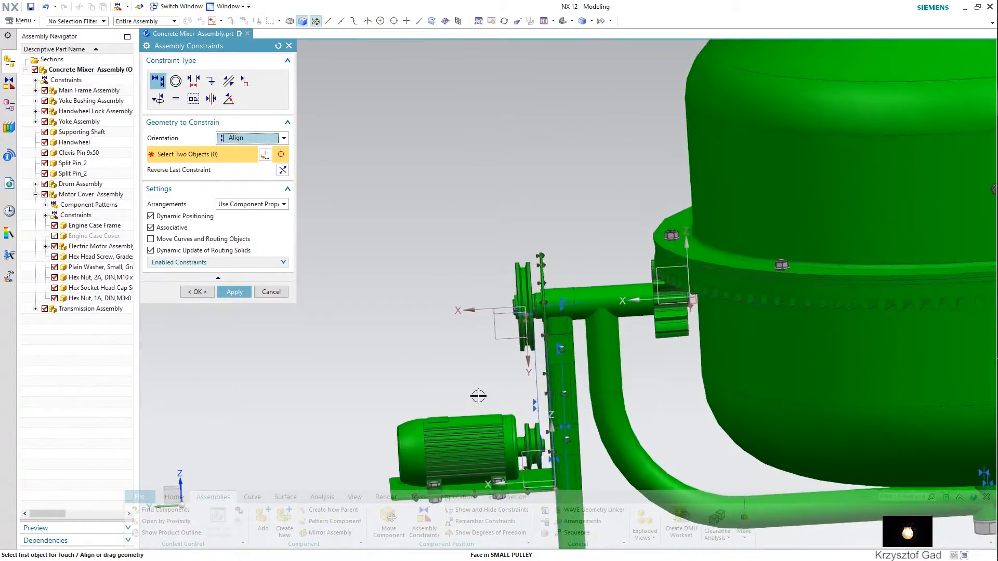
scroll(477, 395, "up", 3)
middle_click_drag(477, 394, 419, 336)
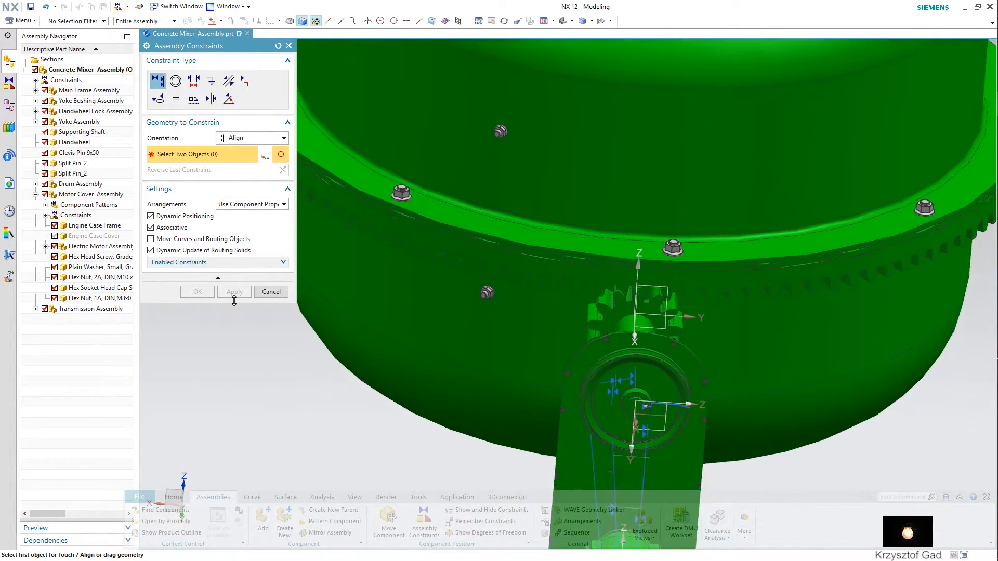
left_click(271, 293)
Add V-Belt.prt to the assembly and move it to free space on the outer side of the motor and pulleys.
left_click(266, 523)
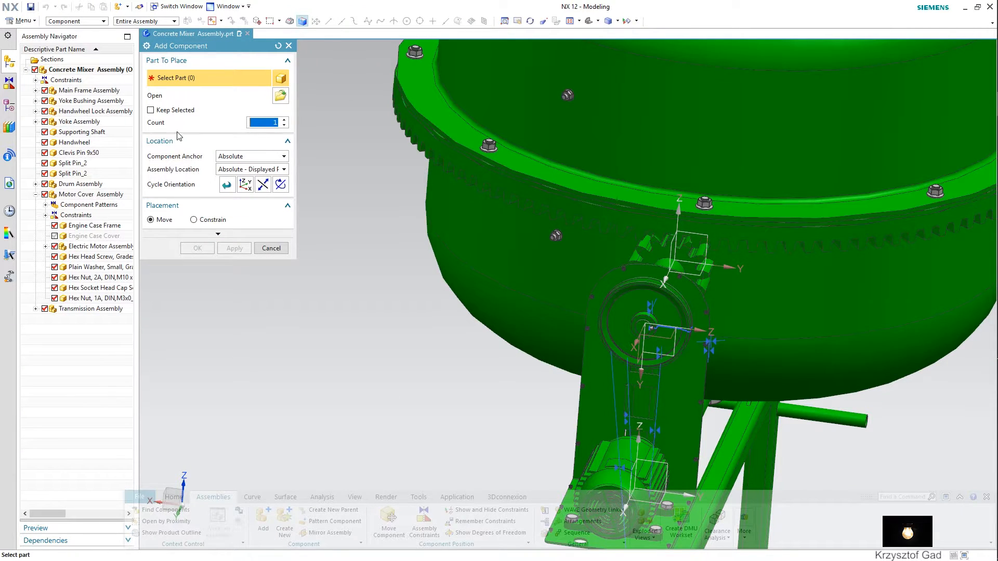
scroll(150, 391, "down", 10)
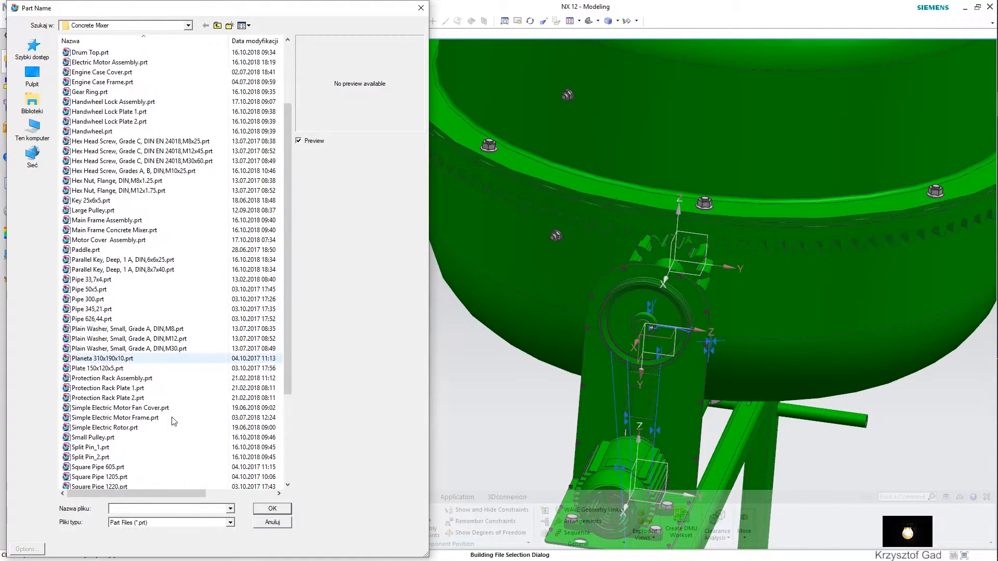
left_click(148, 389)
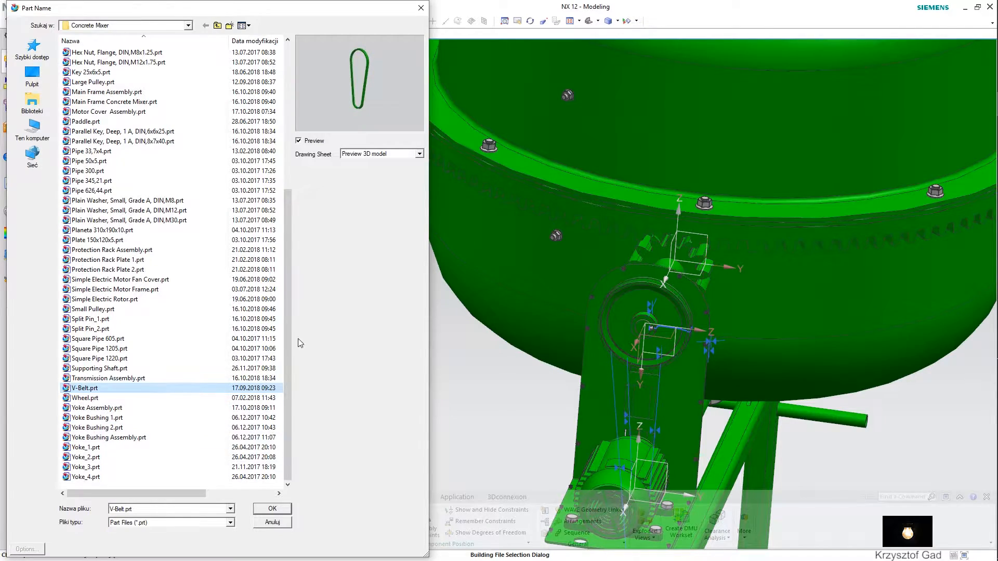
left_click(281, 511)
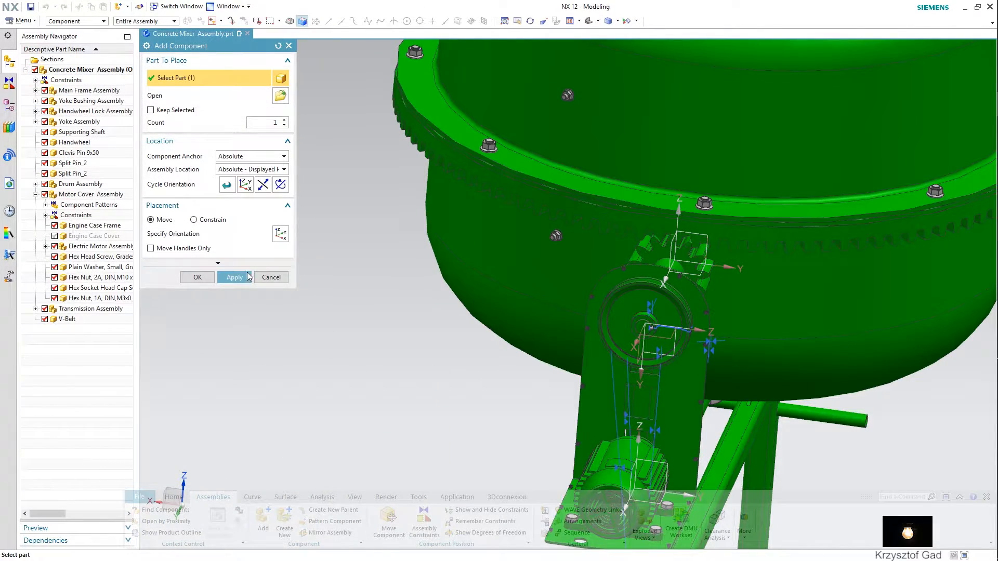
left_click(221, 239)
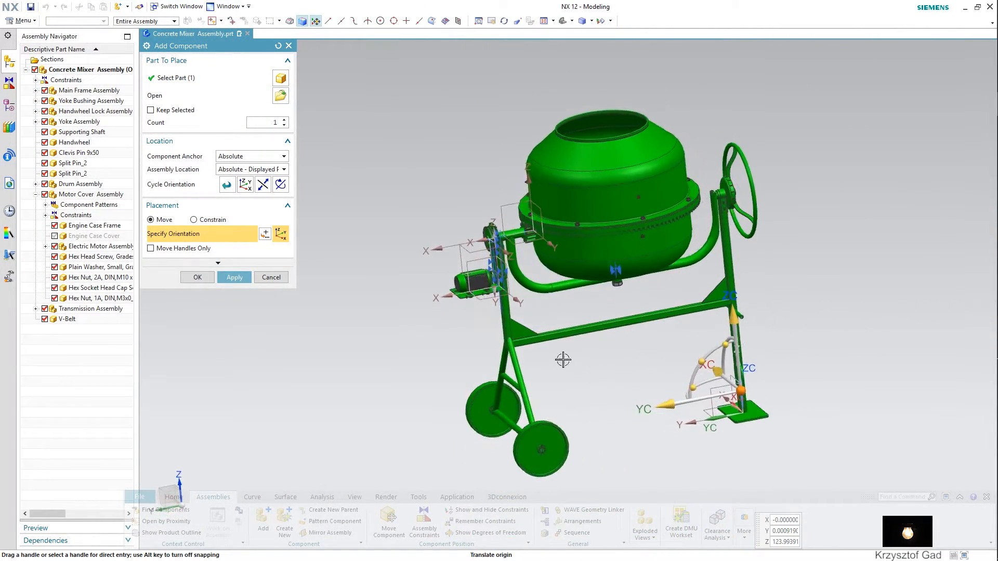
left_click_drag(650, 406, 431, 422)
left_click_drag(428, 238, 424, 221)
left_click(198, 277)
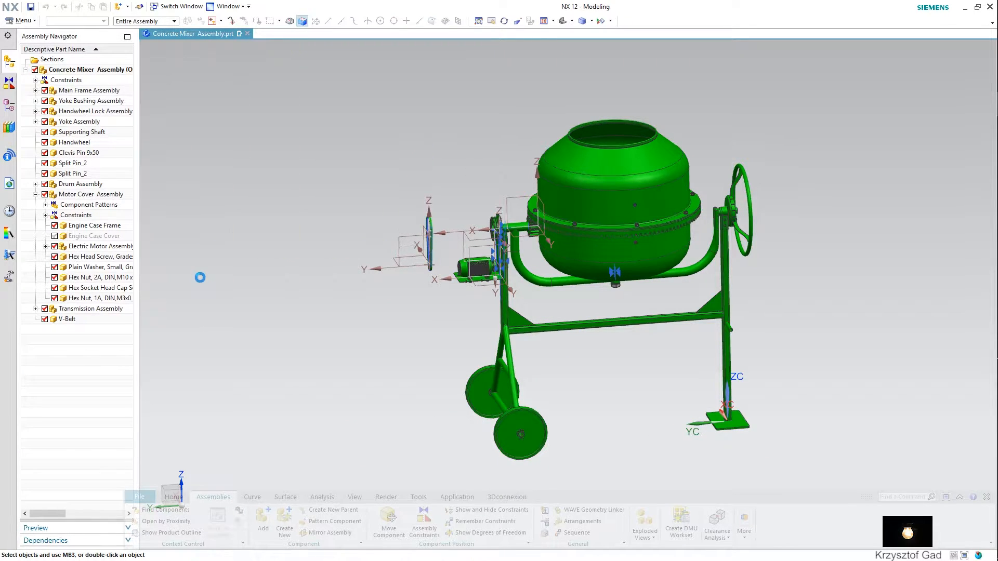
Apply an Infer Center/Axis constraint between the V-Belt's Y axis and the centerline of the small motor pulley.
scroll(329, 338, "up", 10)
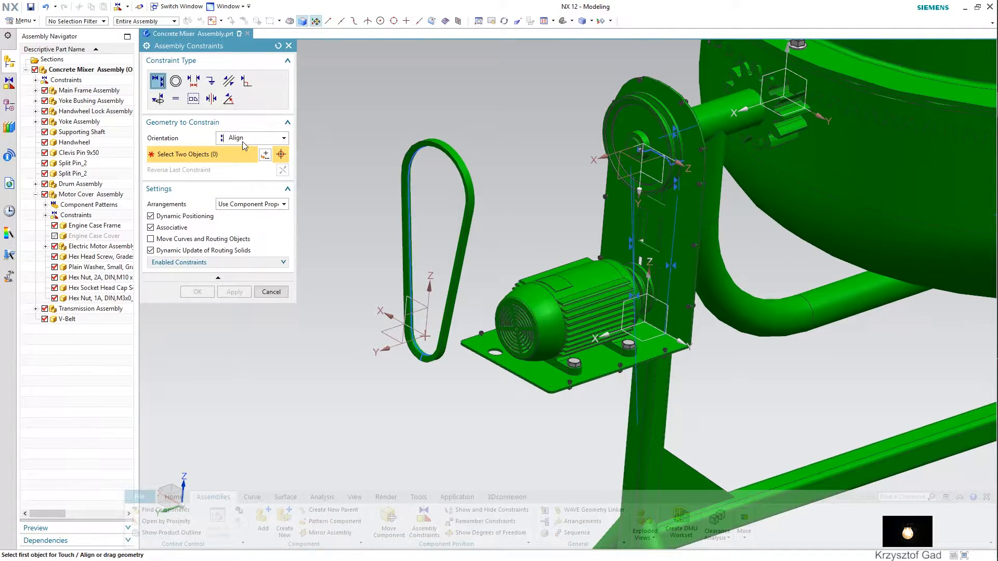
left_click(242, 141)
left_click(242, 142)
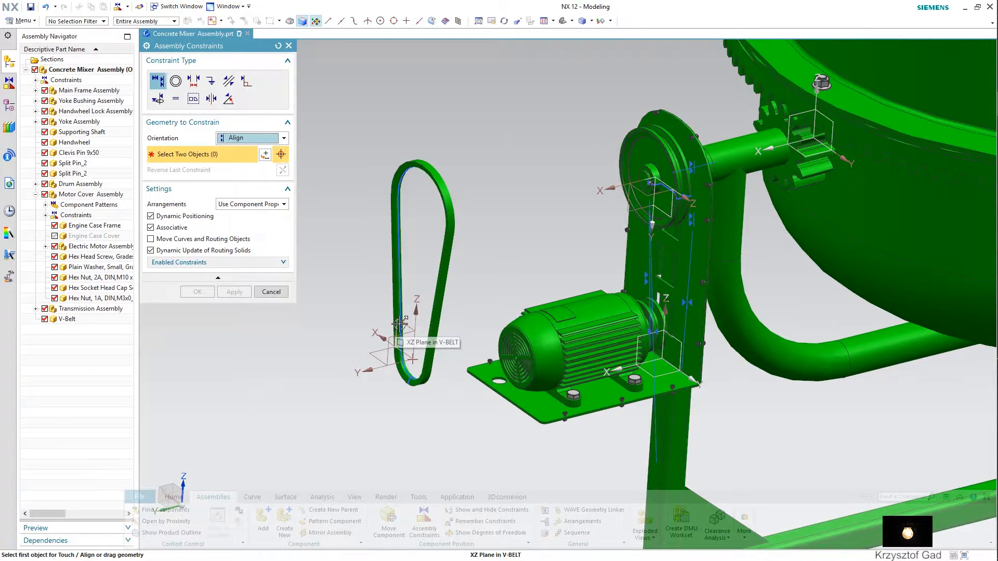
left_click(253, 139)
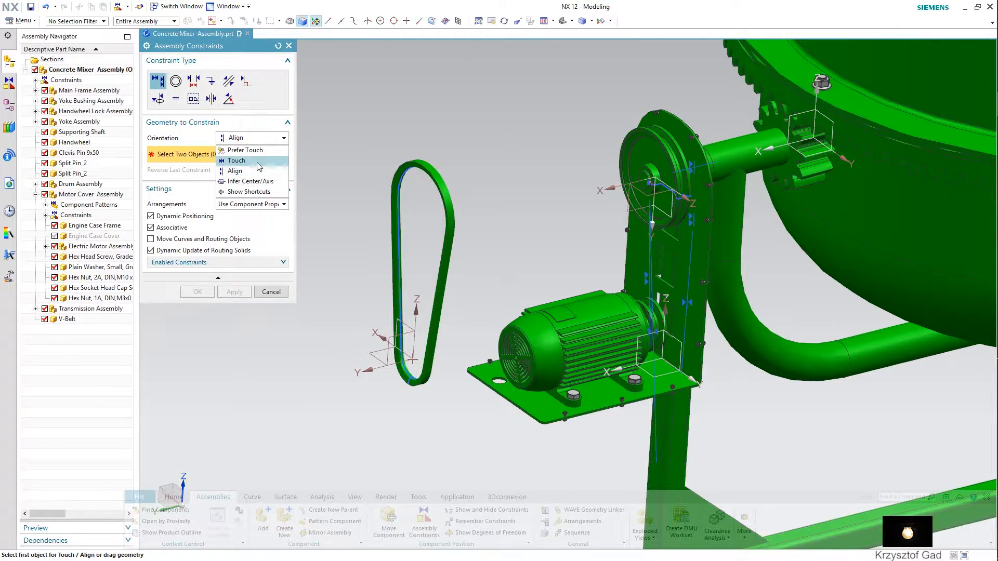
left_click(254, 182)
left_click(372, 372)
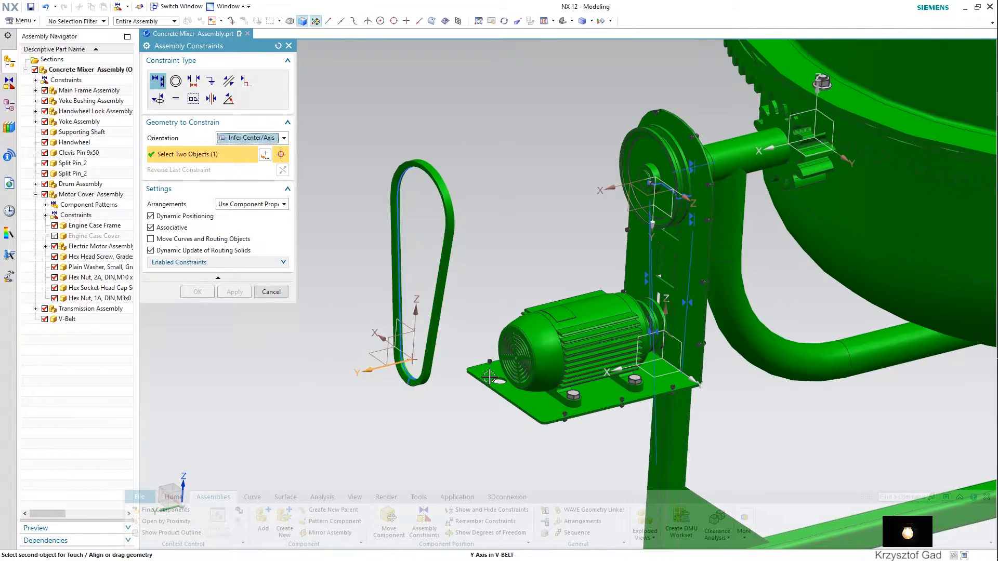
scroll(473, 361, "up", 8)
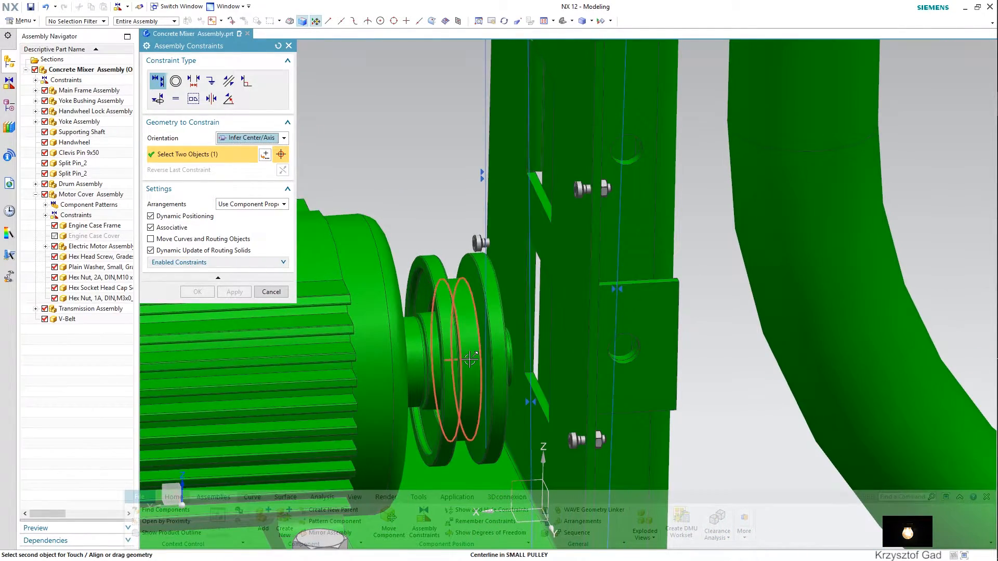
left_click(469, 358)
scroll(469, 358, "down", 8)
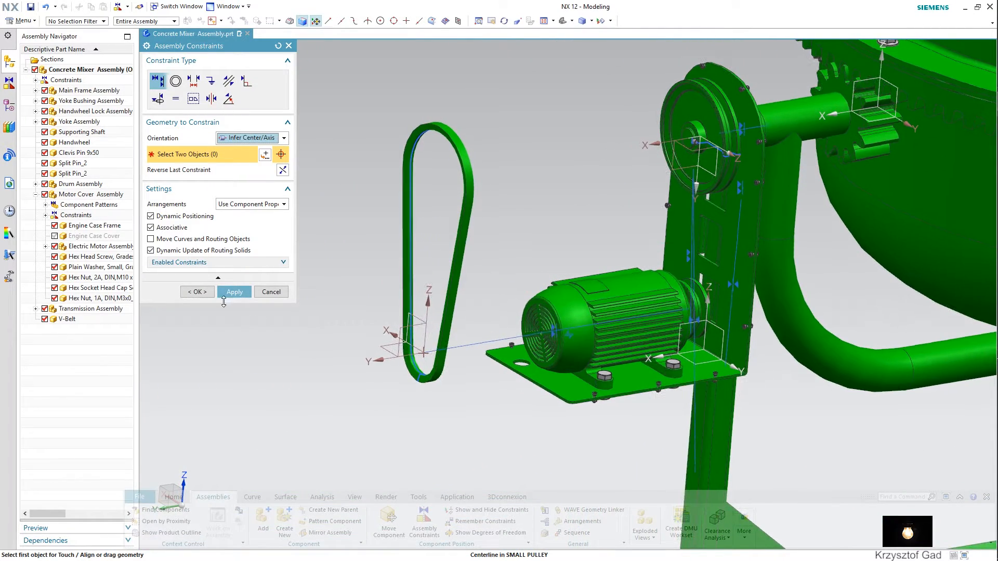
left_click(237, 292)
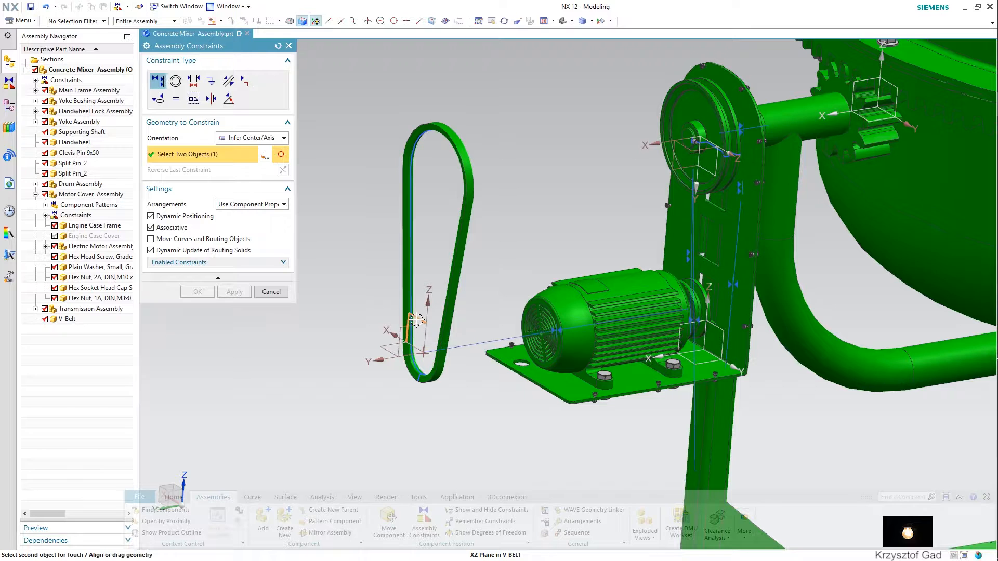
Add an Align constraint between the V-Belt's XZ plane and the matching datum plane at the large pulley.
left_click(250, 139)
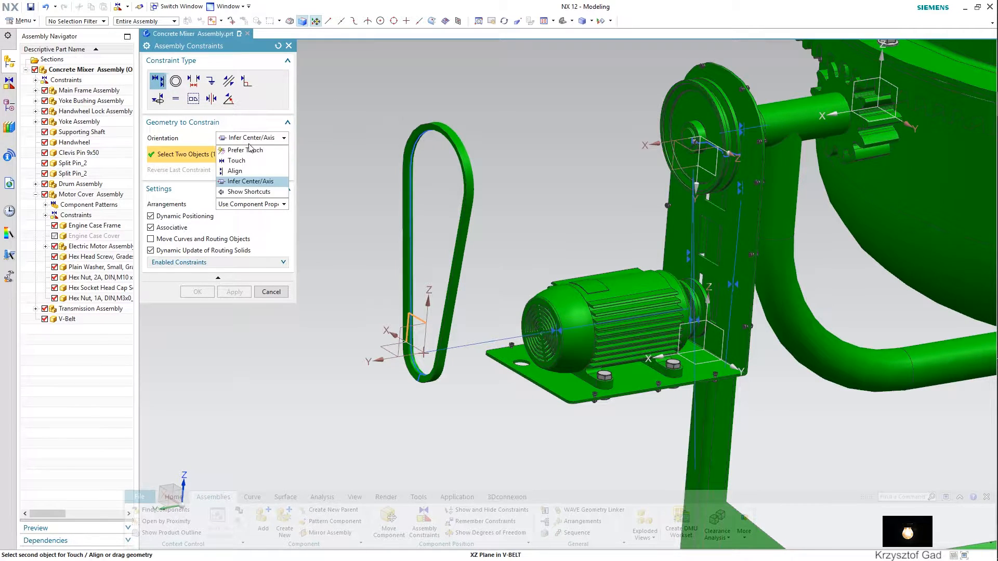
left_click(235, 171)
scroll(643, 202, "up", 3)
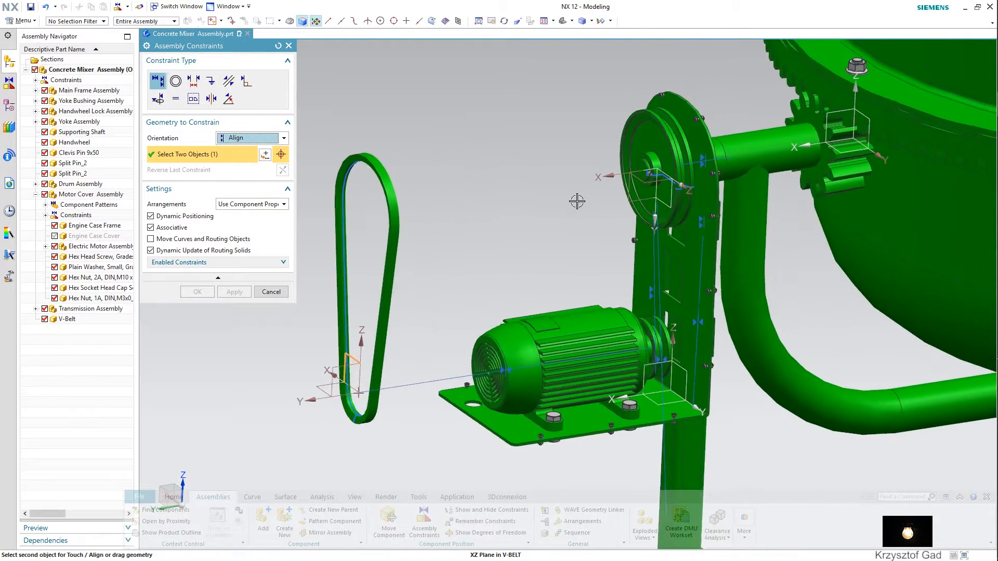
left_click(668, 191)
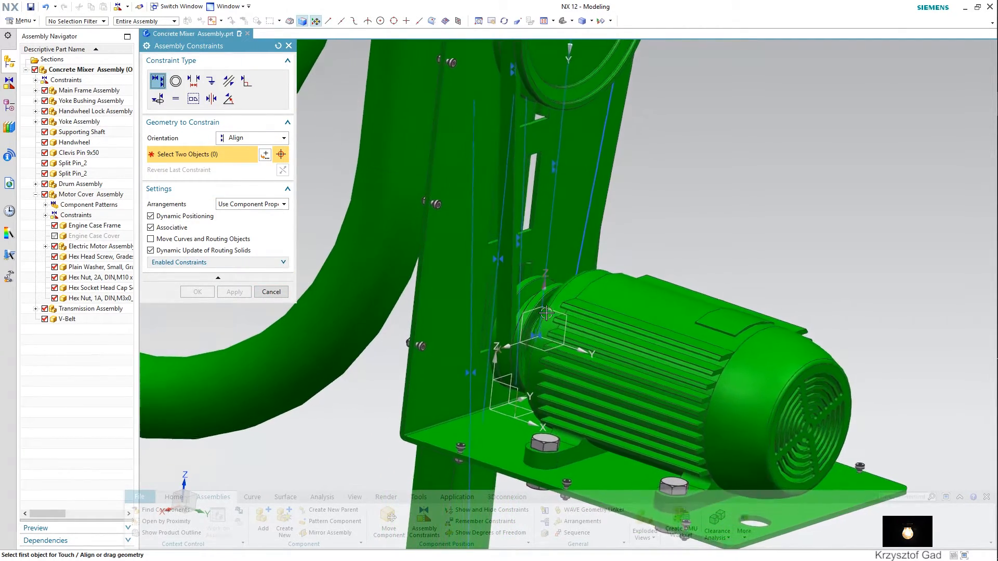
Apply a Parallel constraint between the V-Belt's YZ plane and the long edge face of the motor mounting plate.
left_click(228, 99)
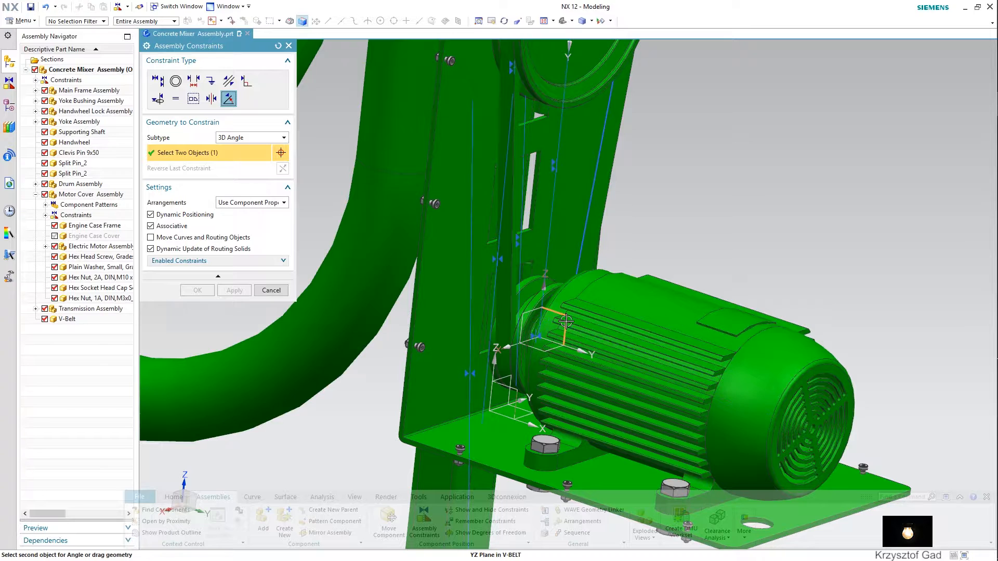
left_click(157, 80)
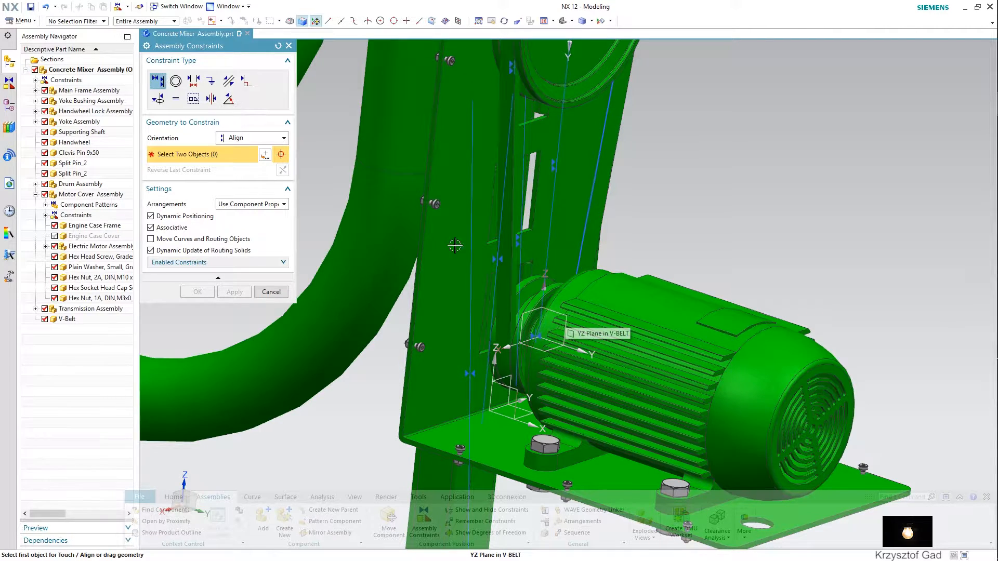
left_click(228, 81)
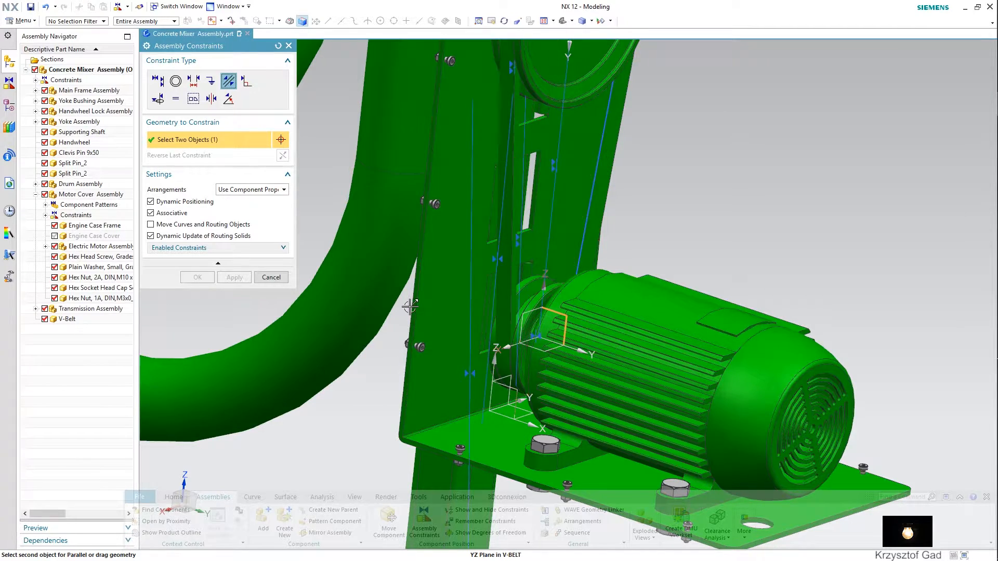
scroll(514, 441, "up", 3)
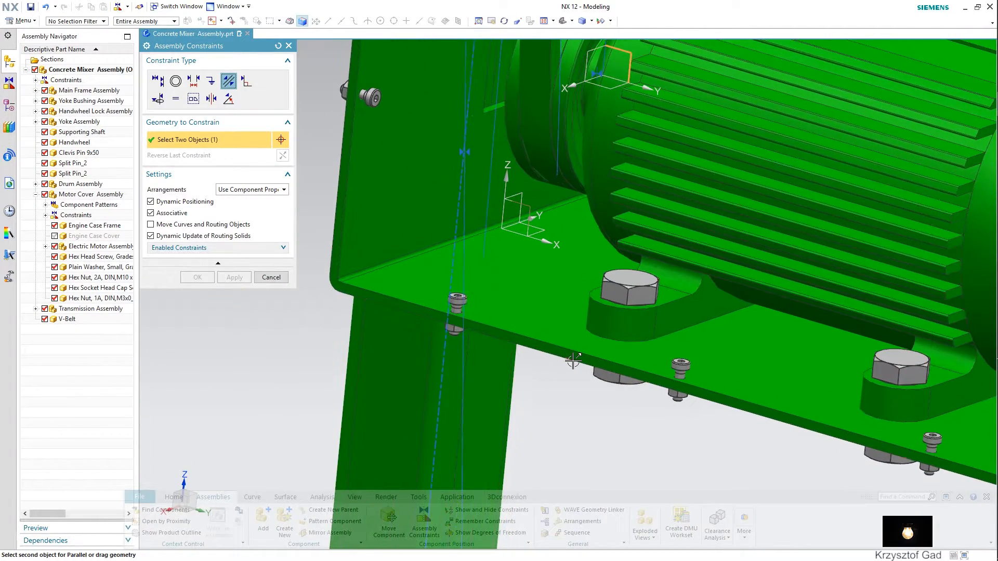
left_click(572, 357)
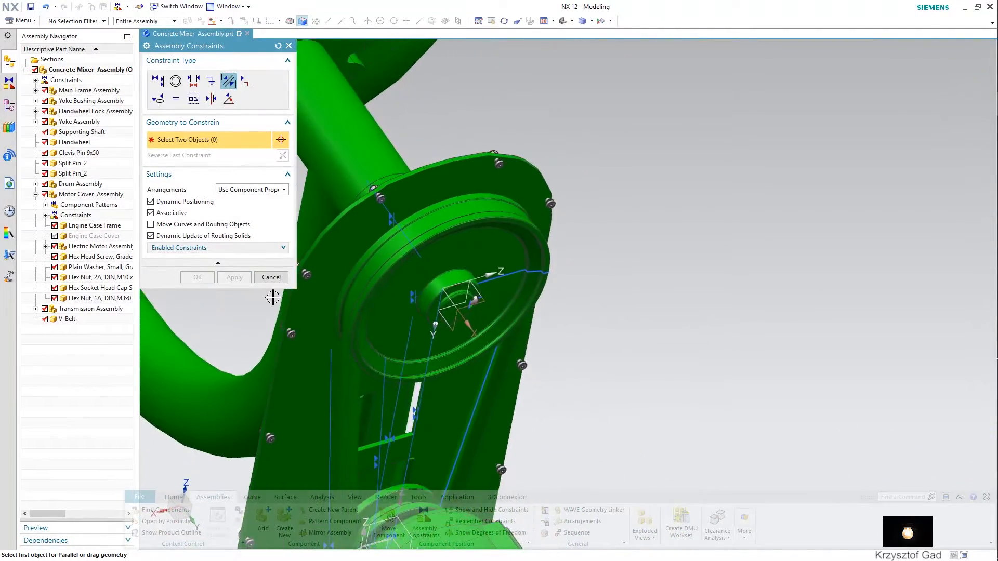
left_click(275, 280)
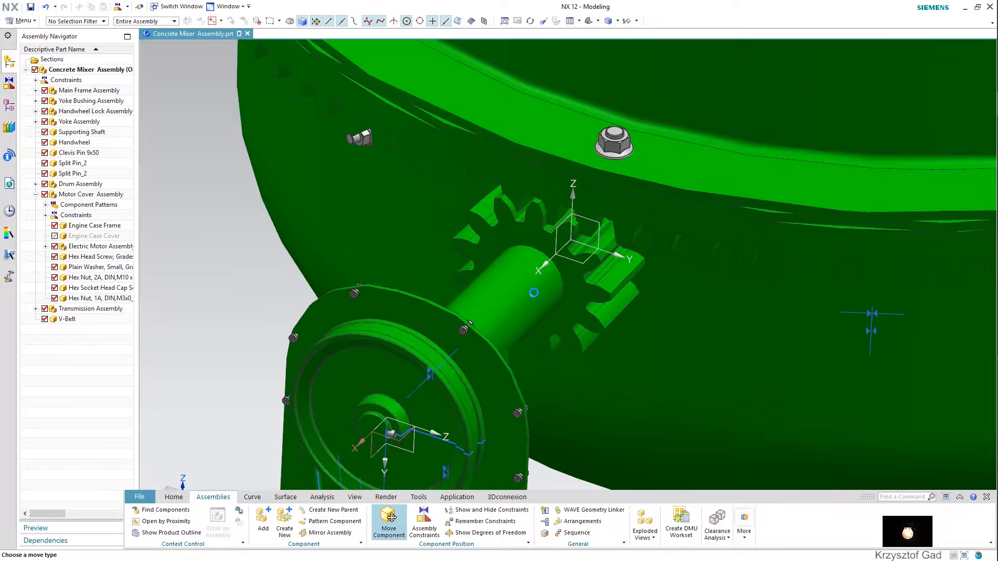
Rotate the Transmission Assembly slightly about its drive shaft axis so the pinion teeth mesh with the drum's ring gear.
left_click(389, 517)
left_click(540, 235)
left_click(224, 137)
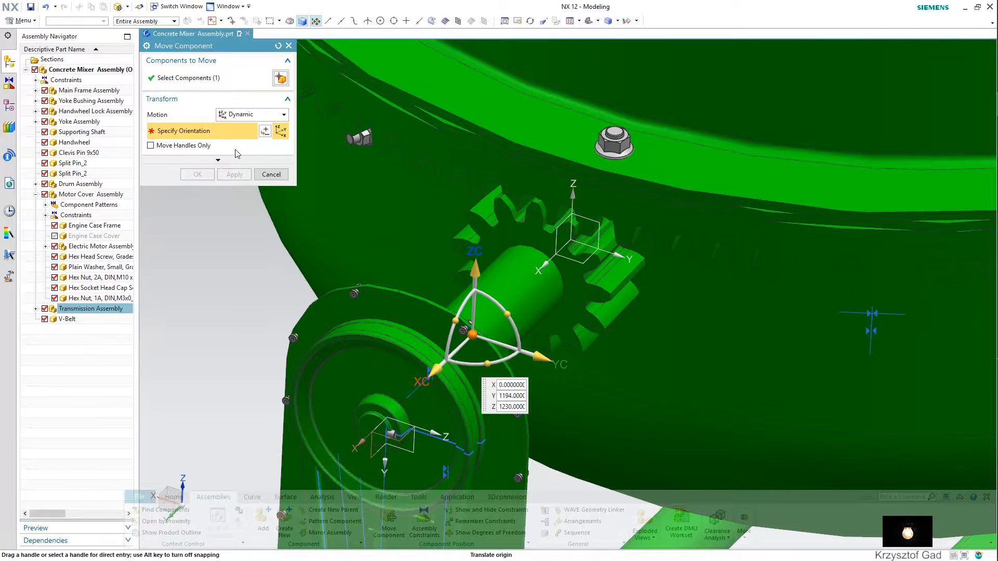
left_click_drag(503, 314, 491, 315)
left_click(198, 174)
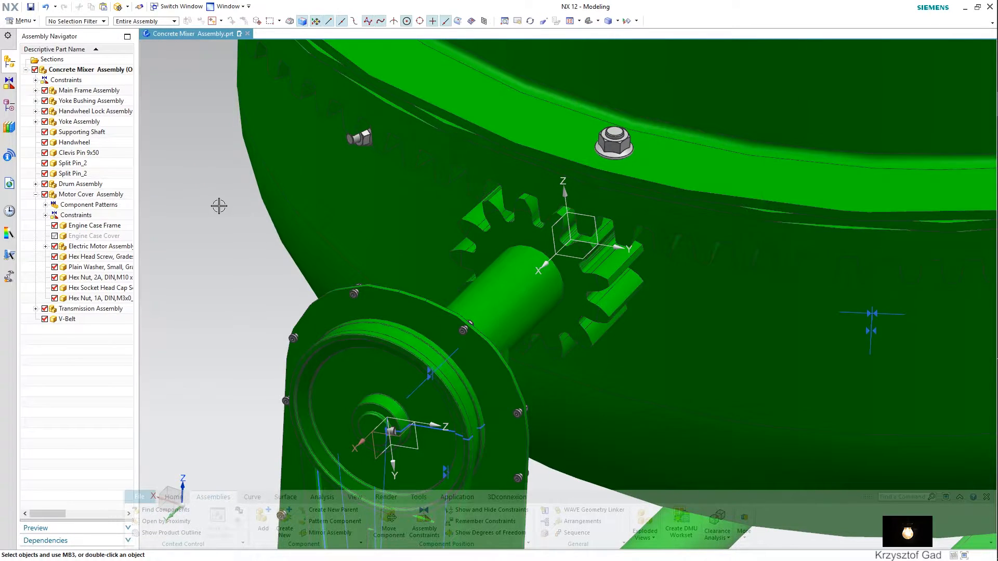
Show the Engine Case Cover again and hide all datums and assembly constraints.
scroll(219, 205, "down", 5)
left_click(53, 237)
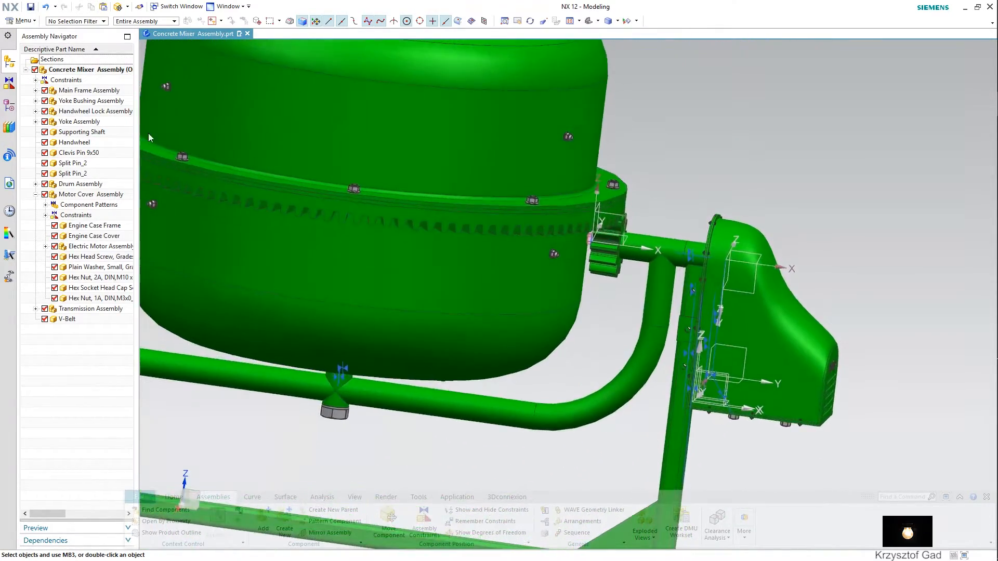
left_click(627, 21)
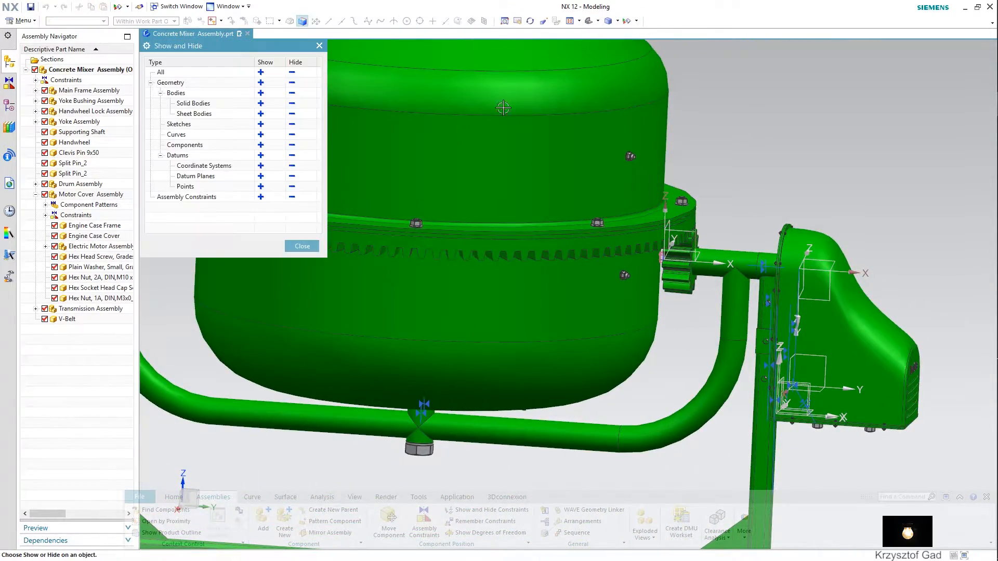
left_click(292, 156)
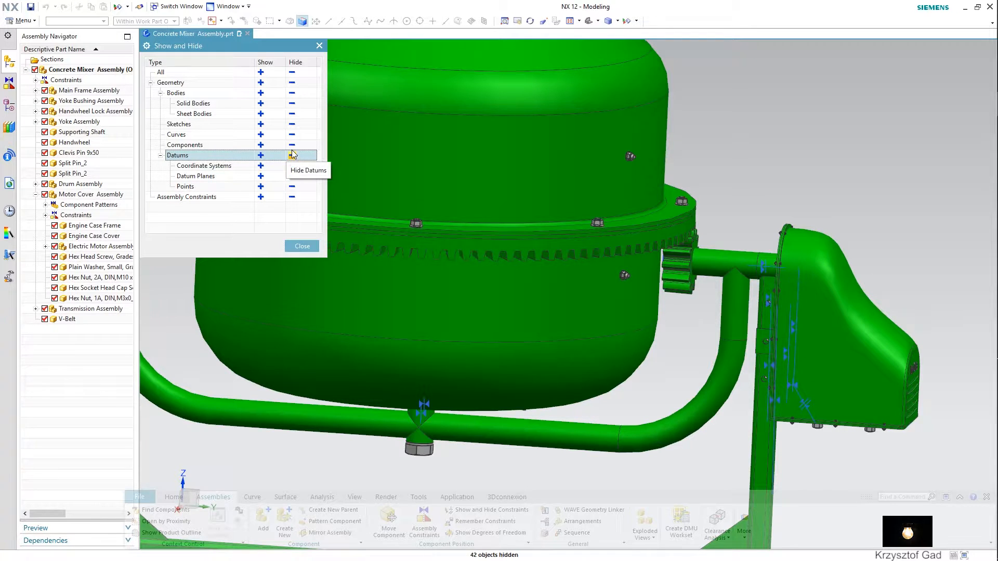
left_click(292, 197)
left_click(302, 246)
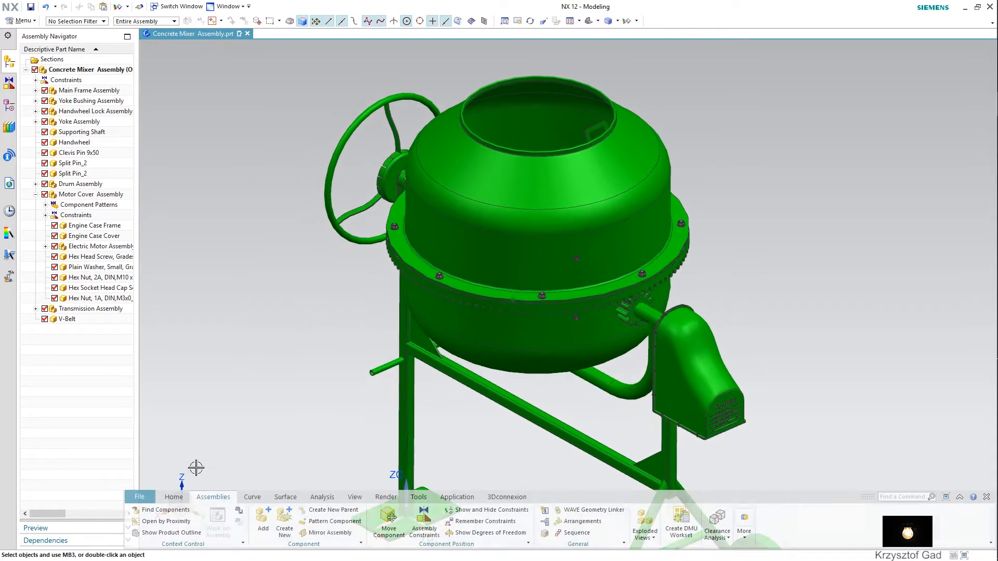
Add Protection Rack Assembly.prt to the assembly and move it to free space above and outside the motor cover.
left_click(261, 519)
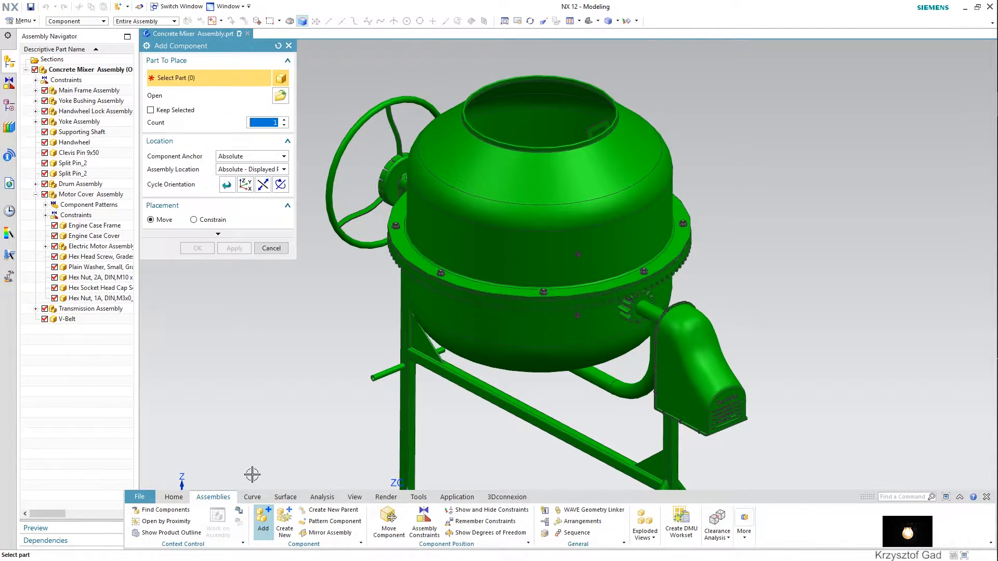
left_click(281, 99)
scroll(156, 441, "down", 8)
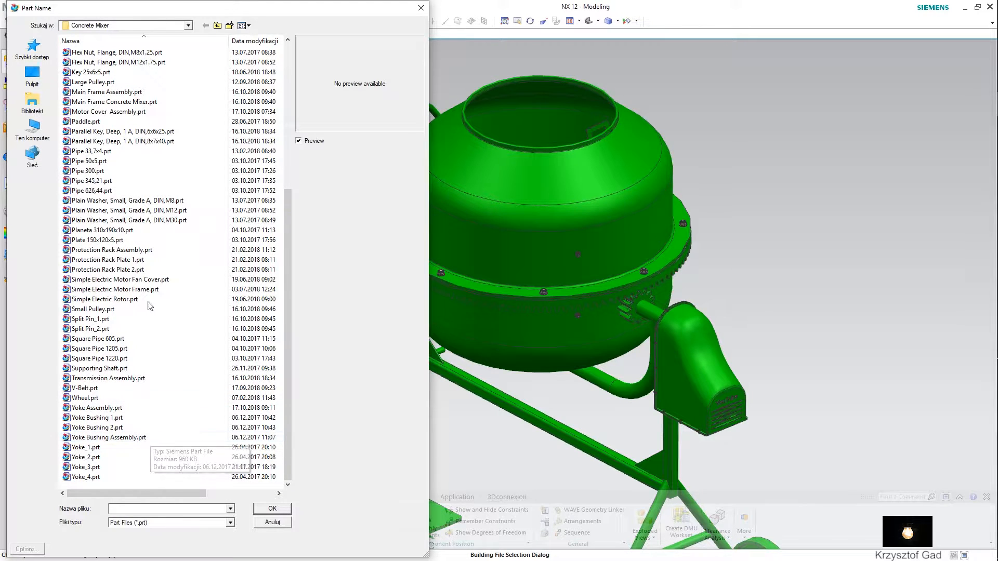
left_click(159, 252)
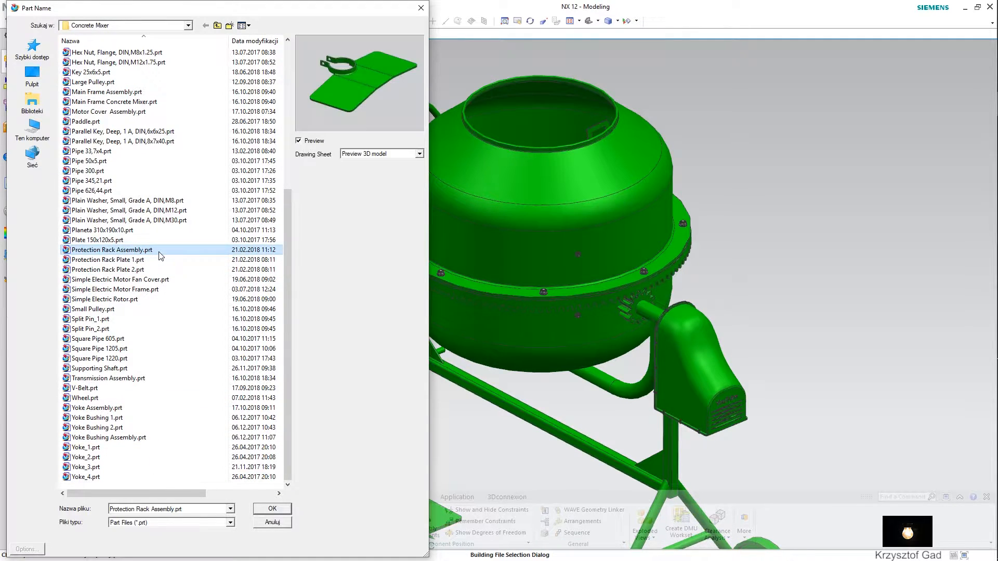
left_click(271, 511)
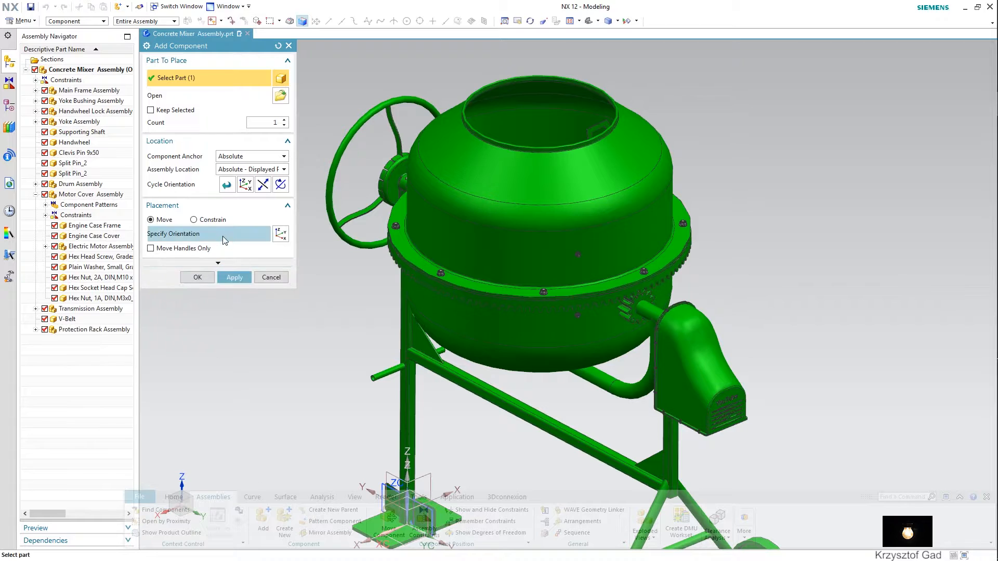
scroll(364, 299, "down", 2)
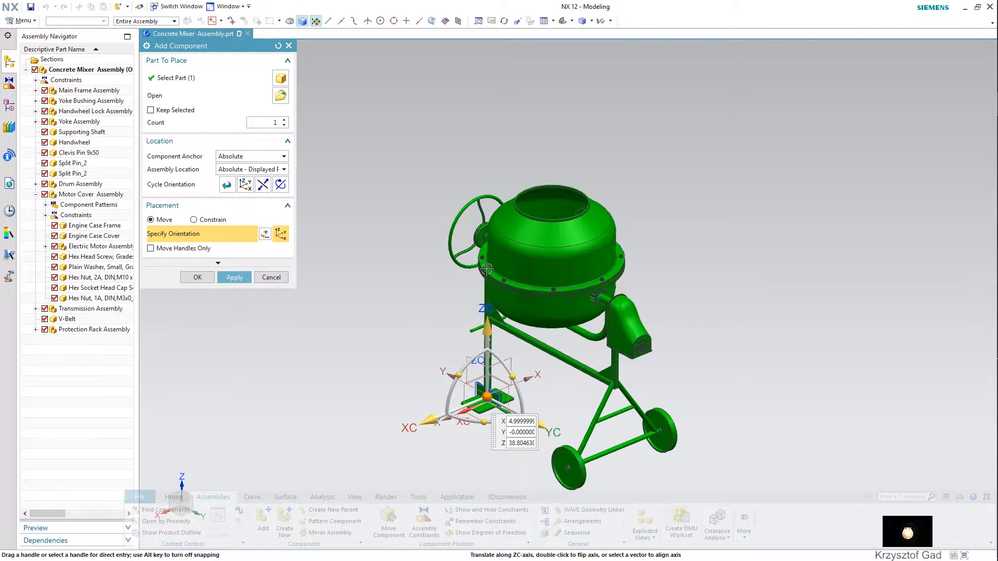
left_click_drag(487, 326, 488, 126)
left_click_drag(535, 225, 707, 295)
left_click(198, 277)
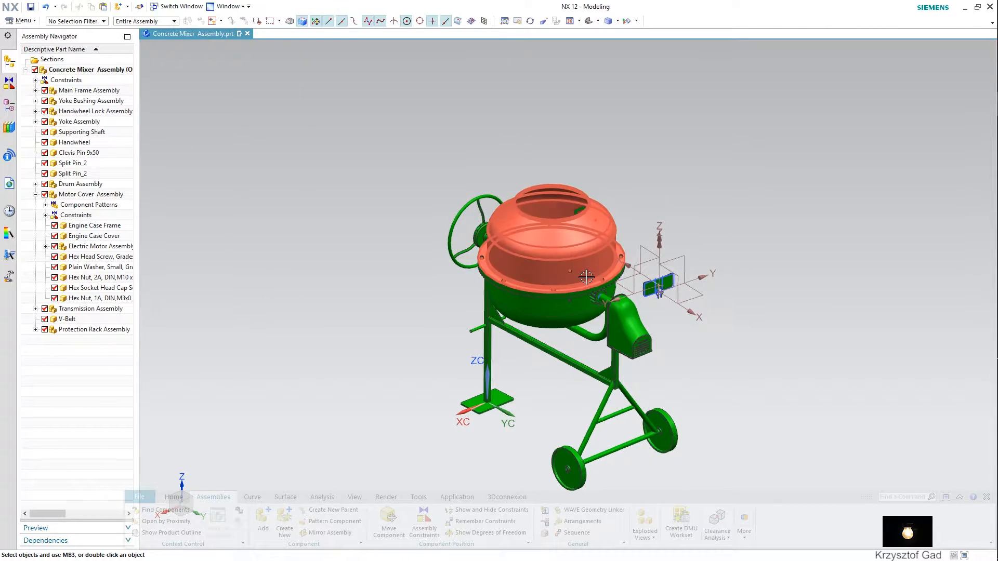
Apply an Infer Center/Axis constraint between the Yoke_2 pipe around the drive shaft and the clamp ring bore of Protection Rack Plate 1.
scroll(606, 283, "up", 5)
scroll(605, 283, "up", 2)
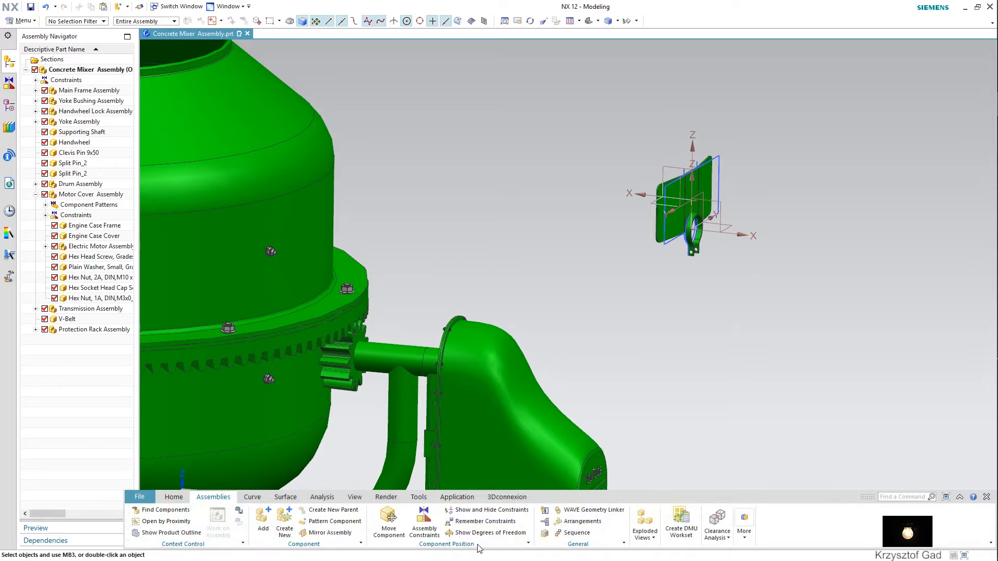
left_click(424, 520)
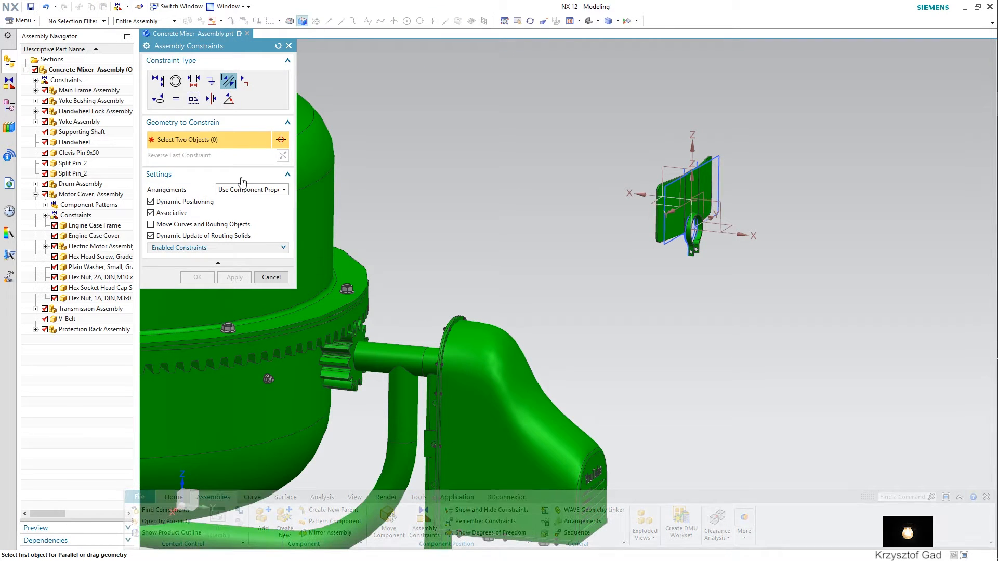
left_click(163, 83)
left_click(251, 138)
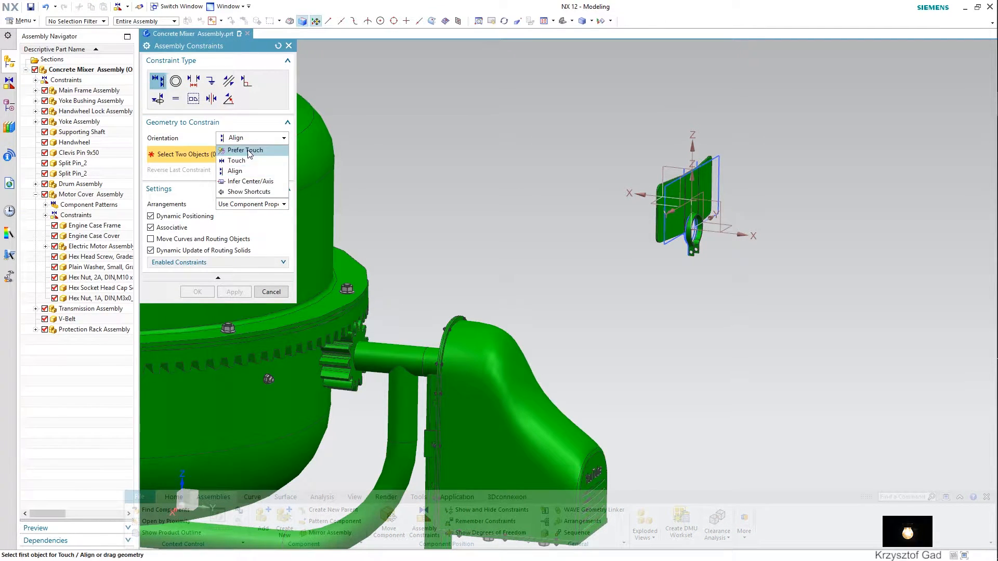
left_click(246, 182)
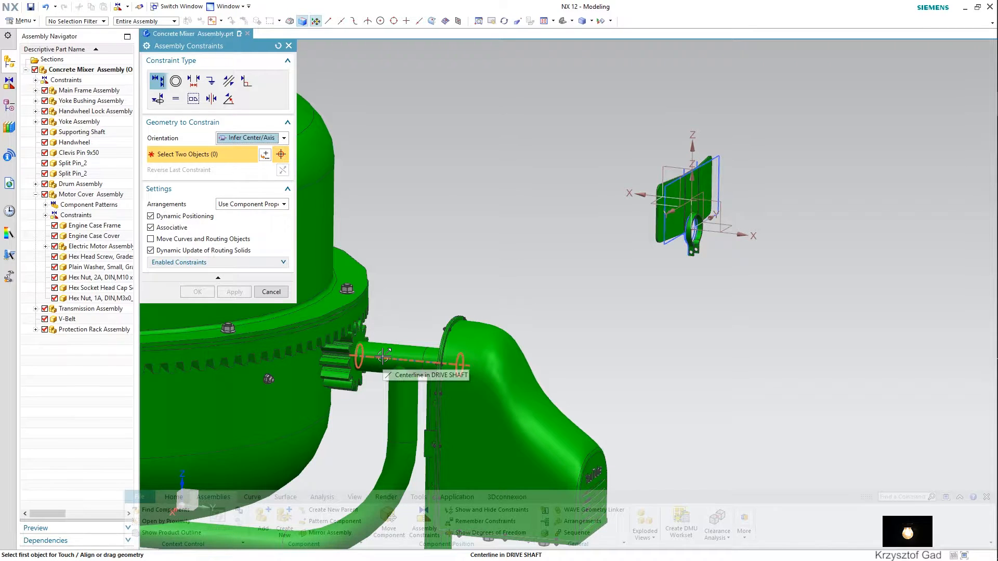
scroll(443, 329, "up", 5)
left_click(474, 312)
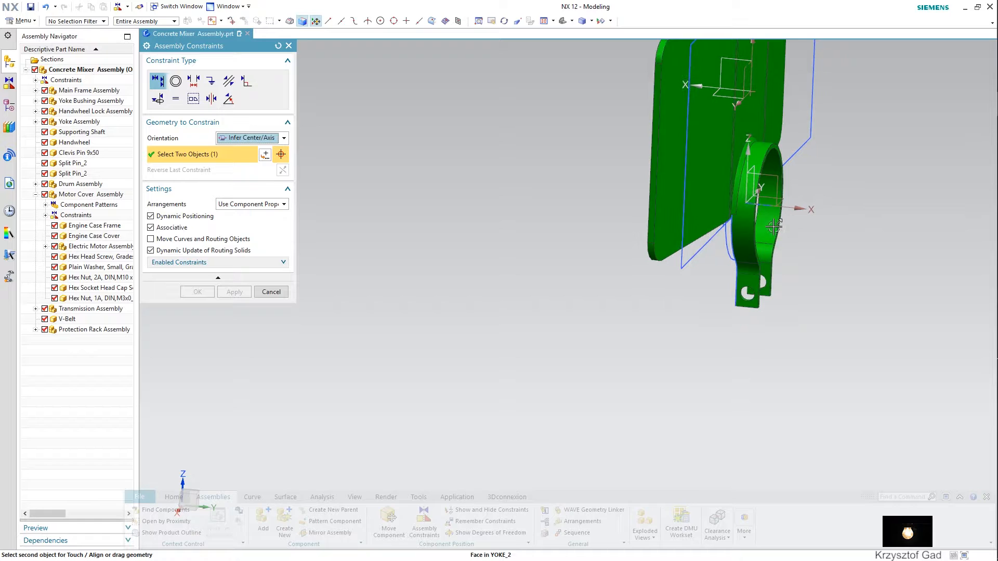
left_click(773, 225)
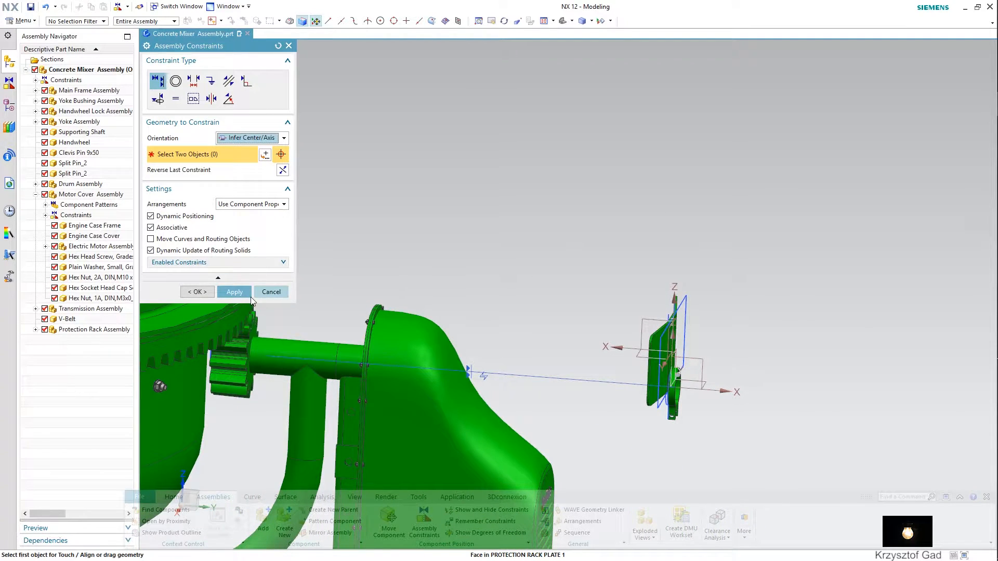
left_click(233, 292)
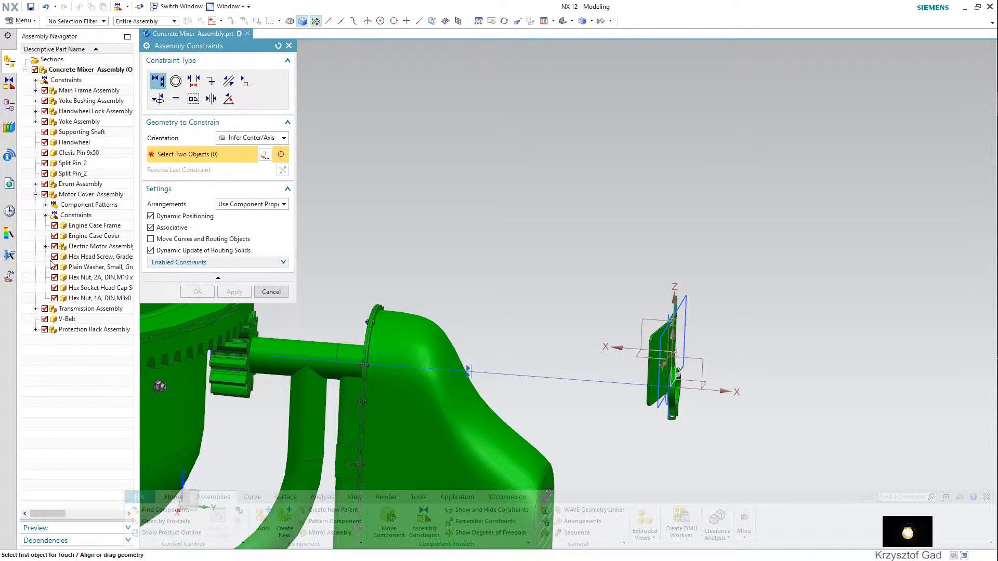
Hide the Transmission Assembly and apply a 20 mm Distance constraint between Protection Rack Plate 1's edge face and the yoke pipe's open end face.
left_click(45, 309)
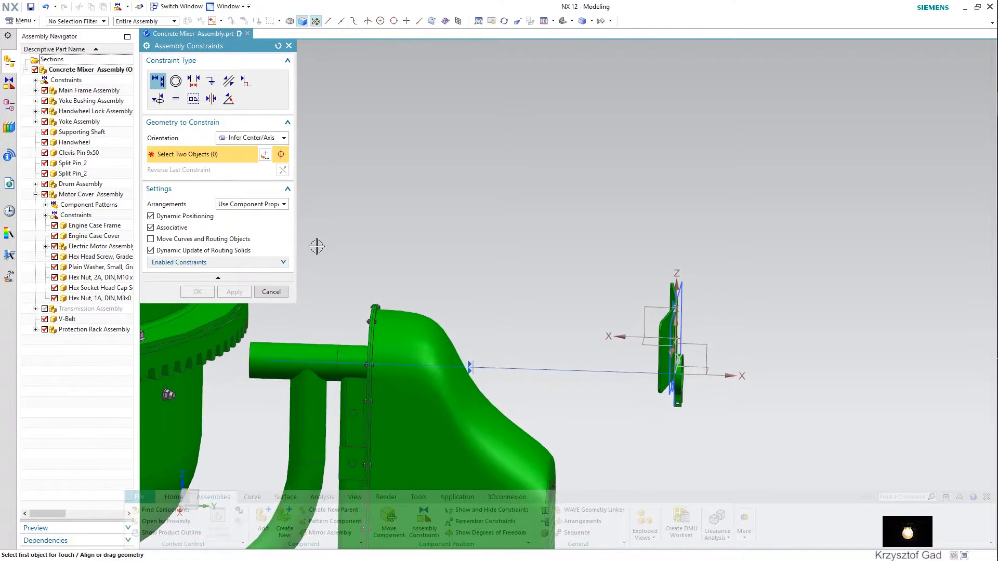
left_click(192, 80)
scroll(646, 325, "up", 8)
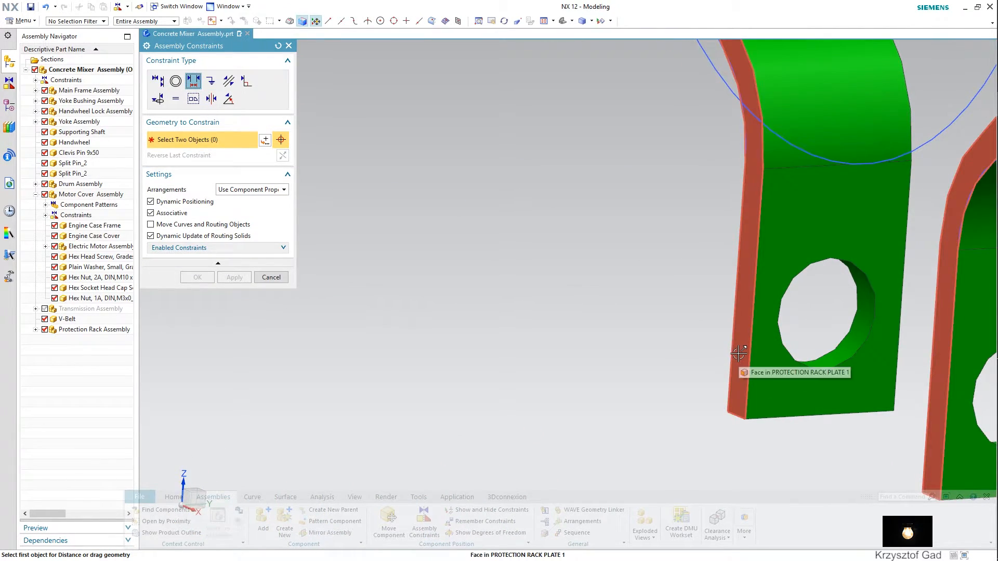
left_click(739, 353)
scroll(697, 362, "down", 6)
scroll(669, 371, "up", 4)
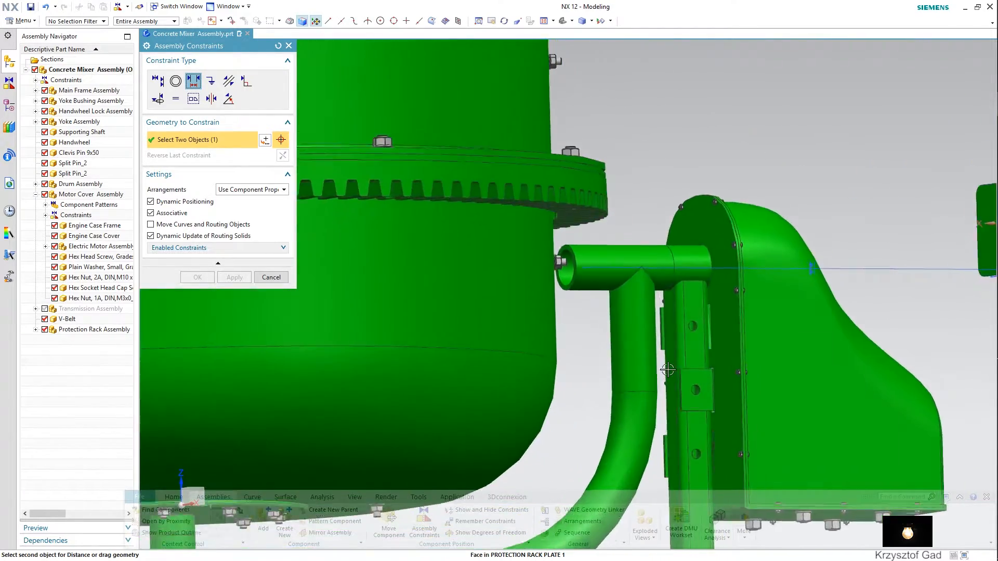
scroll(588, 334, "up", 5)
left_click(537, 263)
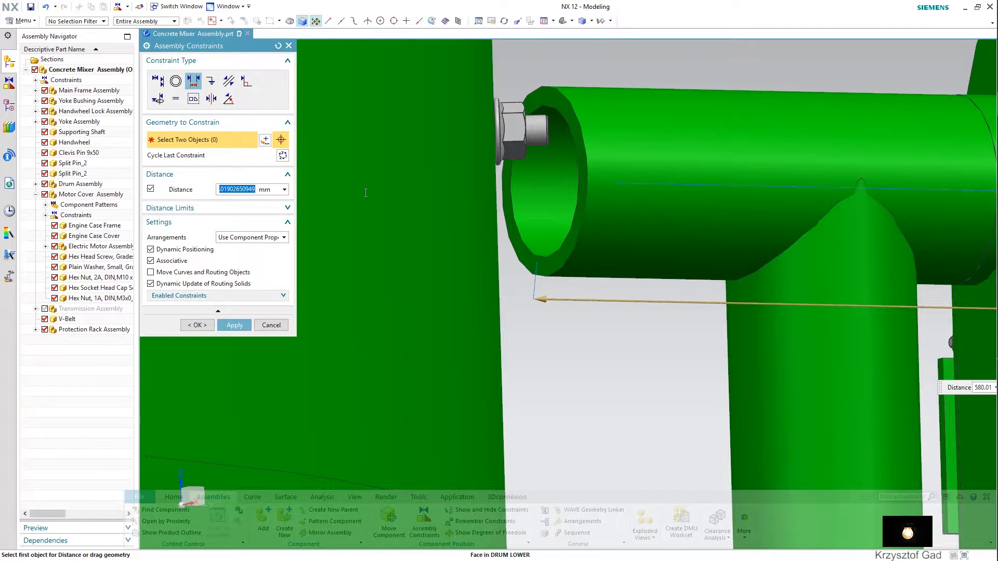
key("Return")
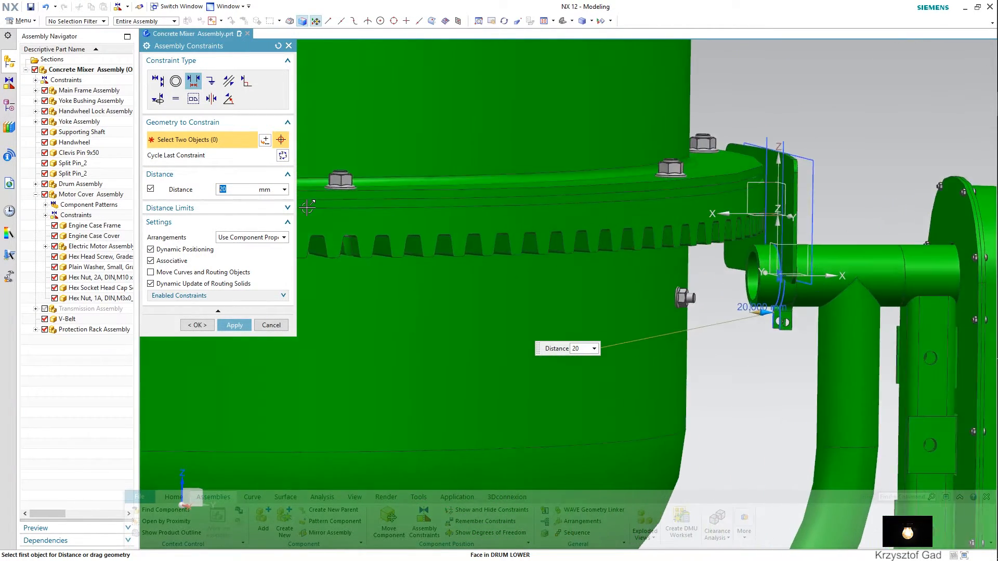
left_click(235, 326)
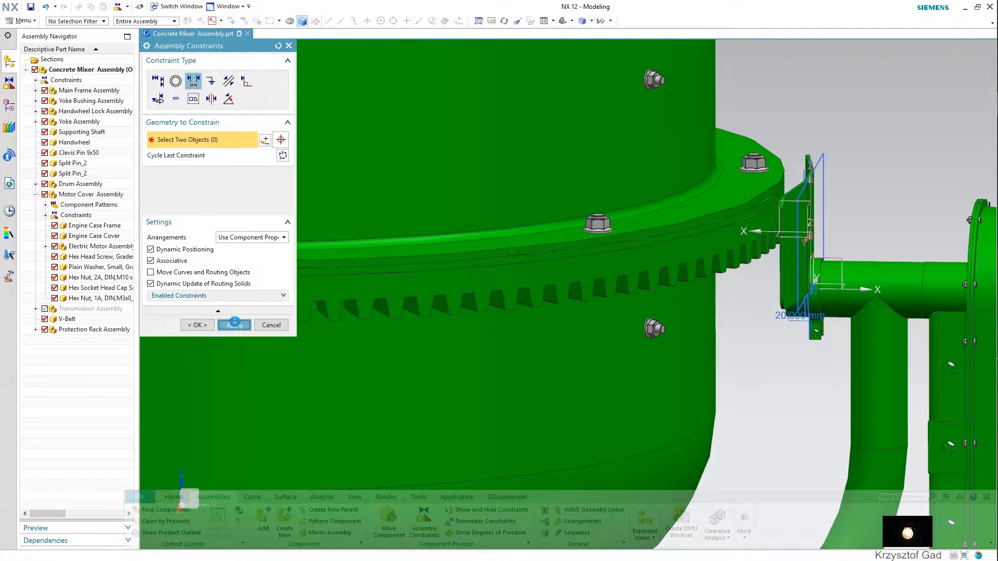
Add a Parallel constraint between the upper edge face of Protection Rack Plate 2 and the flat face of the drum flange above the ring gear.
left_click(229, 82)
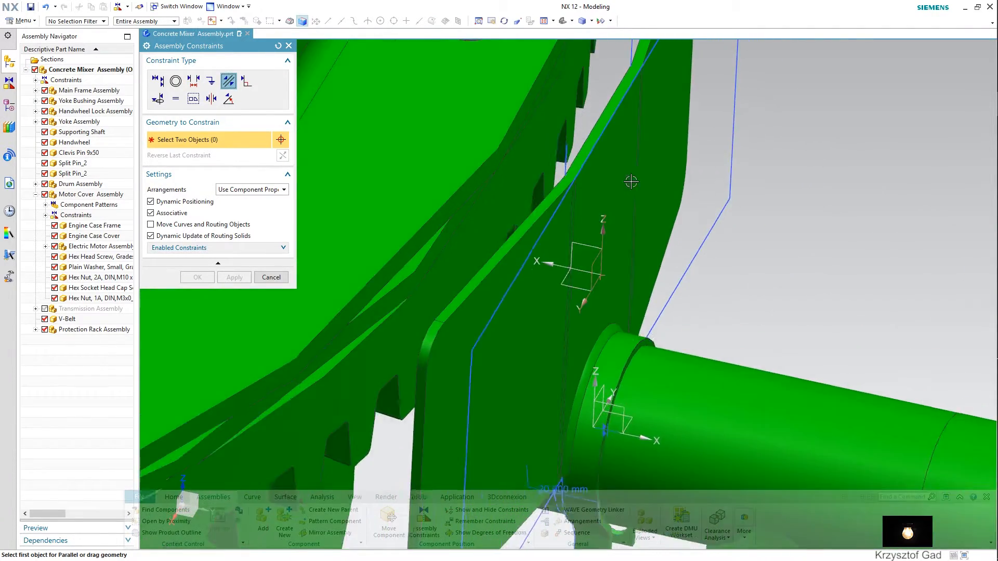
left_click(592, 179)
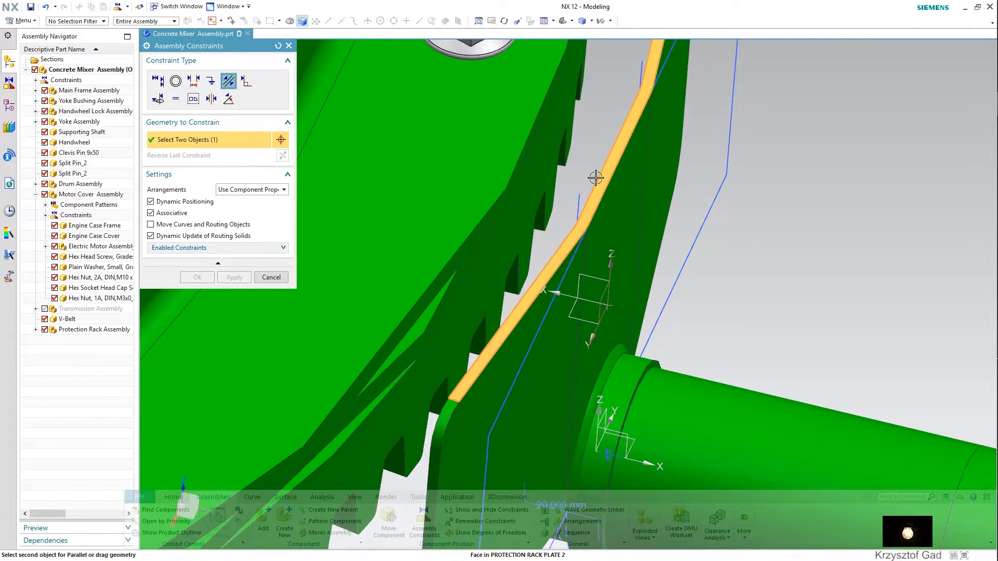
left_click(482, 142)
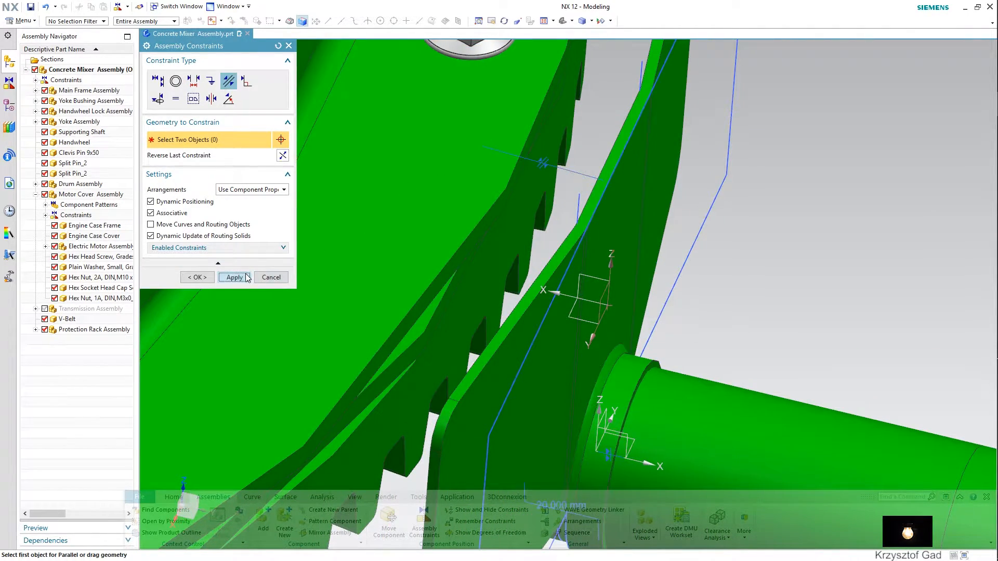
Finish the Parallel constraint and leave Assembly Constraints.
left_click(217, 276)
left_click(271, 277)
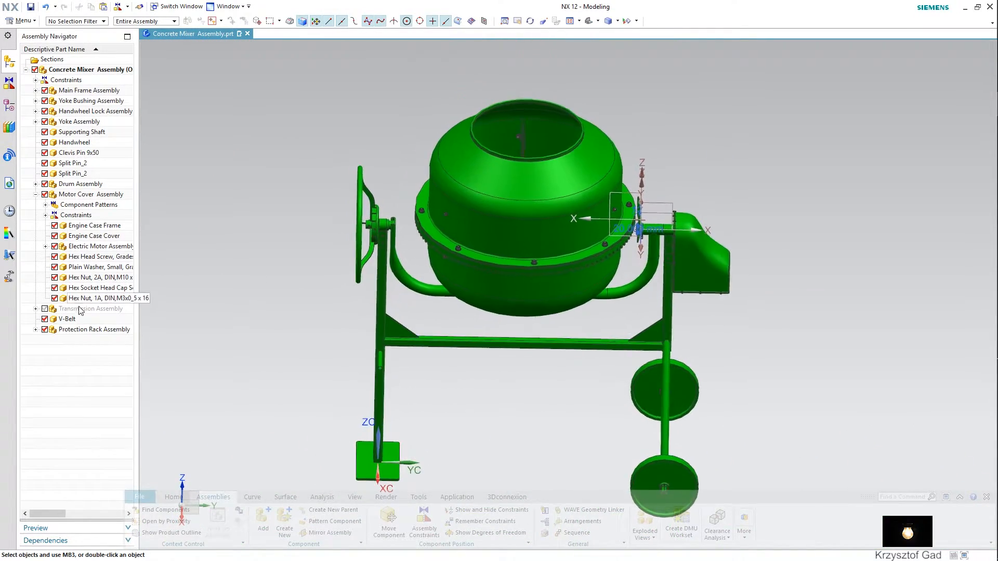
Try rotating the handwheel dynamically with Move Component to test the drum's motion, then cancel the move.
left_click(389, 517)
left_click(360, 224)
left_click(209, 137)
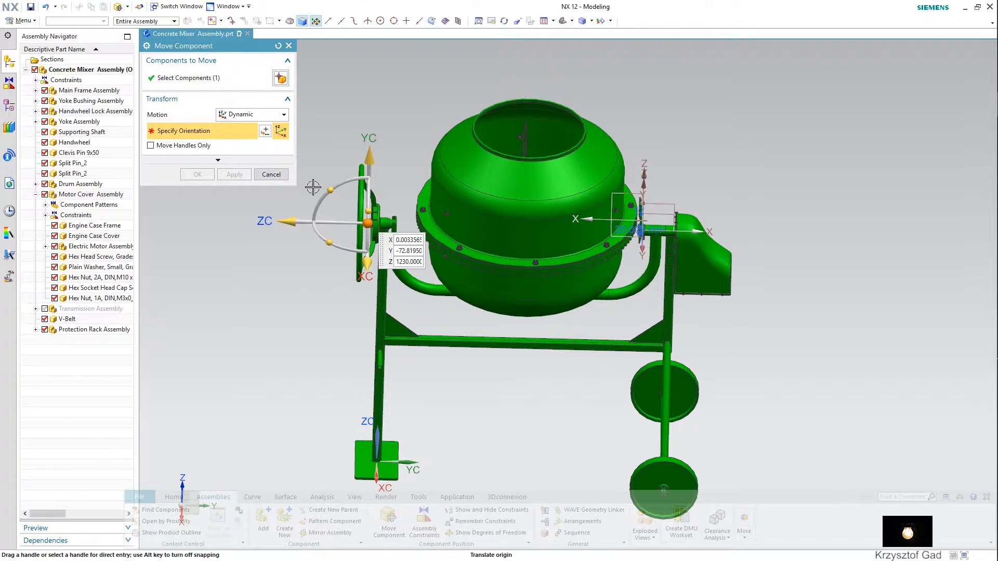
left_click_drag(371, 213, 373, 171)
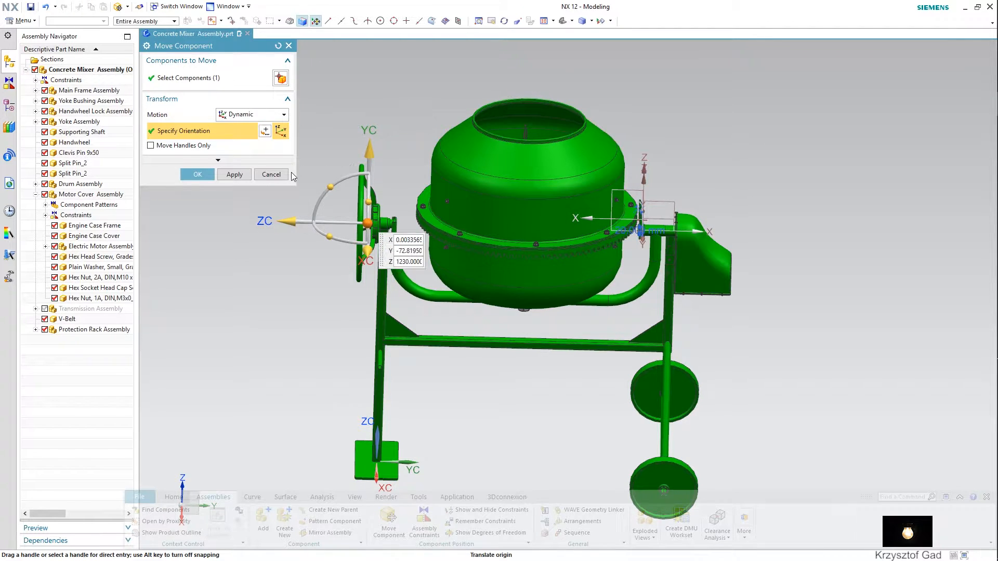
left_click(271, 175)
left_click(425, 302)
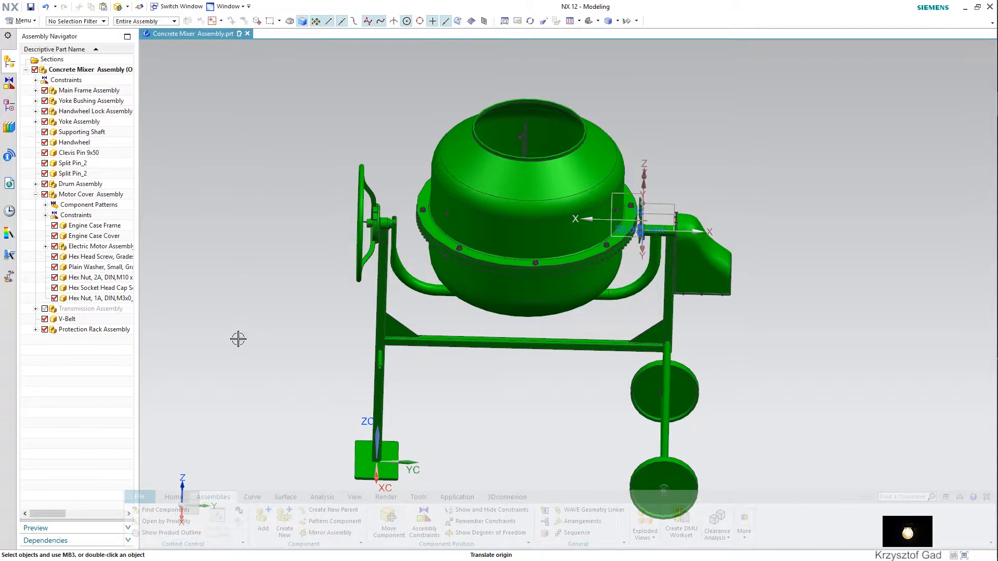
Hide all sketches, curves, datums and assembly constraints in the concrete mixer assembly.
middle_click_drag(655, 208, 567, 146)
scroll(551, 218, "up", 4)
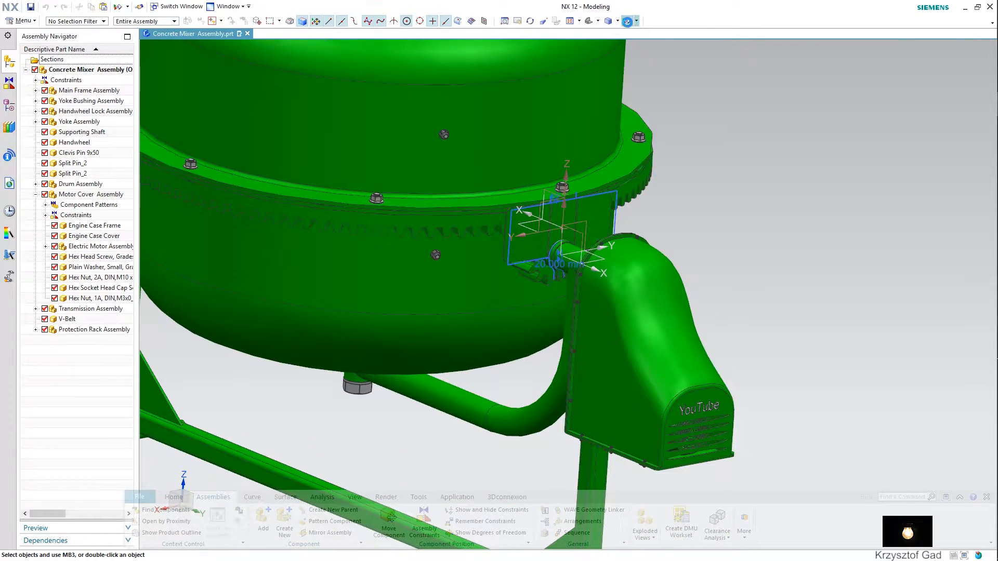
key("ctrl+w")
left_click(291, 124)
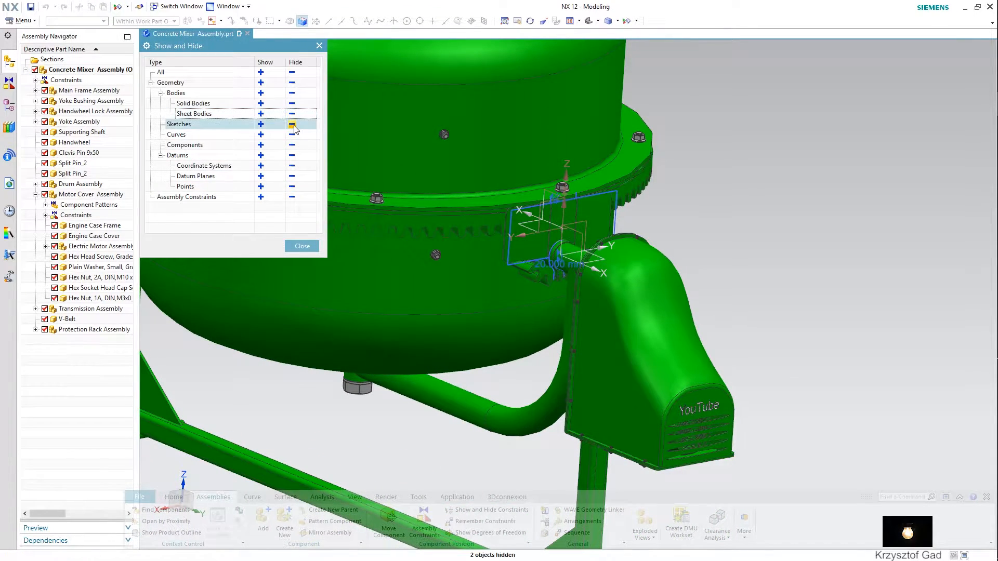
left_click(292, 135)
left_click(292, 155)
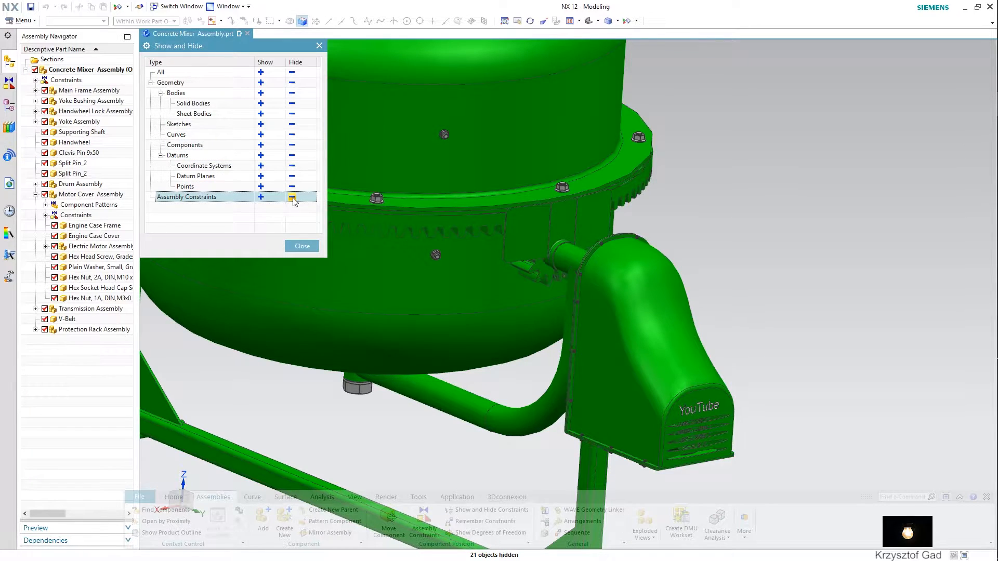
left_click(301, 245)
Open the Hex Head screw folder under DIN in the Reuse Examples Machinery Library.
scroll(301, 254, "up", 5)
middle_click_drag(301, 258, 273, 280)
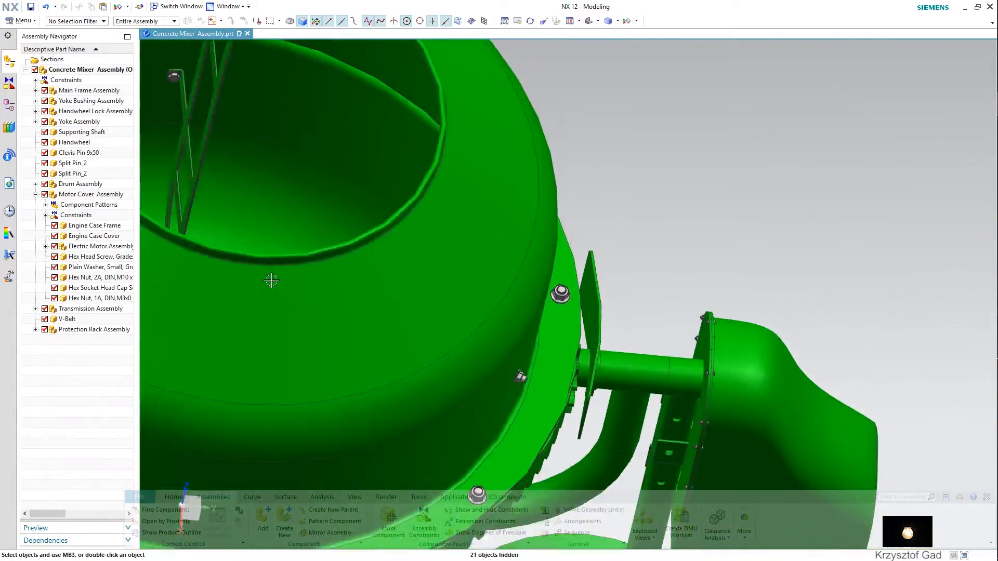
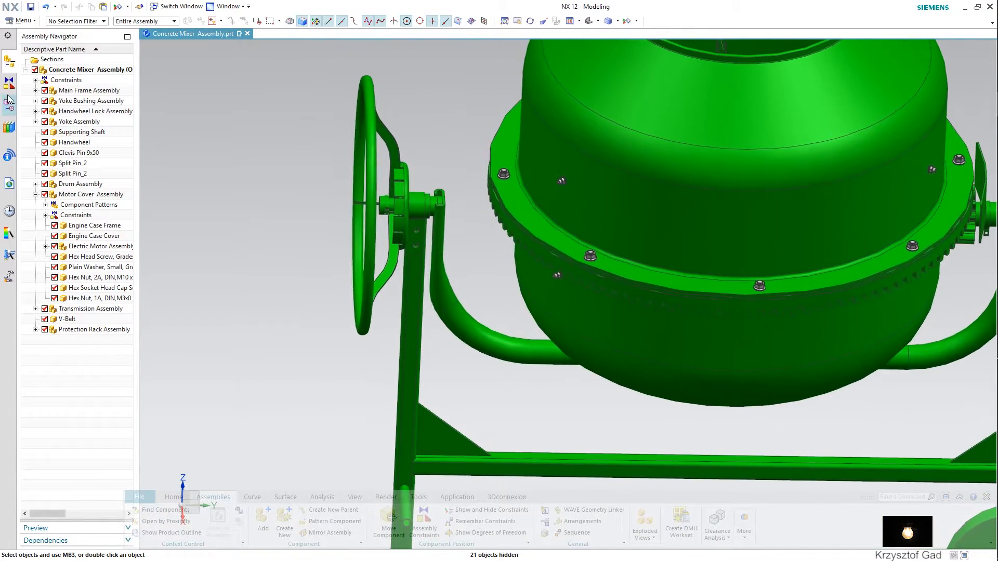
left_click(7, 128)
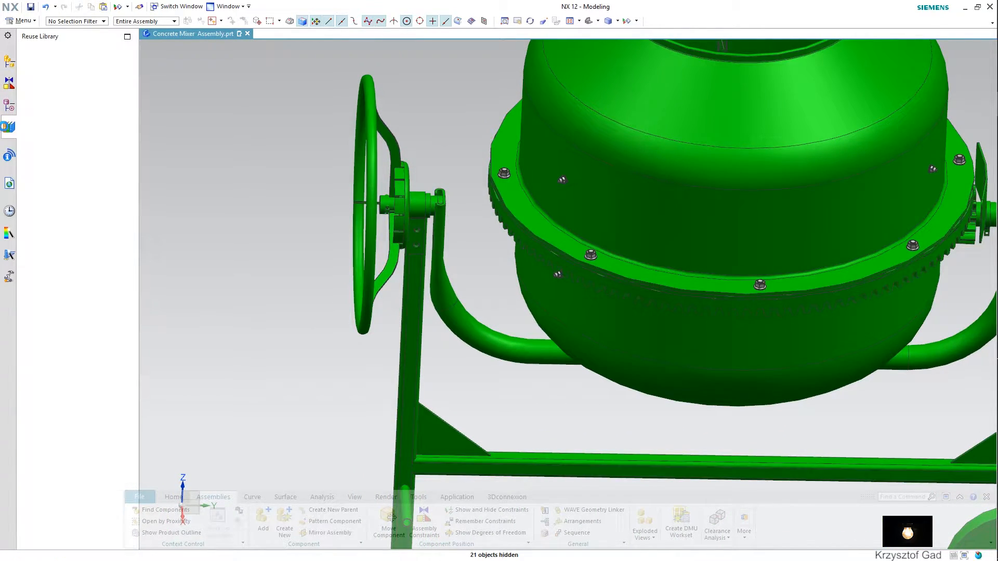
left_click(26, 59)
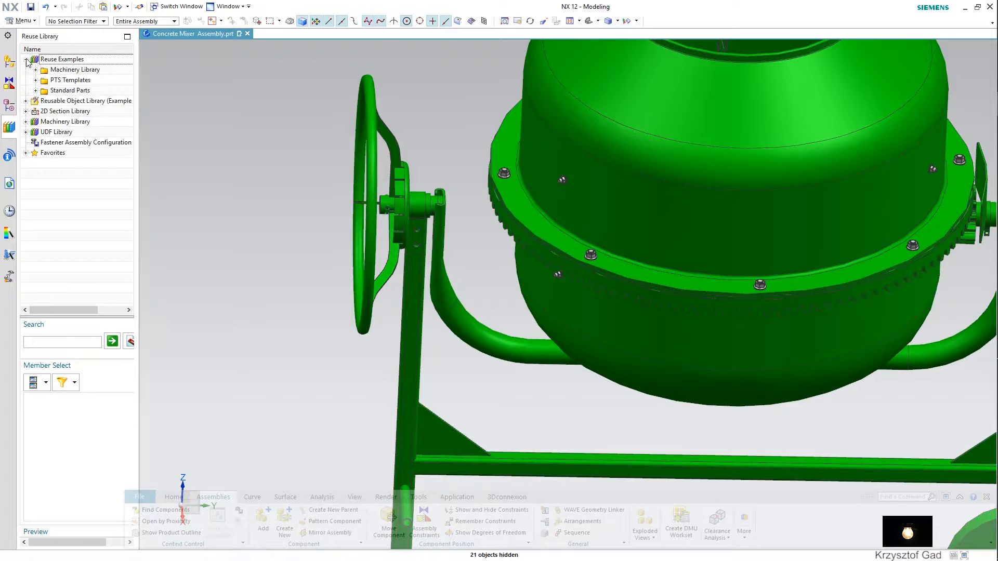
left_click(36, 70)
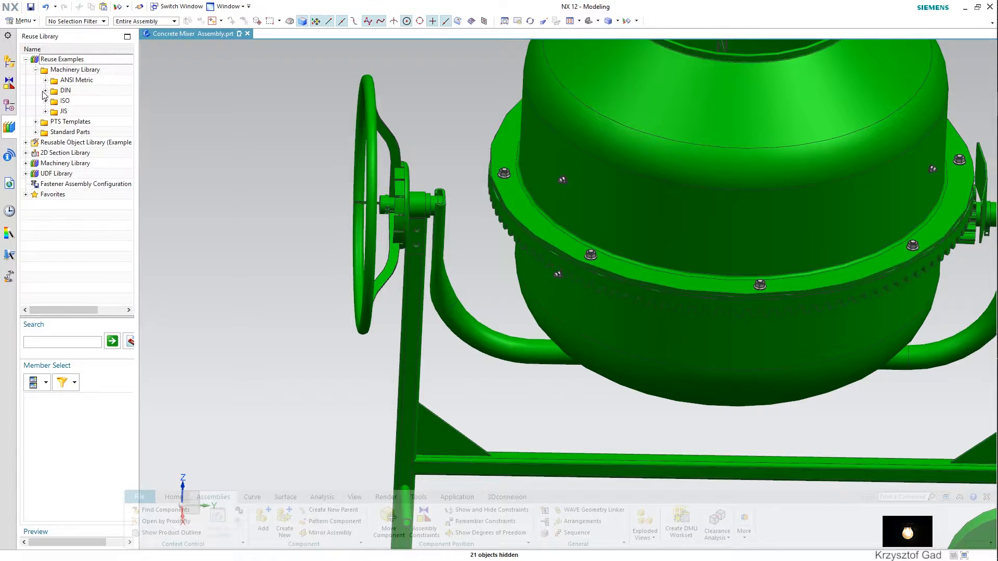
left_click(46, 91)
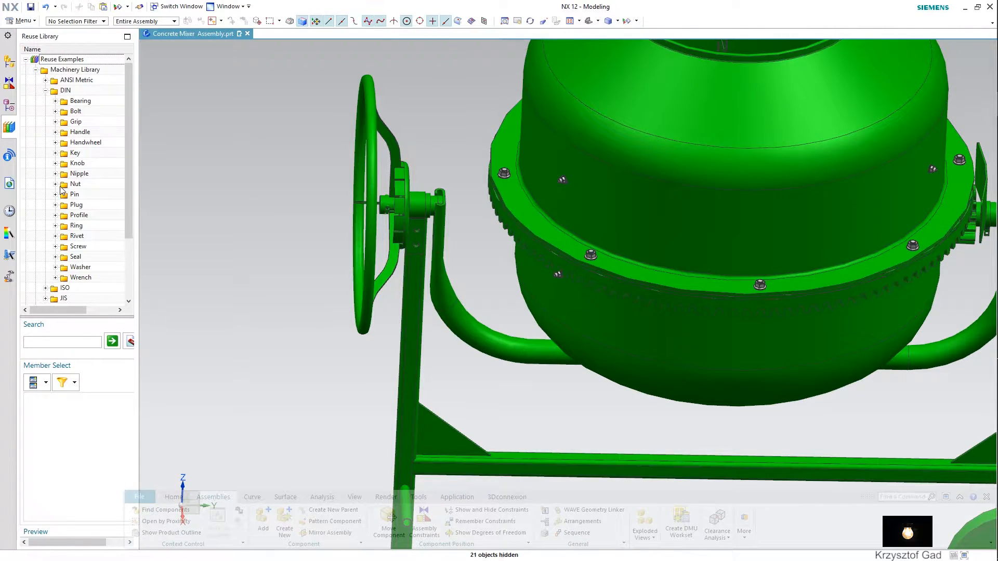
left_click(58, 247)
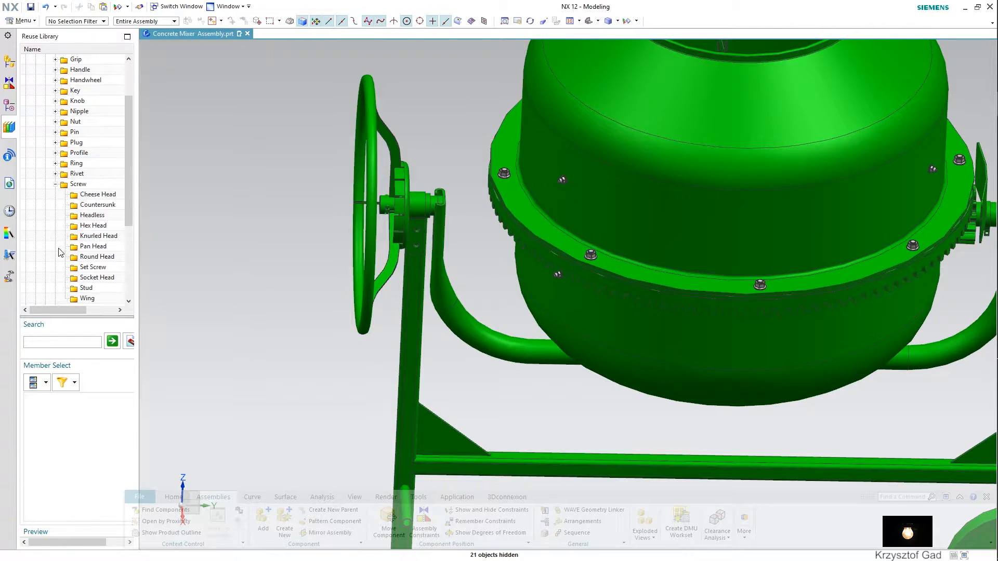
left_click(95, 226)
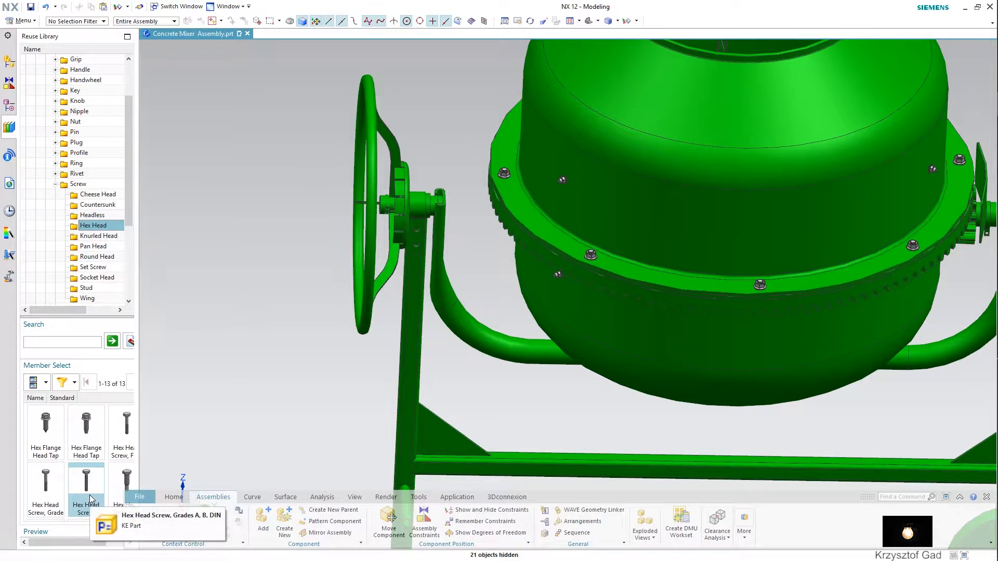
Add one Hex Head Screw, Grades A, B, DIN, size M12 and length 60, beside the frame leg near the handwheel.
left_click_drag(91, 499, 375, 367)
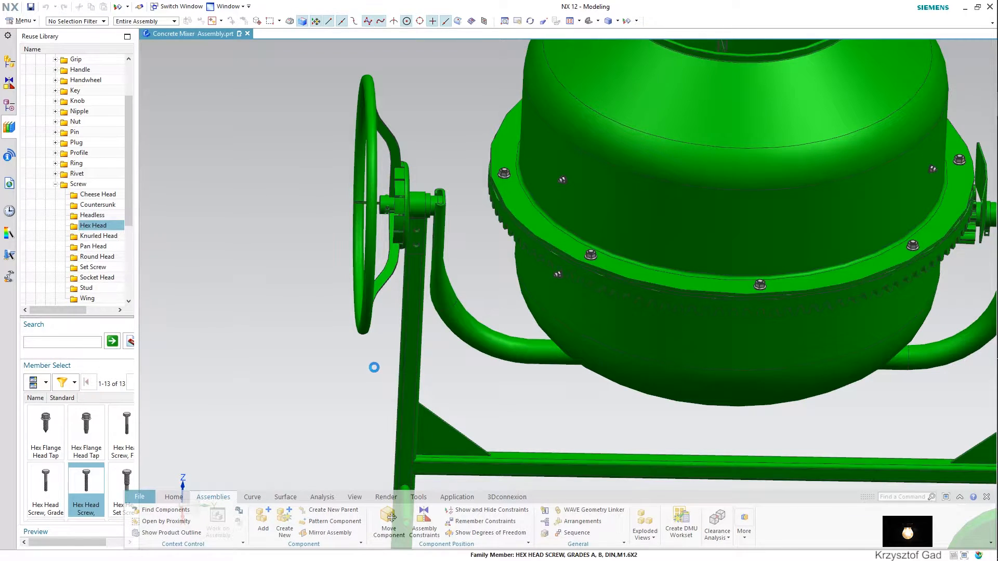
left_click(255, 203)
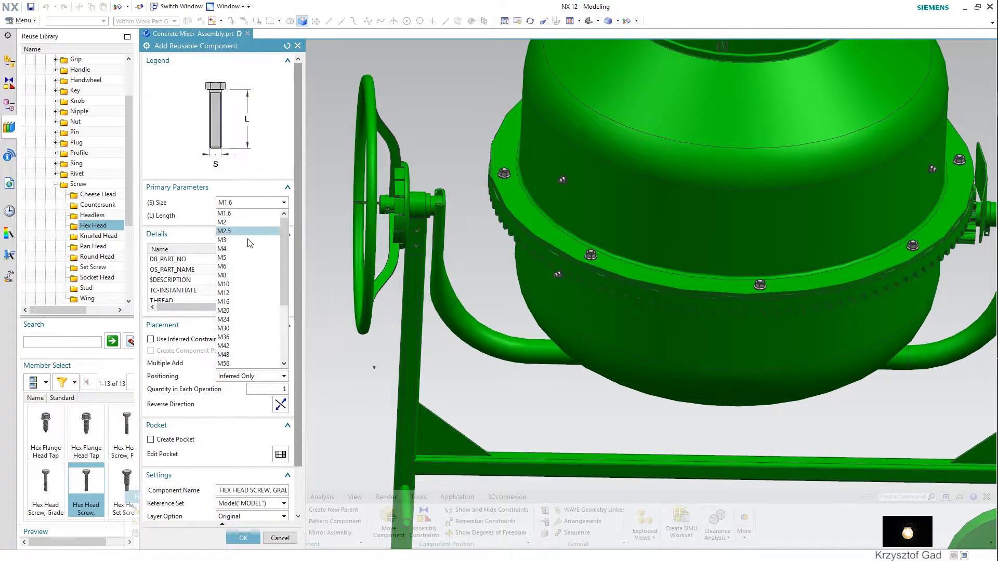
left_click(239, 292)
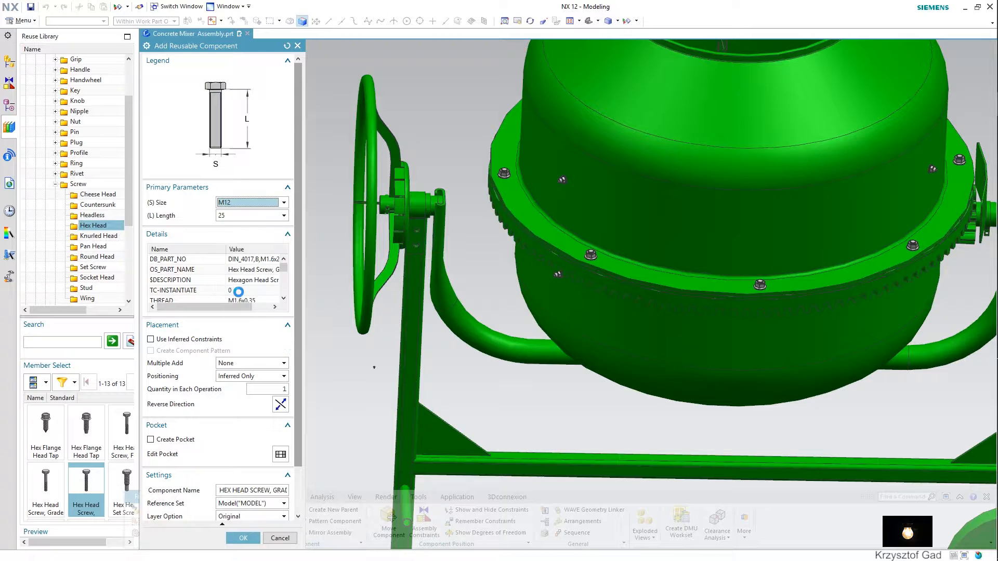
left_click(246, 215)
left_click(239, 288)
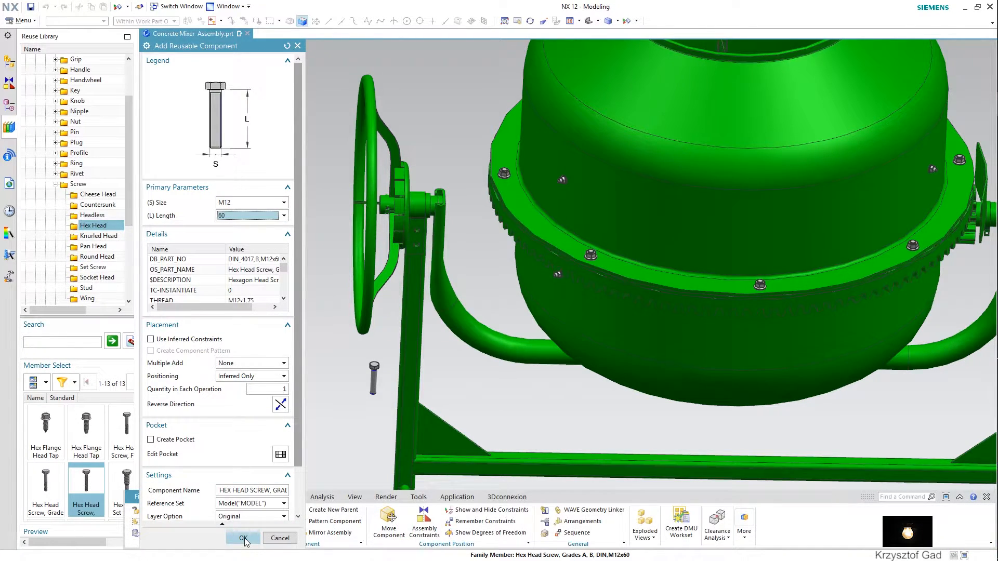
left_click(243, 538)
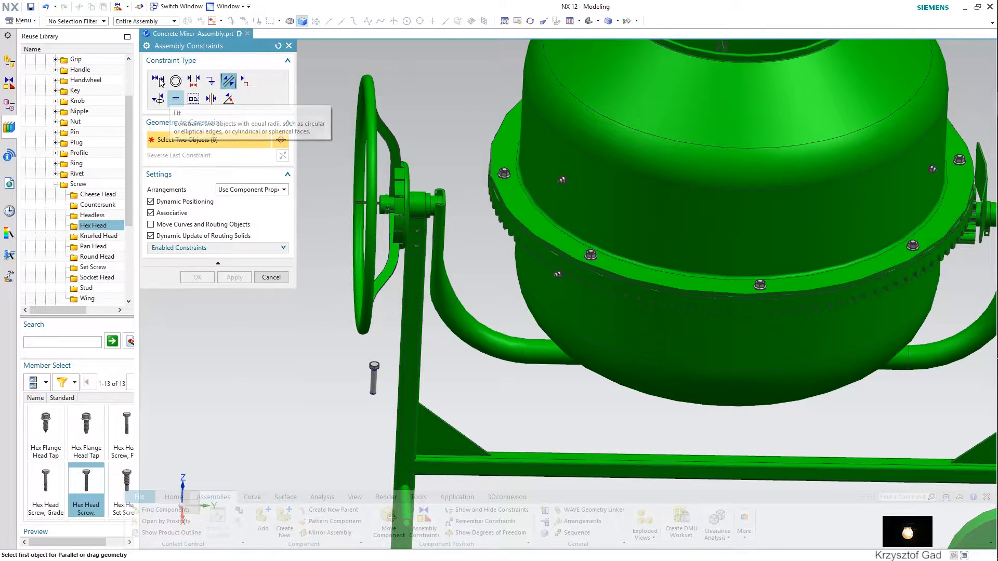
Align the M12x60 screw's center axis with the lower hole of the handwheel lock plate using Touch/Align with Infer Center/Axis.
left_click(160, 81)
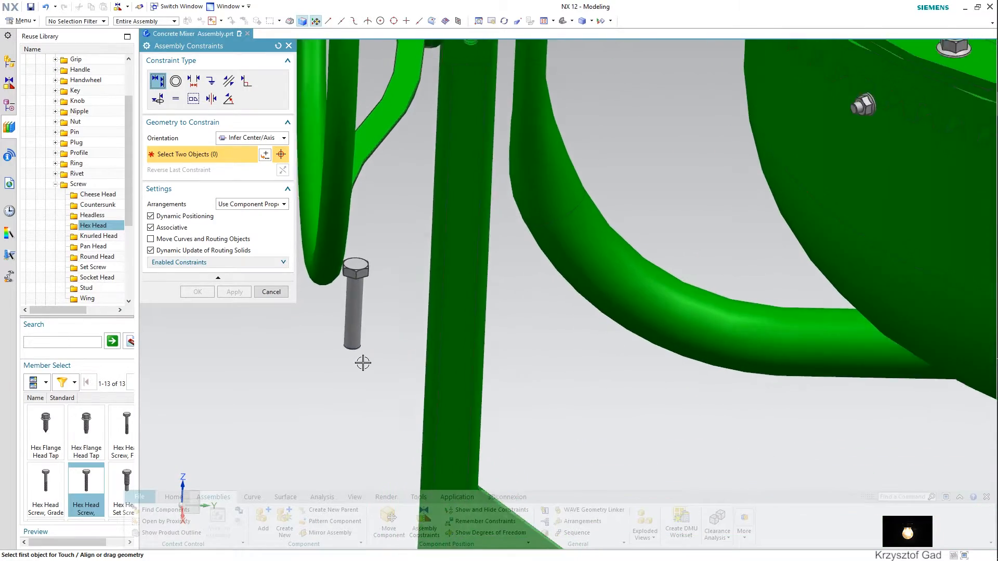
left_click(355, 340)
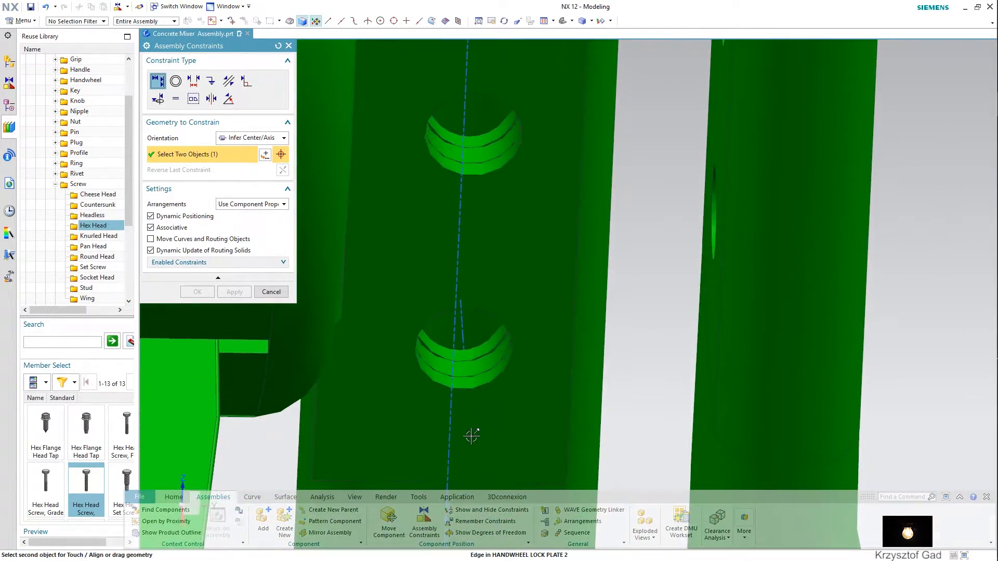
left_click(465, 365)
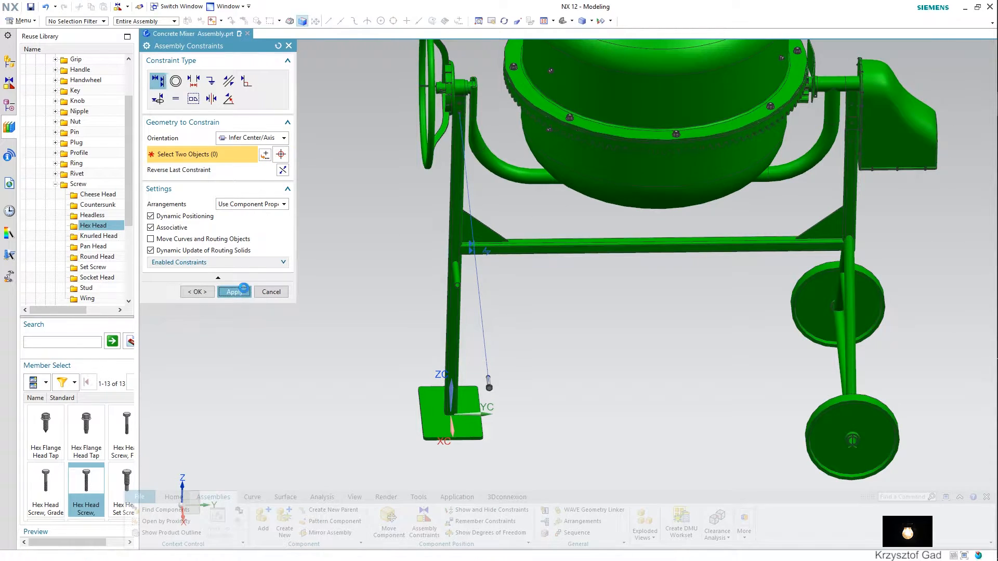
Add a Touch constraint between the lock plate's outer face around the two holes and the underside of the hex screw's head.
left_click(250, 166)
scroll(439, 218, "up", 10)
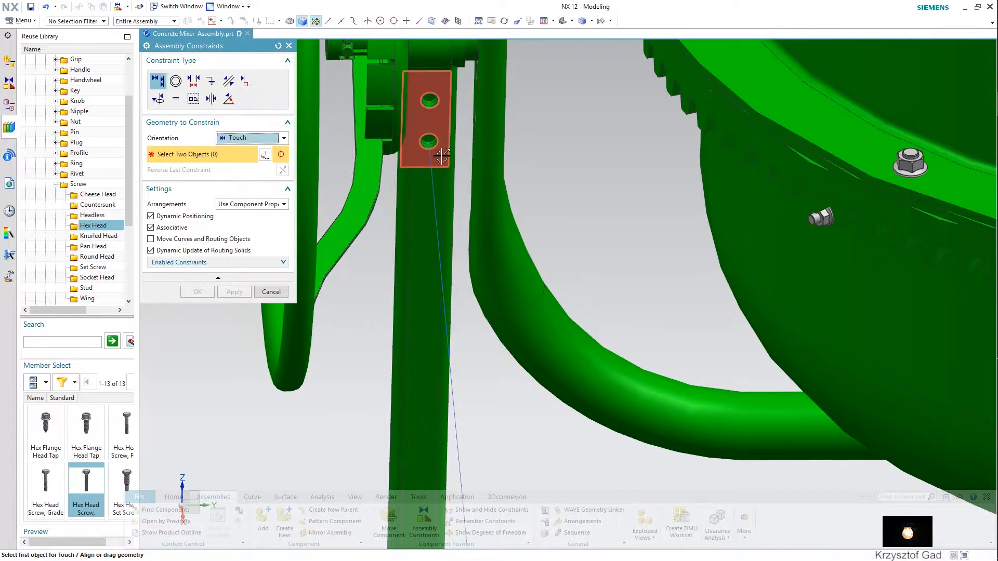
left_click(442, 156)
scroll(468, 177, "down", 10)
scroll(499, 192, "up", 6)
left_click(962, 165)
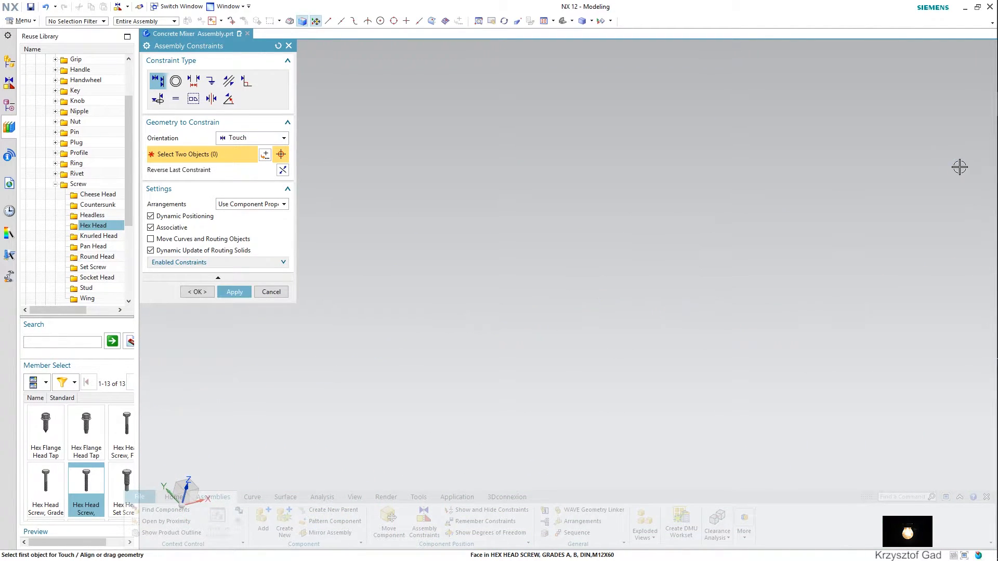
key("ctrl+f")
scroll(693, 220, "up", 10)
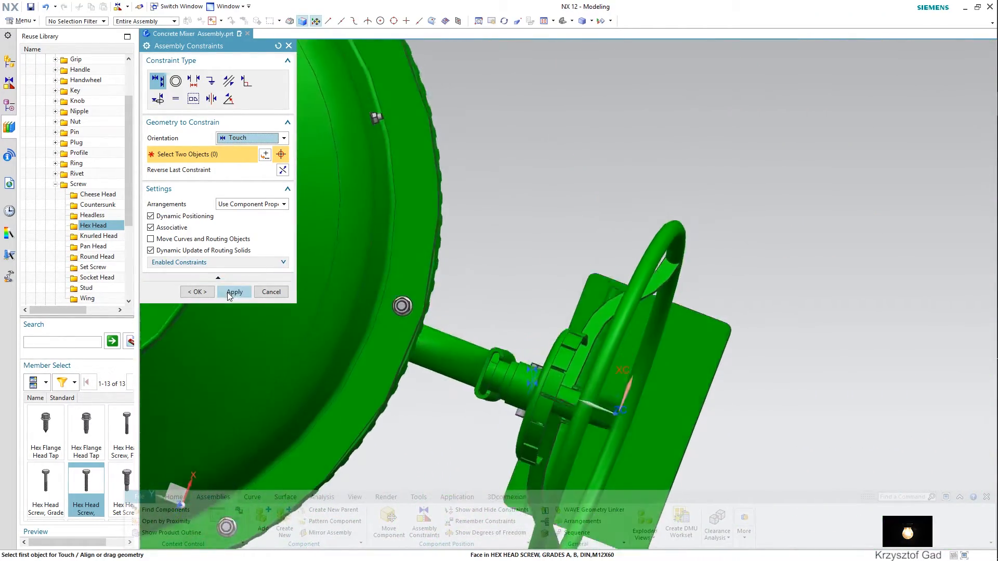
left_click(229, 291)
left_click(270, 292)
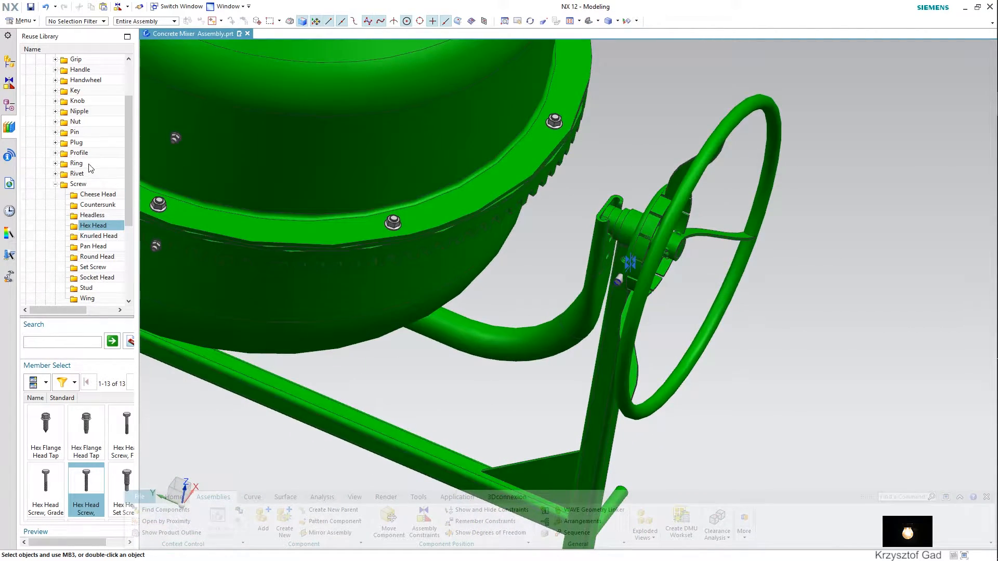
Open the Plain washer folder in the DIN section of the Reuse Library.
scroll(91, 171, "down", 4)
left_click(56, 206)
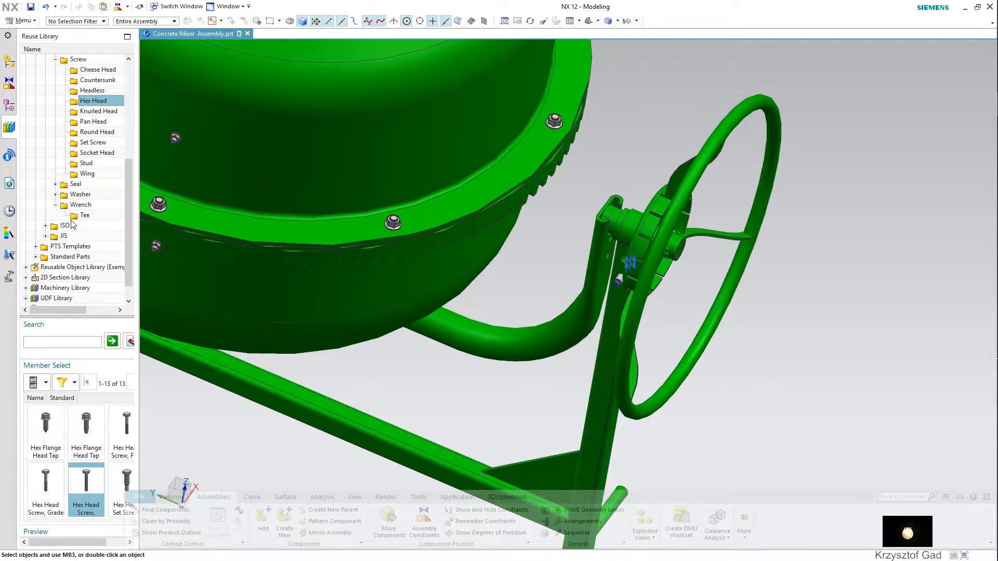
left_click(55, 195)
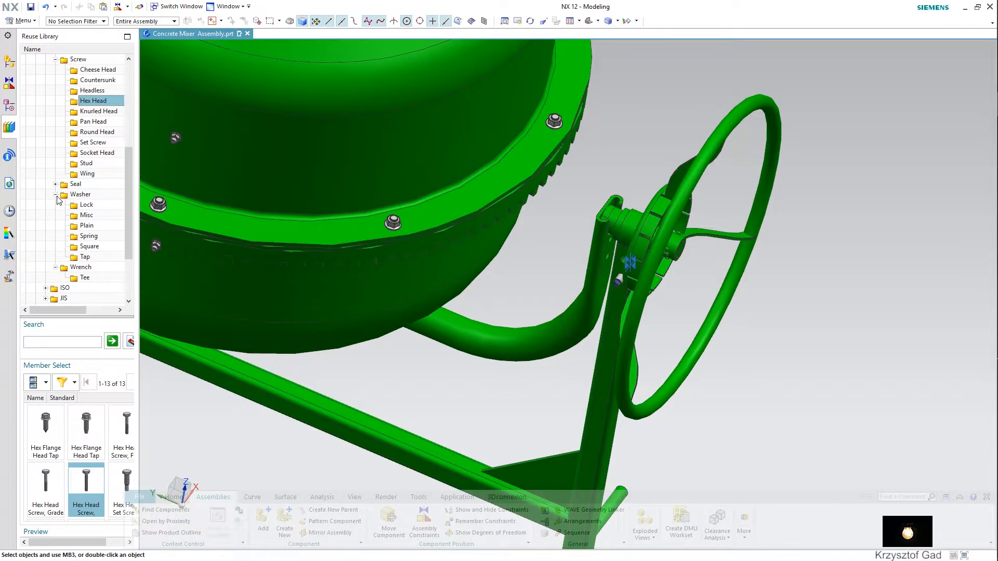
left_click(86, 225)
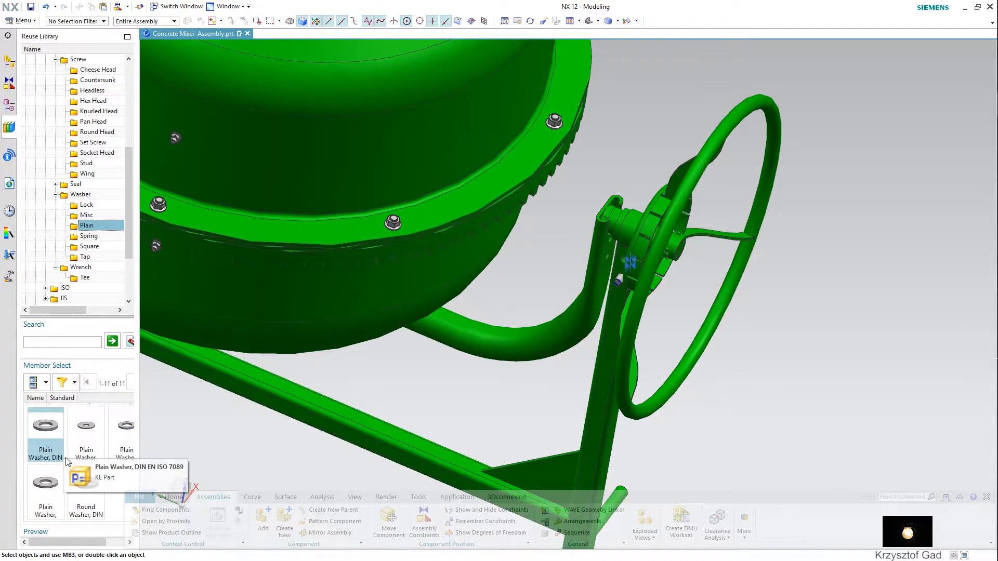
Add one Plain Washer, Small, Grade A, DIN, size M12, near the frame leg by the handwheel.
left_click_drag(131, 482, 570, 389)
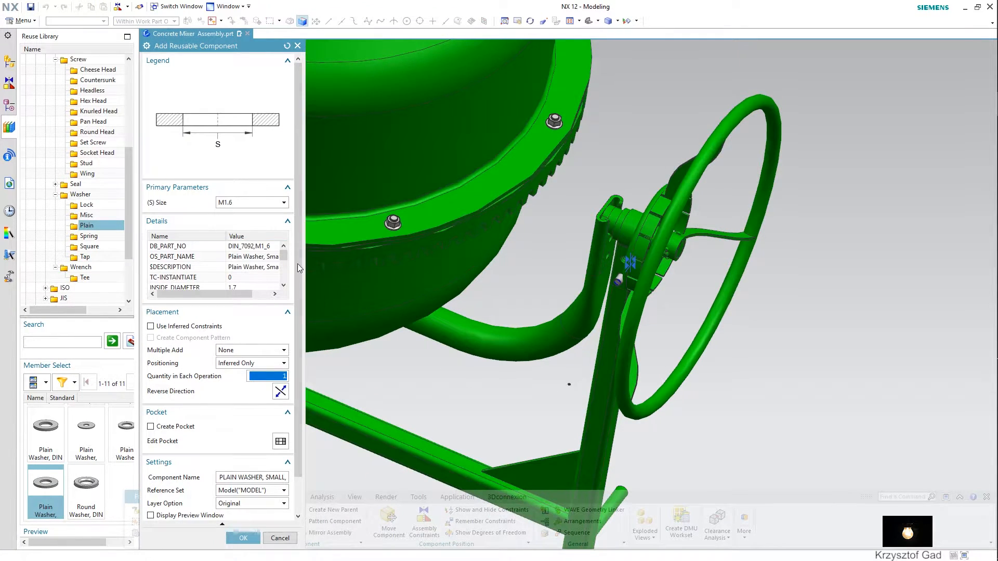
left_click(275, 202)
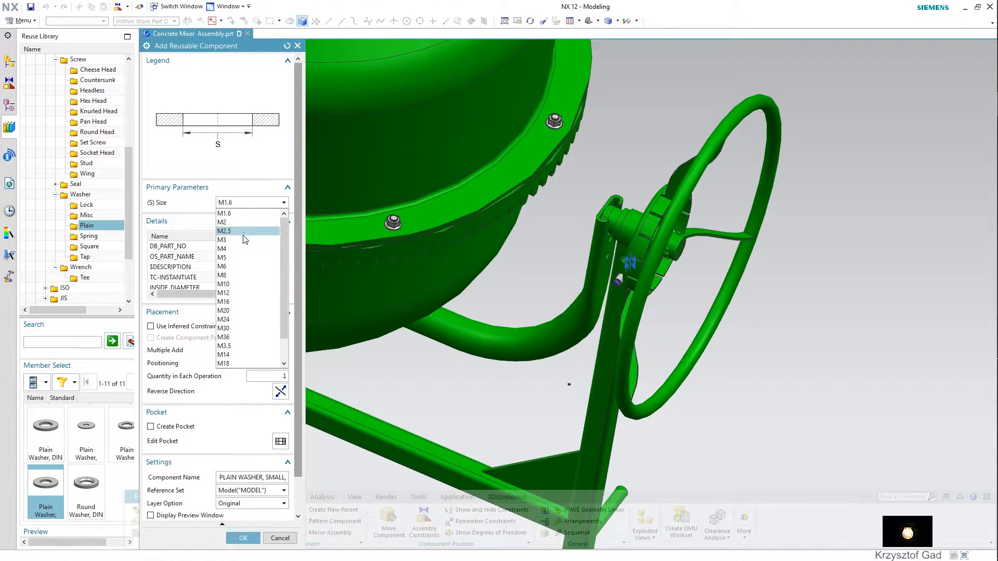
left_click(239, 294)
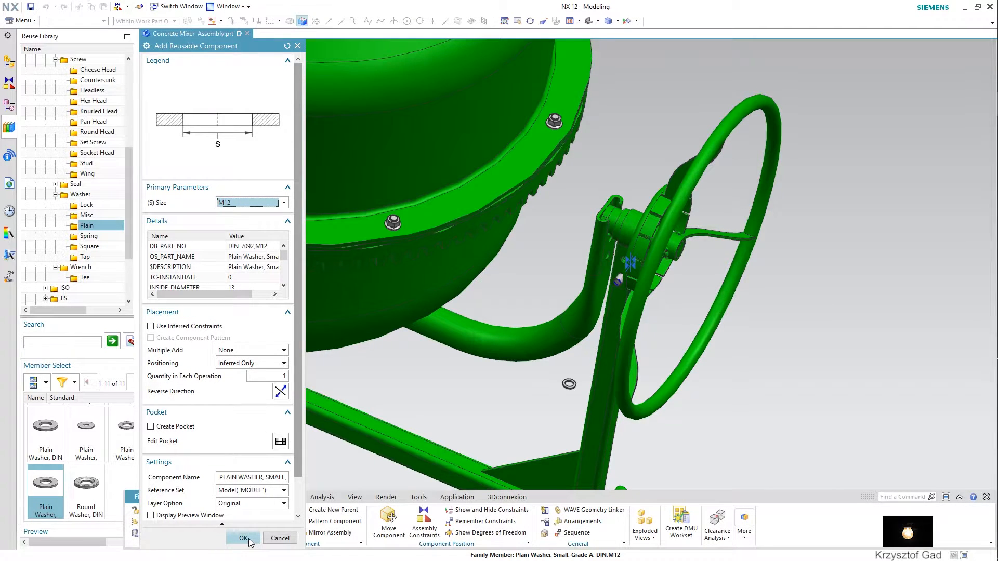
left_click(243, 538)
Add a Touch constraint between the M12 plain washer's flat face and the handwheel lock plate face where the screw end protrudes.
middle_click_drag(443, 361, 452, 365)
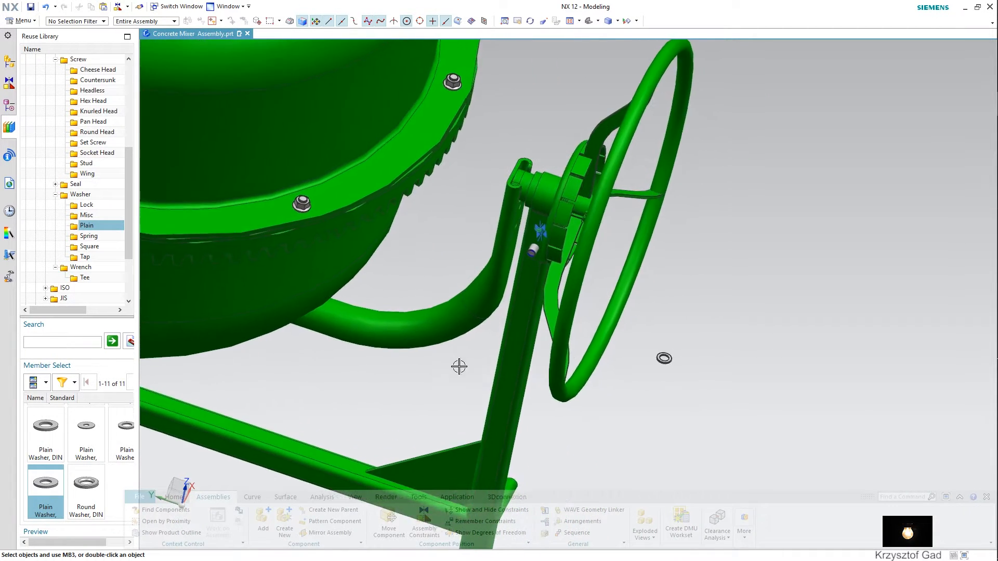
scroll(590, 423, "up", 4)
left_click(409, 535)
middle_click_drag(696, 447, 624, 407, "shift")
scroll(314, 156, "up", 1)
scroll(606, 392, "up", 4)
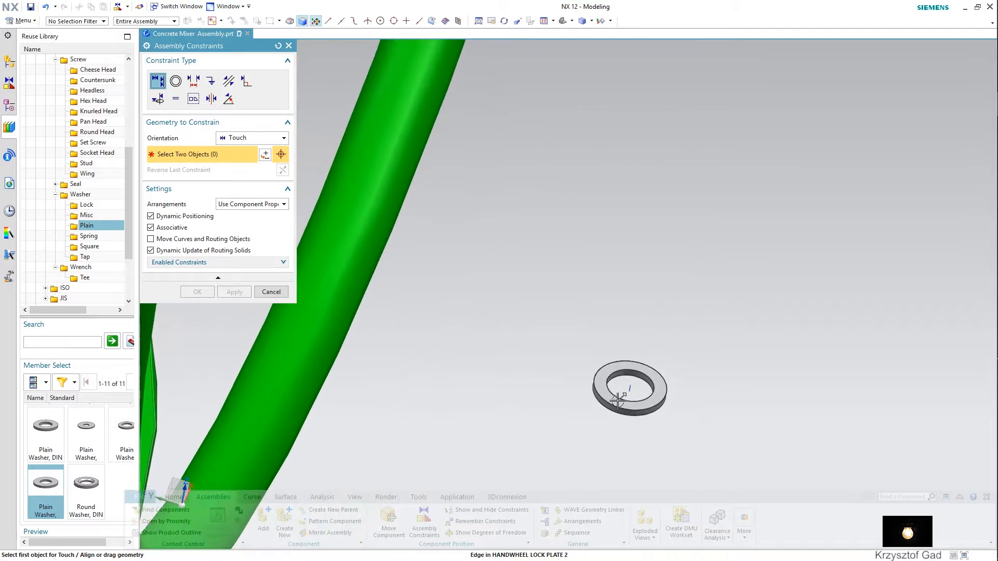
scroll(605, 377, "down", 2)
middle_click_drag(364, 278, 712, 431, "shift")
left_click(527, 179)
scroll(527, 179, "down", 6)
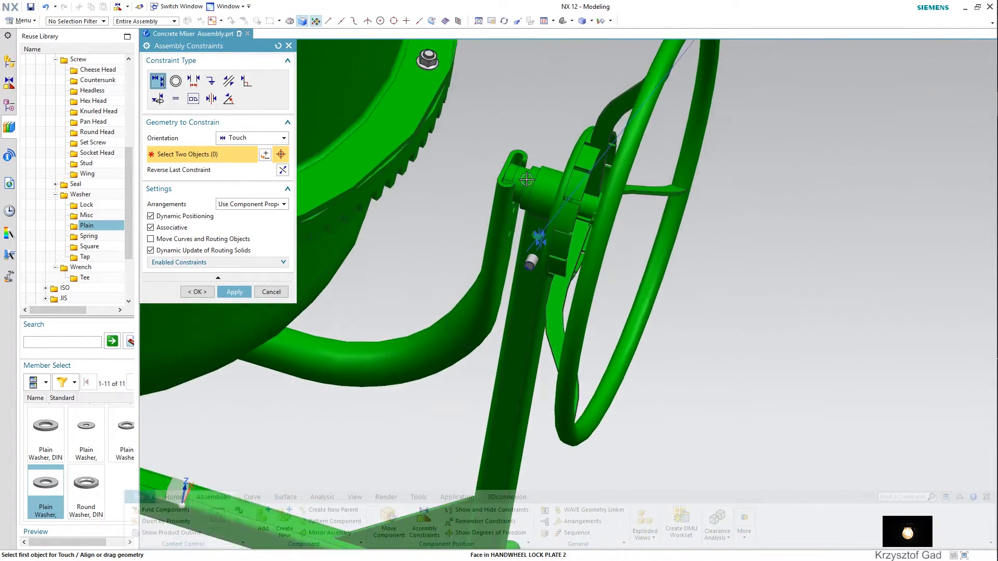
scroll(512, 195, "up", 2)
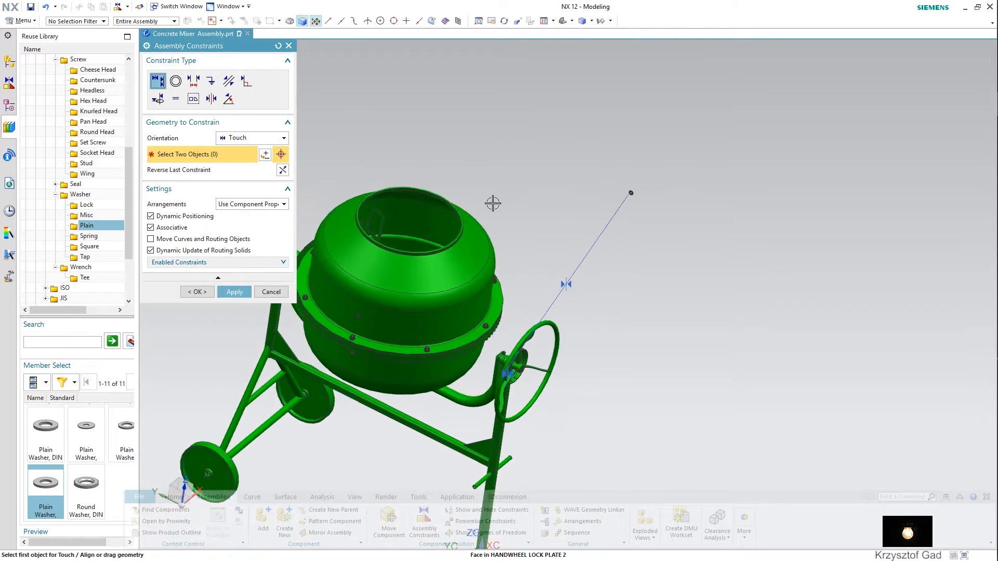
left_click(234, 292)
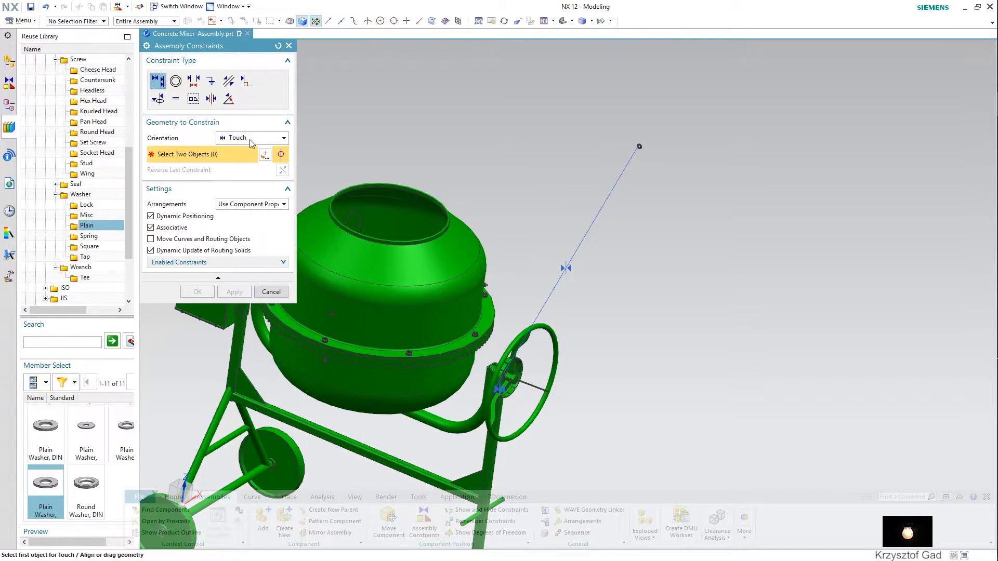
Align the M12 washer's centerline with the protruding hex screw's axis using Touch/Align with Infer Center/Axis.
left_click(250, 181)
scroll(550, 158, "up", 8)
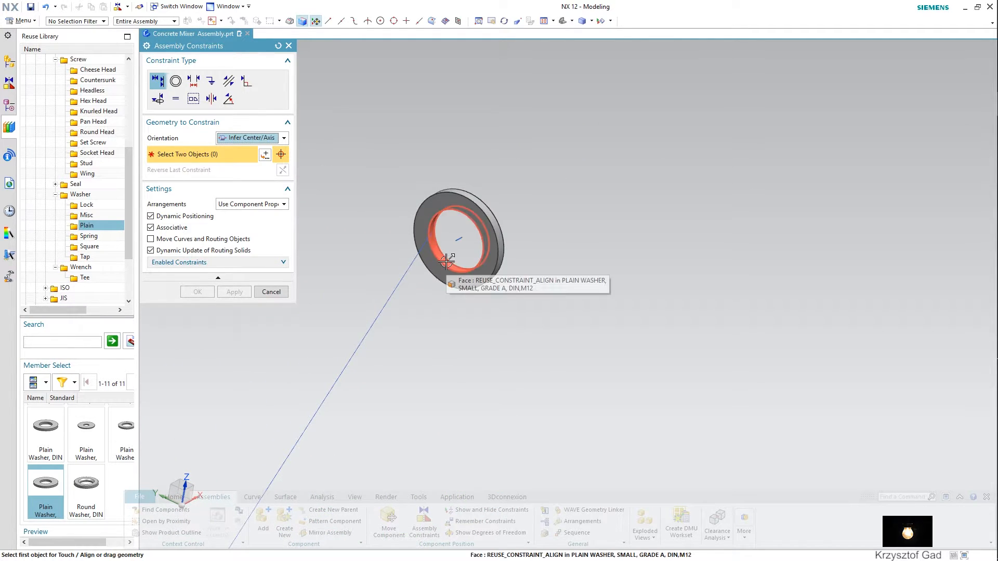
left_click(458, 248)
scroll(458, 251, "down", 10)
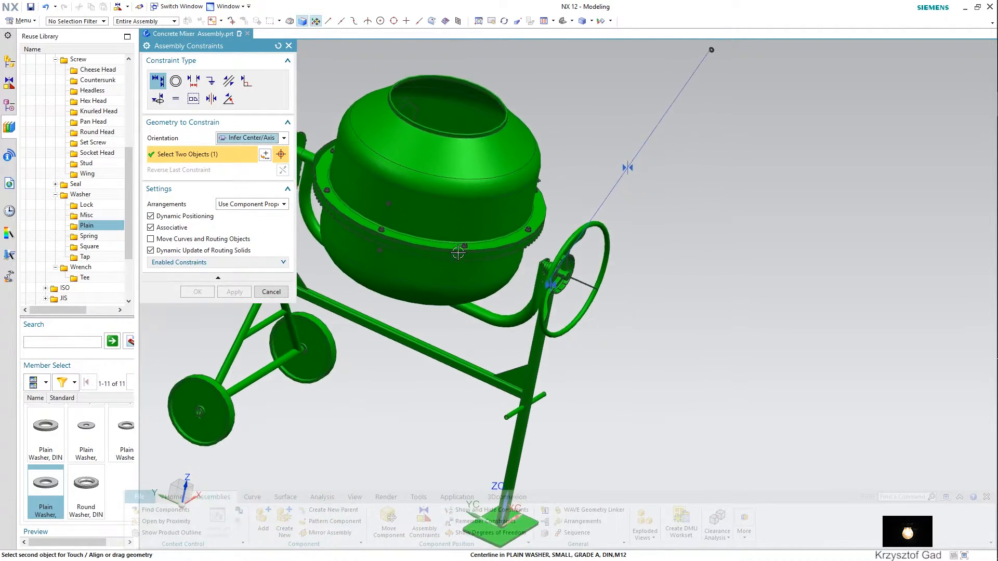
scroll(465, 257, "up", 8)
scroll(471, 263, "up", 6)
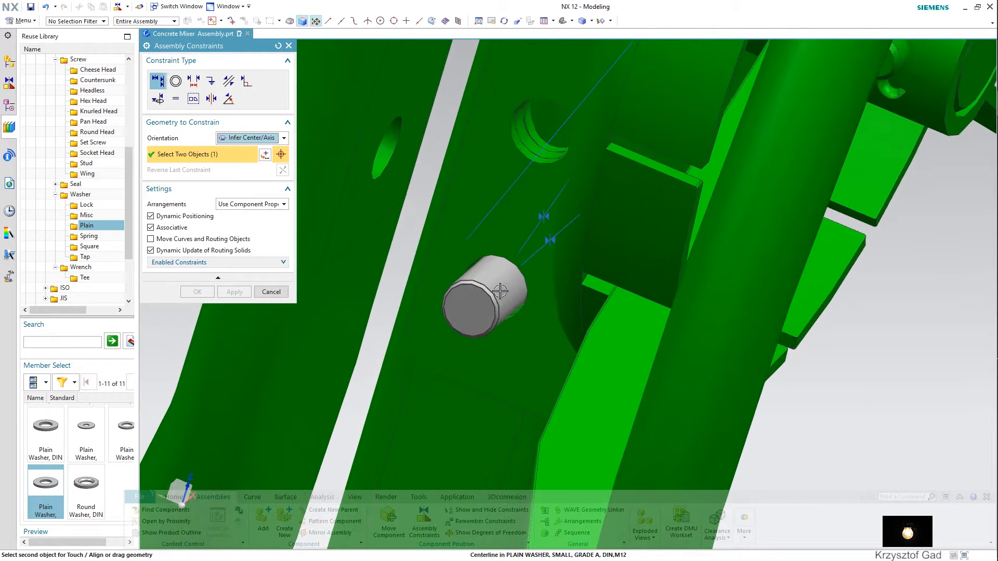
left_click(500, 286)
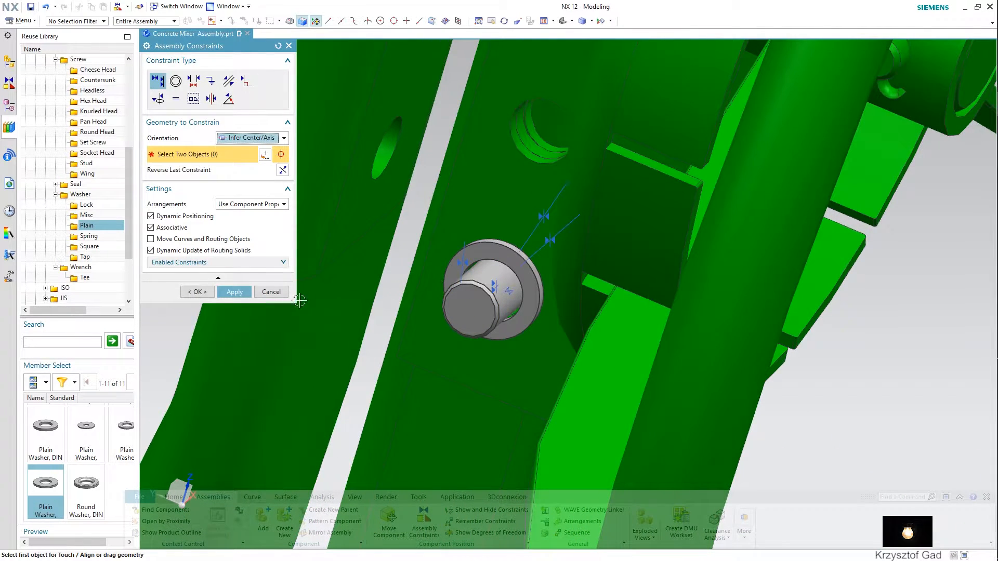
left_click(235, 292)
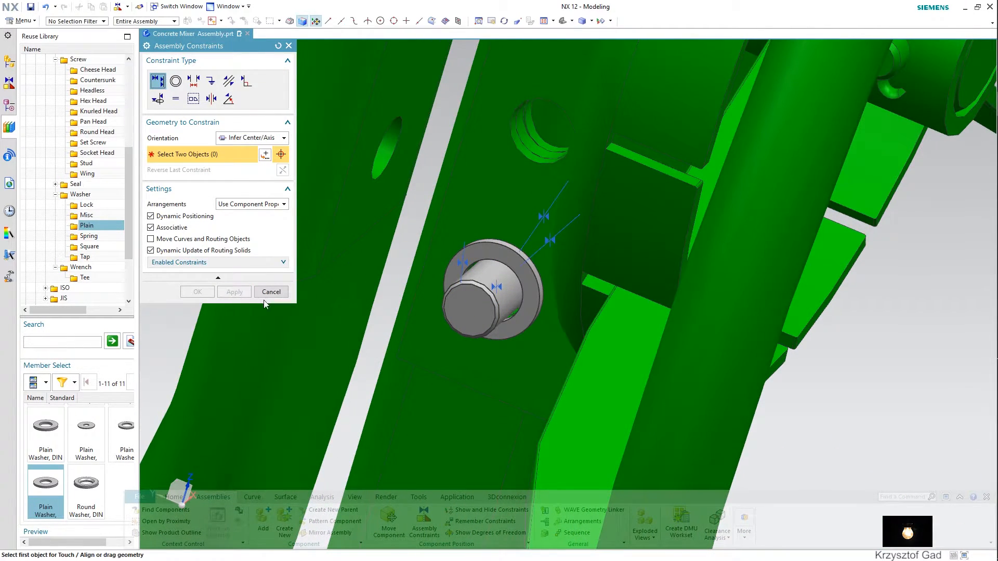
left_click(271, 293)
Open the Hex nut folder in the DIN section of the Reuse Library and locate Hex Nut, DIN 934.
scroll(76, 208, "up", 4)
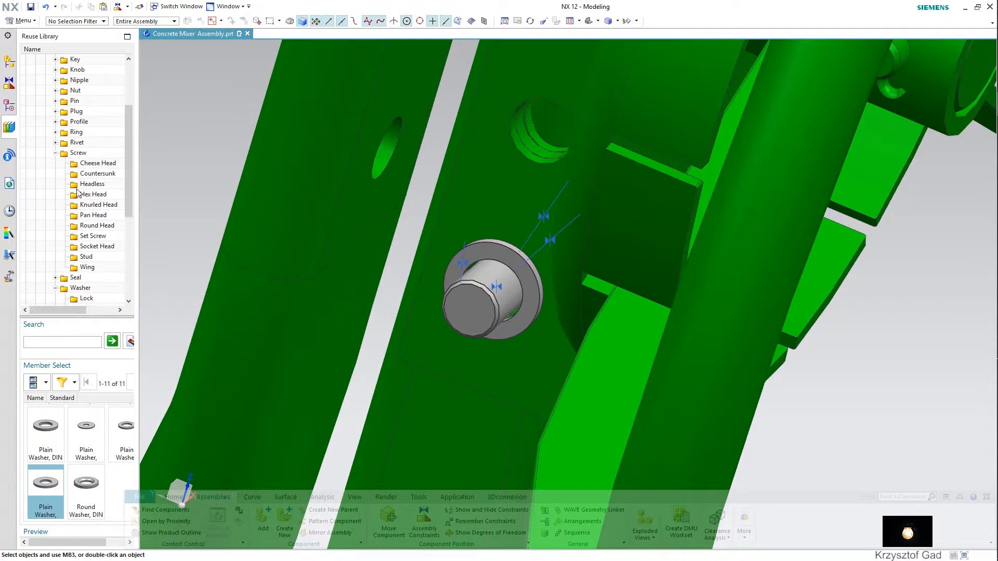
left_click(55, 122)
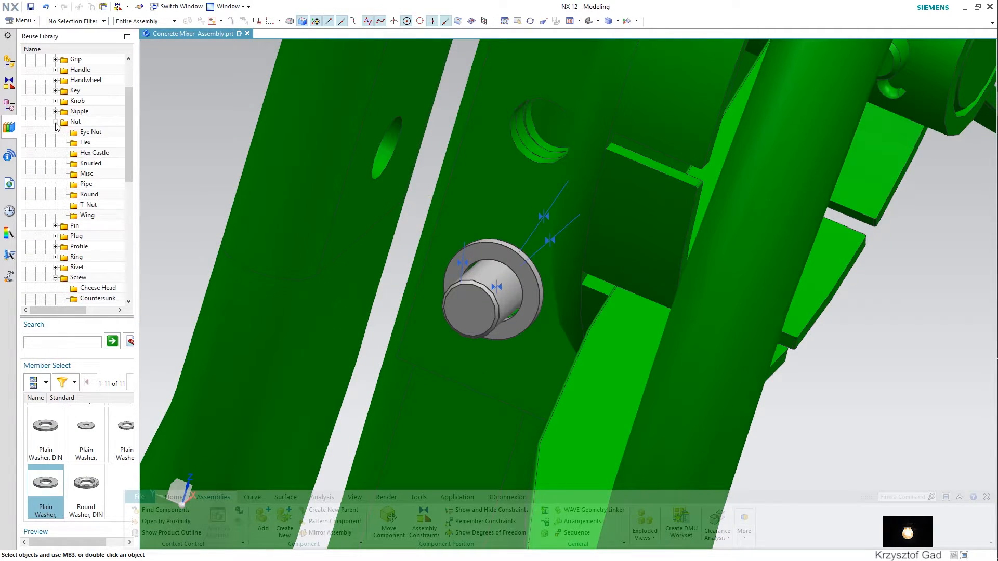
left_click(84, 143)
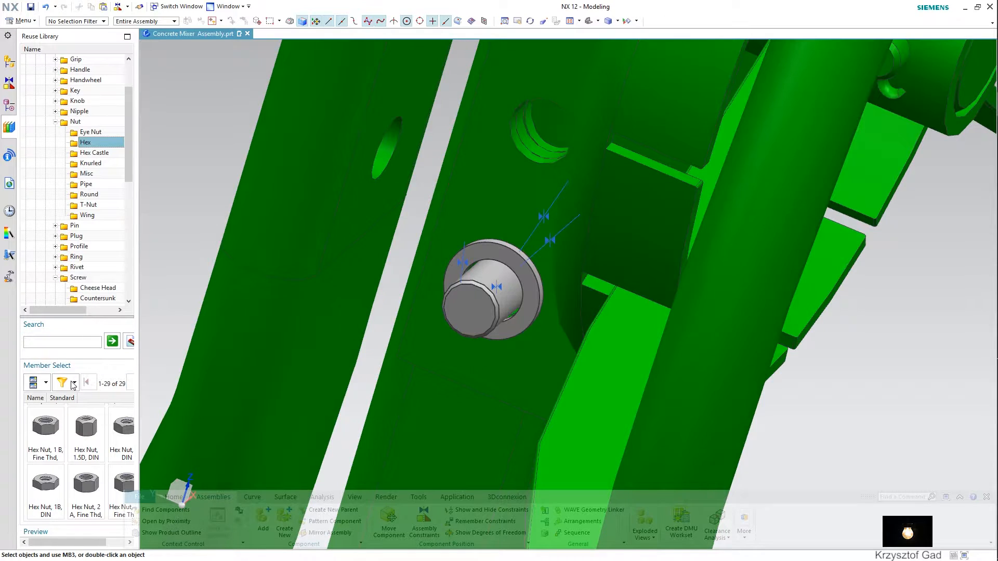
scroll(95, 436, "down", 3)
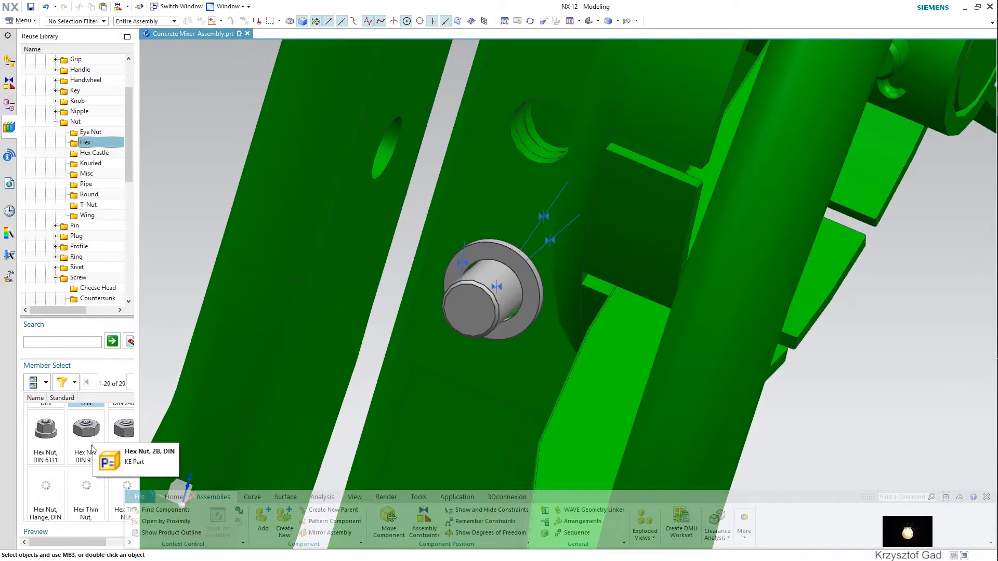
scroll(95, 436, "down", 1)
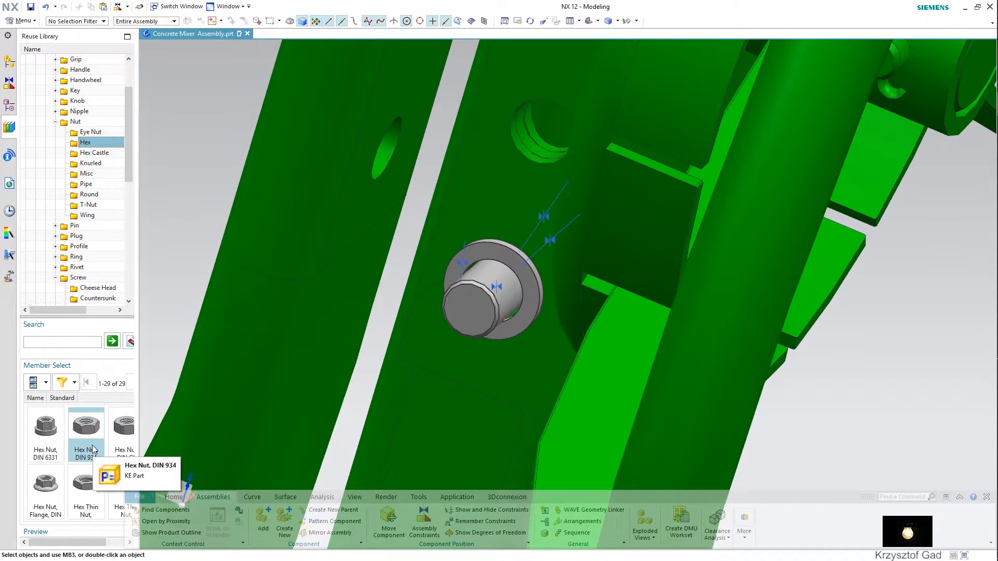
Add one Hex Nut, DIN 934, size M12x1.75, to the assembly near the handwheel lock plate.
left_click_drag(88, 437, 196, 205)
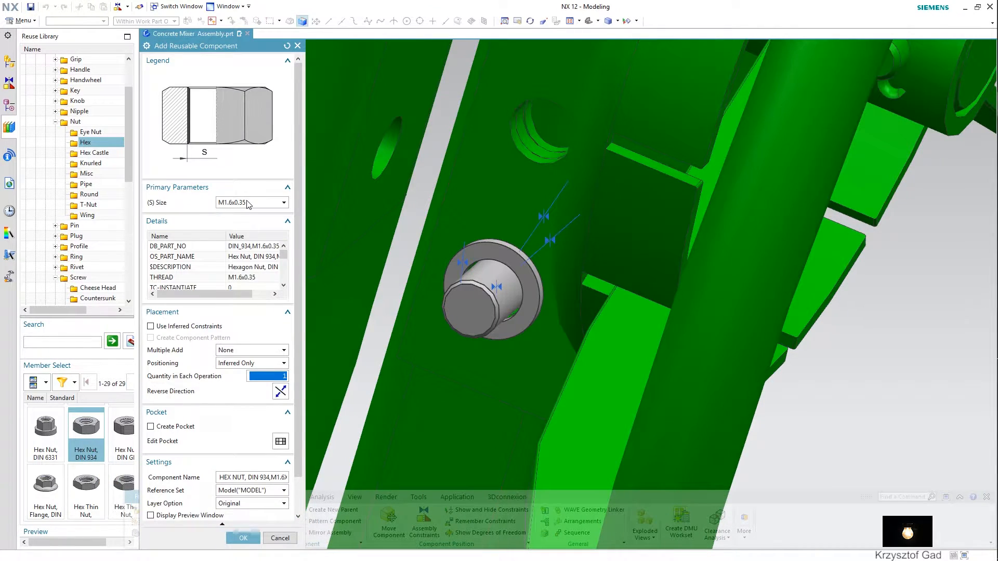
left_click(248, 204)
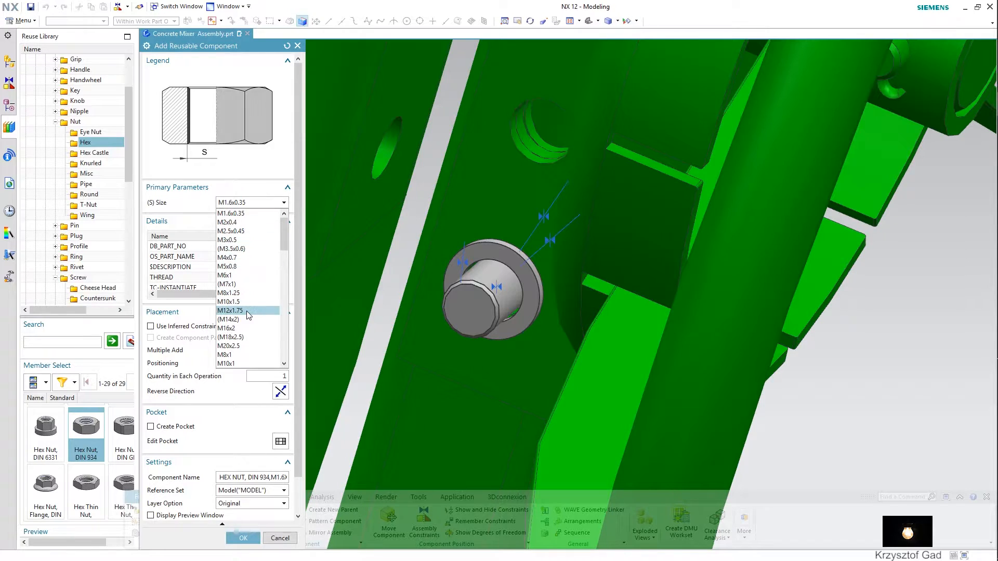
left_click(247, 311)
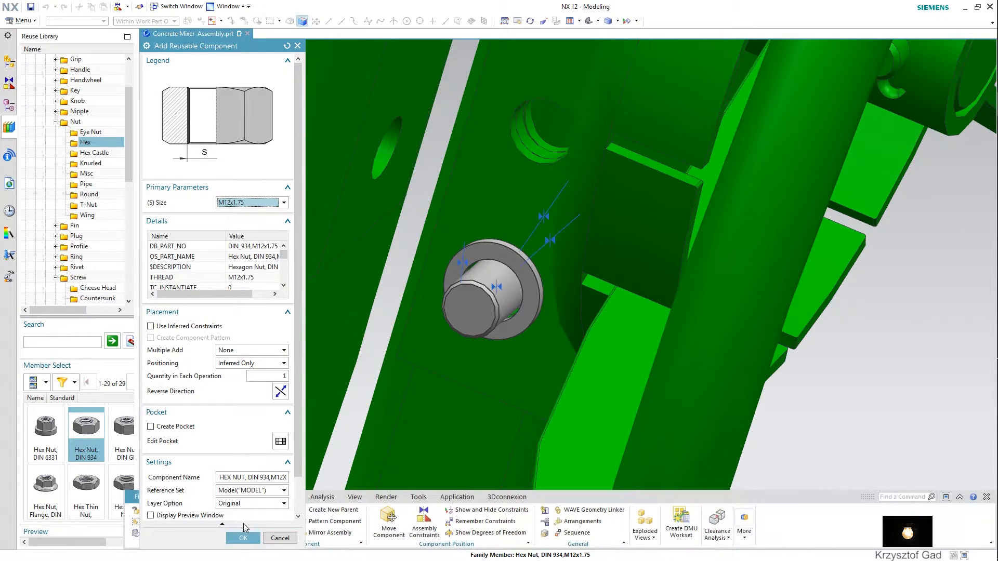
left_click(243, 538)
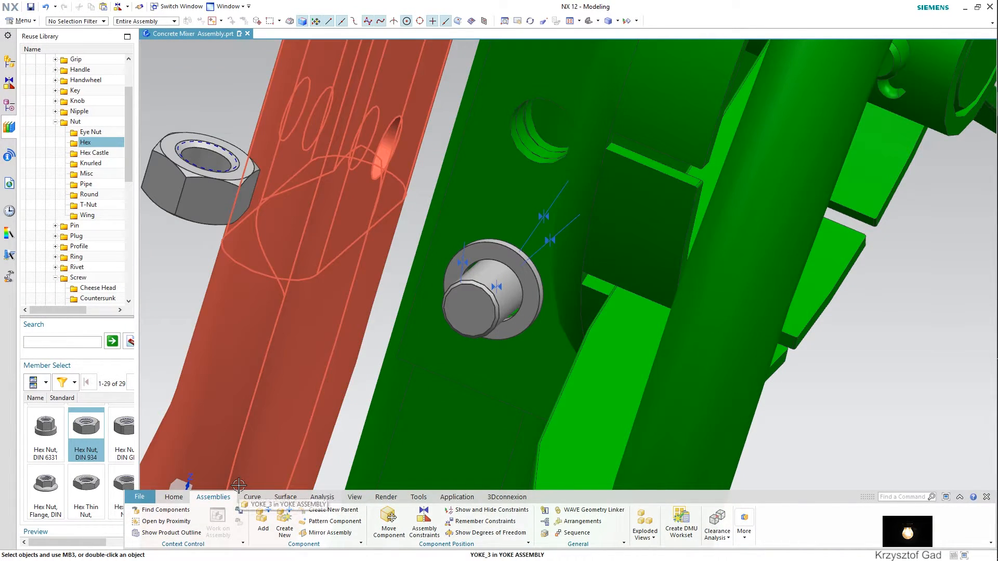
Align the hex nut's centerline with the M12x60 hex screw's axis using Touch/Align with Infer Center/Axis.
scroll(208, 368, "down", 1)
middle_click_drag(178, 467, 220, 482, "shift")
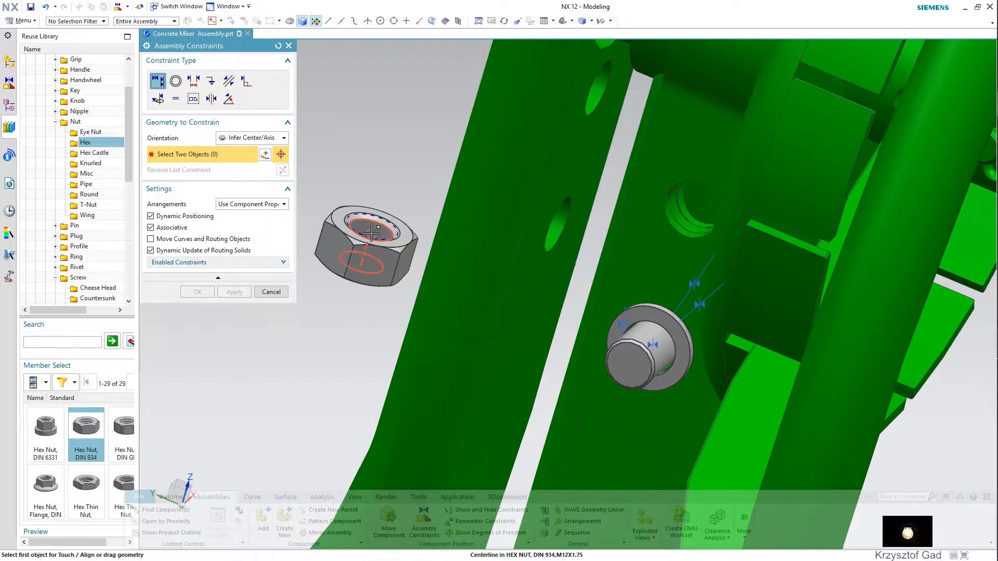
left_click(659, 343)
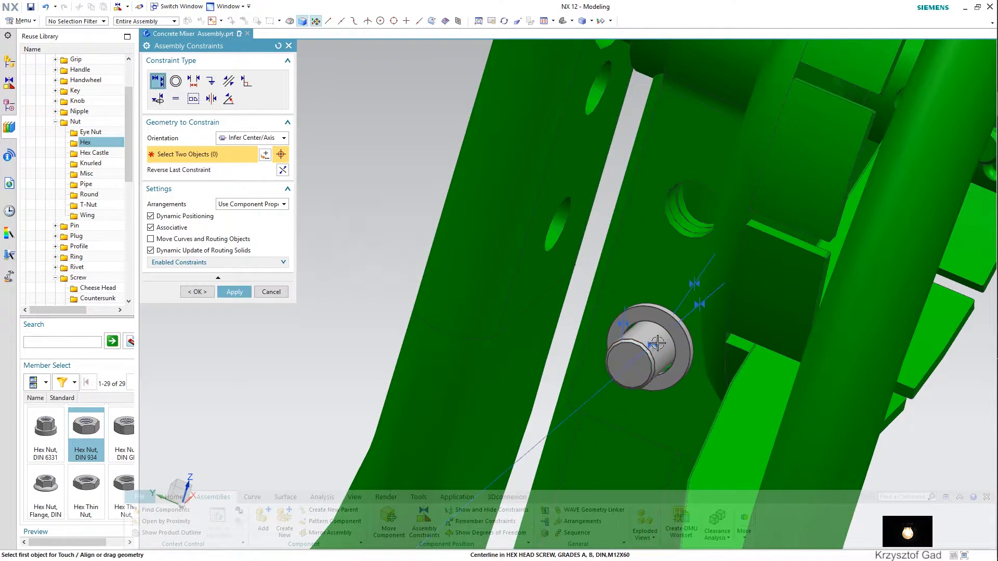
left_click(247, 294)
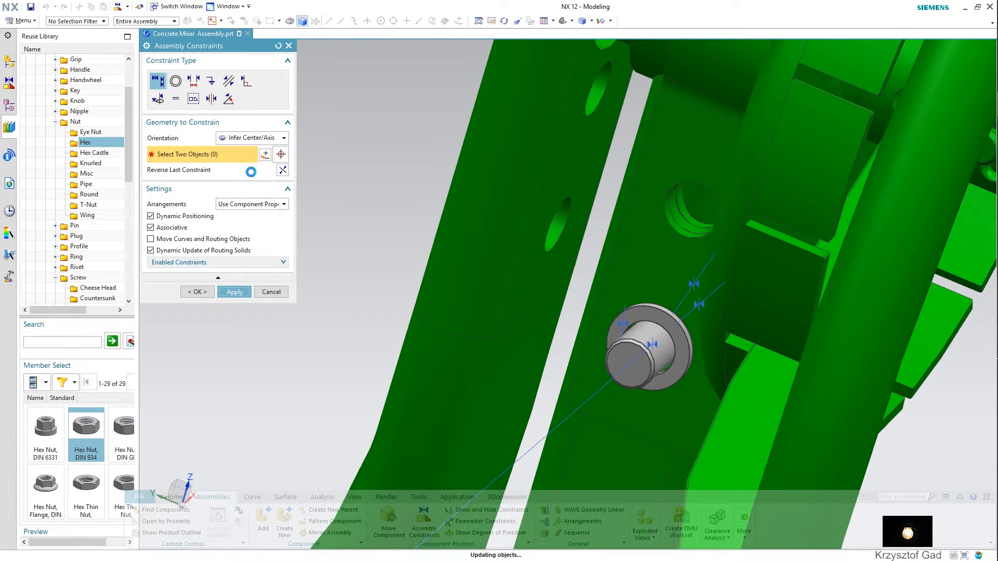
Add a Touch constraint between the M12 washer's outer face and the hex nut's end face.
left_click(248, 139)
left_click(247, 161)
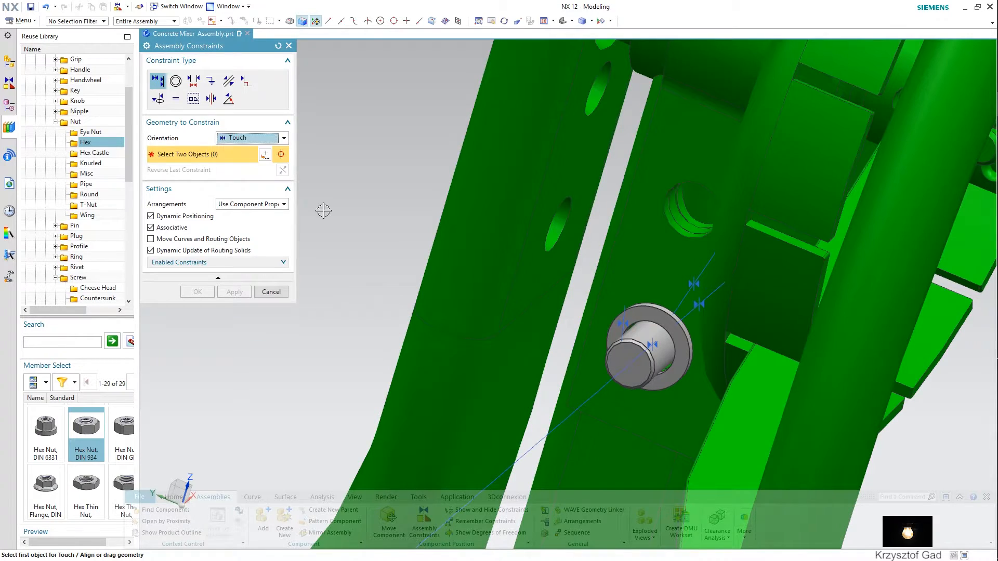
left_click(640, 314)
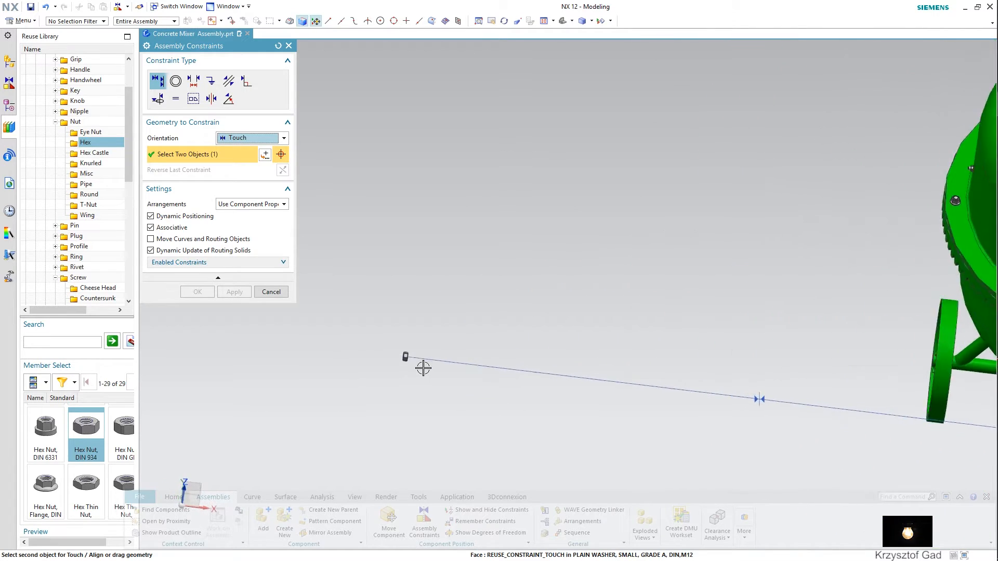
left_click(516, 411)
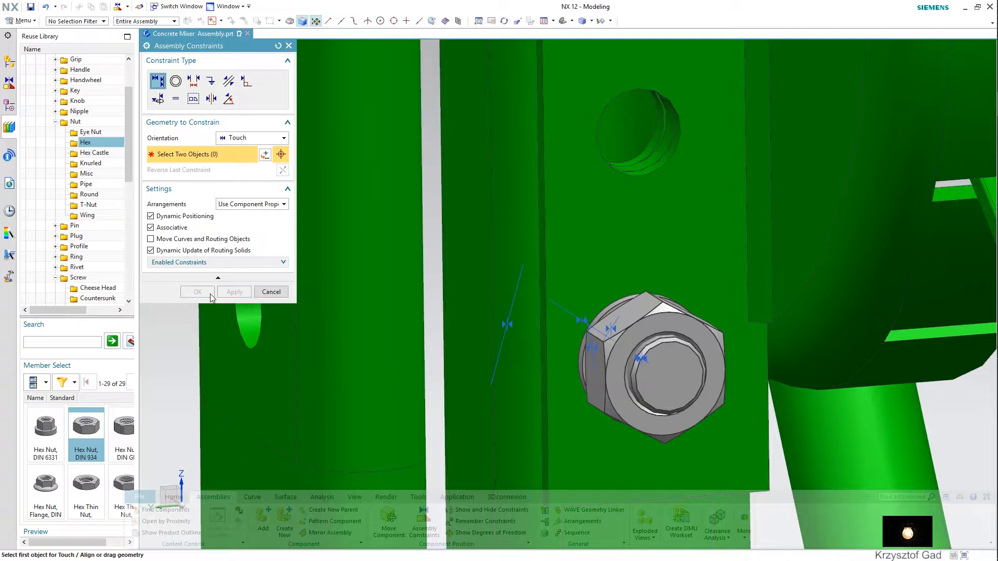
left_click(269, 292)
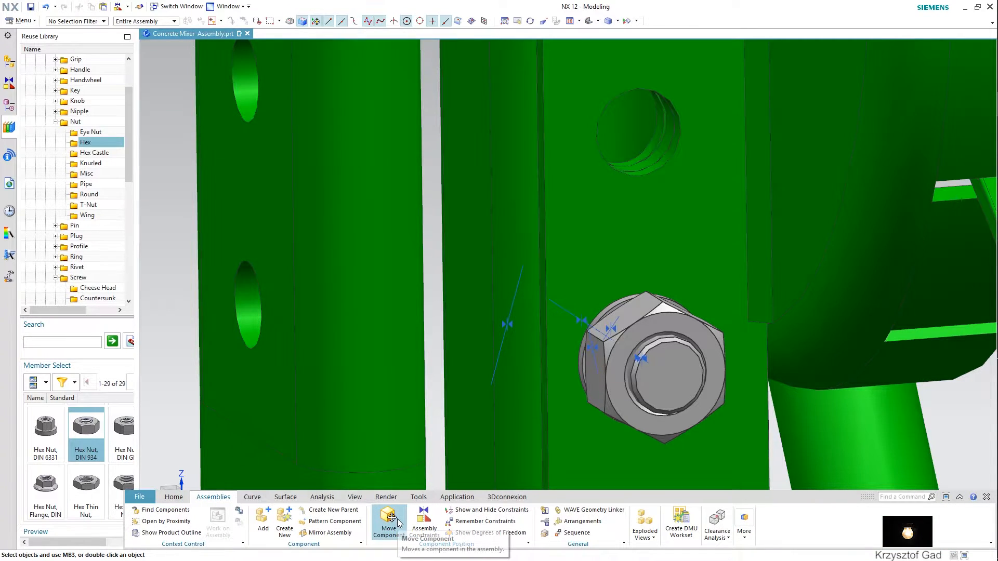
Measure the distance from the washer's center to the center of the lock plate's upper hole with Simple Distance.
left_click(335, 497)
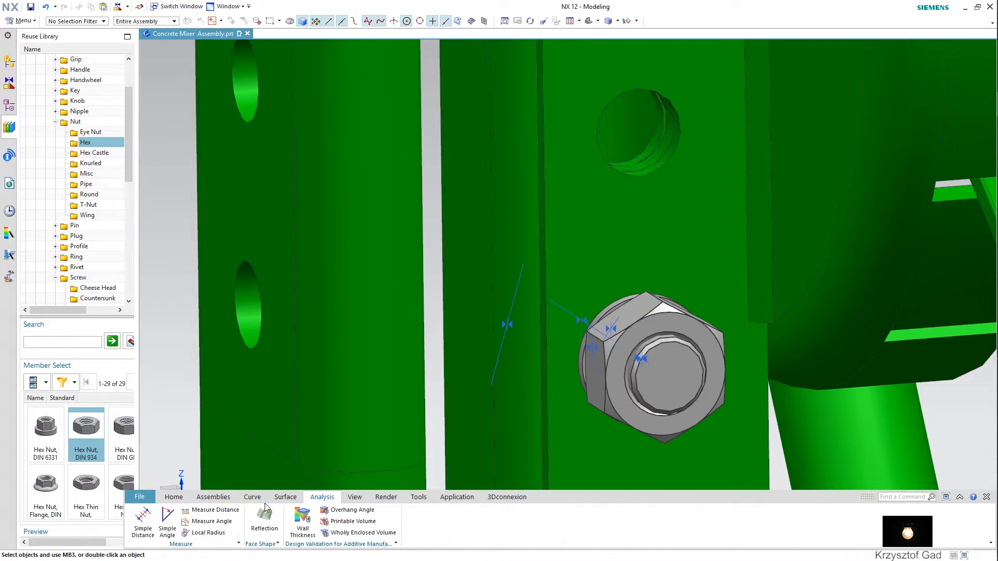
left_click(143, 519)
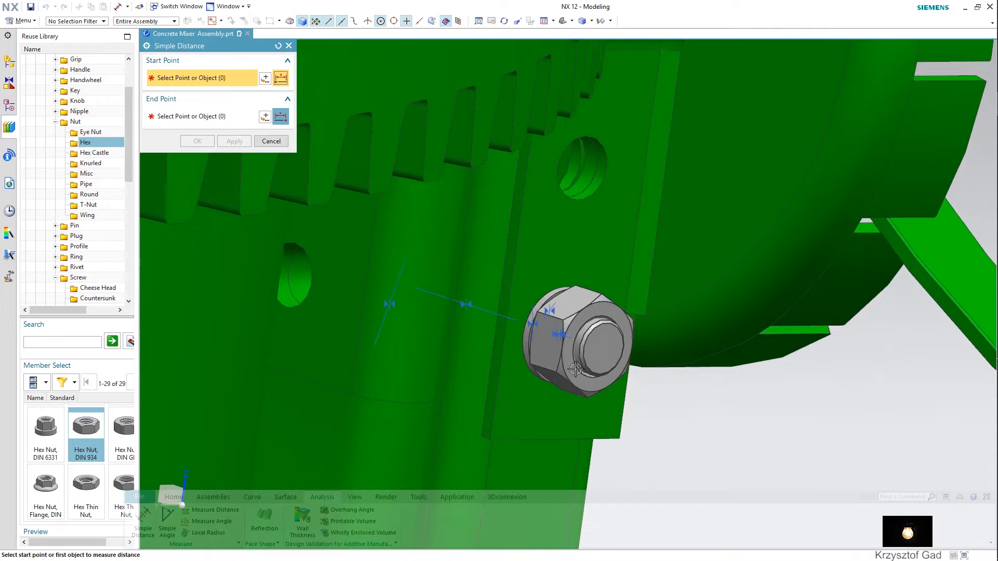
left_click(525, 335)
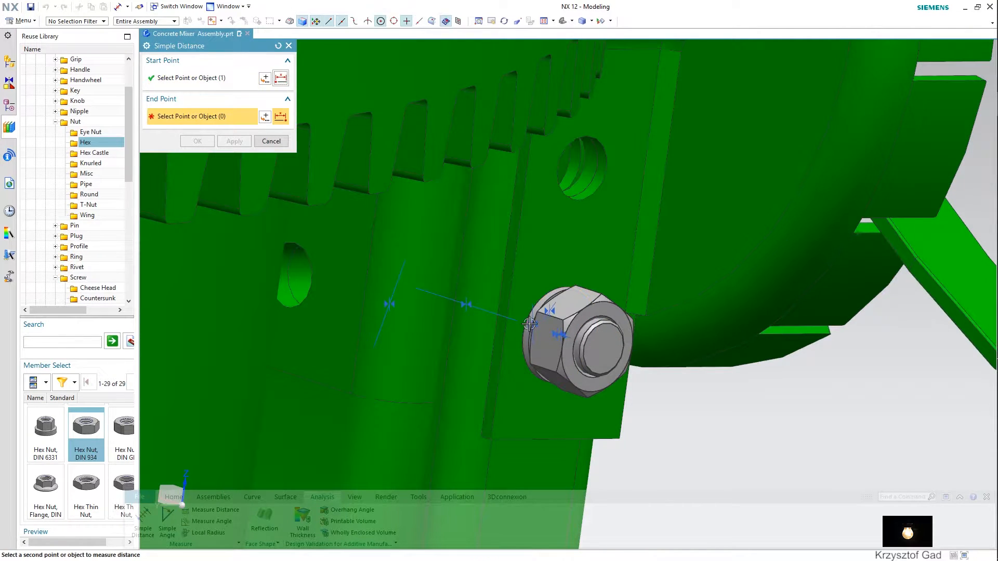
left_click(581, 166)
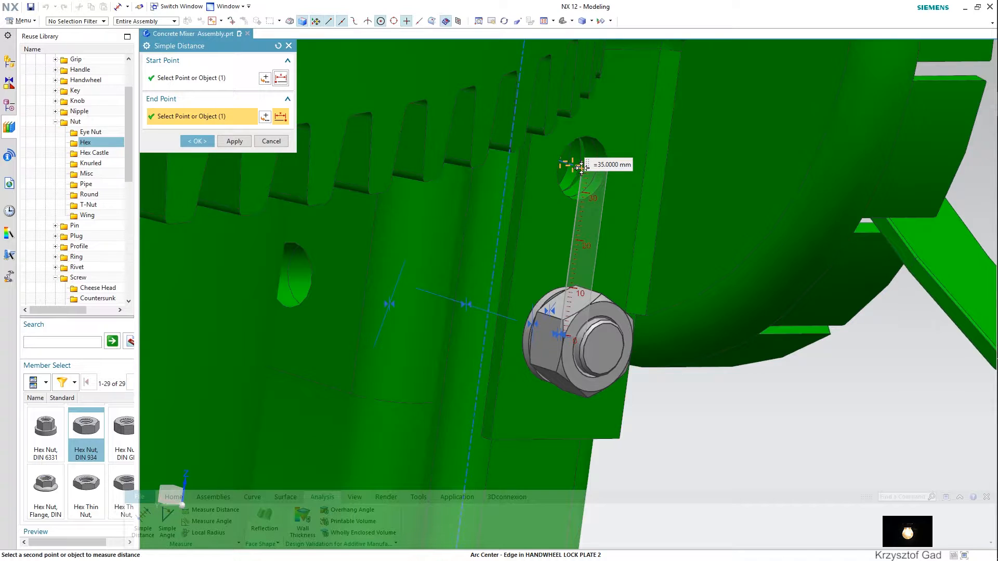
left_click(289, 47)
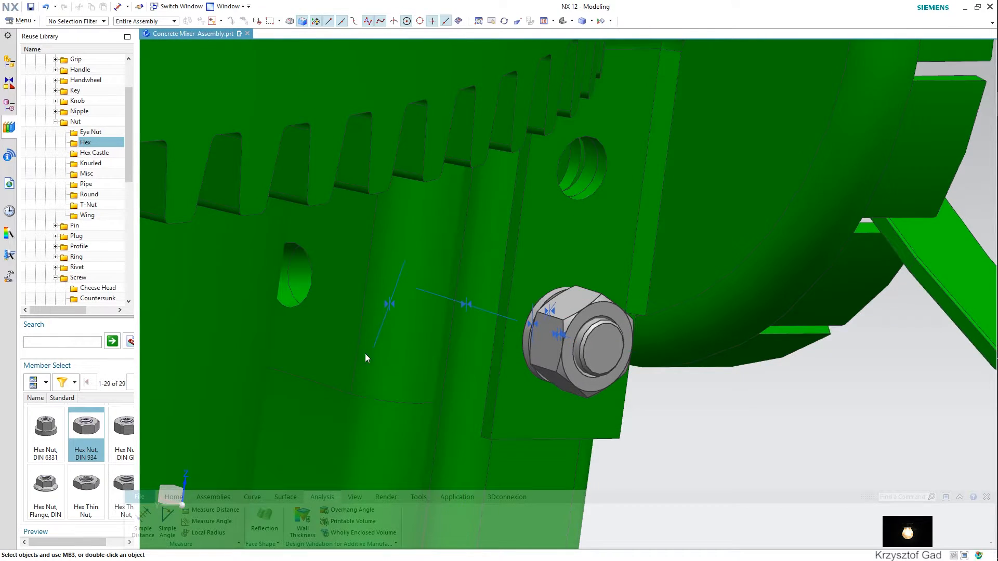
Pattern the hex nut, screw and washer linearly along the lock plate's edge toward the upper hole, with count 2 and 35 mm pitch.
left_click(230, 499)
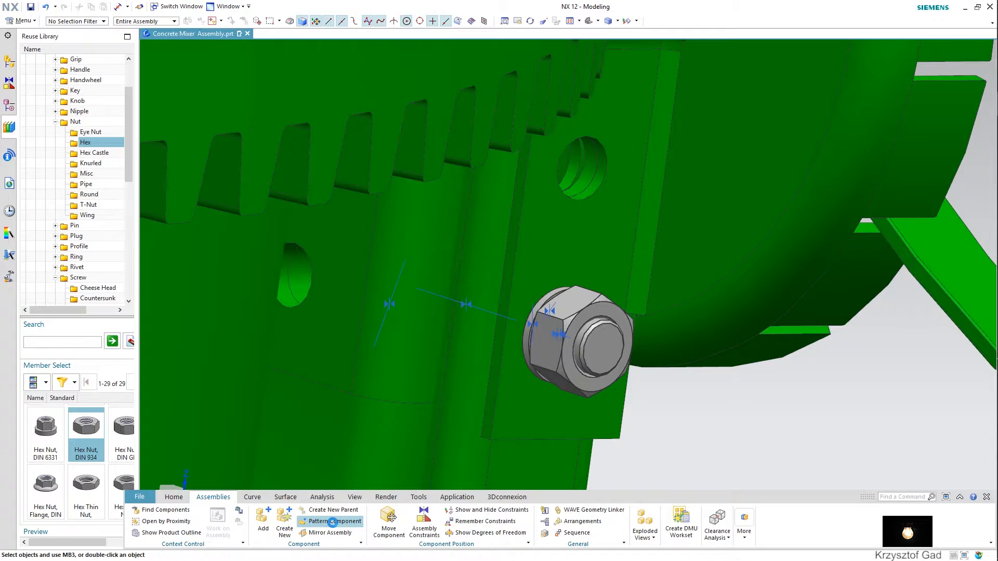
left_click(333, 522)
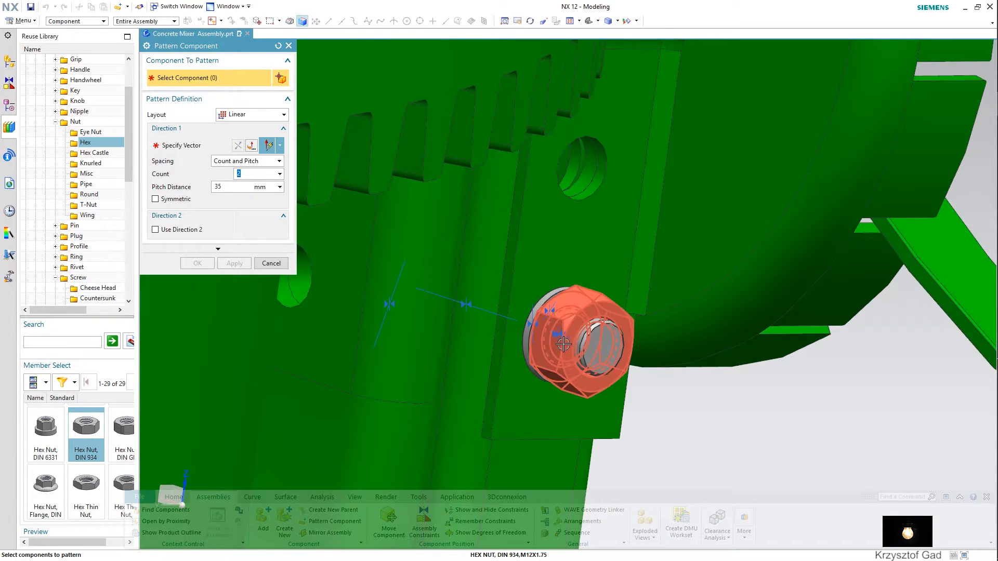
left_click(565, 344)
left_click(599, 346)
left_click(526, 338)
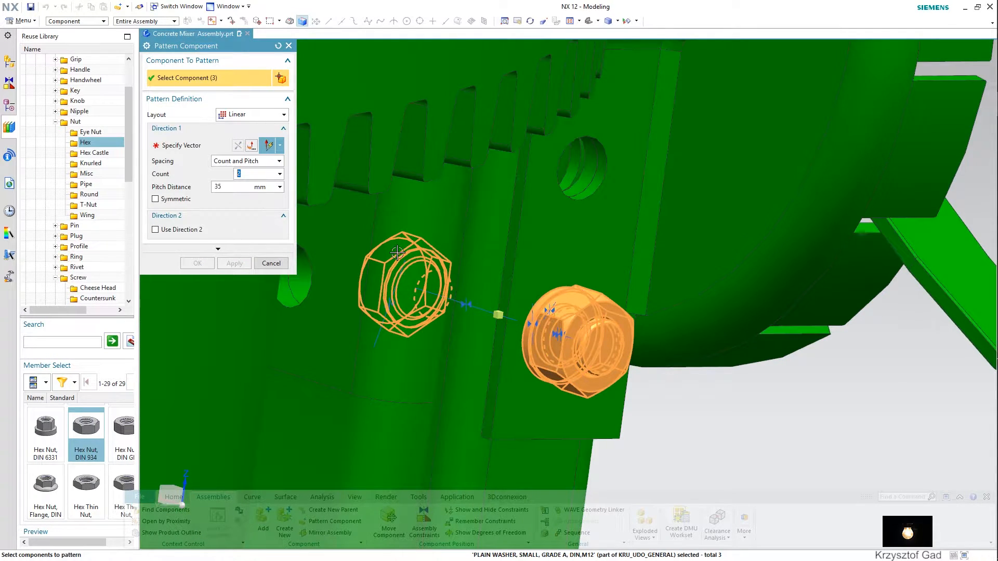
left_click(200, 149)
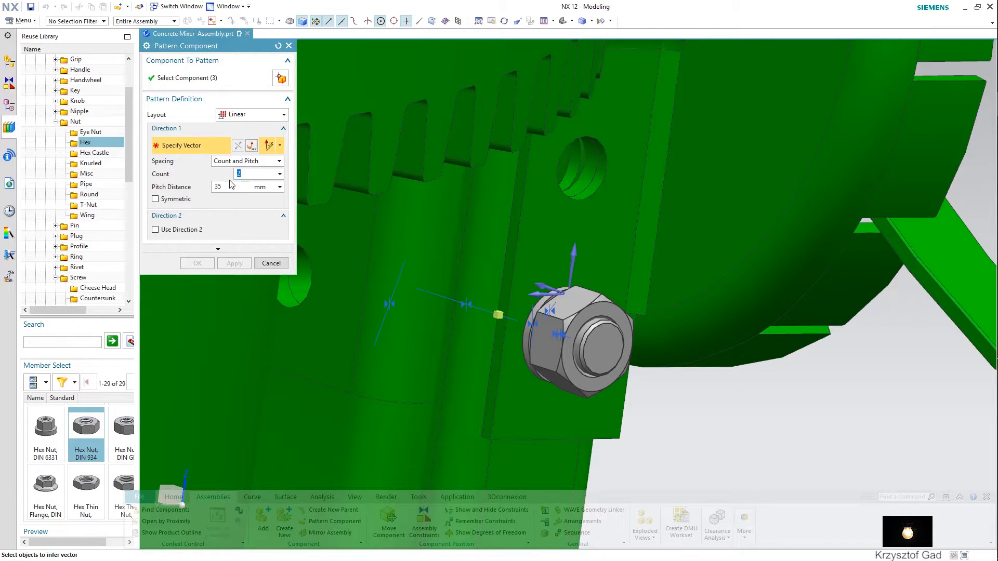
left_click(513, 280)
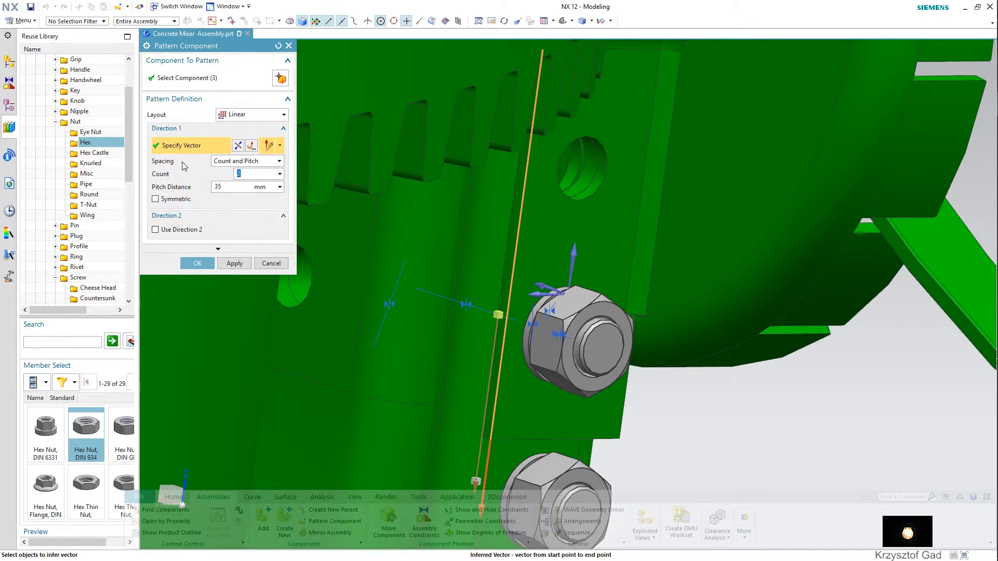
left_click(239, 146)
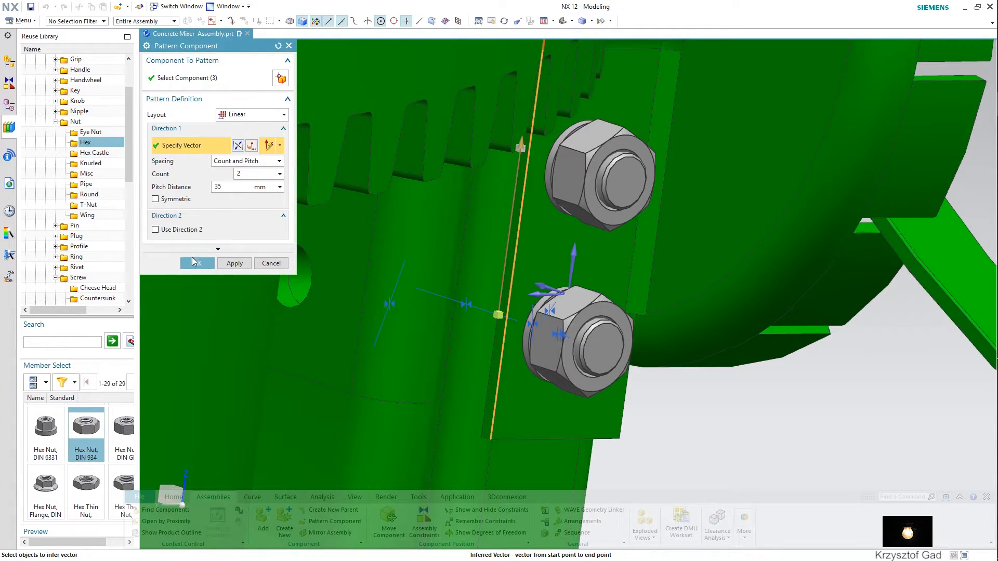
left_click(193, 260)
Add one Hex Head Screw, Grades A, B, DIN, size M12 and length 35, to the assembly near the handwheel.
middle_click_drag(191, 258, 353, 359)
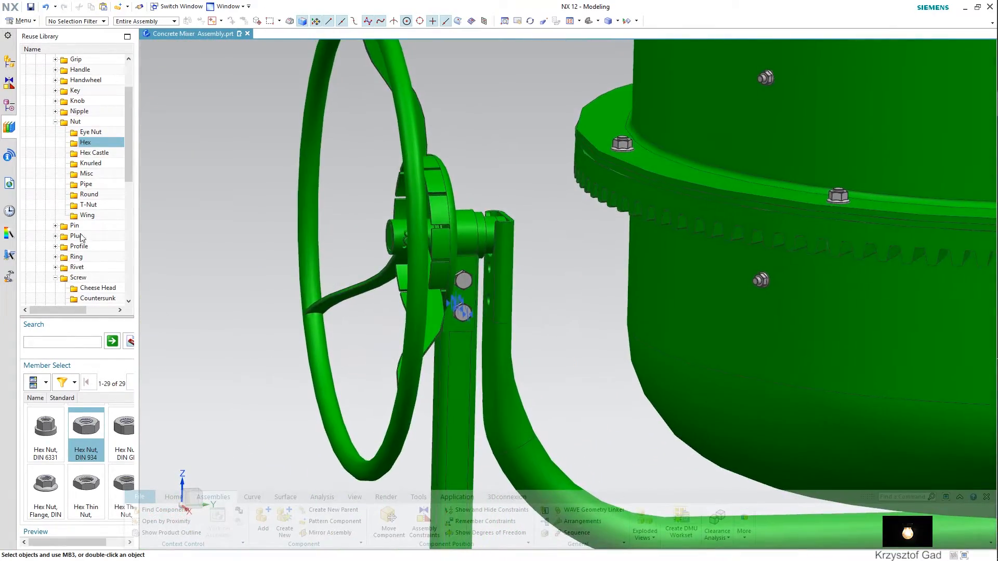
scroll(80, 236, "down", 4)
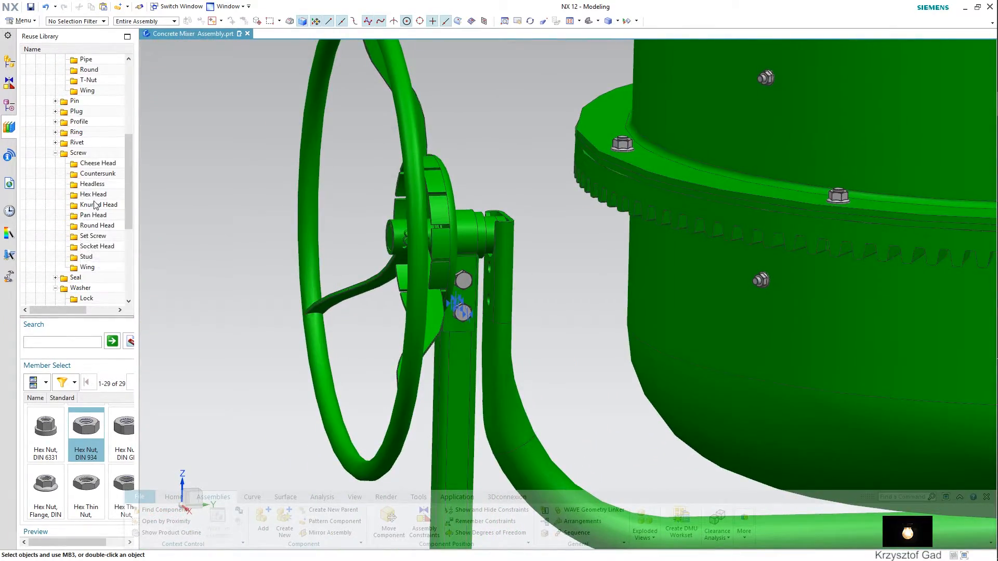
left_click(95, 196)
left_click_drag(91, 489, 288, 343)
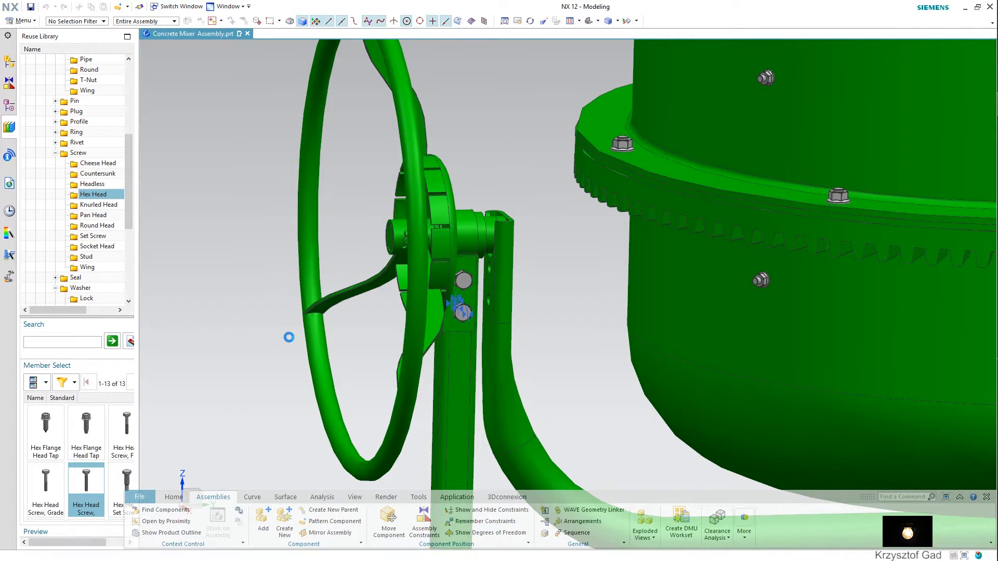
left_click(259, 202)
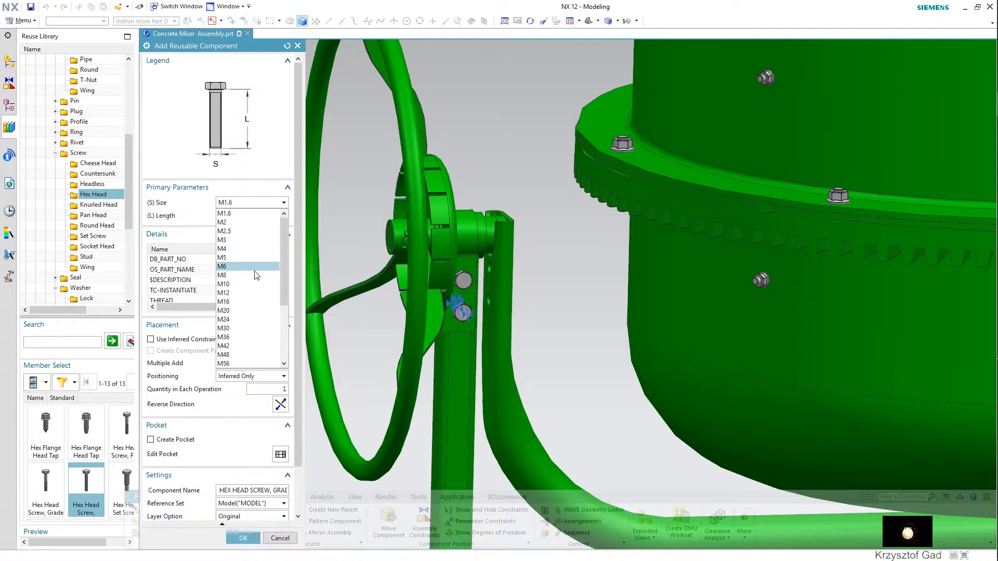
left_click(250, 293)
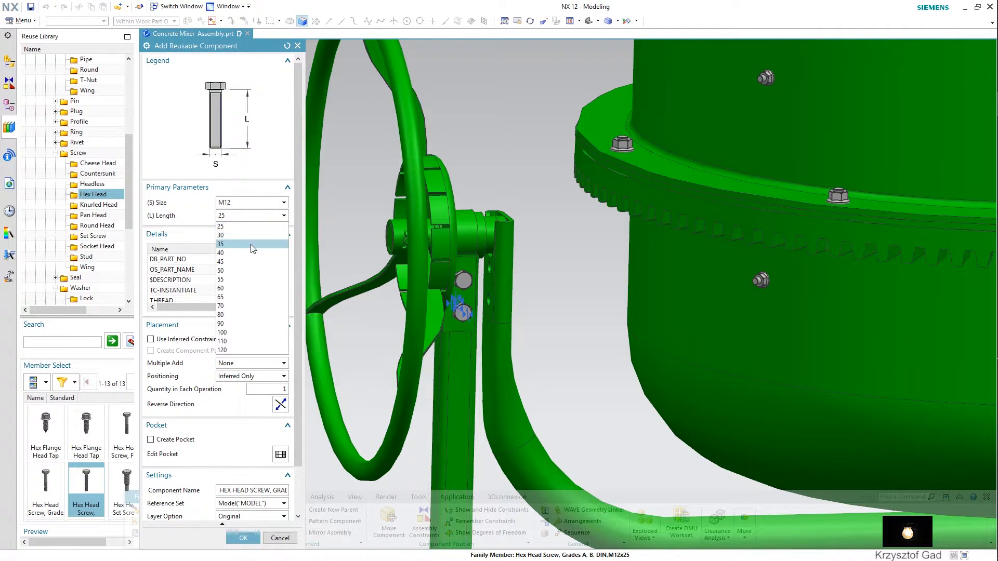
left_click(243, 539)
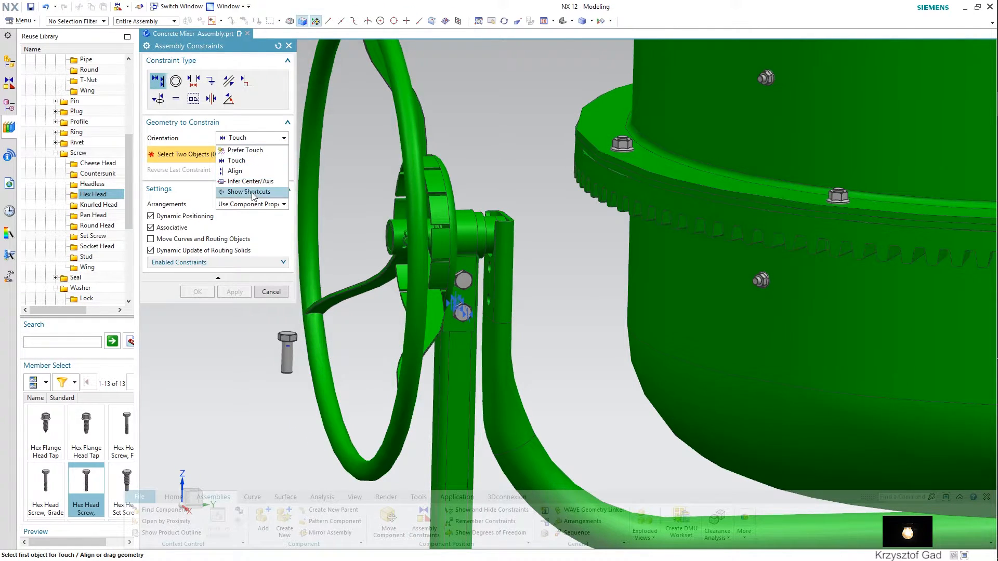
Align the M12x35 screw's centerline with the lower hole's axis in the yoke using Touch/Align with Infer Center/Axis.
left_click(250, 181)
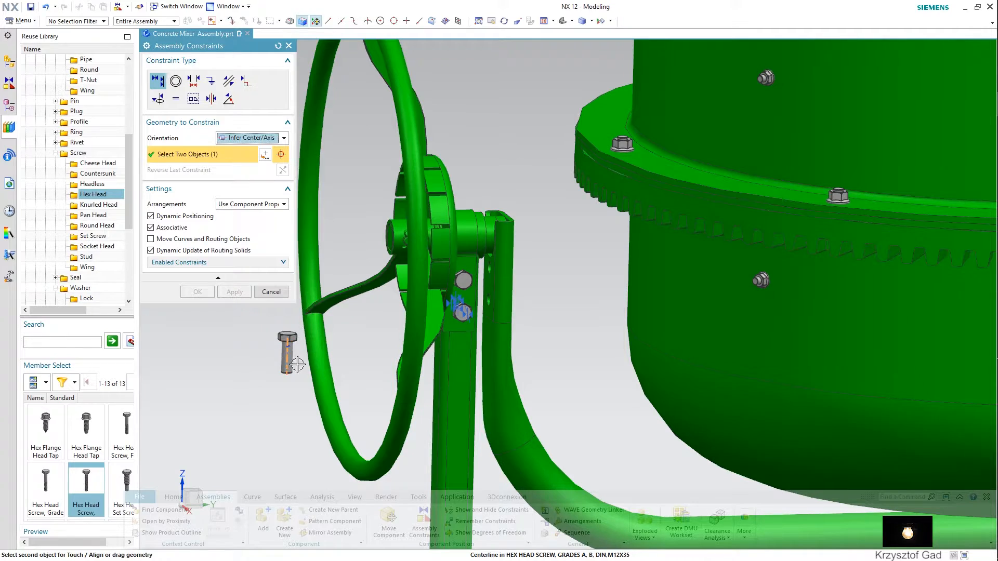
scroll(460, 312, "up", 10)
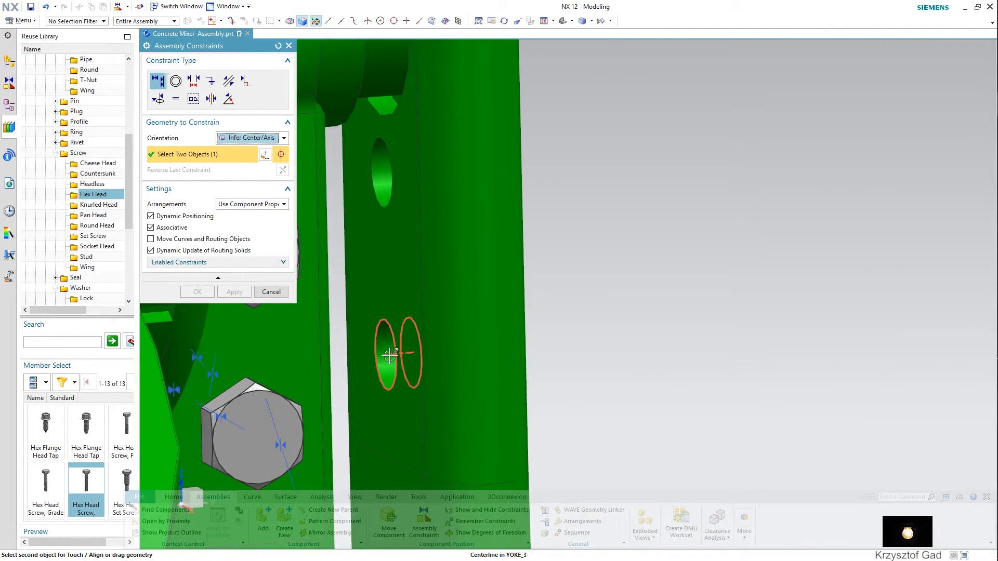
left_click(390, 354)
Add a Touch constraint between the yoke's face on the handwheel side and the underside of the M12x35 screw's head.
scroll(387, 361, "down", 6)
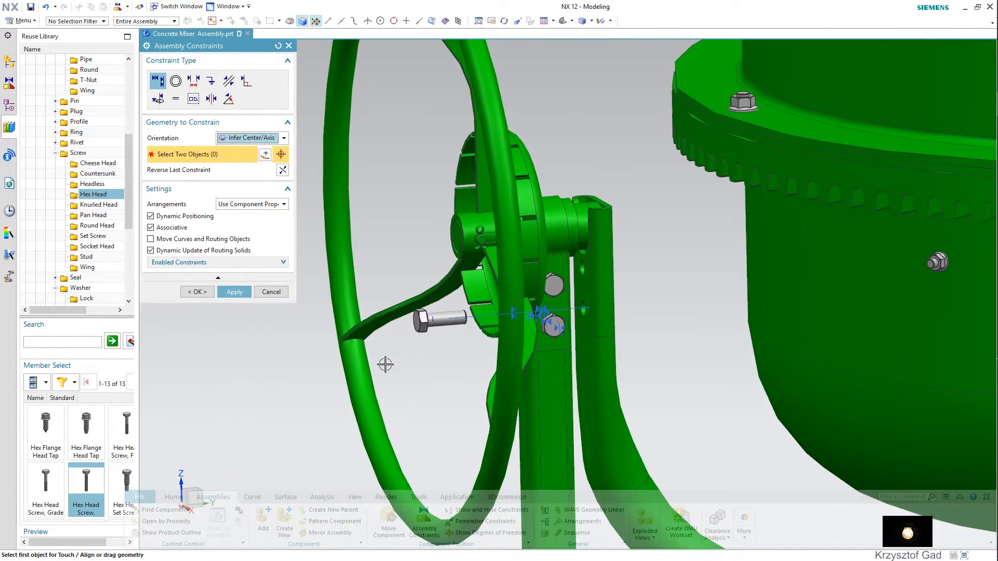
left_click(227, 137)
left_click(244, 159)
scroll(519, 321, "up", 1)
left_click(564, 331)
scroll(430, 354, "up", 5)
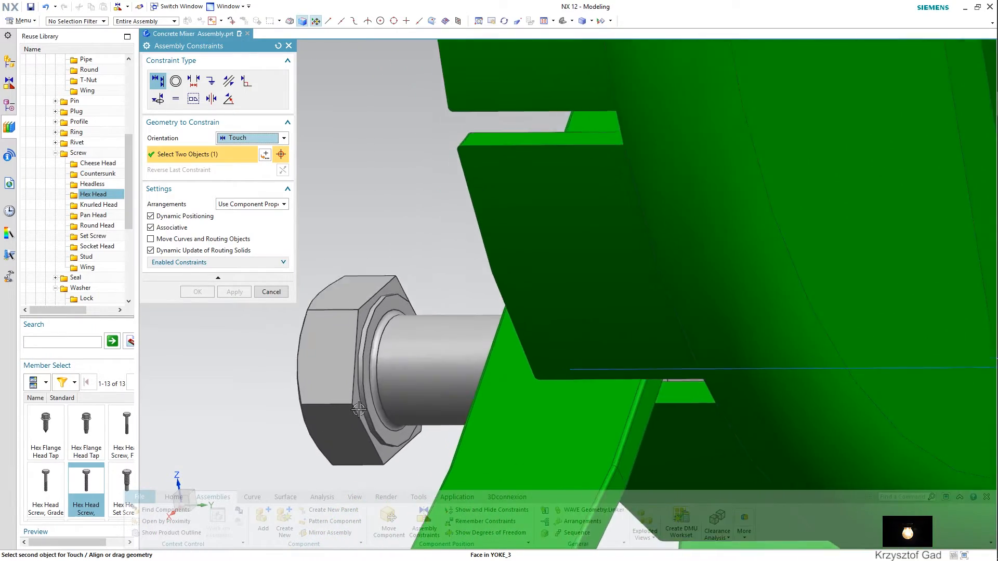
left_click(413, 397)
scroll(413, 397, "down", 5)
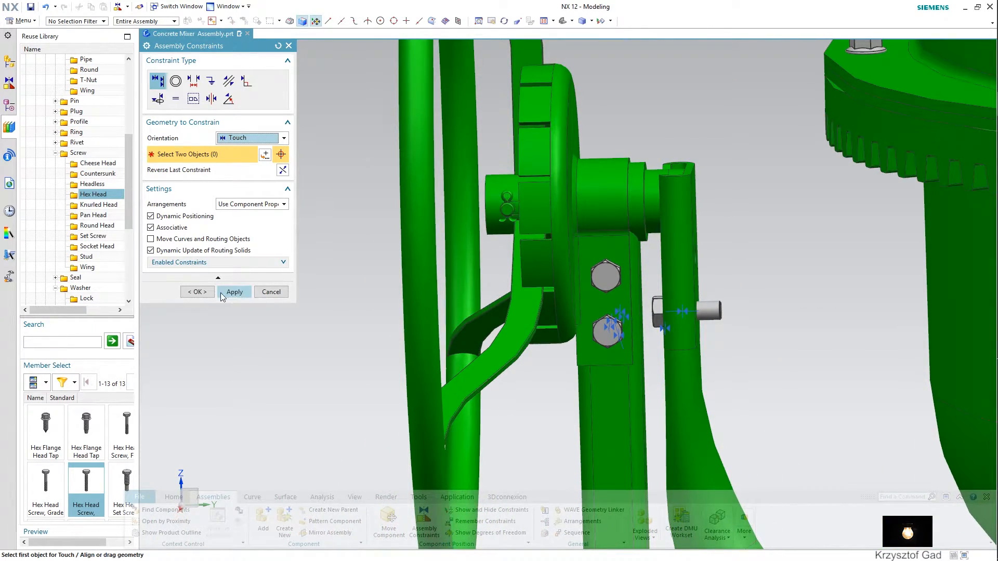
left_click(207, 291)
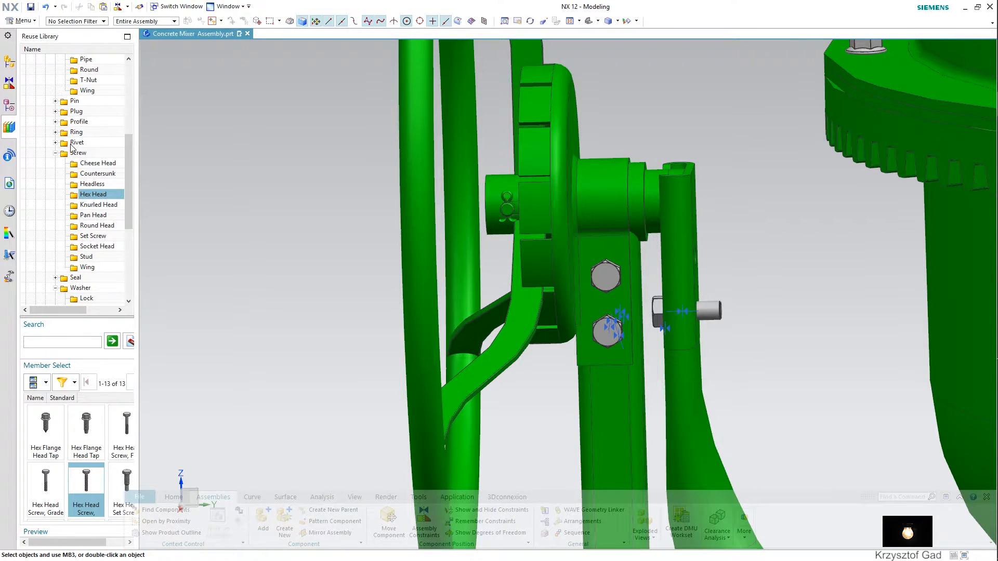
Add one Hex Nut, Flange, DIN, size M12x1.75, to the assembly beside the M12x35 screw's free end.
scroll(77, 148, "up", 3)
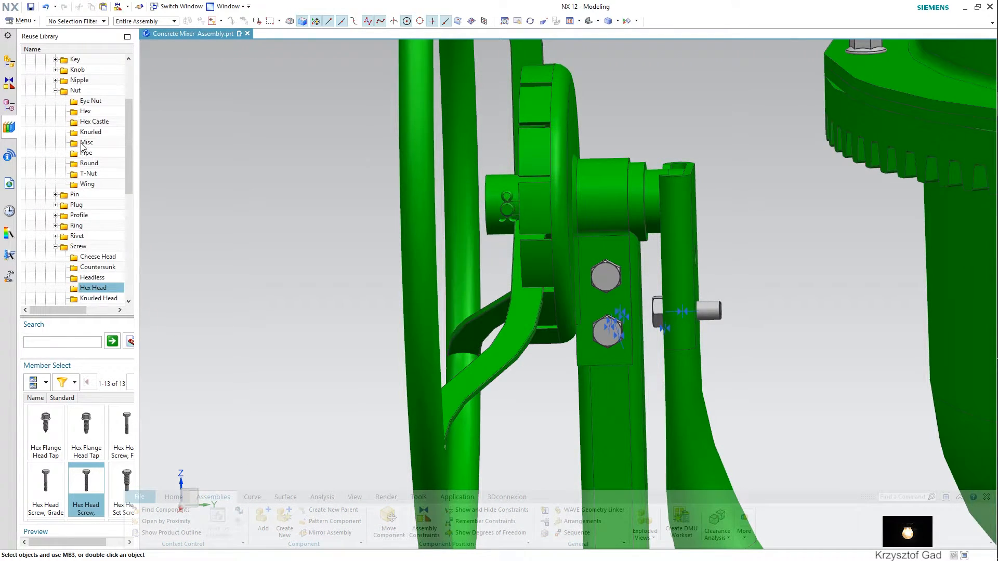
left_click(86, 112)
scroll(53, 436, "down", 3)
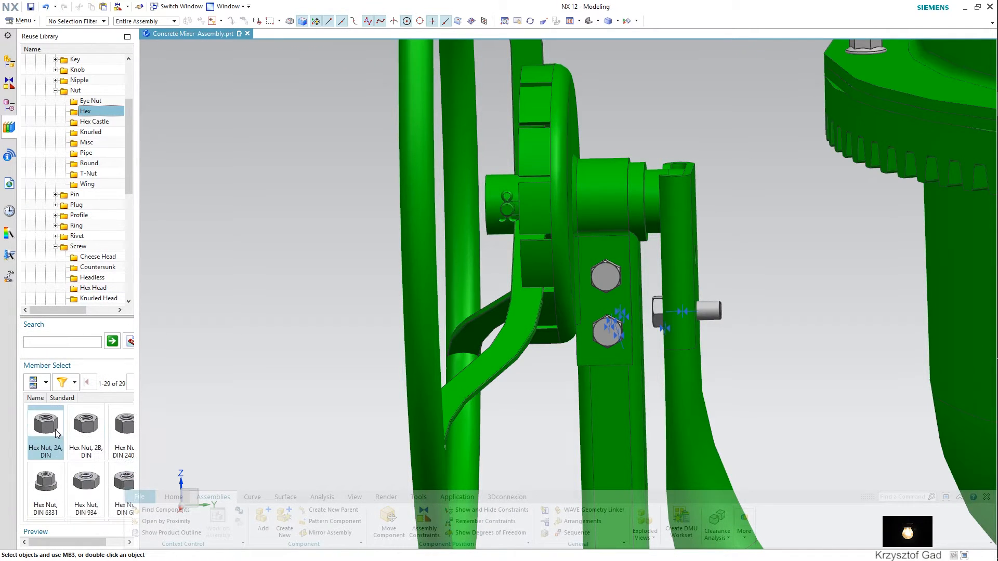
left_click_drag(50, 432, 764, 327)
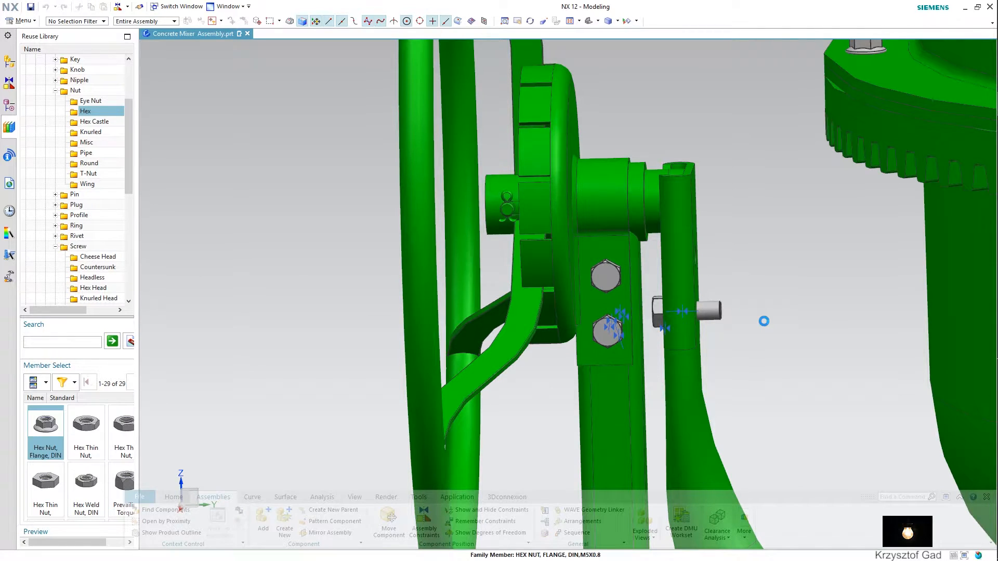
left_click(245, 202)
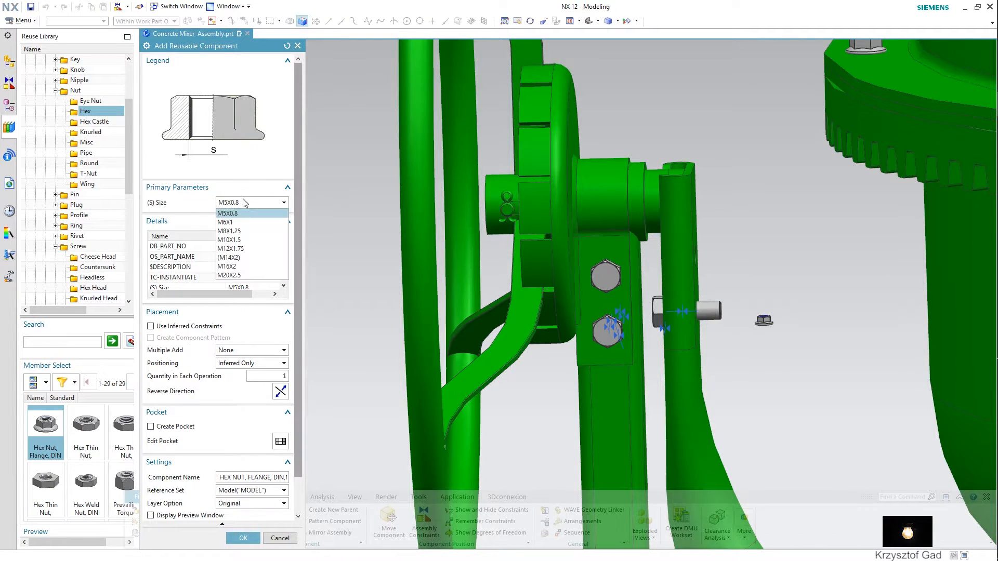
left_click(247, 249)
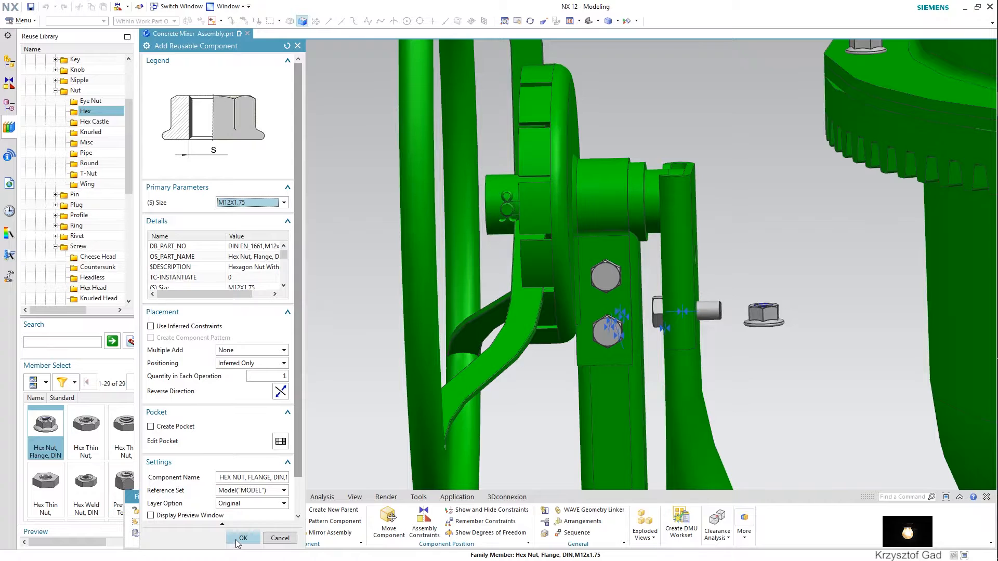
left_click(242, 538)
Add a Touch constraint between the yoke's face on the screw's threaded side and the flange nut's bearing face.
left_click(430, 526)
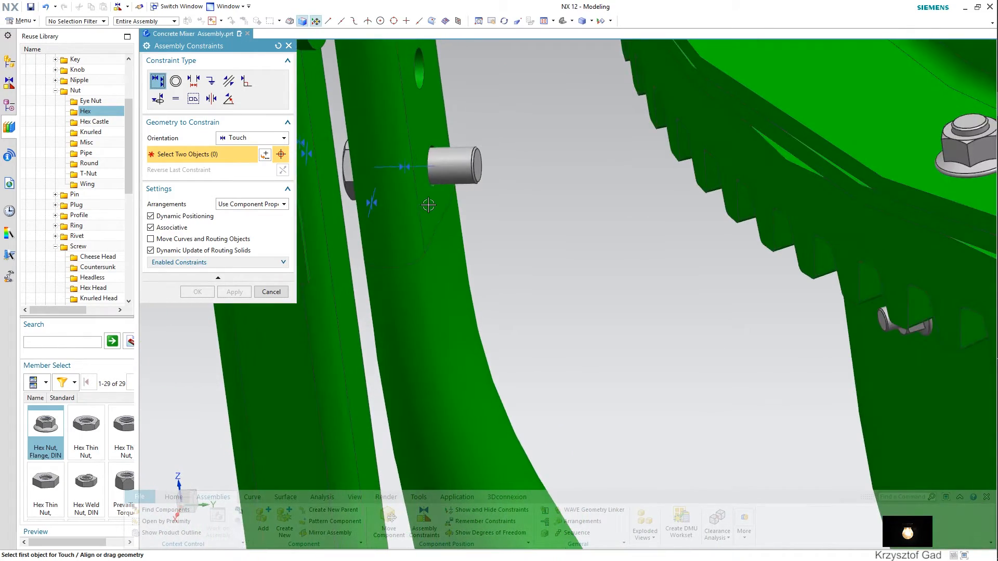
left_click(437, 224)
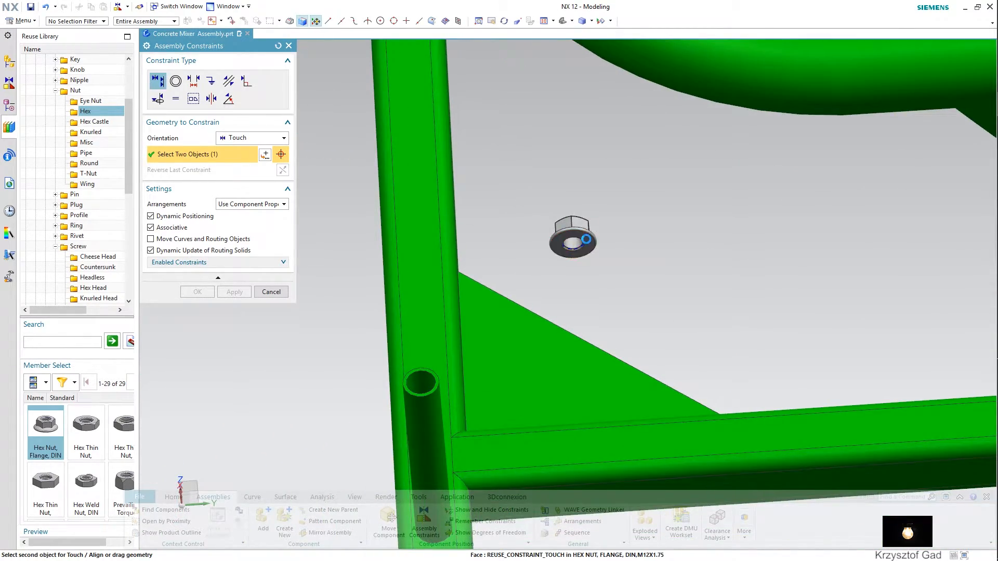
left_click(586, 239)
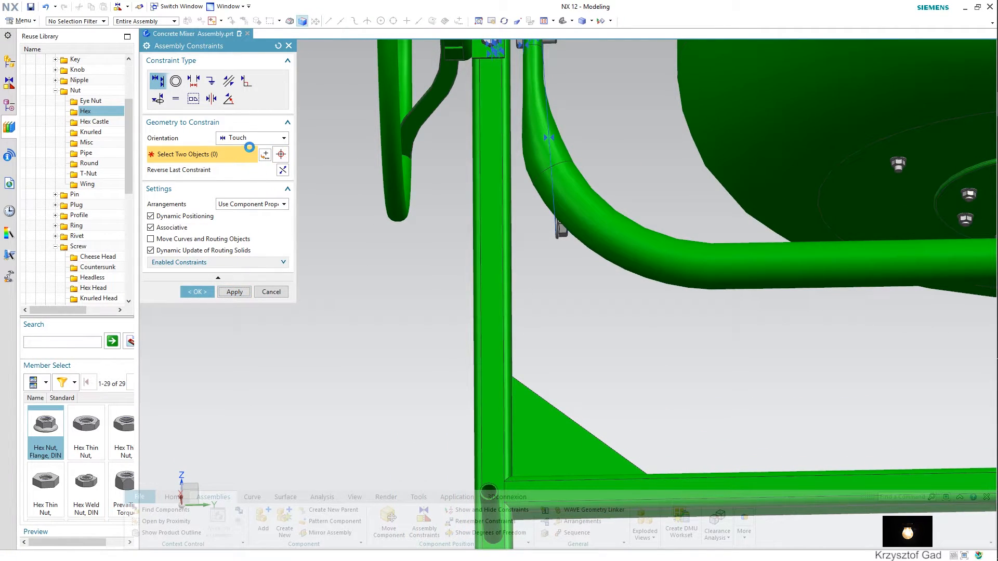
Align the flange nut's centerline with the M12x35 screw's axis using Infer Center/Axis.
left_click(249, 181)
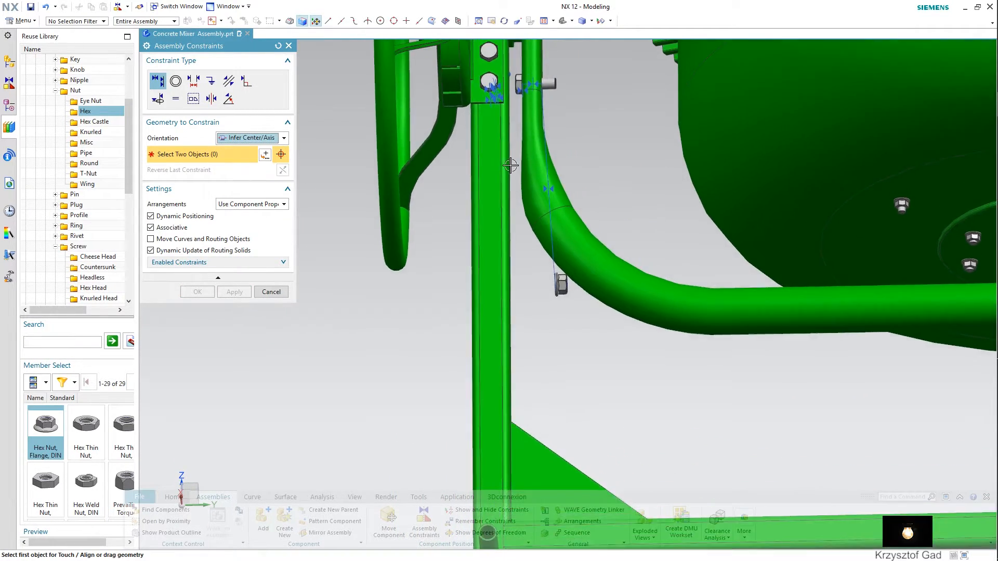
left_click(529, 151)
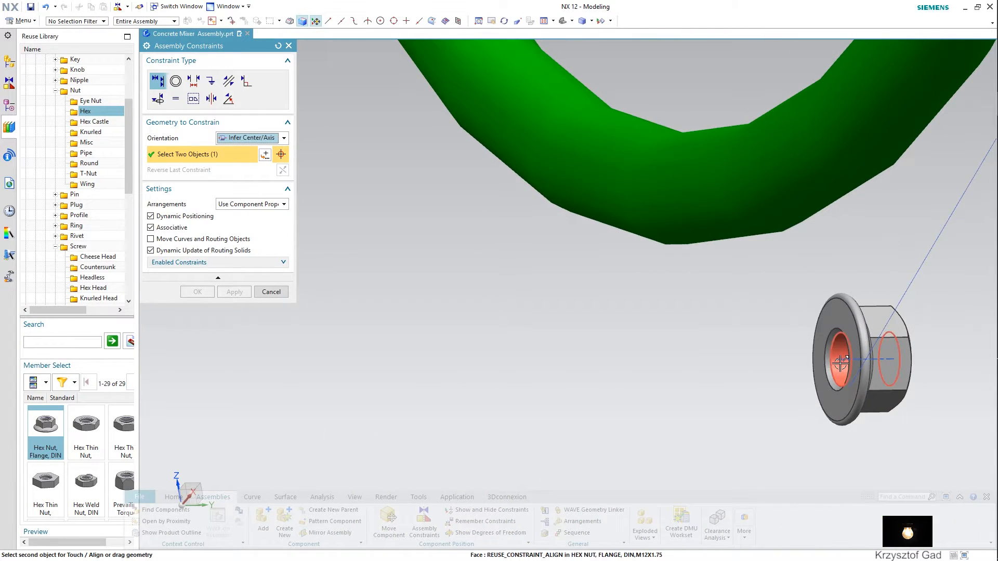
left_click(842, 360)
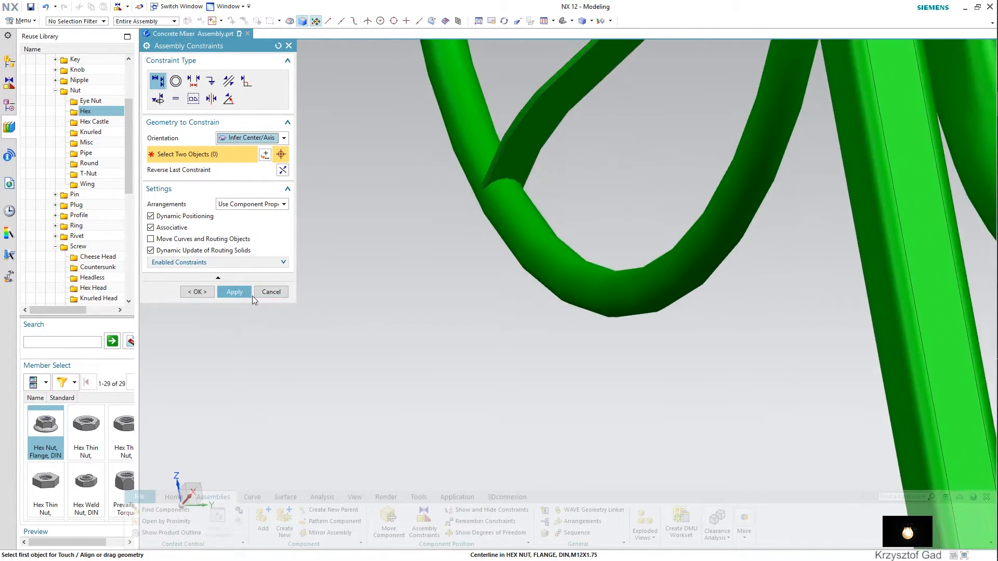
left_click(234, 292)
left_click(263, 294)
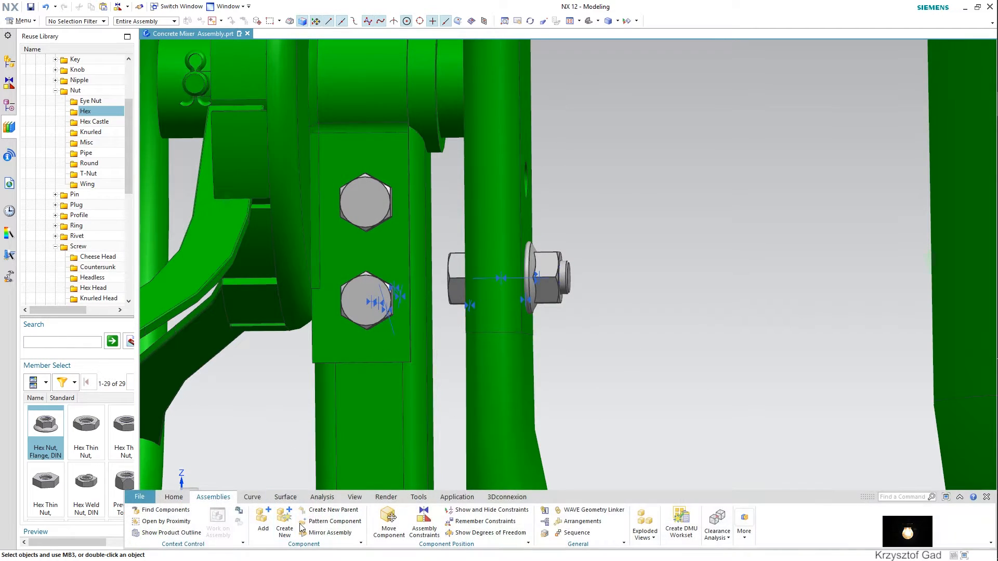
Measure the distance from the M12x35 screw's end center to the yoke's upper hole with Simple Distance.
left_click(321, 497)
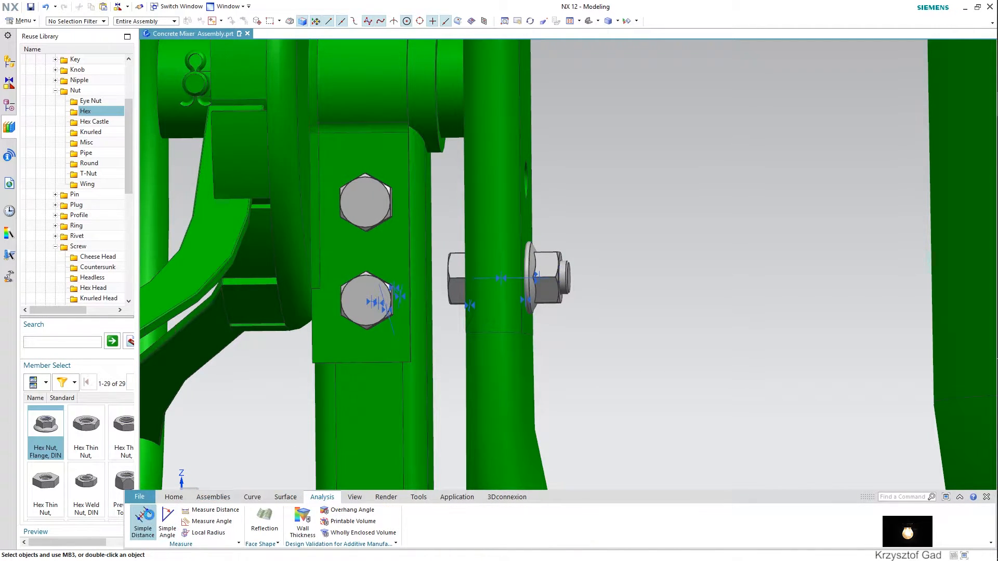
left_click(143, 522)
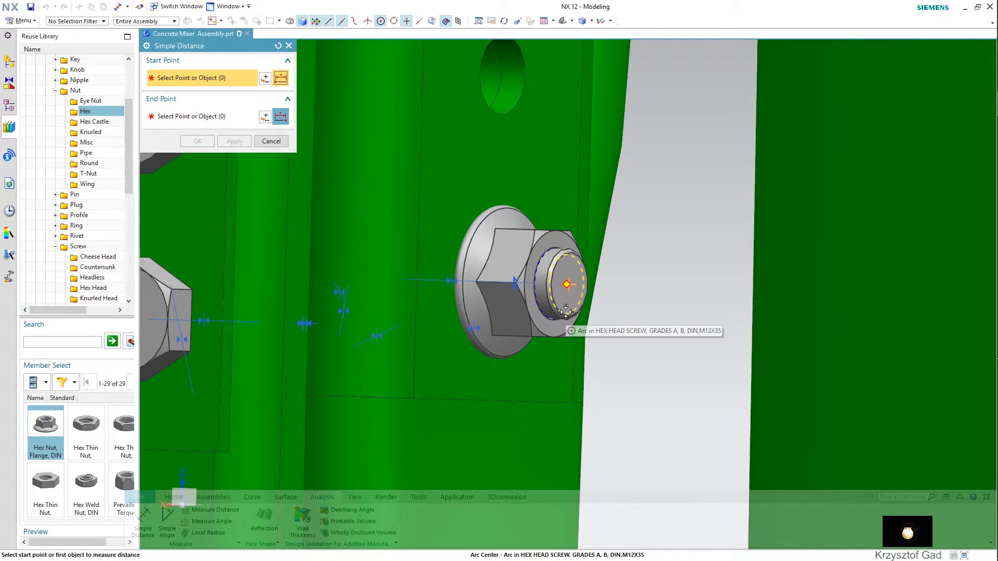
left_click(565, 304)
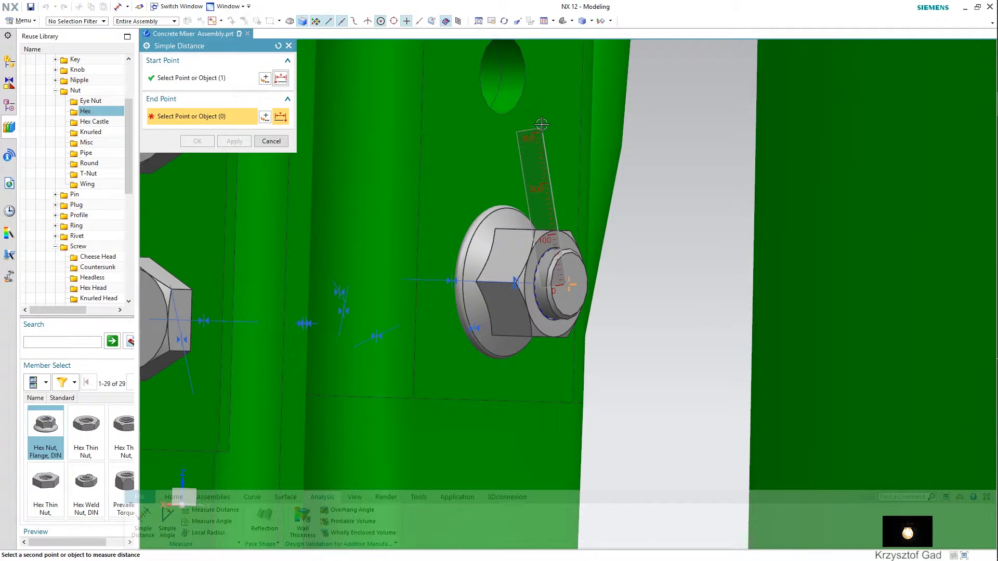
left_click(505, 75)
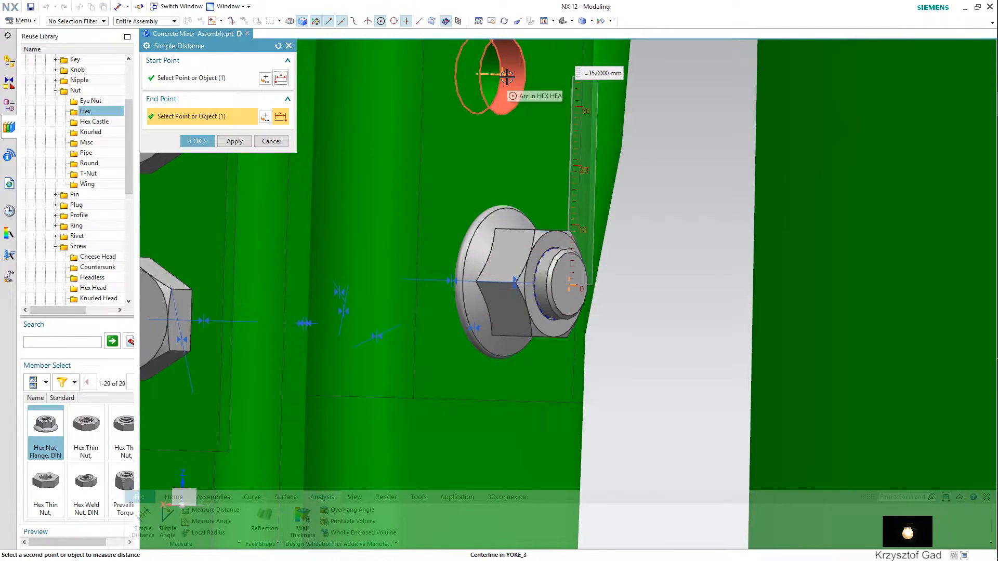
left_click(289, 46)
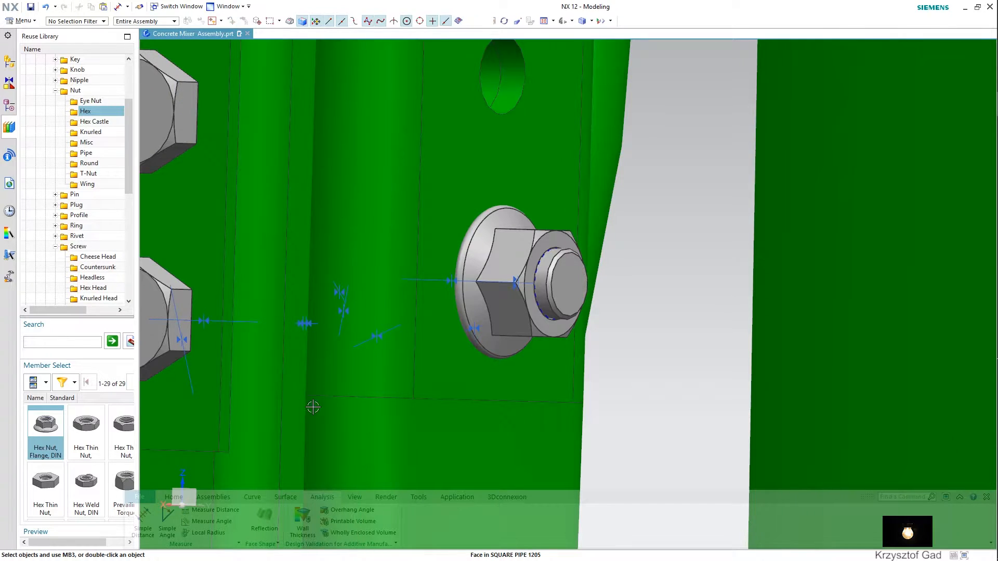
Pattern the yoke's M12x35 screw and flange nut linearly upward along the yoke edge with count 2 and pitch 35 mm.
left_click(223, 498)
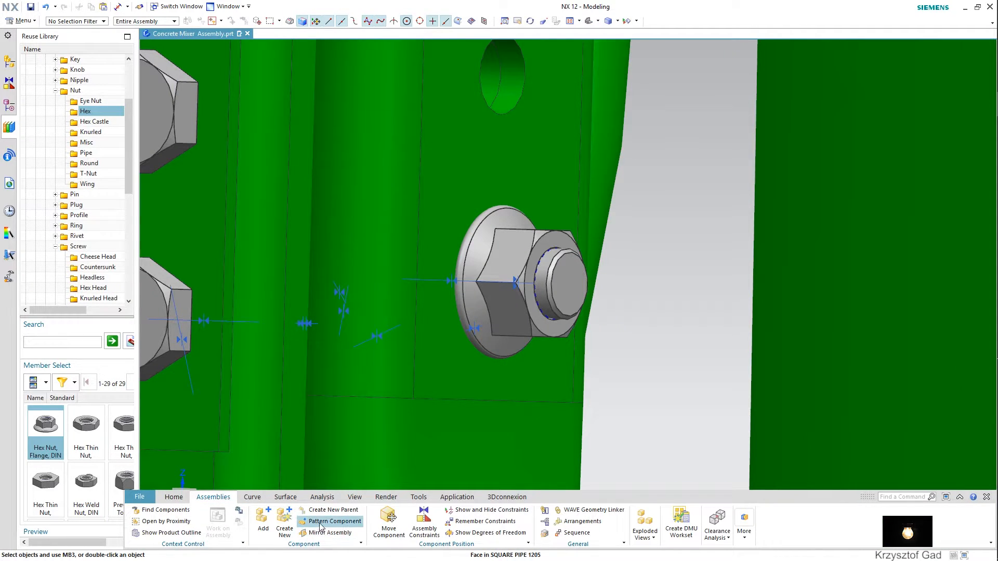
left_click(533, 284)
left_click(186, 145)
left_click(419, 123)
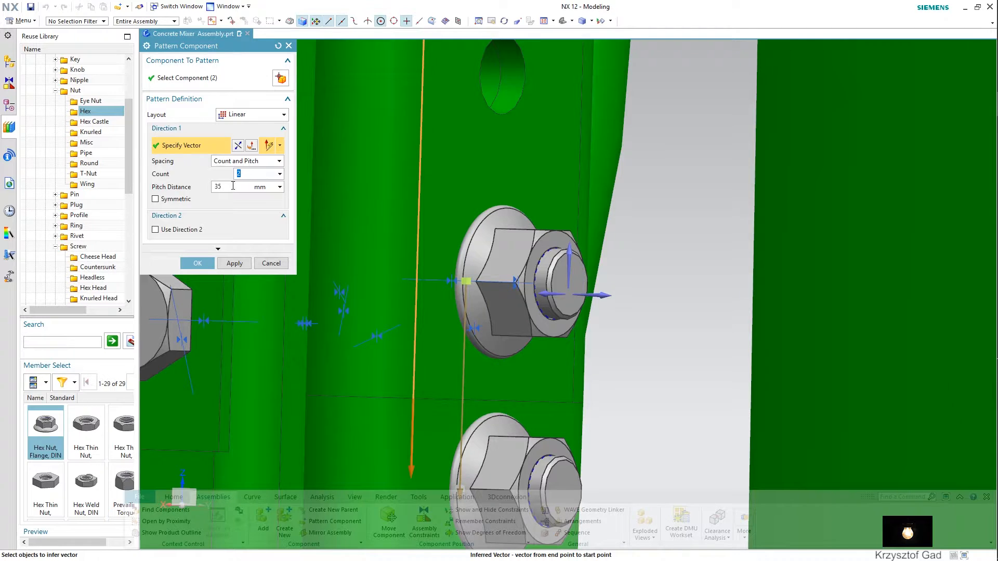
left_click(238, 145)
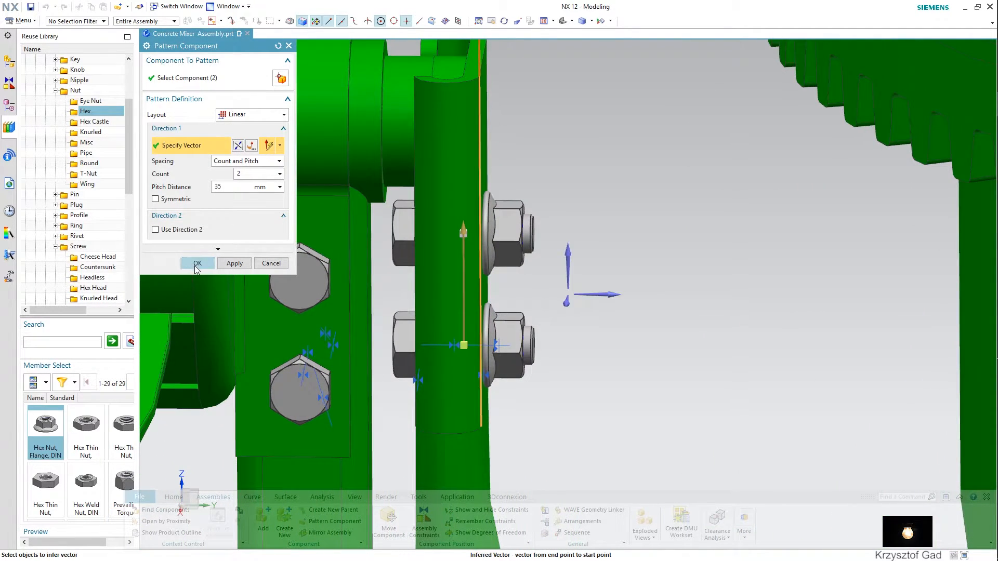
left_click(197, 264)
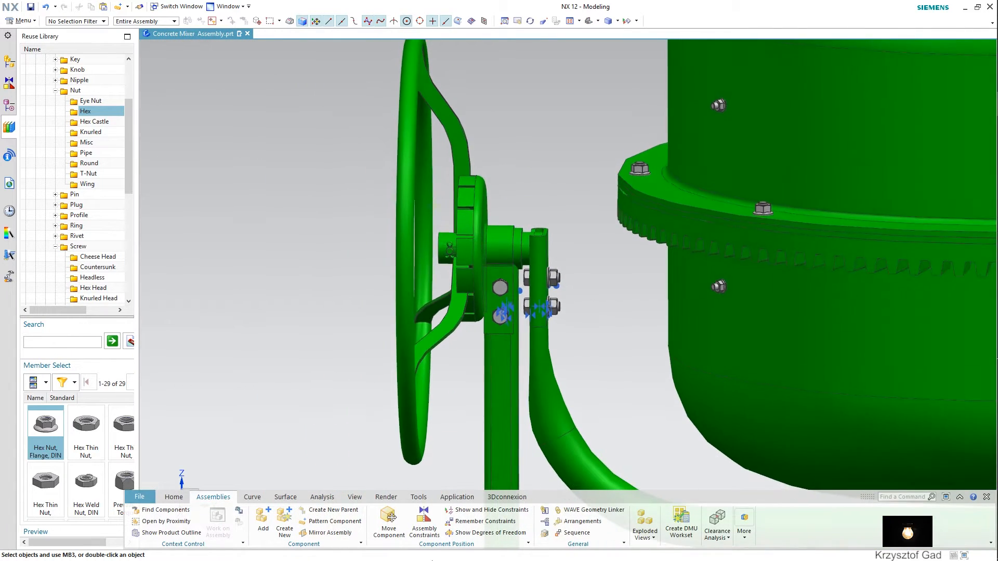
left_click(415, 459)
left_click(202, 136)
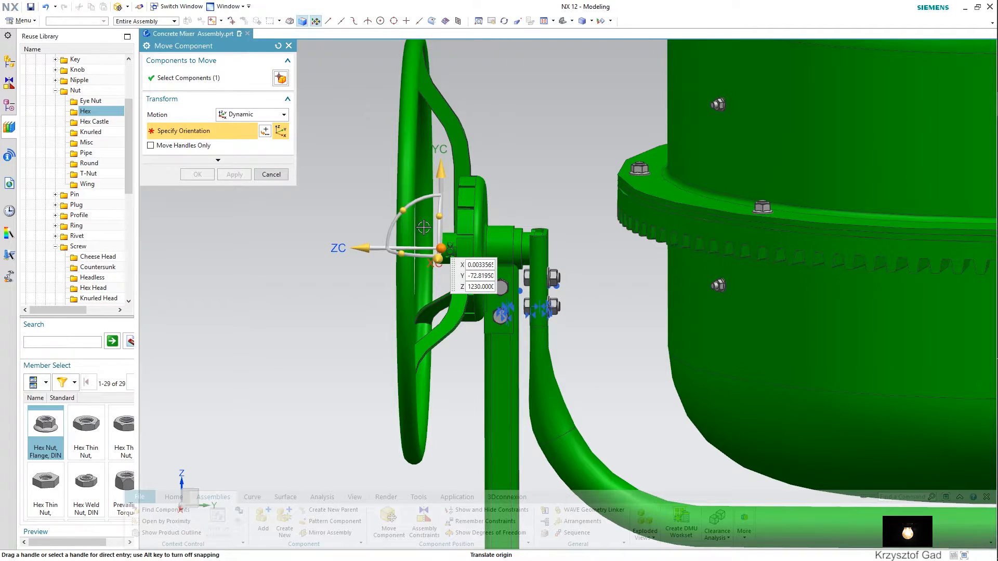
left_click_drag(438, 221, 443, 201)
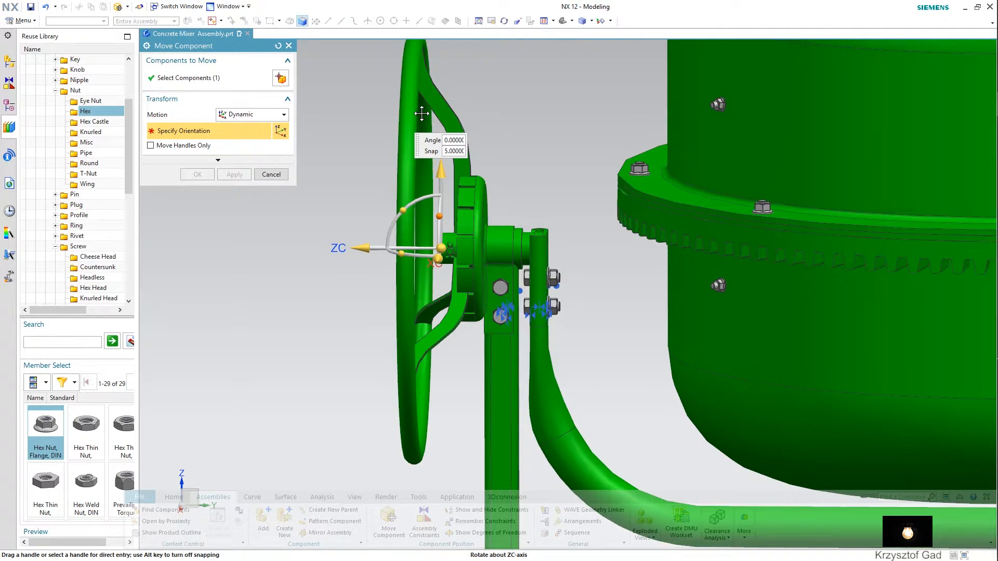
left_click(273, 174)
left_click(426, 301)
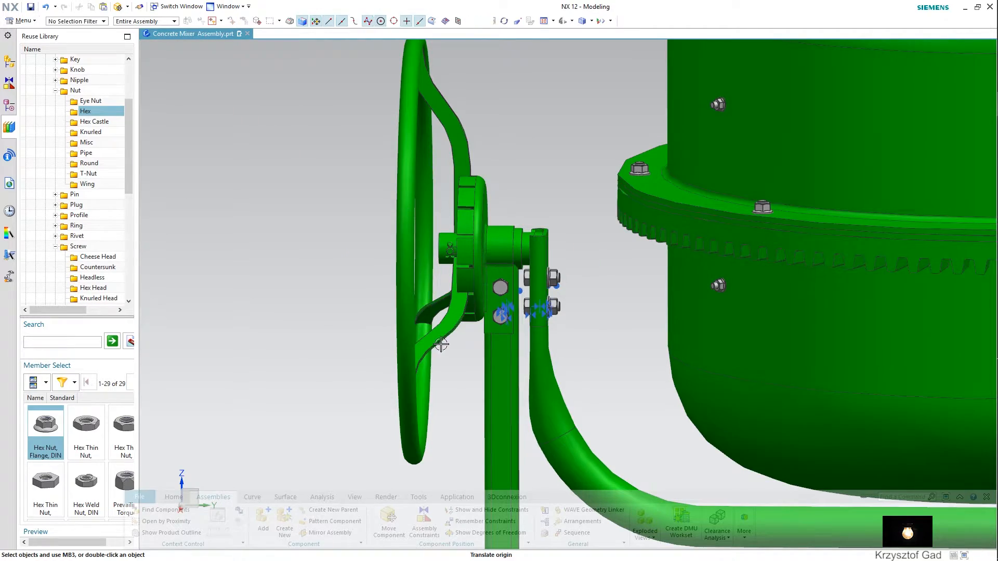
Add one Hex Head Screw, Grades A, B, DIN, size M10 and length 55, beside the square pipe at the motor housing.
scroll(448, 377, "down", 5)
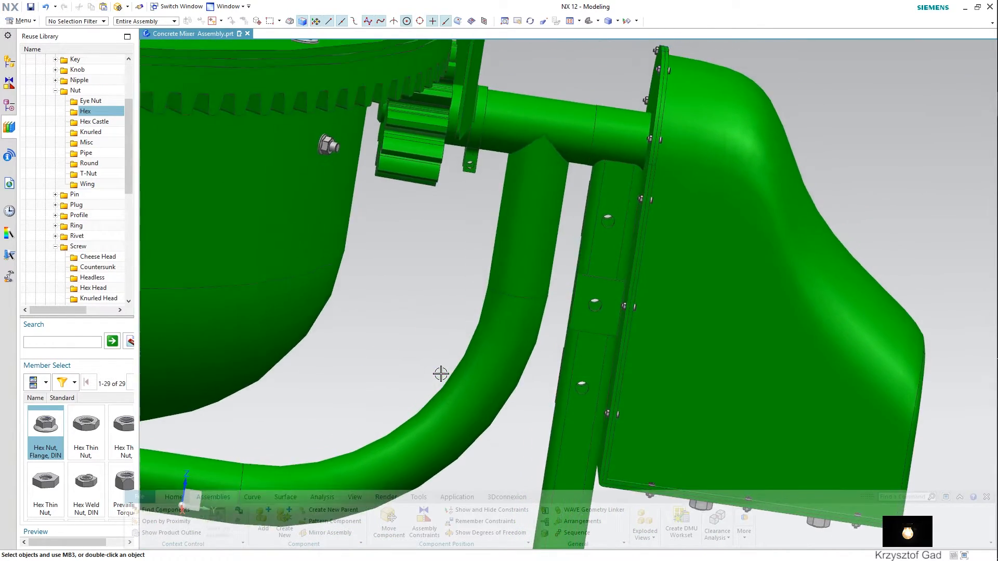
left_click(93, 289)
left_click_drag(158, 439, 435, 283)
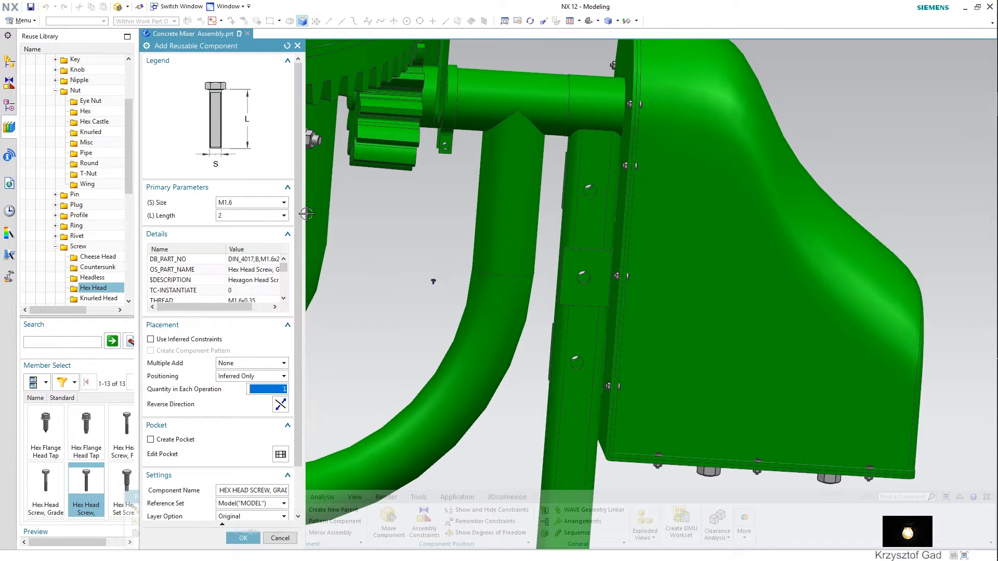
left_click(260, 202)
left_click(250, 284)
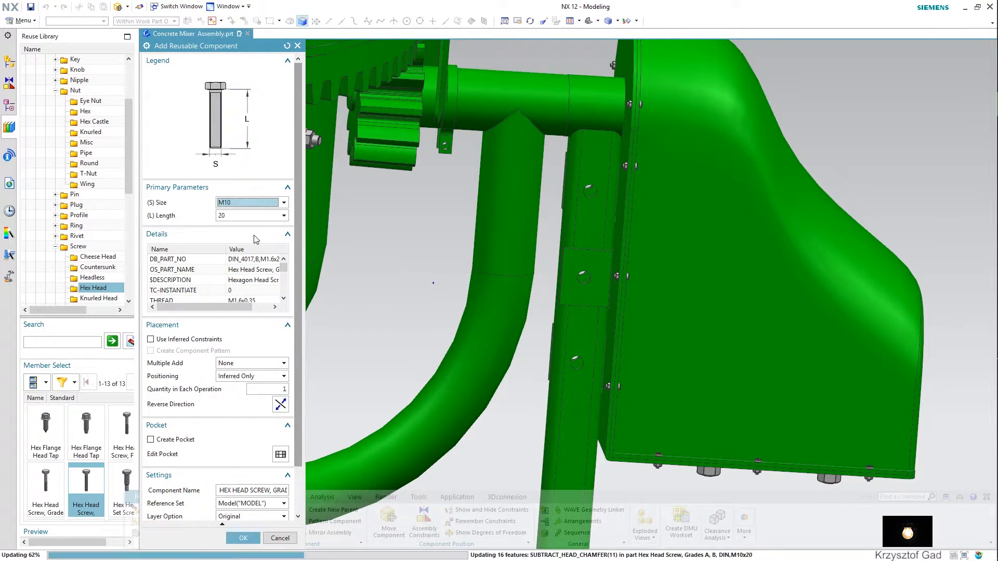
left_click(252, 216)
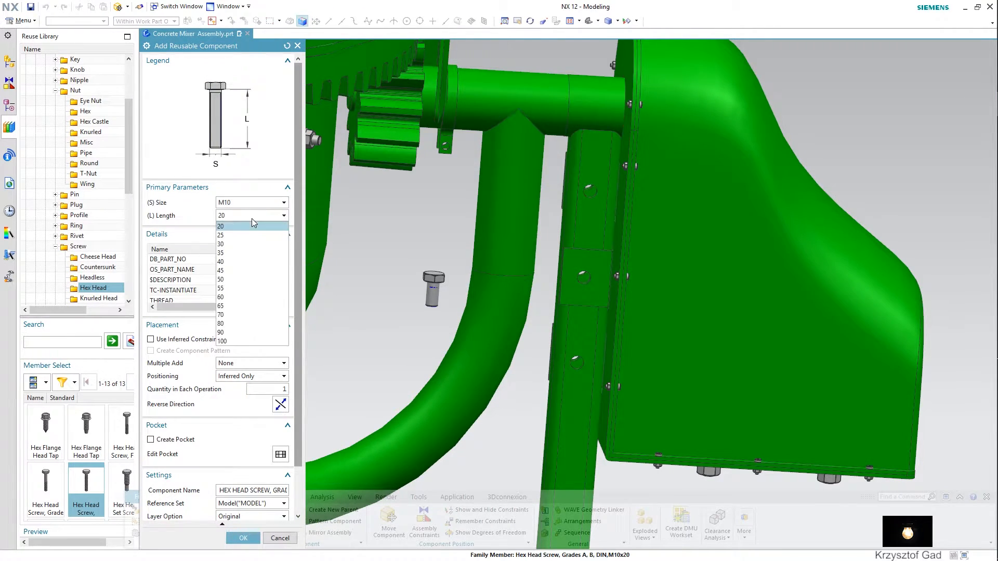
left_click(251, 288)
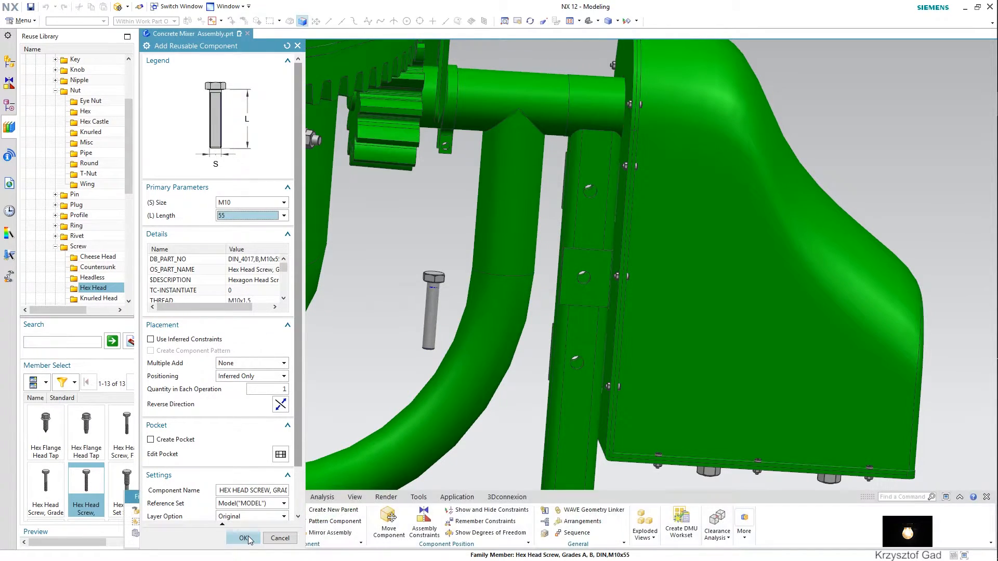
left_click(243, 538)
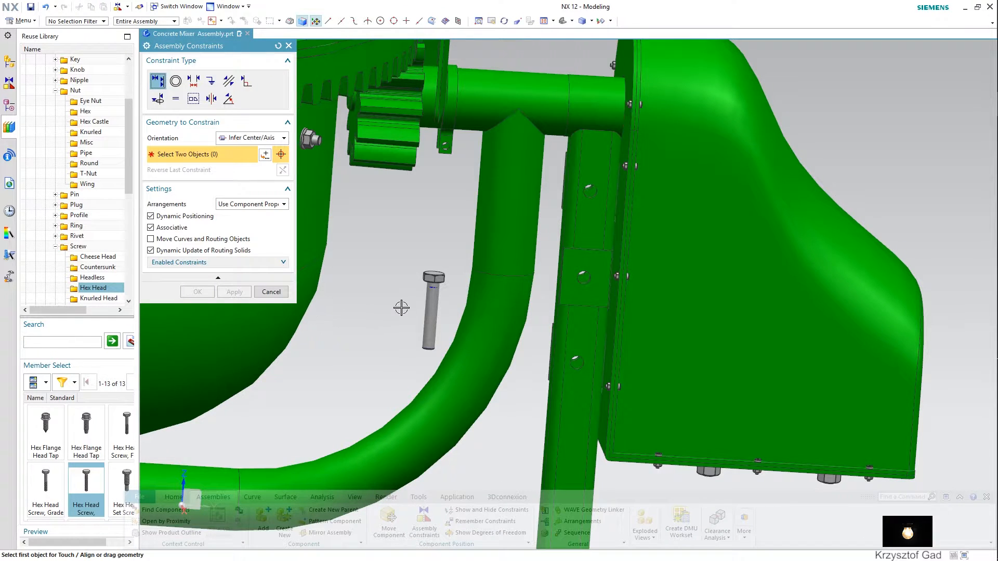
Align the M10x55 screw's centerline with the square pipe's lowest hole using an Infer Center/Axis constraint.
scroll(552, 341, "down", 10)
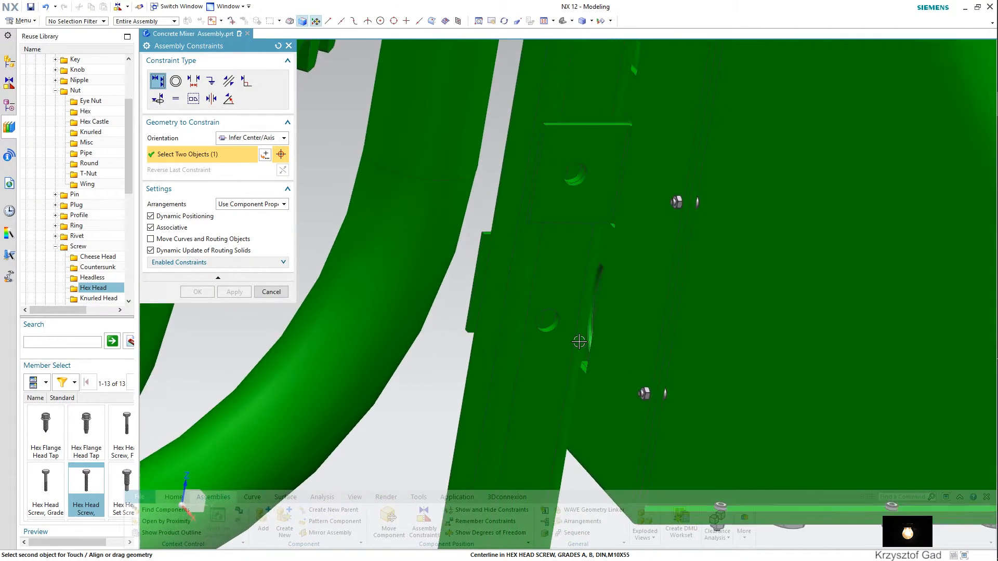
left_click(538, 320)
scroll(538, 321, "up", 10)
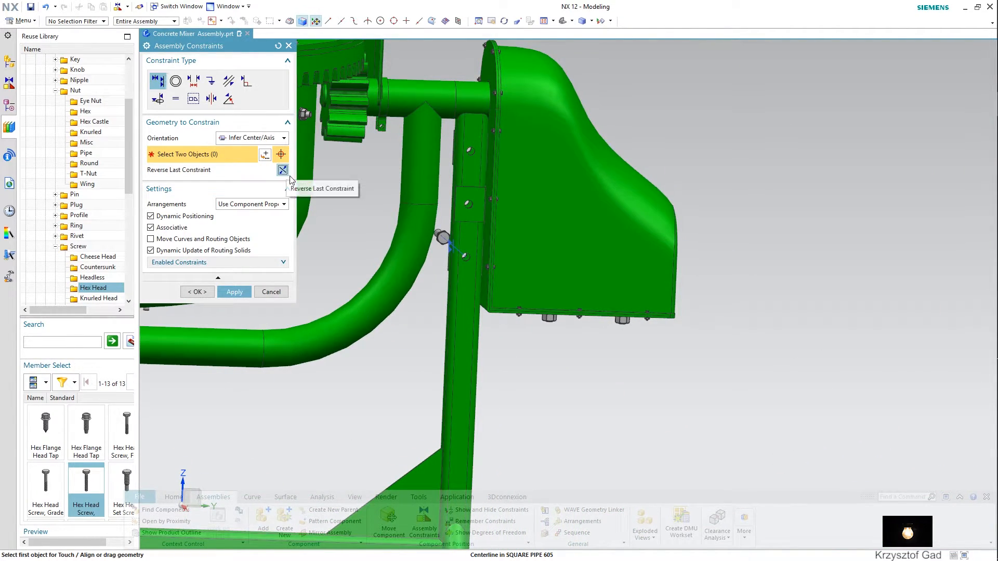
left_click(233, 292)
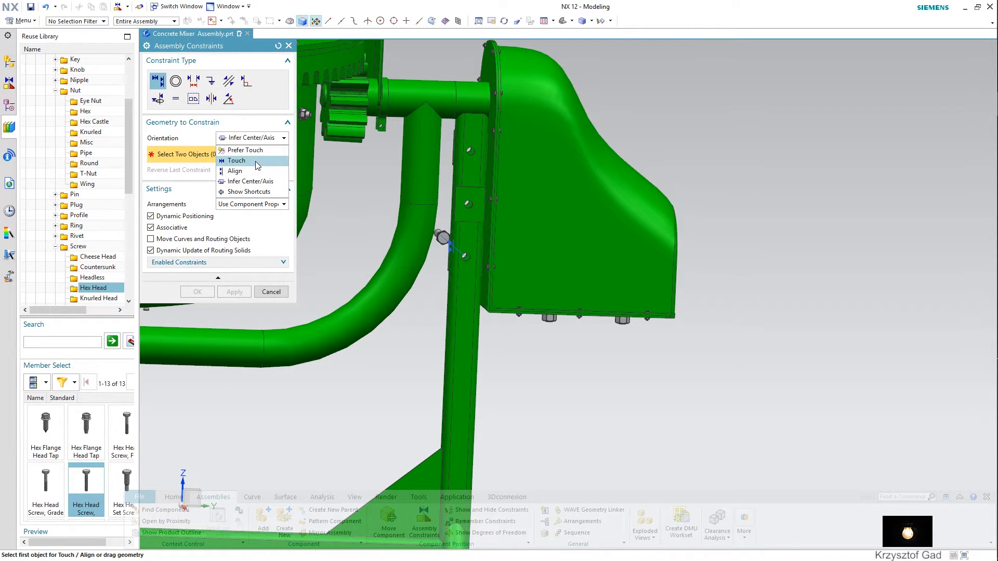
Add a Touch constraint between the square pipe's face and the underside of the M10x55 screw's head.
left_click(256, 161)
left_click(442, 237)
scroll(462, 244, "up", 3)
middle_click_drag(466, 250, 493, 288)
scroll(494, 287, "down", 6)
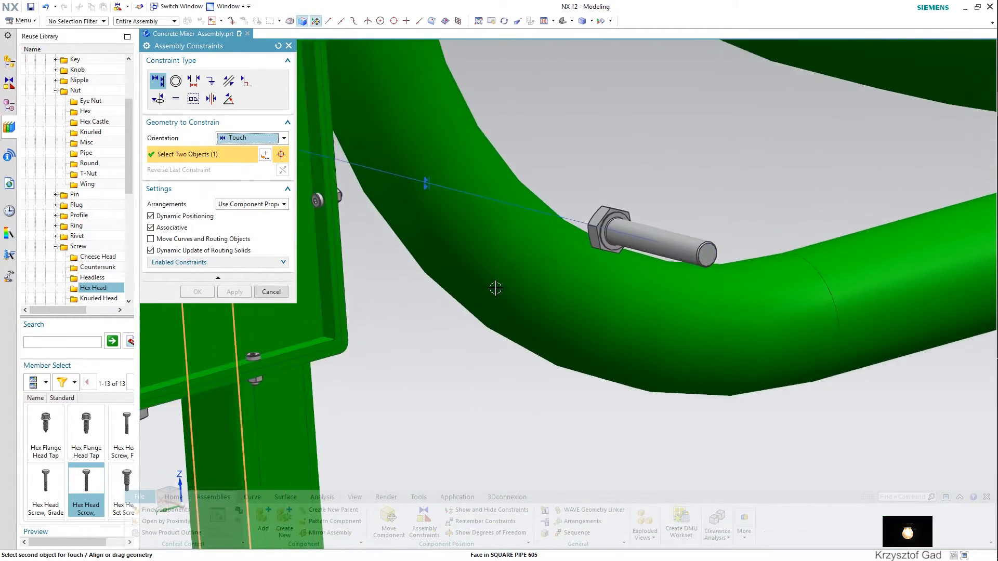
scroll(571, 311, "down", 5)
left_click(508, 296)
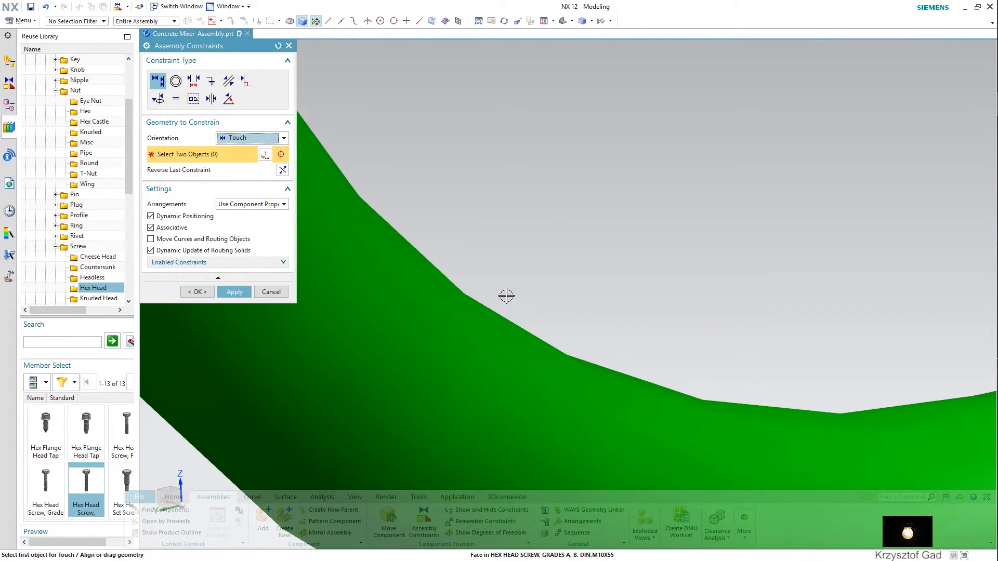
scroll(416, 291, "up", 5)
left_click(239, 290)
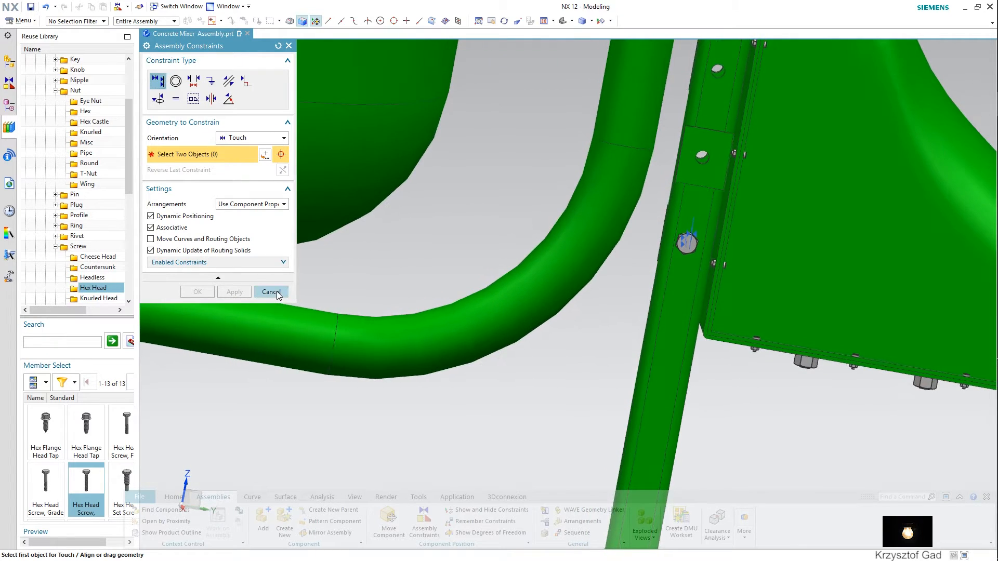
left_click(271, 293)
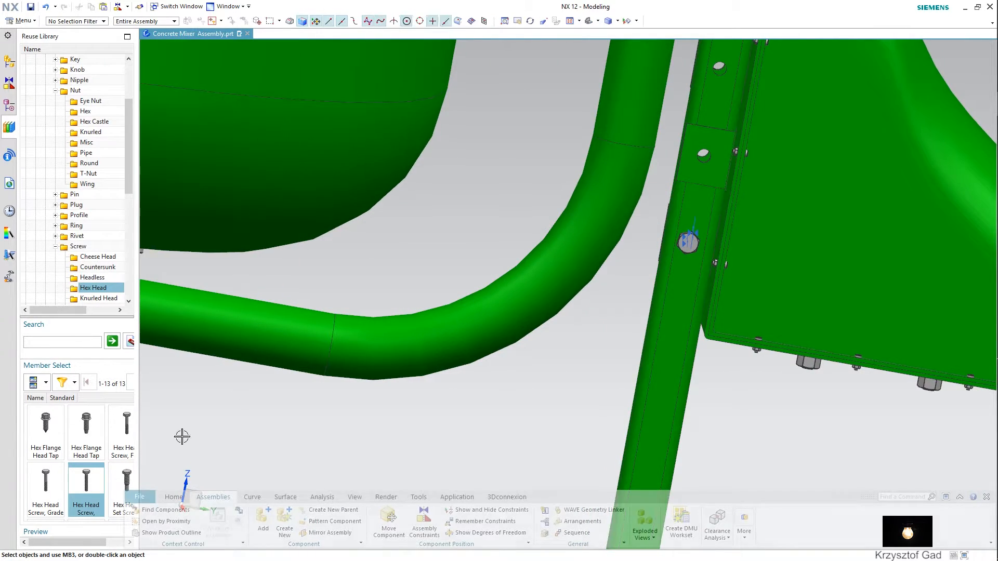
Add a second Hex Head Screw, Grades A, B, DIN, size M10 and length 55, beside the square pipe.
left_click_drag(435, 210, 527, 144)
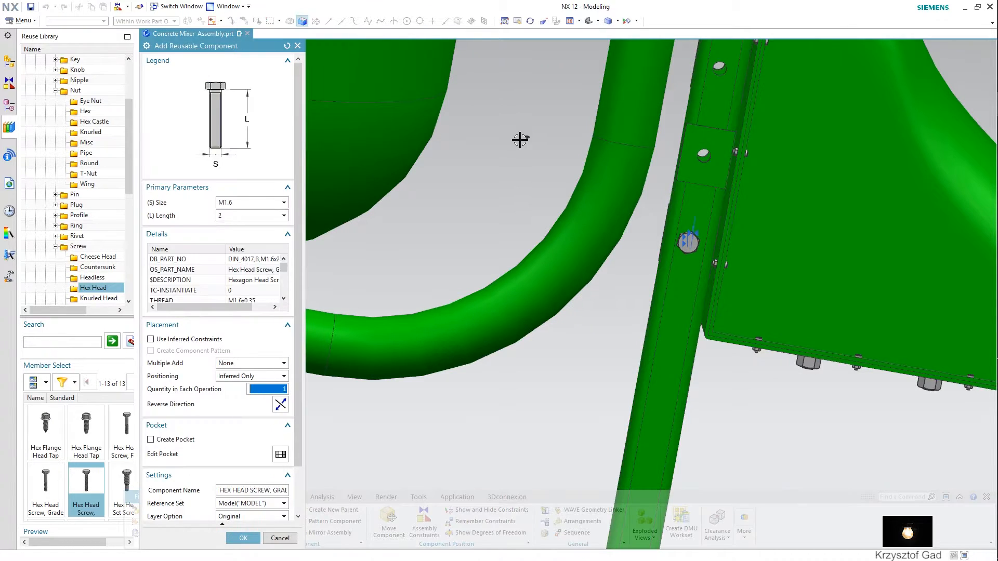
left_click(272, 206)
left_click(259, 283)
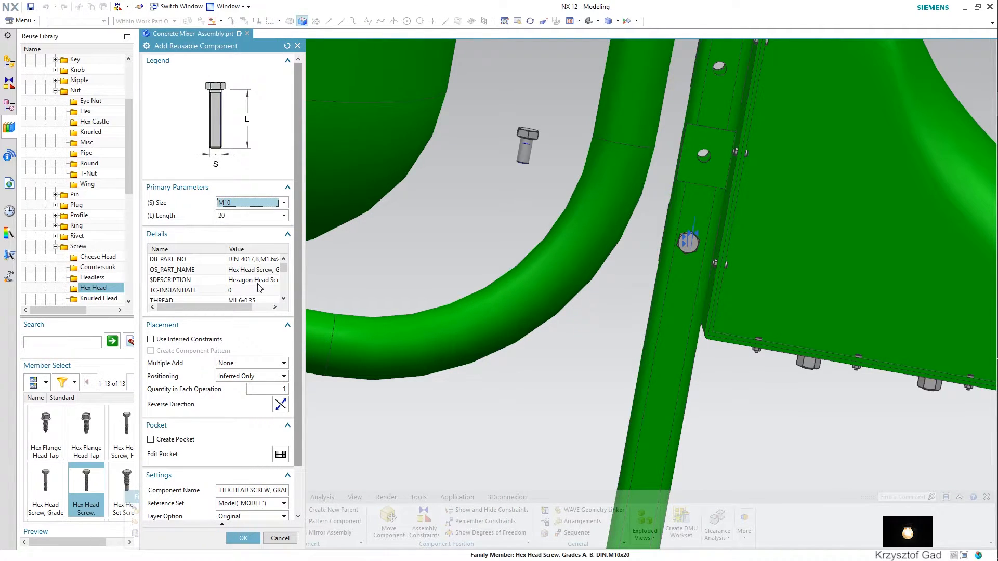
left_click(265, 216)
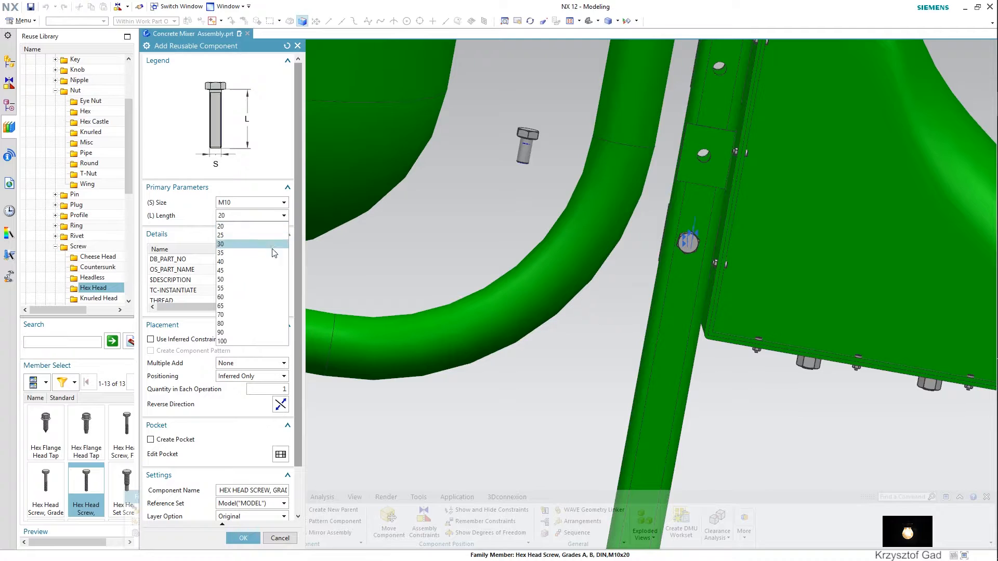
left_click(267, 288)
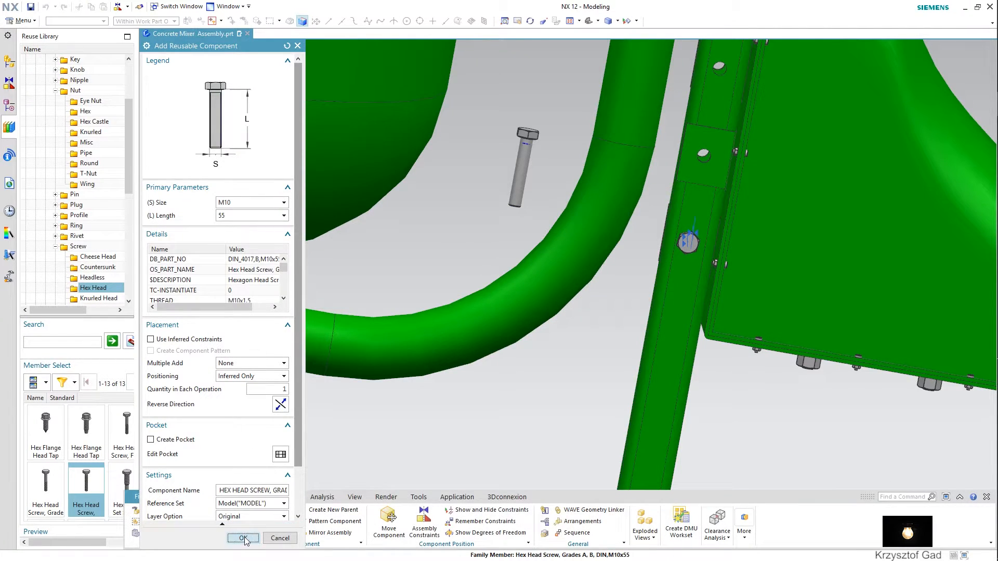
left_click(243, 538)
Add a Touch constraint between the square pipe's opposite face and the underside of the second M10x55 screw's head.
left_click(424, 522)
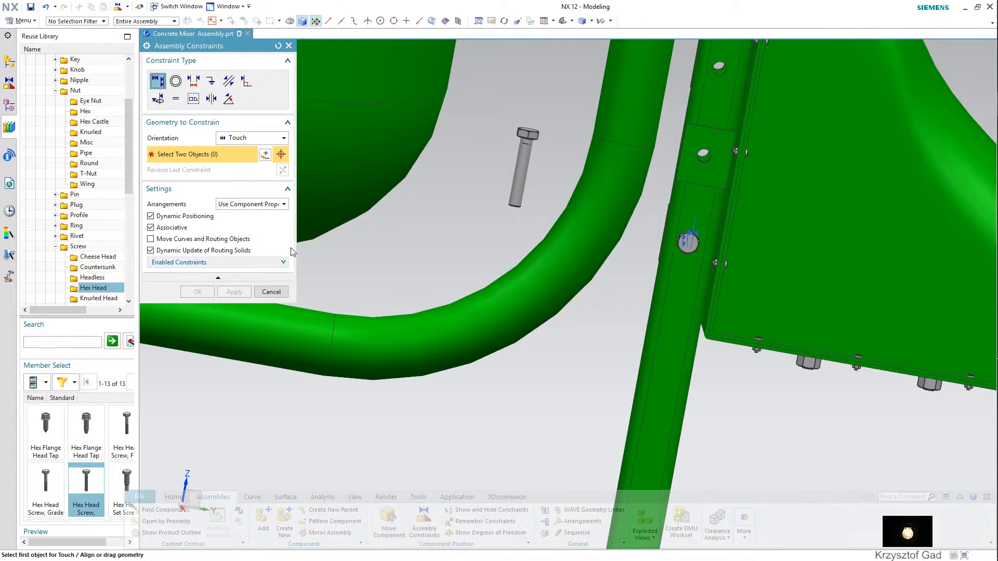
middle_click_drag(544, 202, 514, 228)
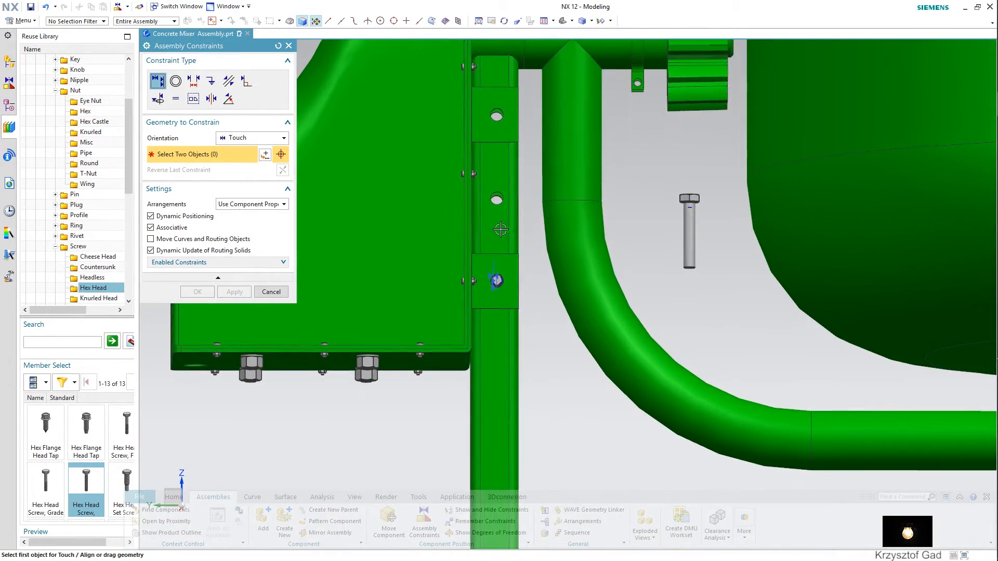
left_click(494, 223)
scroll(645, 245, "up", 3)
middle_click_drag(659, 262, 638, 274)
scroll(637, 275, "up", 4)
left_click(633, 339)
scroll(633, 340, "down", 5)
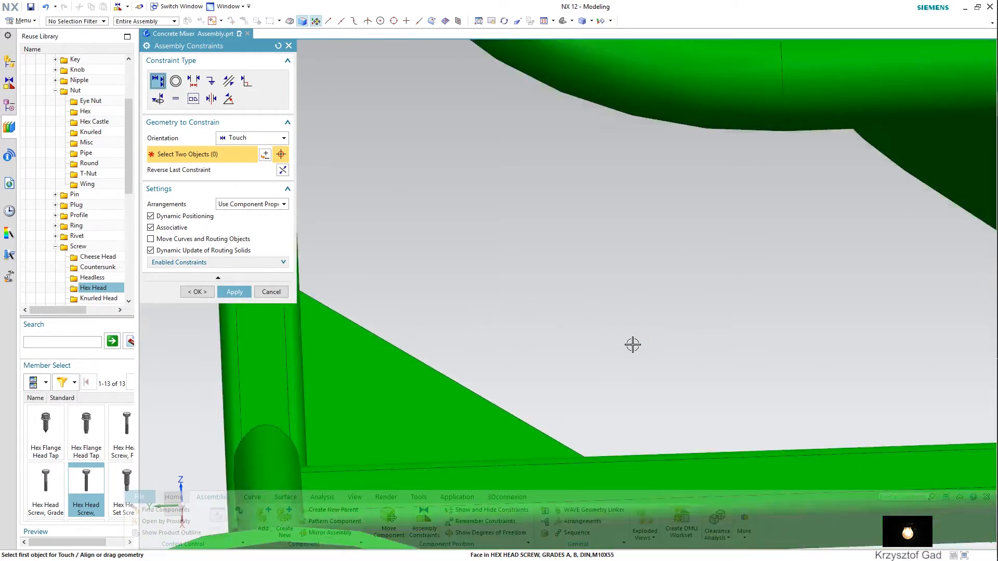
scroll(632, 345, "up", 4)
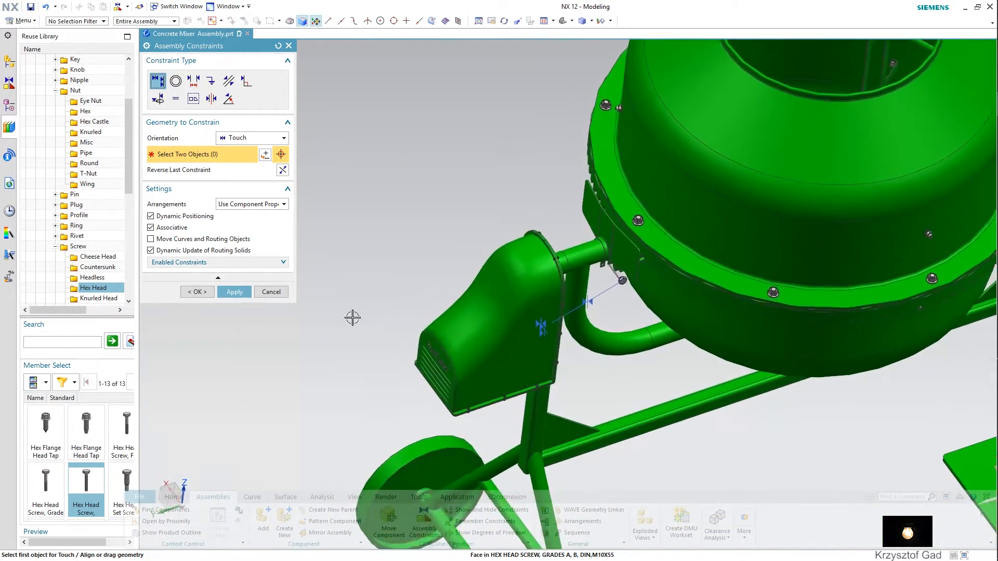
Align the second M10x55 screw's centerline with the square pipe's middle hole using an Infer Center/Axis constraint.
left_click(269, 144)
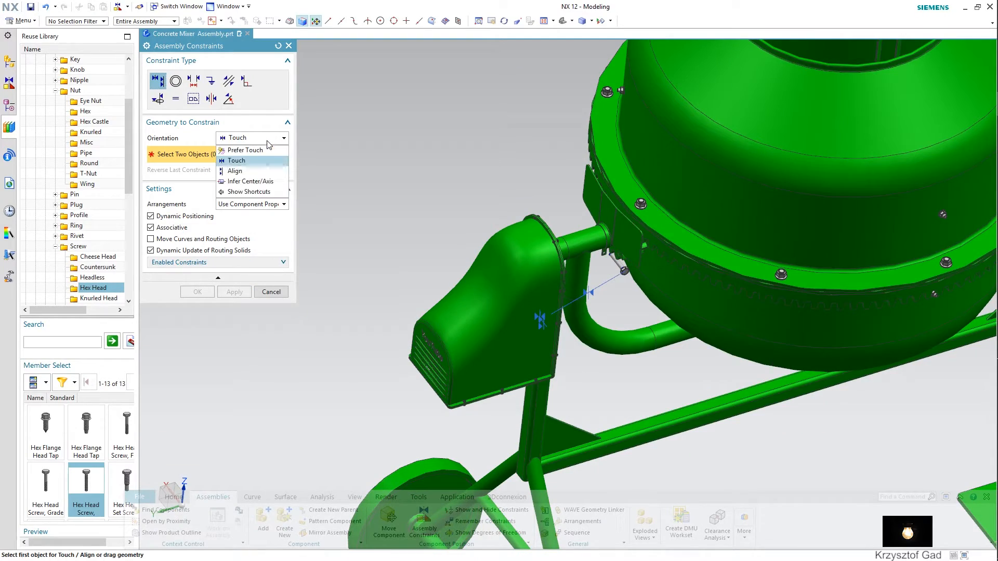
left_click(268, 181)
scroll(519, 307, "up", 8)
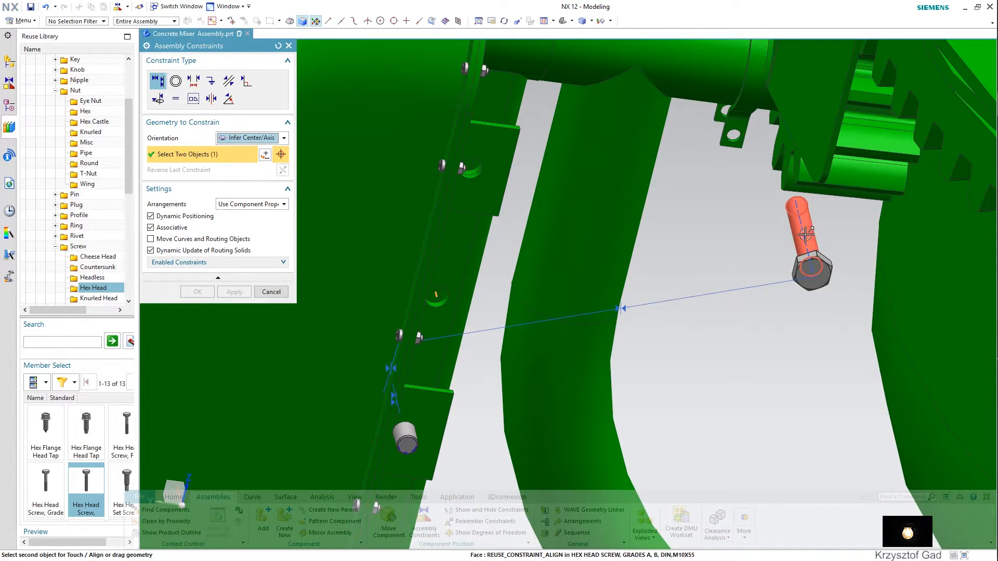
left_click(803, 234)
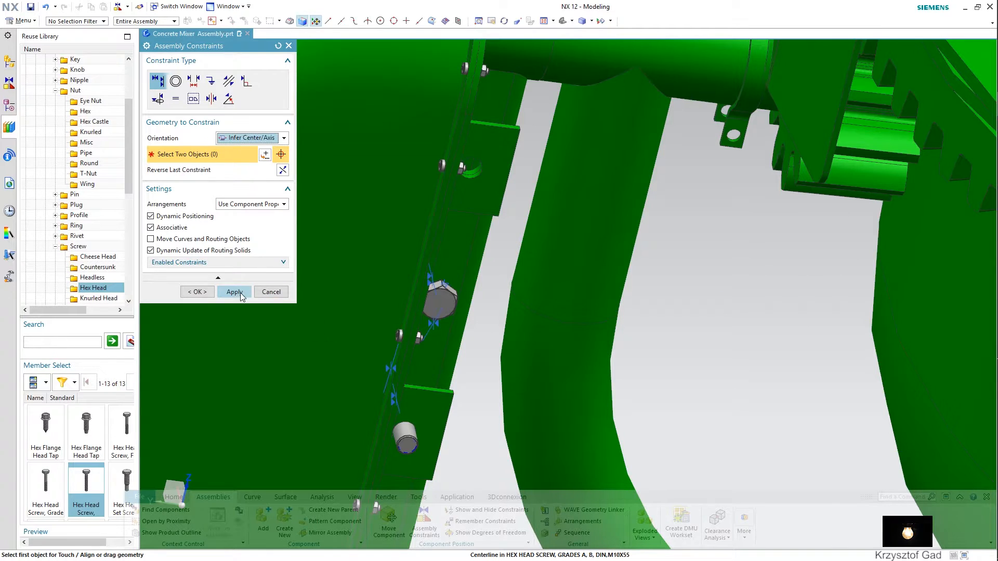
left_click(238, 297)
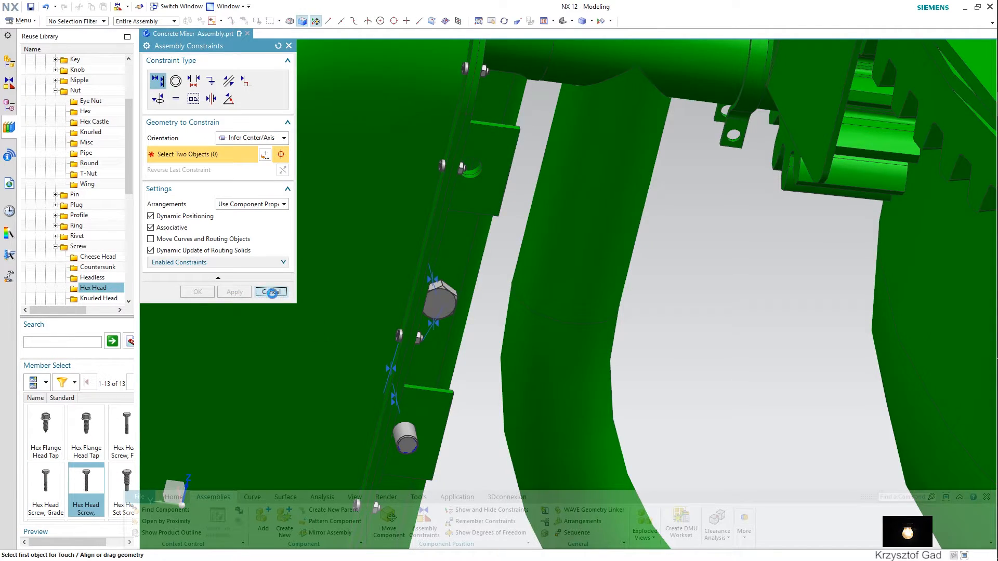
left_click(271, 292)
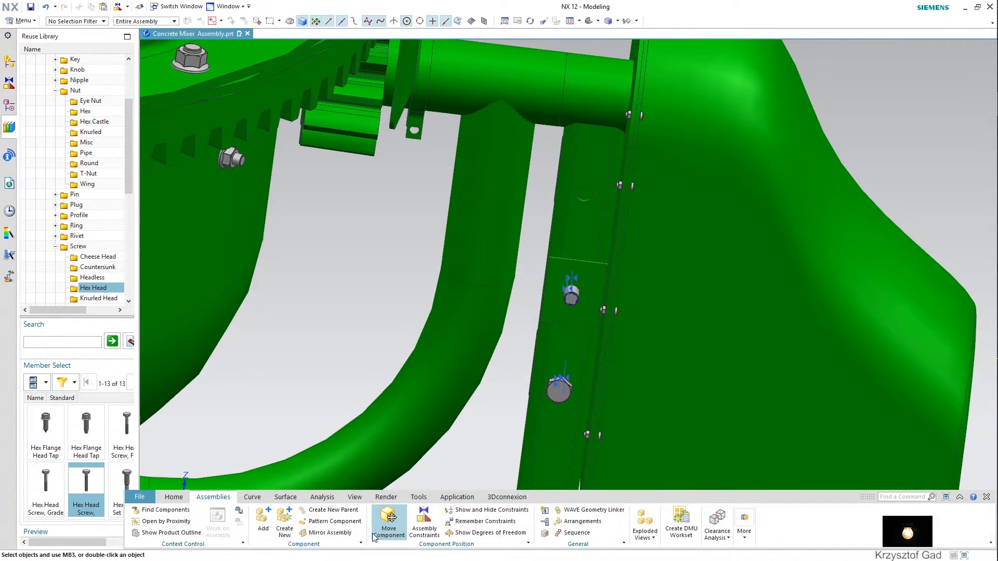
Add a Plain Washer, Small, Grade A, DIN, size M10, from the reuse library beside the square pipe.
scroll(77, 192, "down", 7)
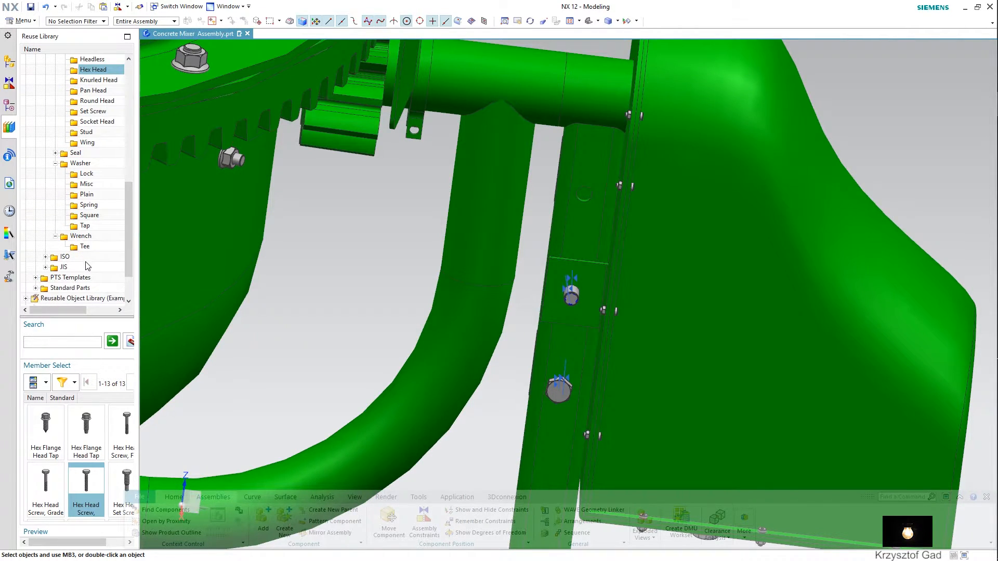
left_click(87, 194)
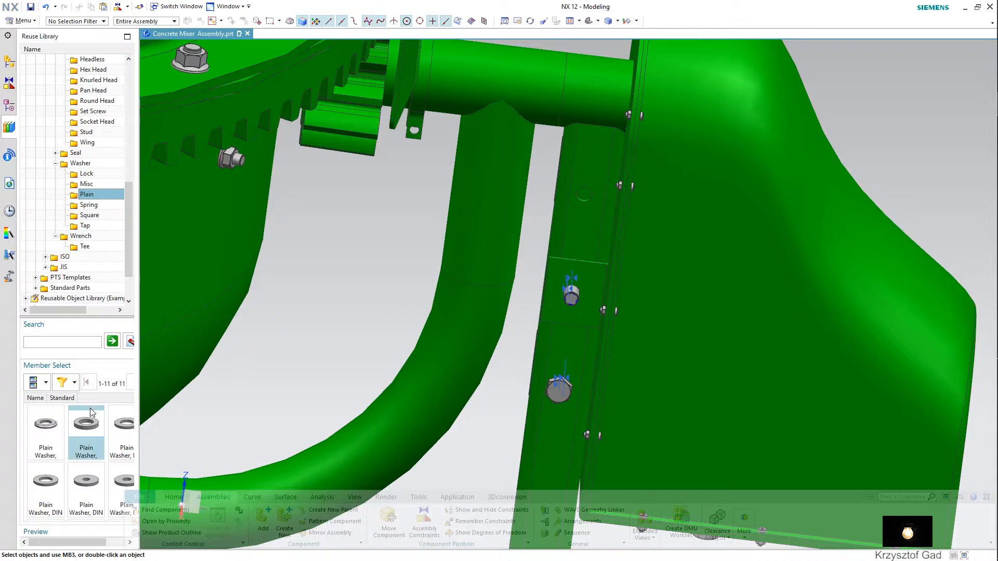
scroll(78, 457, "down", 2)
left_click_drag(59, 493, 364, 294)
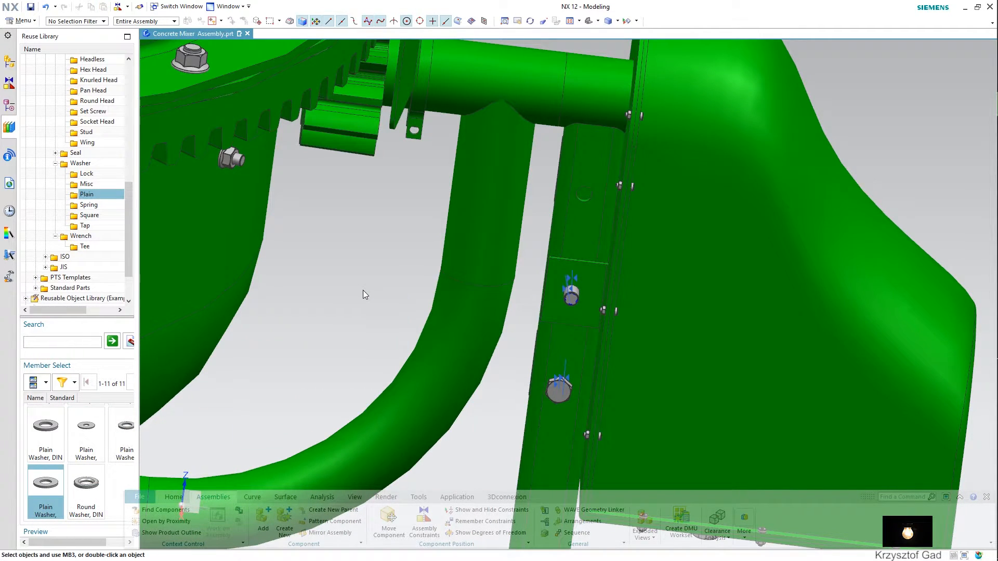
left_click(275, 202)
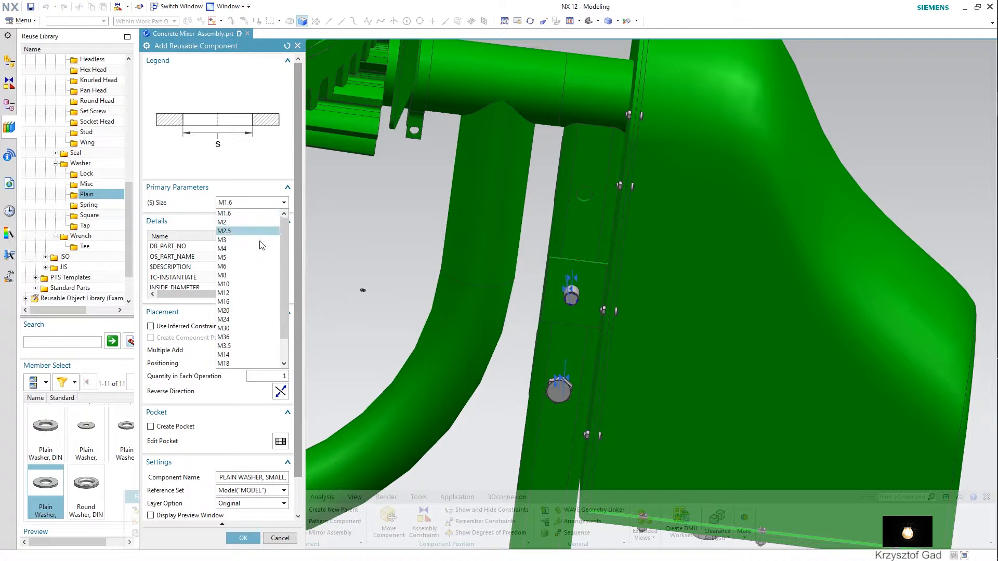
left_click(252, 285)
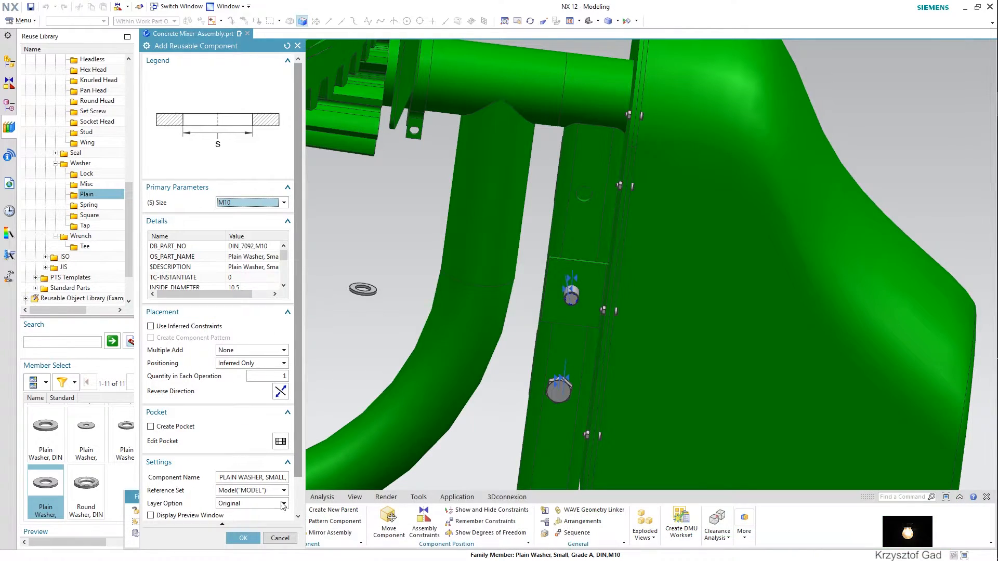
left_click(242, 538)
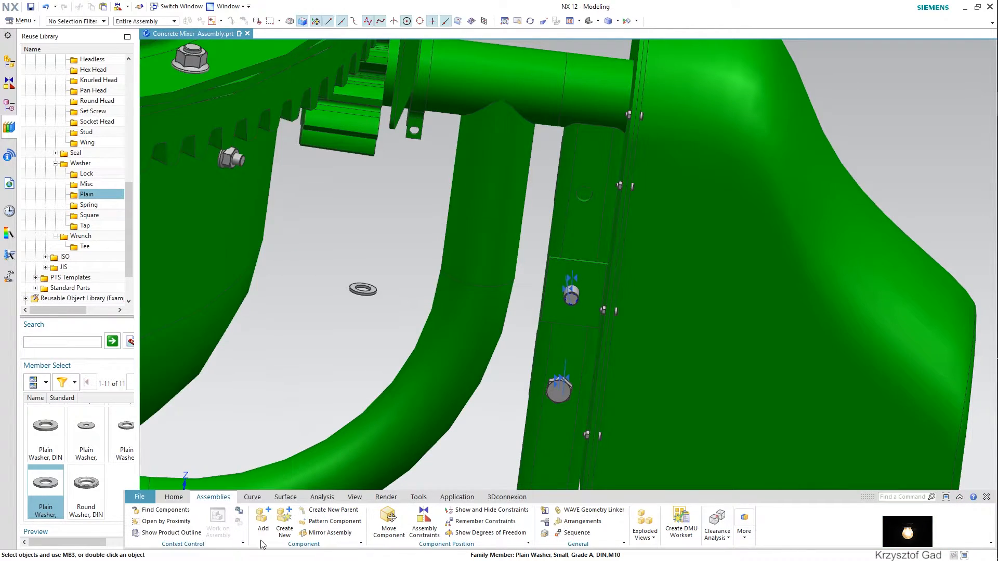
Align the M10 washer's centerline with the upper M10x55 screw's shank using an Infer Center/Axis constraint.
left_click(420, 529)
scroll(546, 334, "up", 5)
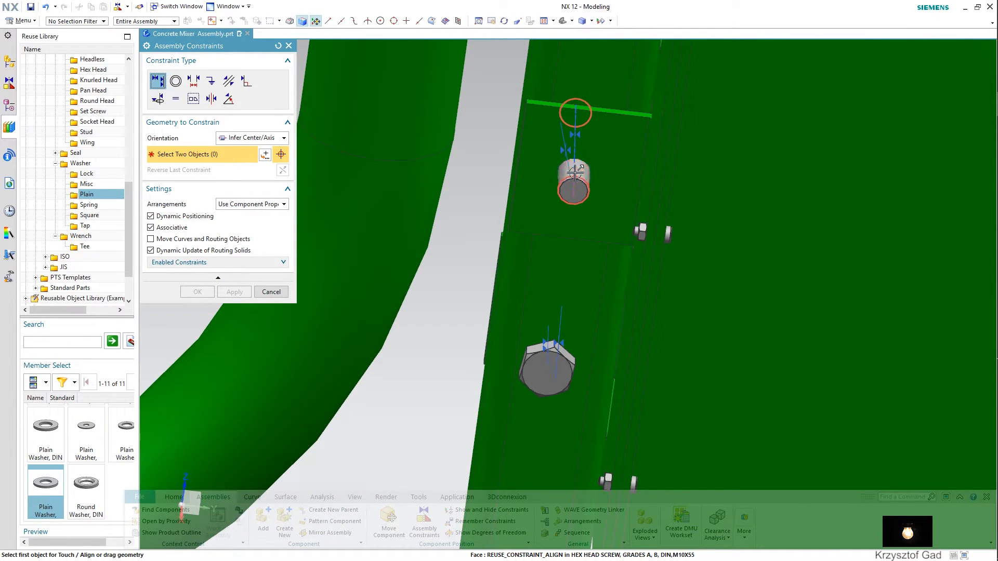
scroll(546, 334, "down", 5)
scroll(425, 309, "up", 8)
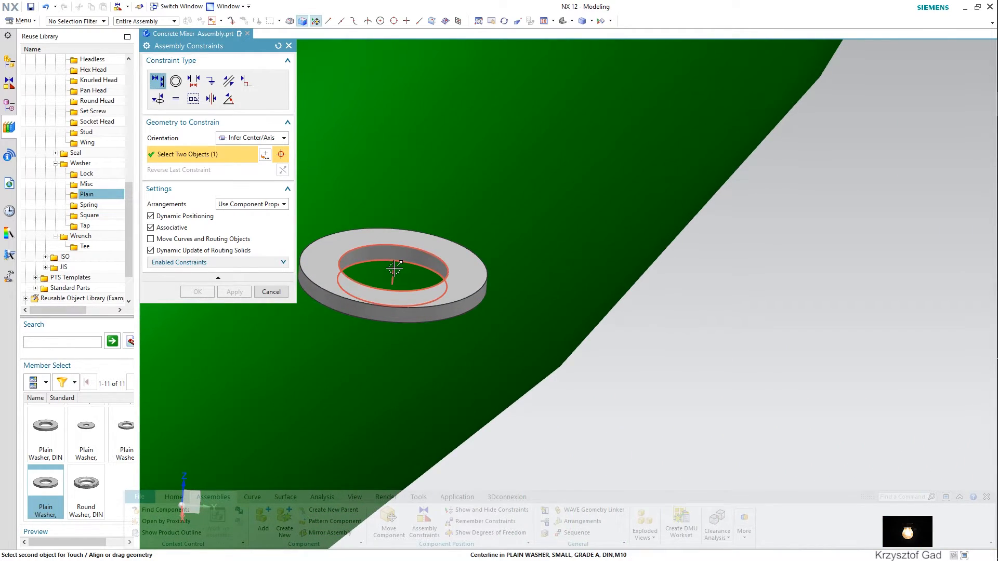
left_click(395, 267)
scroll(395, 269, "down", 4)
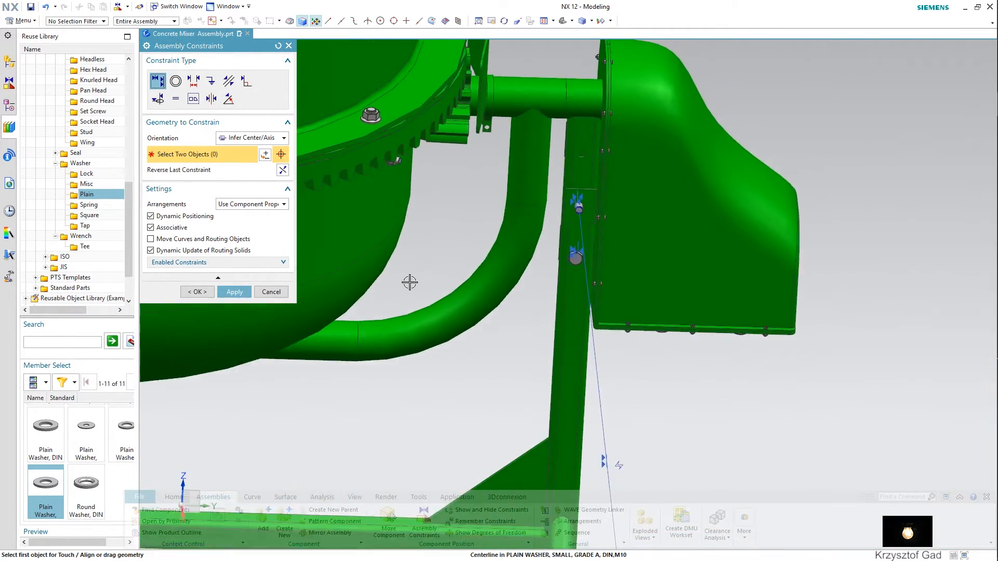
scroll(409, 282, "down", 5)
left_click(245, 291)
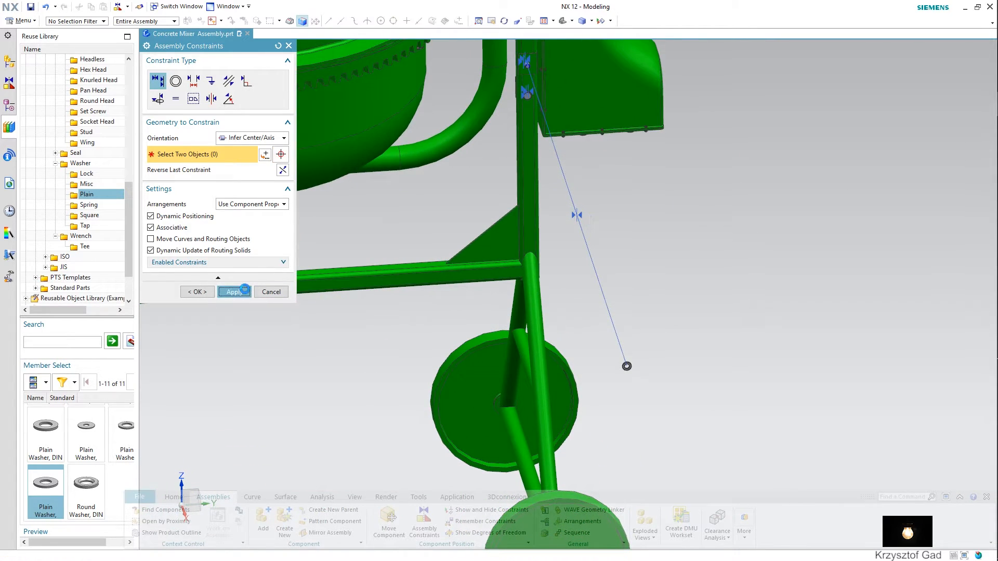
Add a Touch constraint between the M10 washer's face and the mounting plate's face around the screw end.
left_click(236, 160)
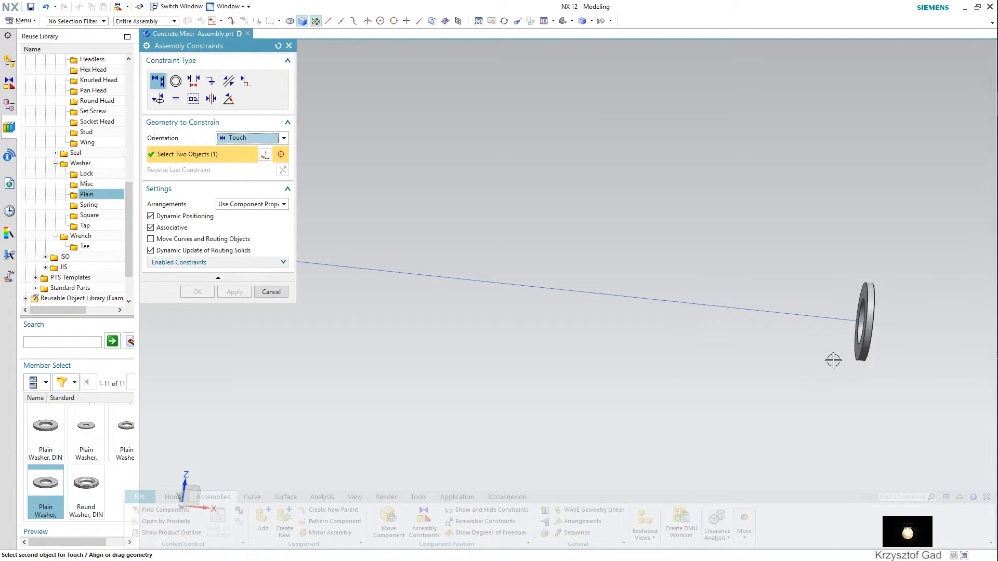
left_click(856, 351)
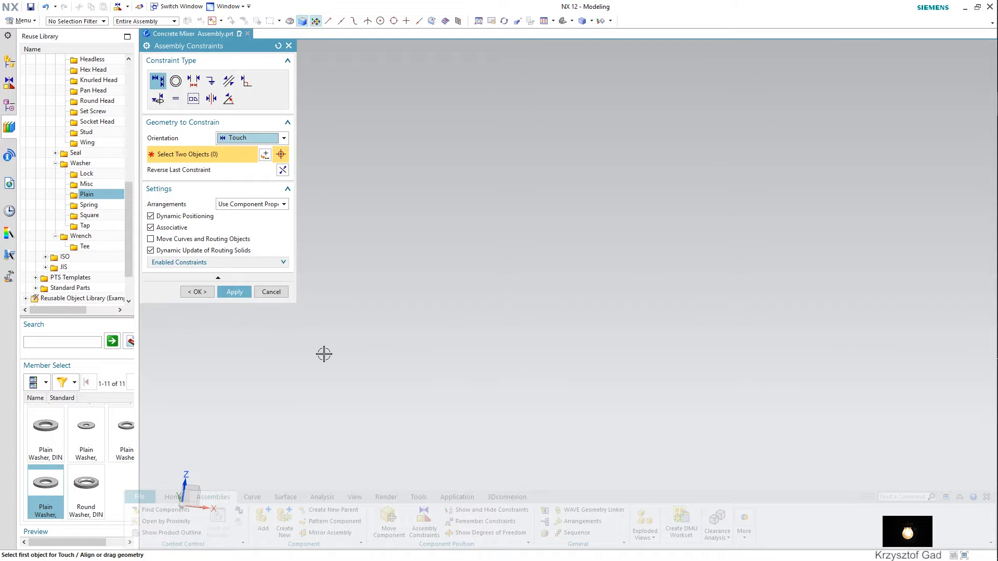
left_click(240, 293)
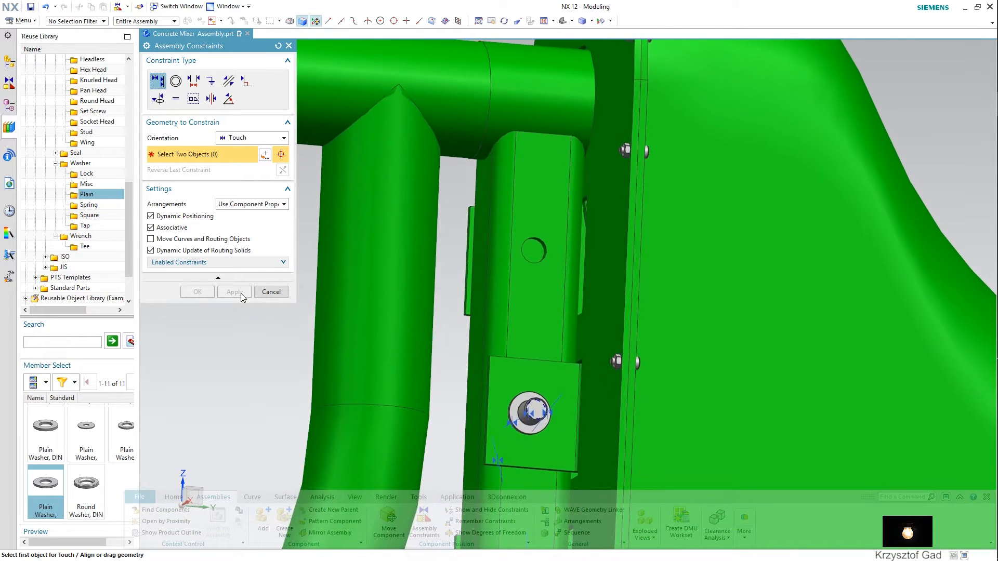
left_click(271, 292)
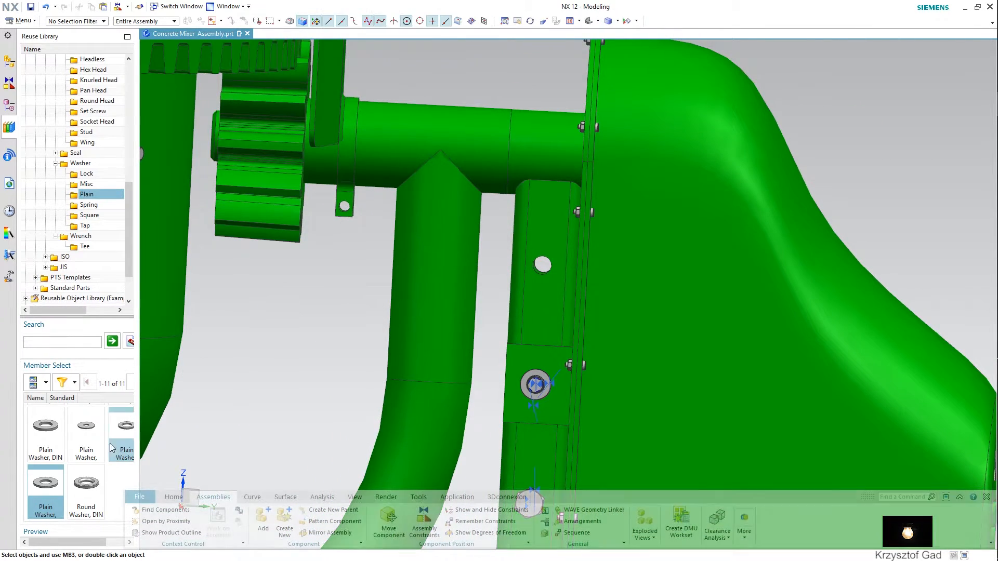
Add a second Plain Washer, Small, Grade A, DIN, size M10, beside the square pipe.
left_click_drag(46, 486, 334, 345)
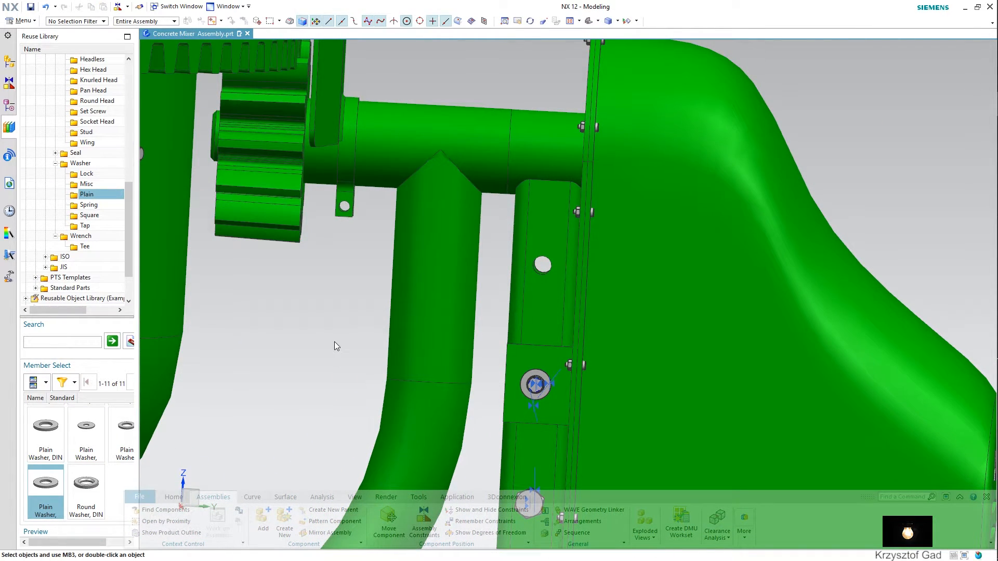
left_click(245, 203)
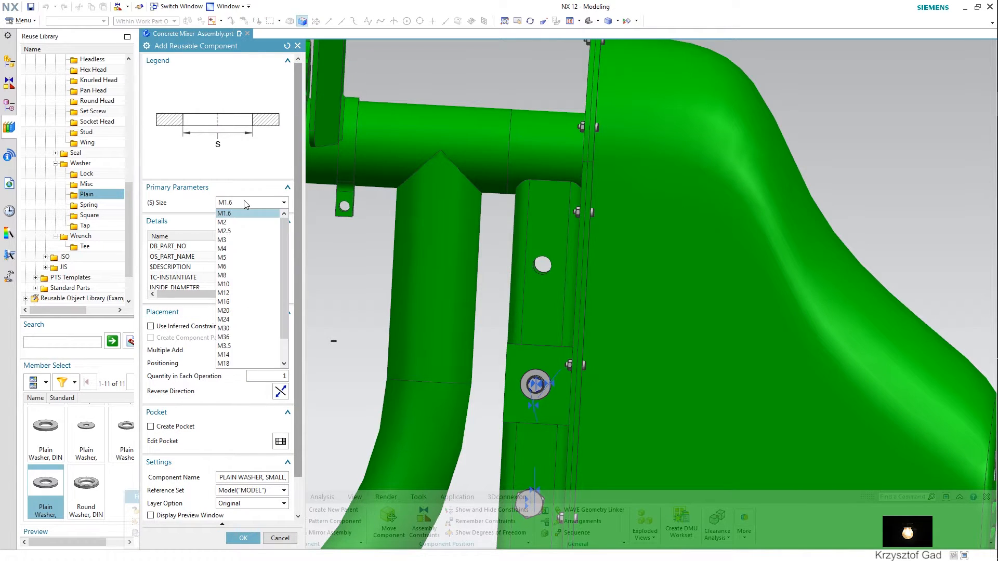
left_click(253, 284)
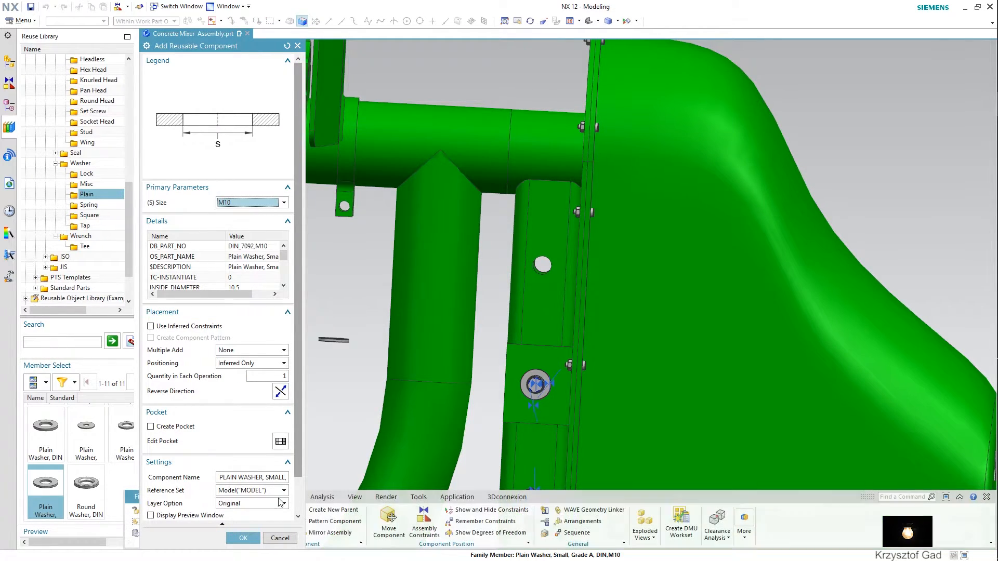
left_click(242, 538)
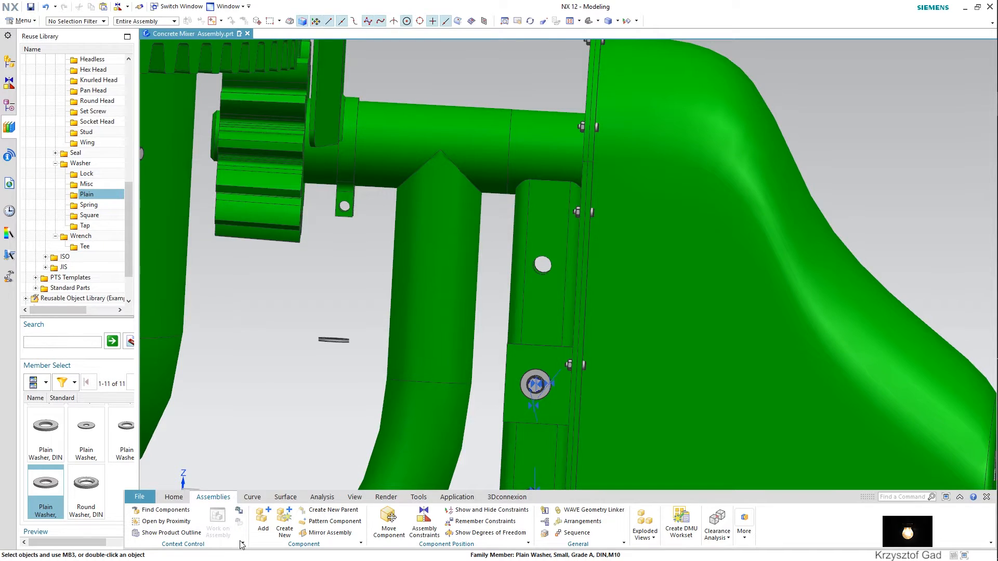
Add a Touch constraint between the second M10 washer's face and the engine case frame's face around the other screw end.
left_click(426, 529)
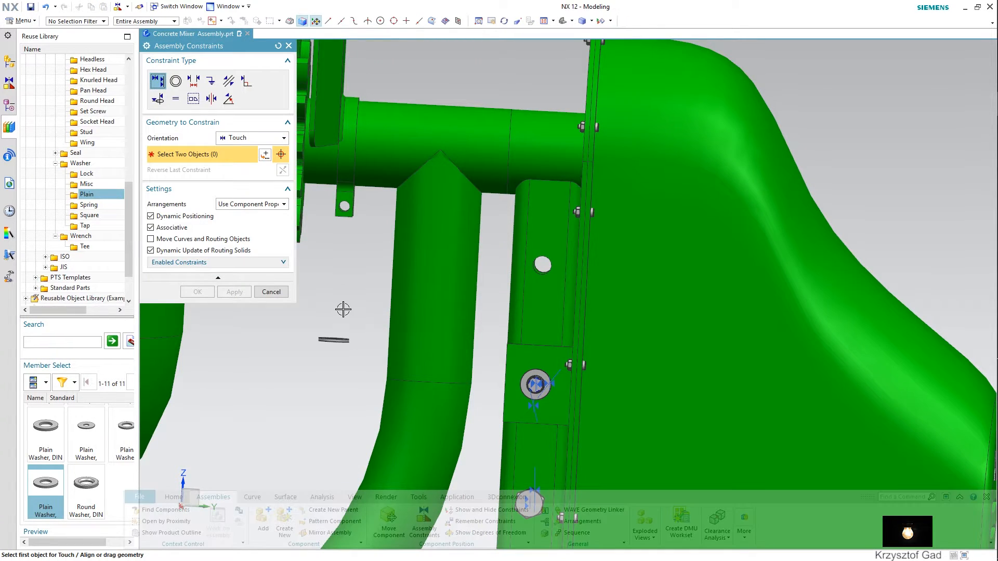
middle_click_drag(345, 341, 353, 367)
scroll(348, 384, "down", 4)
scroll(367, 407, "up", 7)
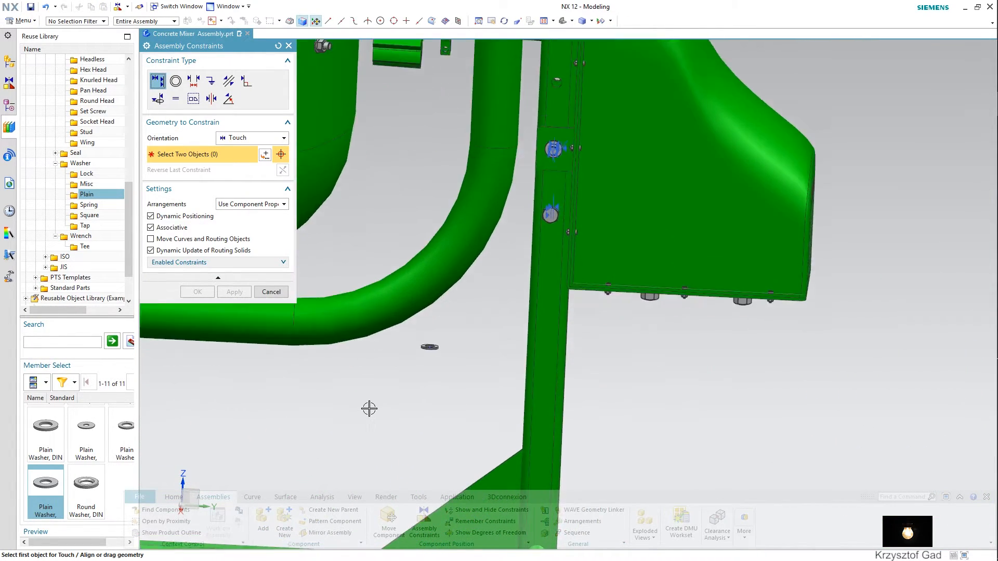
middle_click_drag(443, 446, 438, 405)
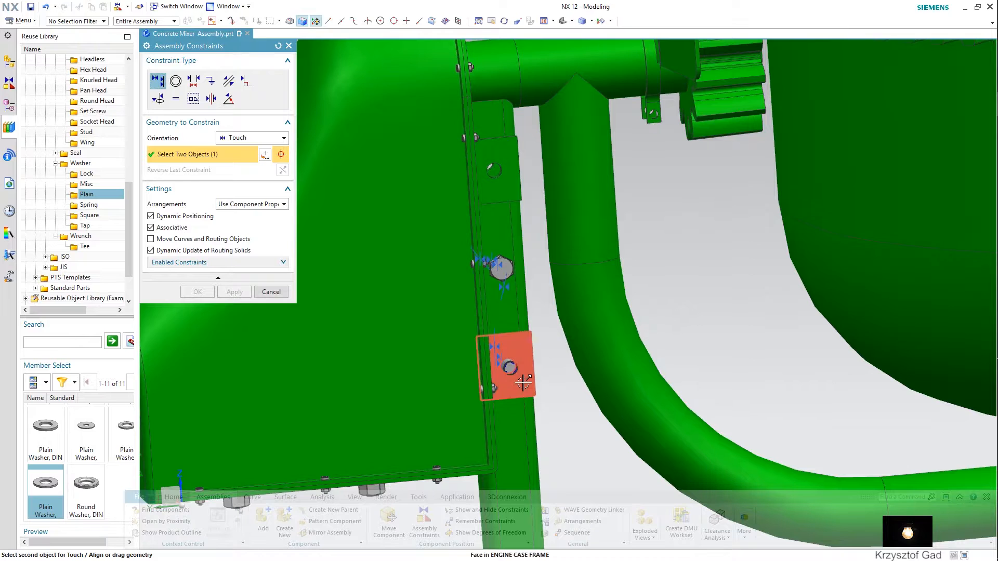
left_click(522, 381)
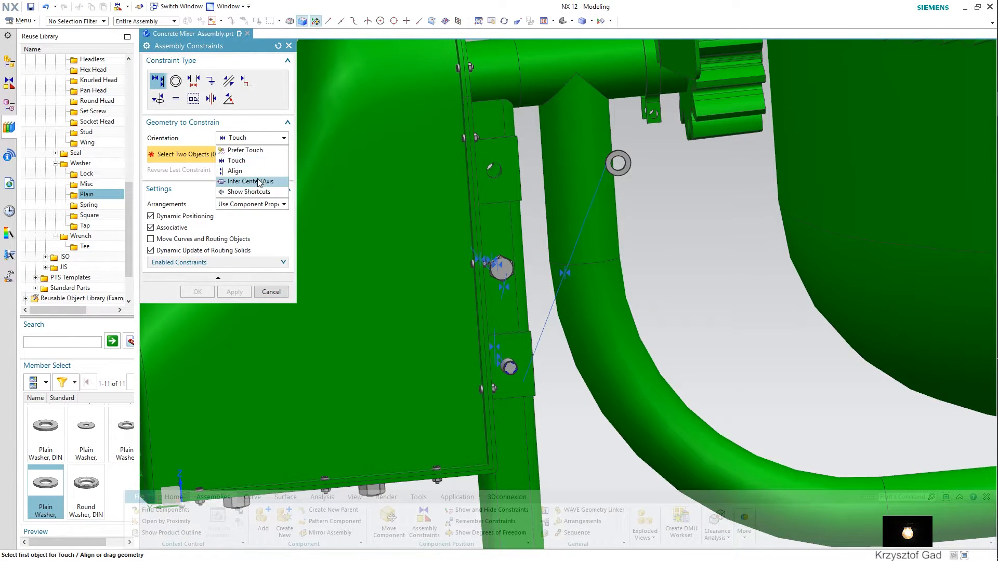
Align the second M10 washer's centerline with the protruding M10x55 screw shank using an Infer Center/Axis constraint.
left_click(258, 181)
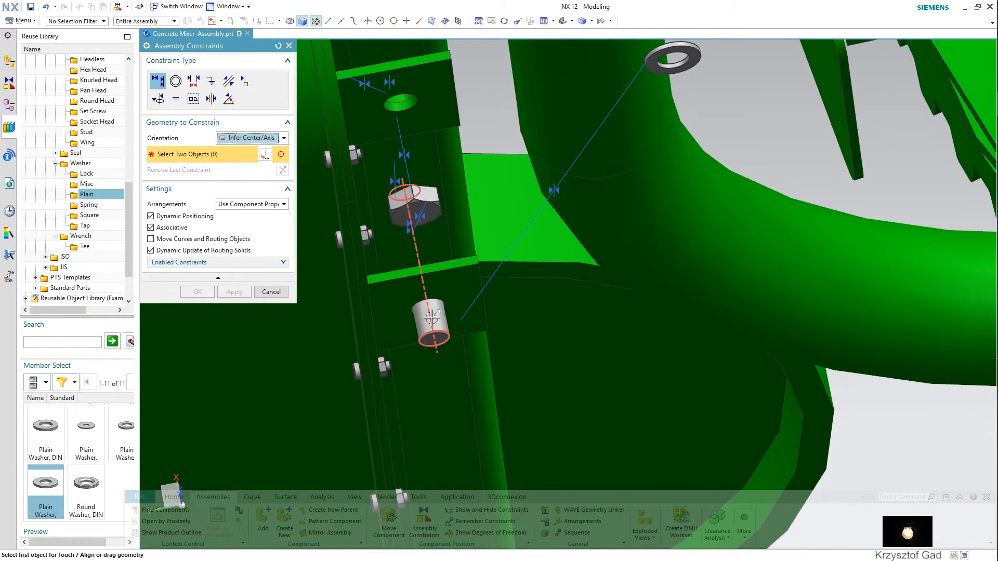
left_click(432, 317)
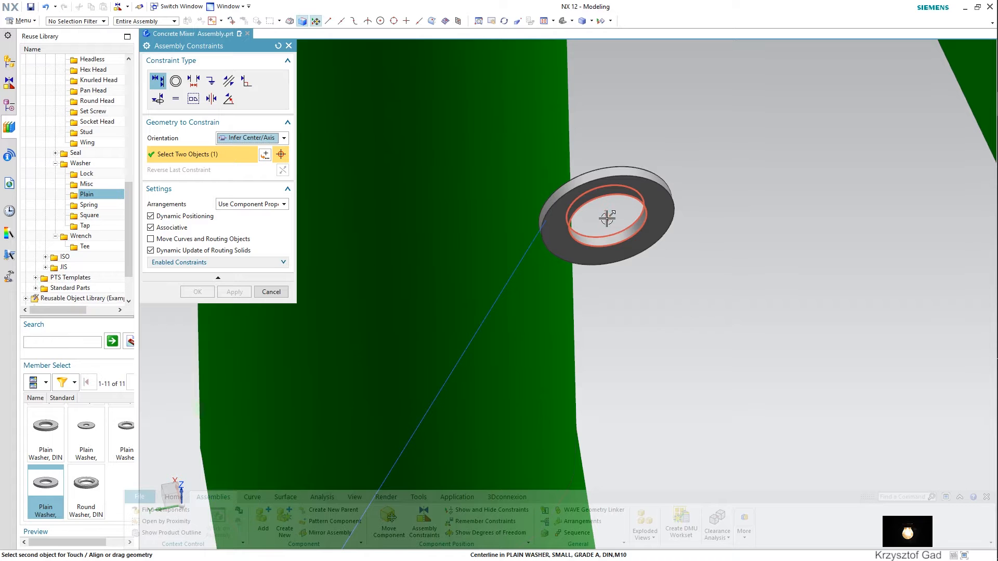
left_click(607, 218)
left_click(245, 291)
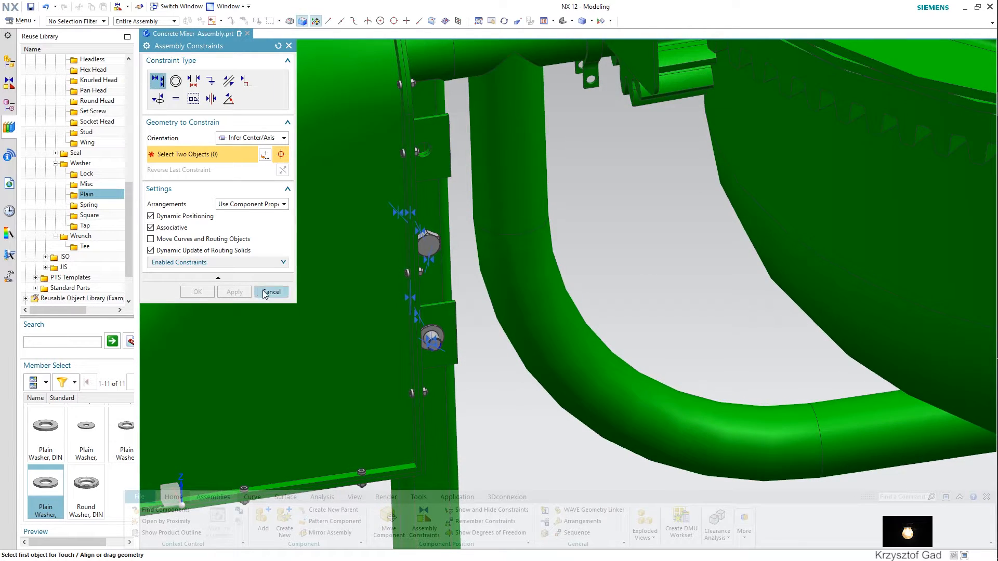
left_click(270, 292)
Add a Hex Nut, DIN 934, size M10x1.5, from the reuse library beside the engine case frame's washer.
scroll(125, 248, "up", 2)
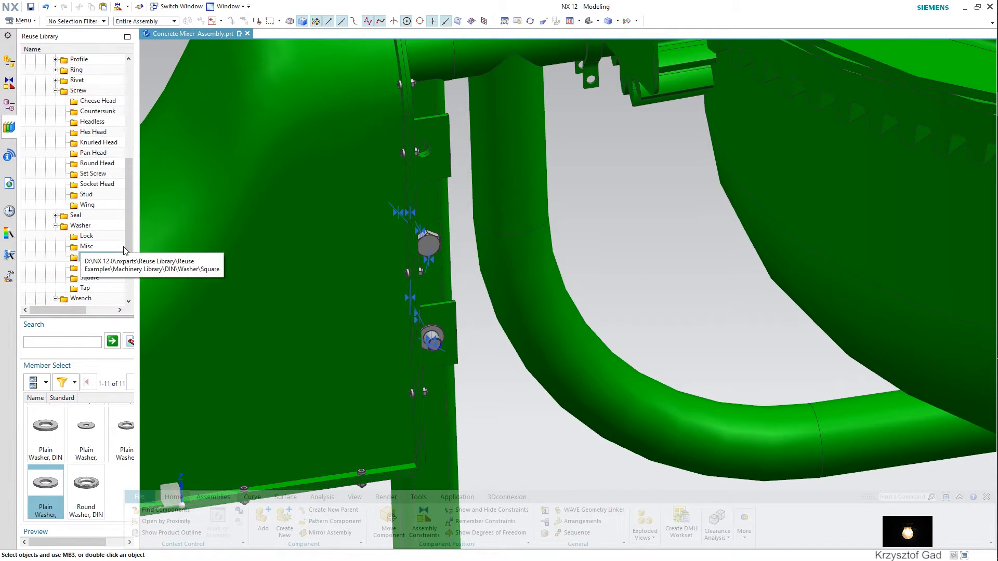
scroll(125, 250, "up", 6)
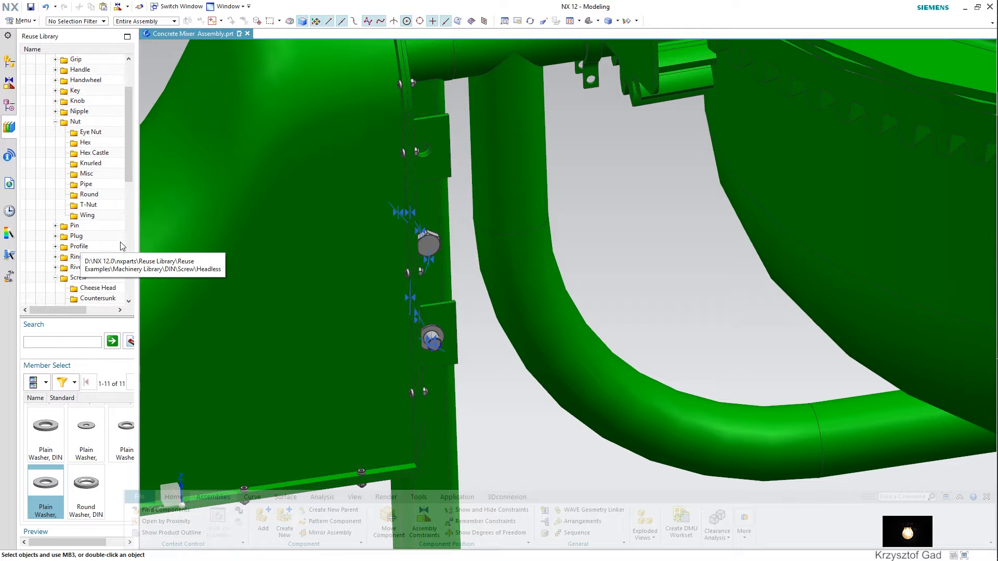
left_click(91, 144)
scroll(74, 474, "down", 4)
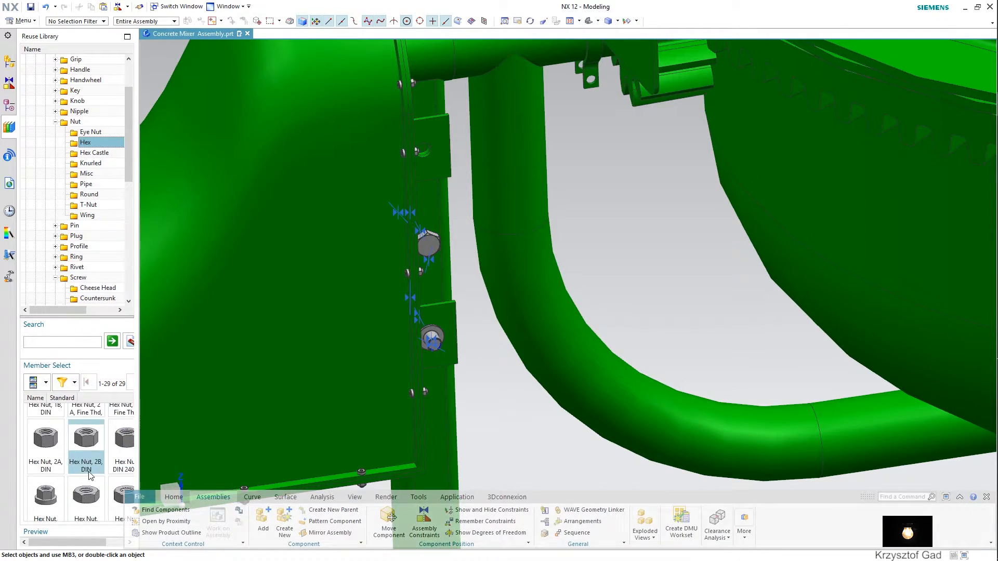
scroll(89, 475, "down", 3)
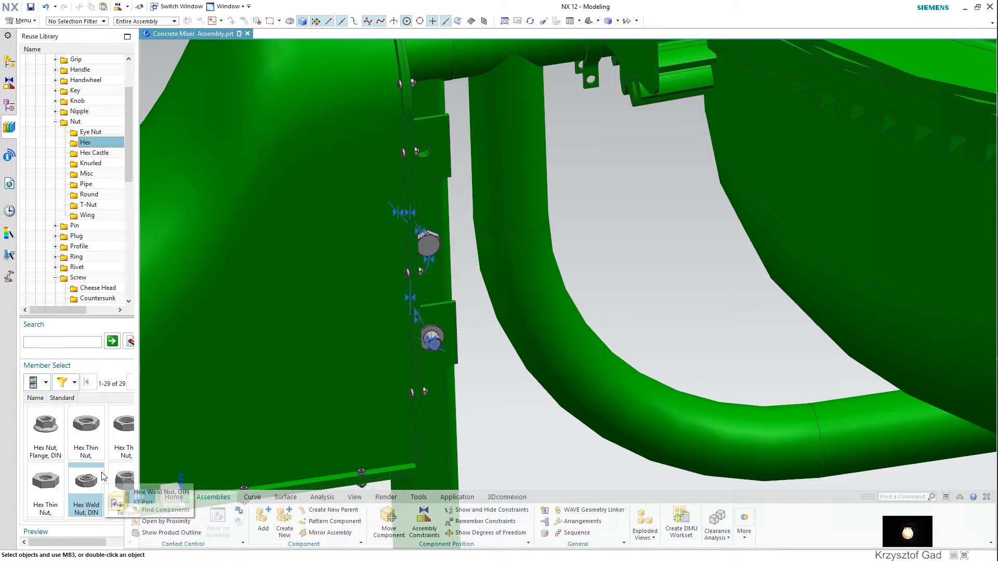
scroll(99, 475, "up", 3)
scroll(99, 473, "up", 1)
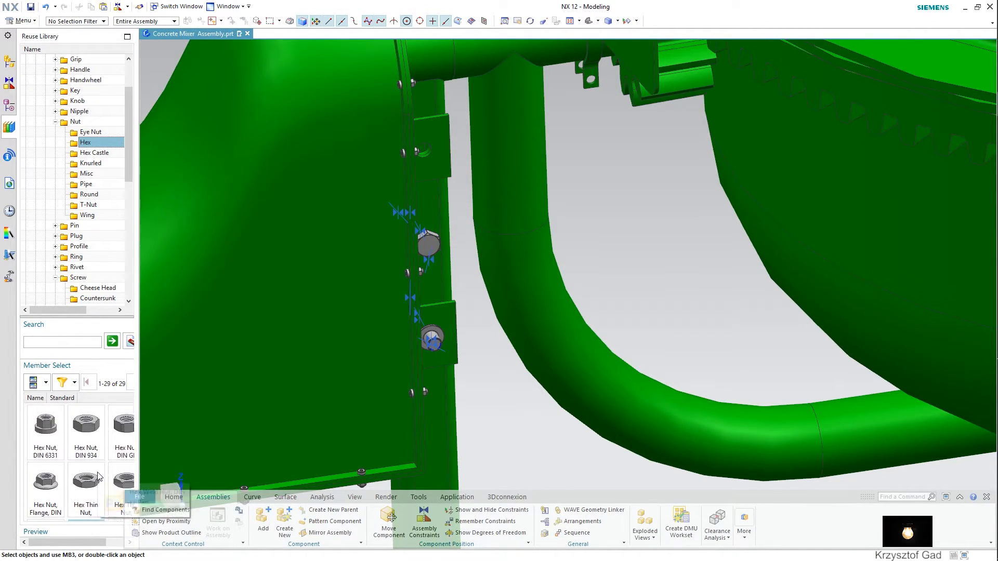
left_click_drag(97, 443, 472, 381)
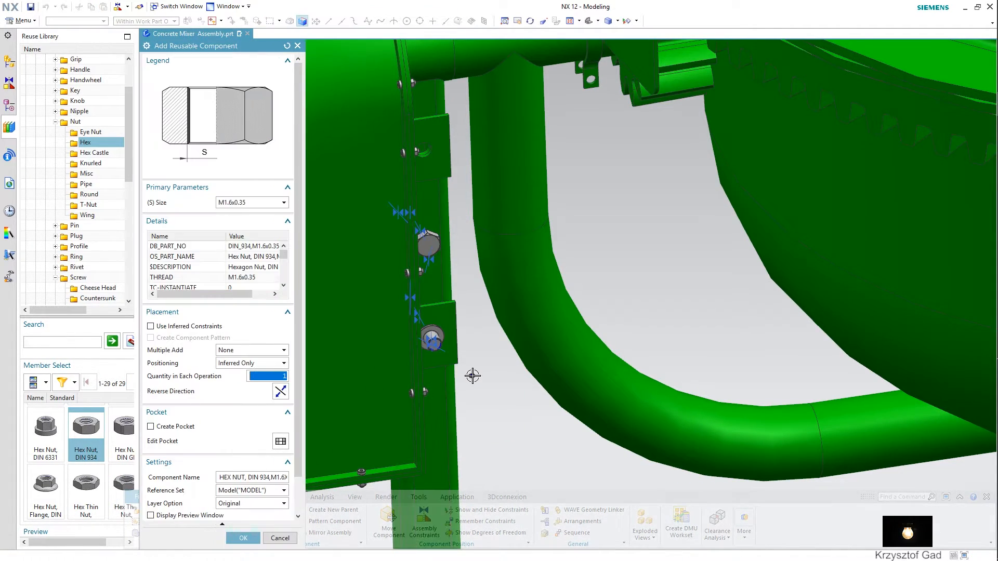
left_click(257, 204)
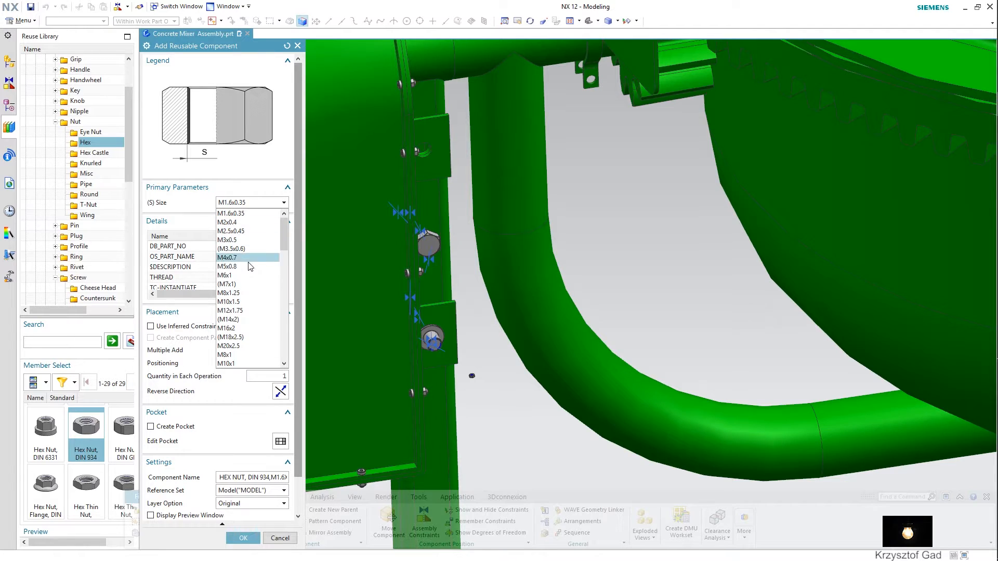
left_click(257, 303)
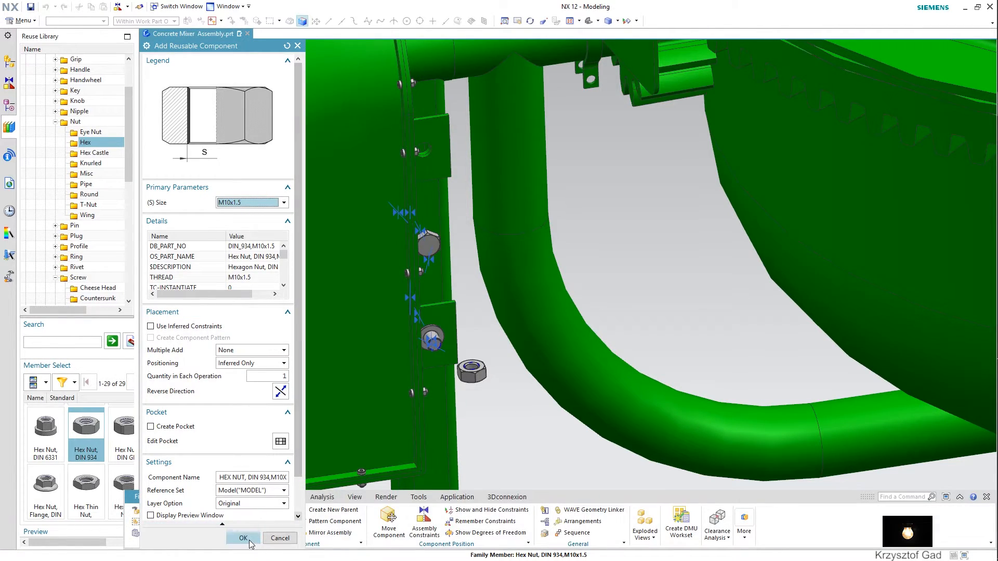
left_click(244, 538)
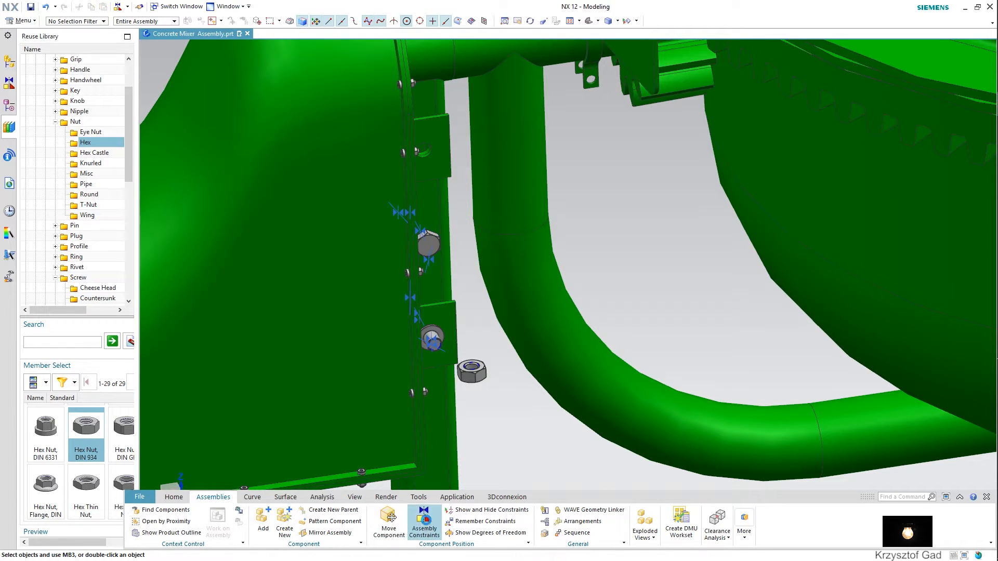
Align the hex nut's centerline with the protruding M10x55 screw shank using an Infer Center/Axis constraint.
left_click(425, 520)
scroll(463, 370, "up", 5)
scroll(485, 316, "up", 2)
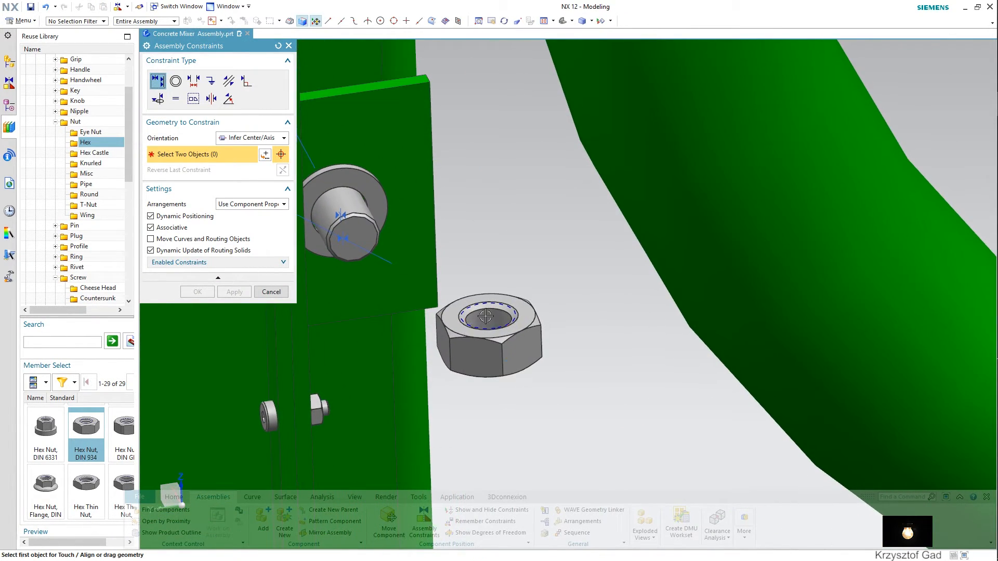
left_click(336, 207)
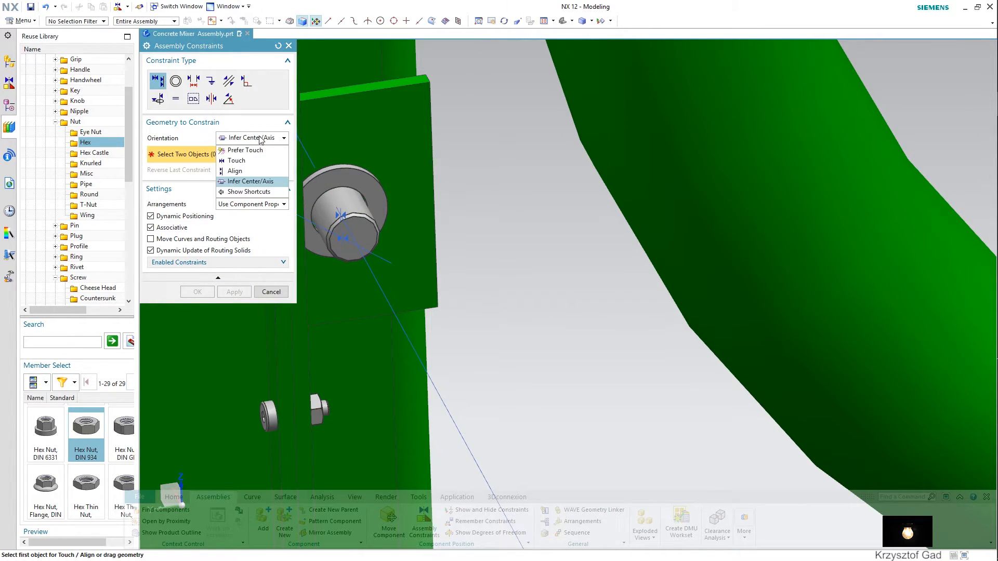
Add a Touch constraint between the M10 washer's outer face and the hex nut's face, and finish constraining the nut.
left_click(360, 184)
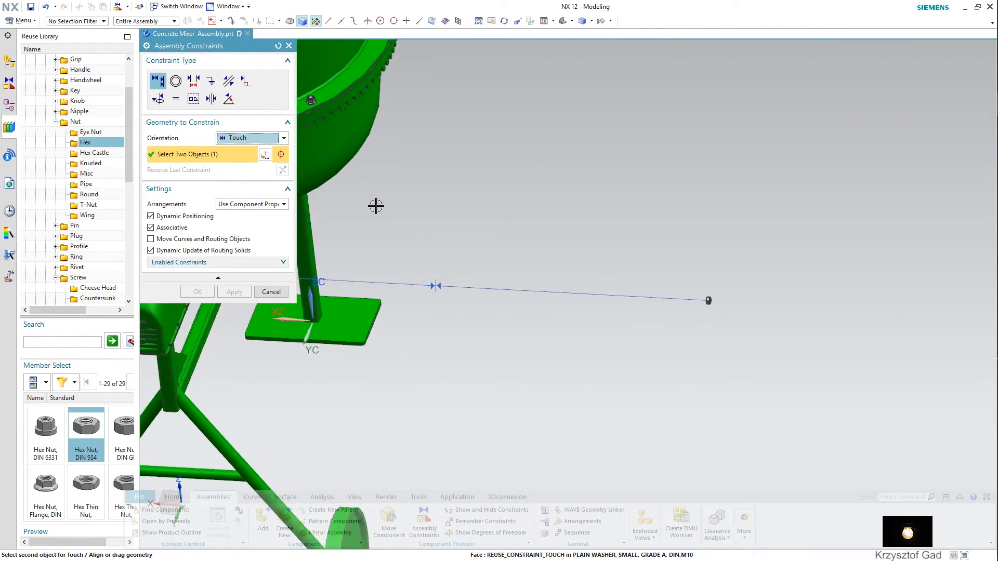
middle_click_drag(376, 205, 625, 216)
scroll(552, 257, "up", 4)
left_click(566, 367)
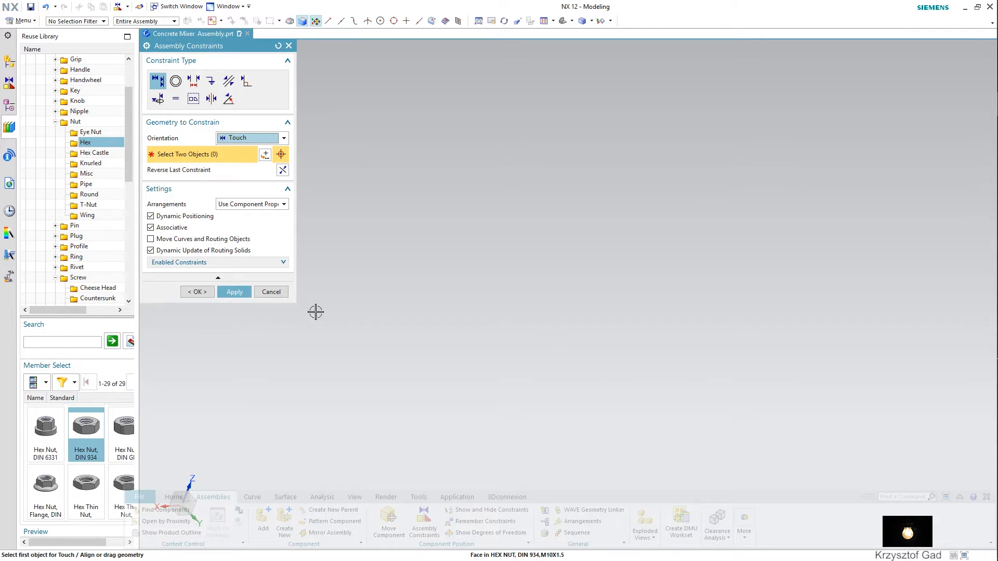
left_click(247, 296)
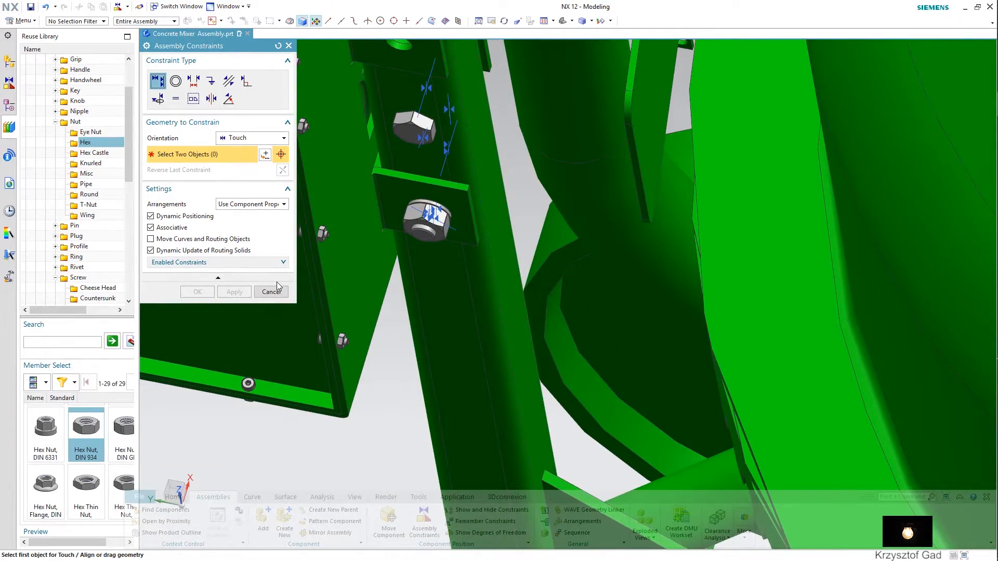
left_click(271, 292)
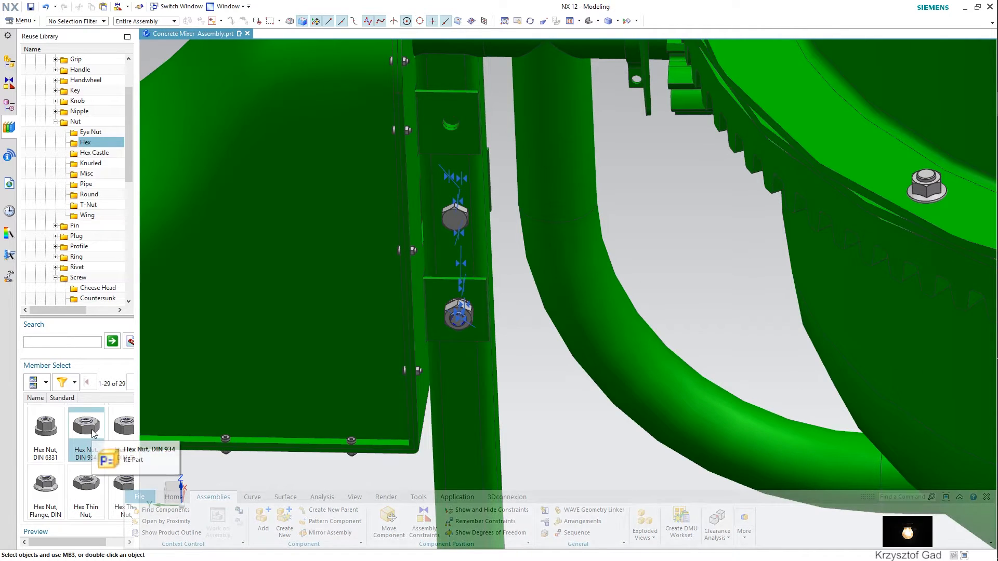
Add another Hex Nut, DIN 934, size M10x1.5, from the reuse library beside the square pipe.
left_click_drag(87, 431, 632, 202)
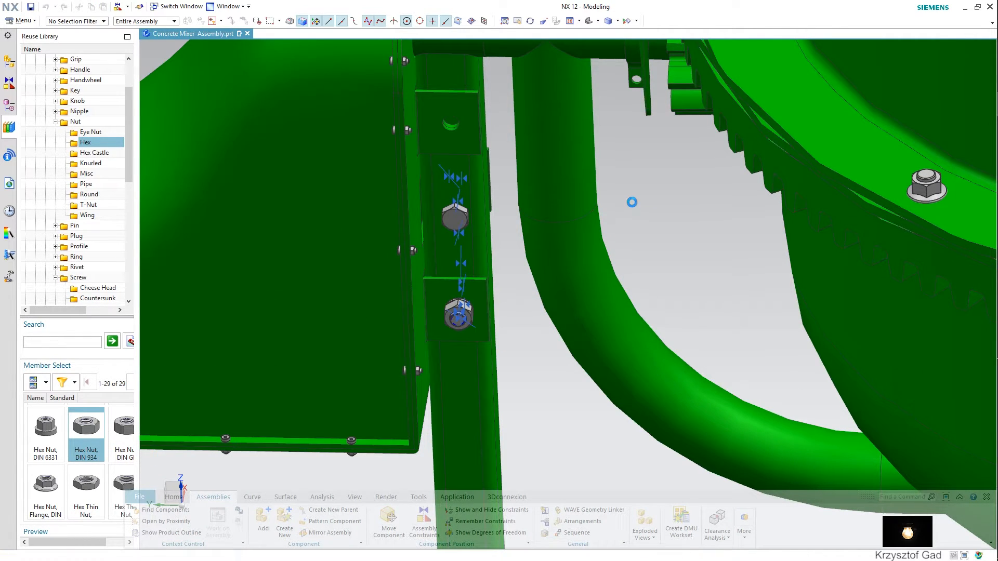
left_click(254, 203)
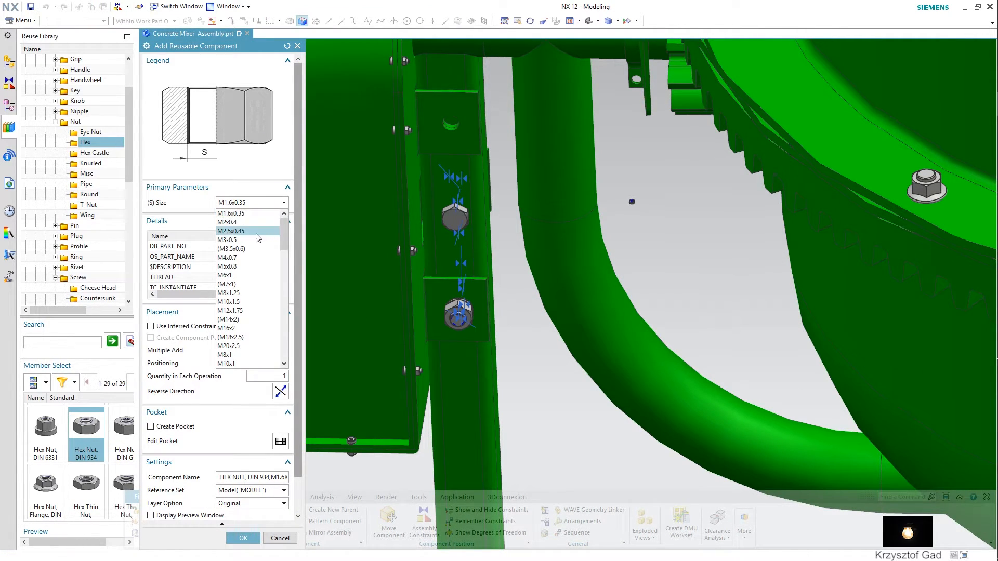
left_click(249, 301)
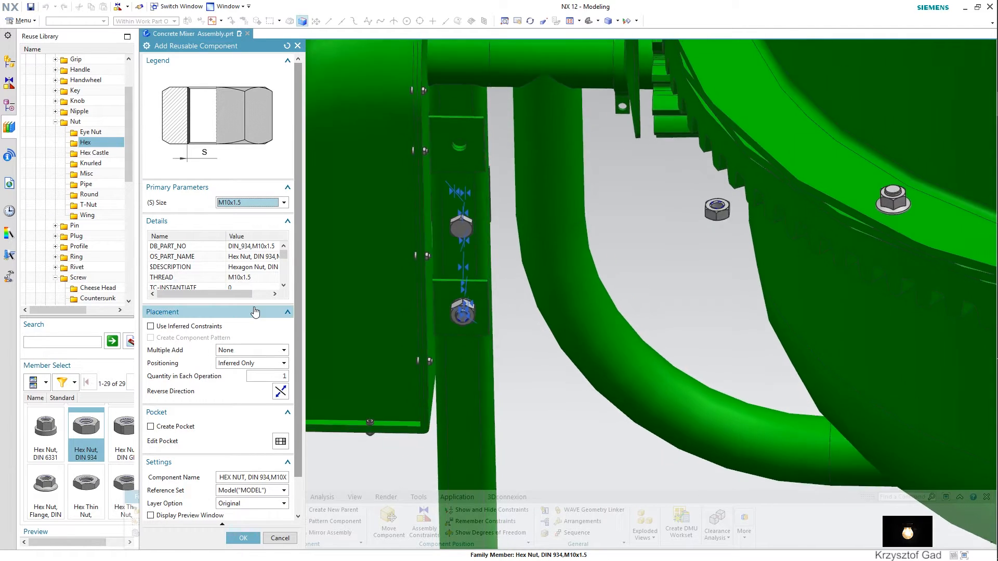
left_click(245, 538)
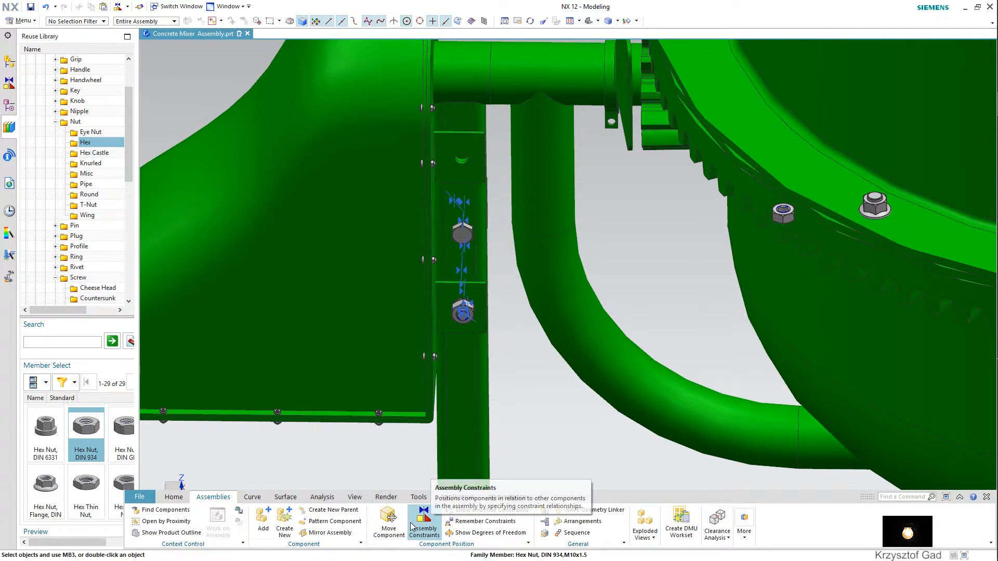
Add a Touch constraint between the second hex nut's face and the washer face around the other screw end.
left_click(411, 520)
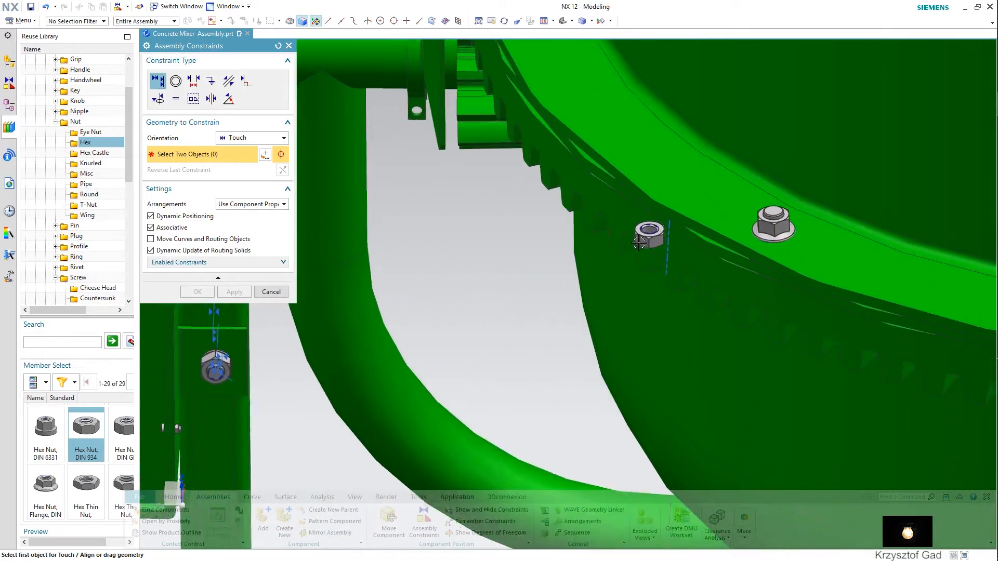
left_click(617, 288)
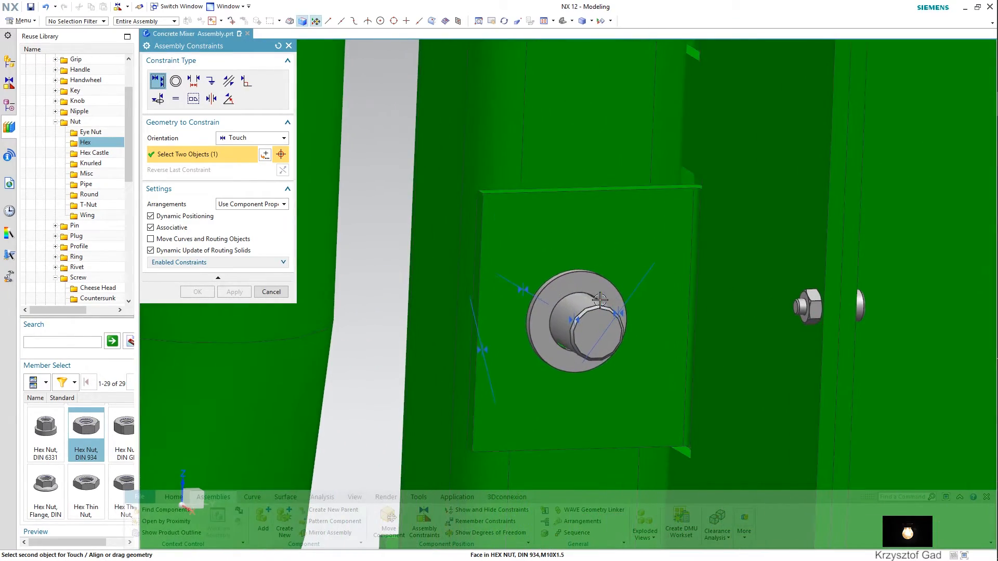
left_click(603, 292)
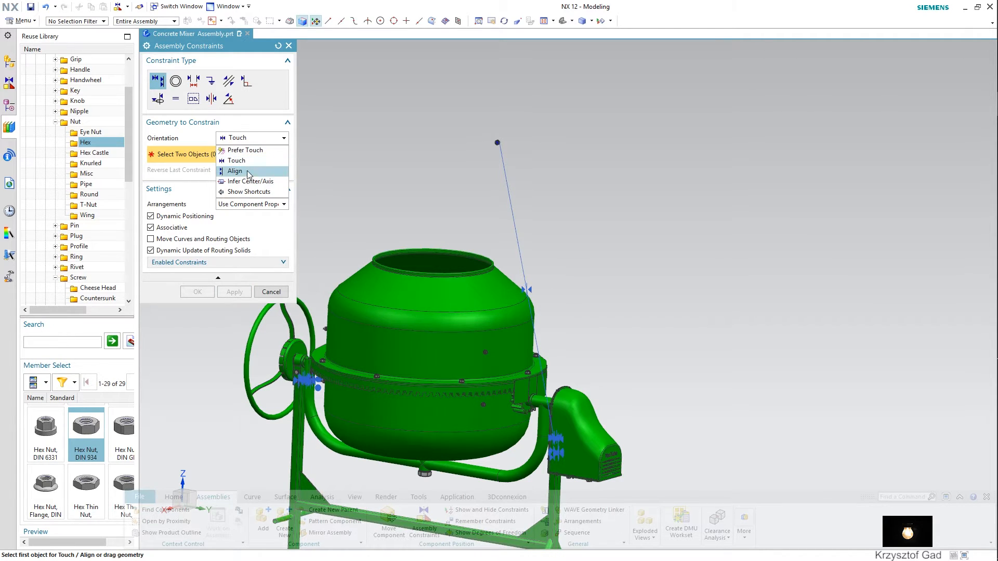
Align the second hex nut's centerline with the other M10x55 screw's shank using an Infer Center/Axis constraint.
left_click(249, 182)
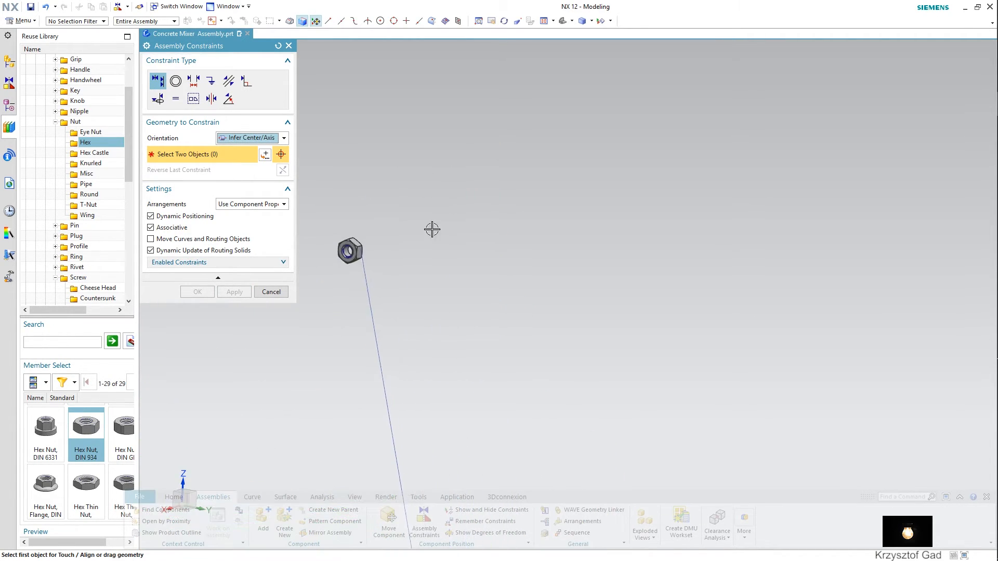
left_click(357, 268)
scroll(385, 308, "down", 8)
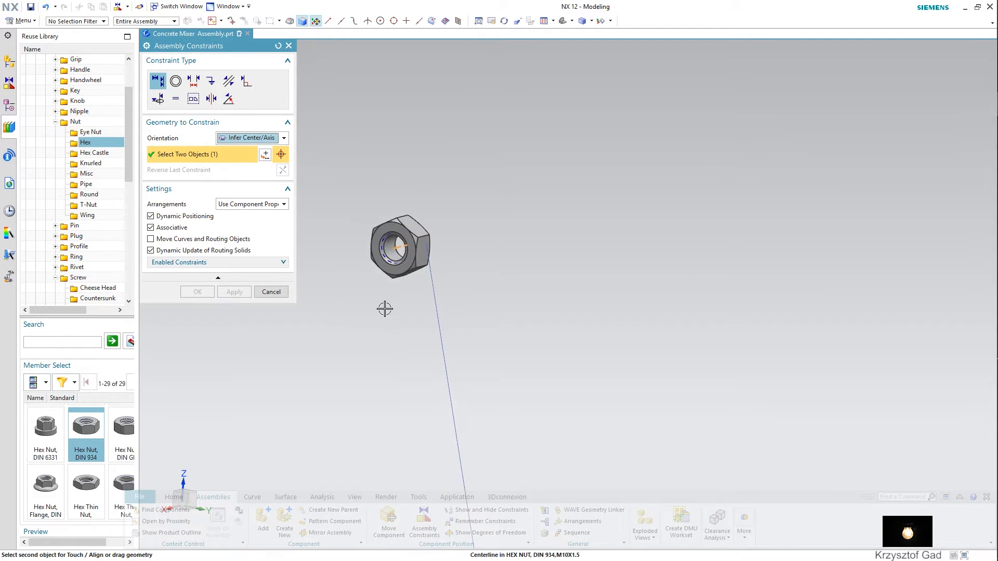
scroll(392, 311, "up", 6)
scroll(396, 314, "up", 8)
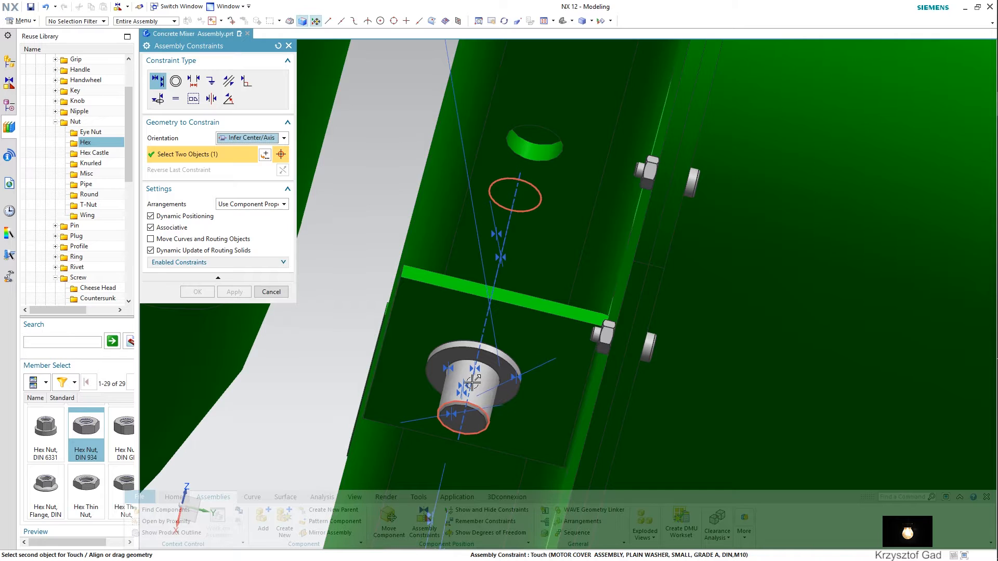
left_click(473, 384)
left_click(229, 293)
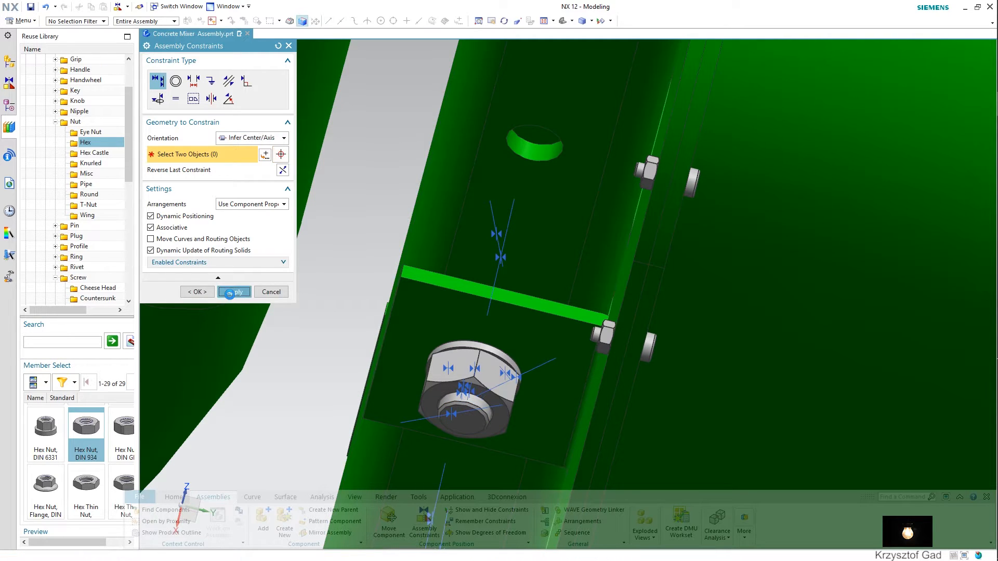
left_click(270, 294)
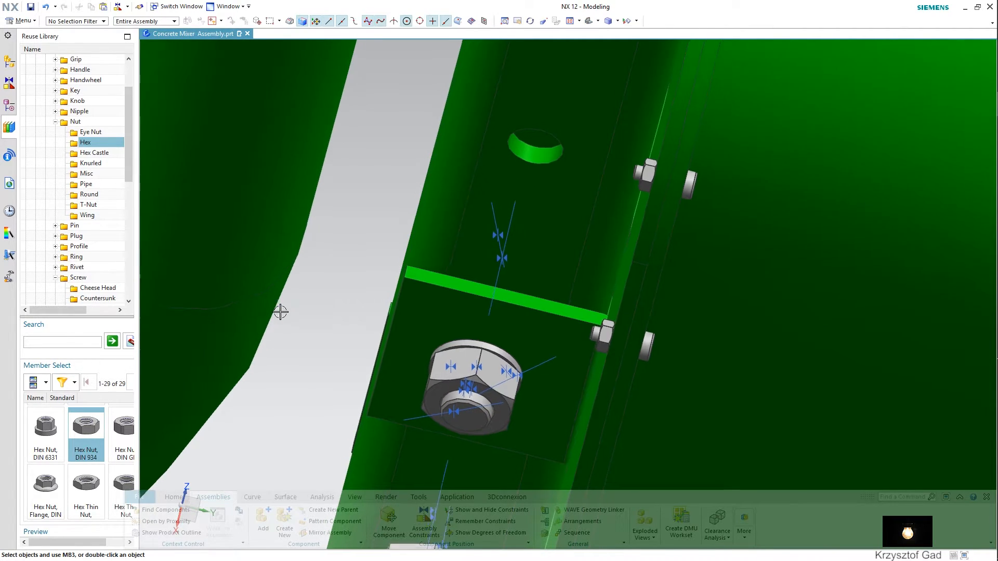
Measure the simple distance from the engine case frame's empty upper hole to the lower M10x55 screw end.
scroll(282, 314, "down", 5)
scroll(288, 334, "down", 3)
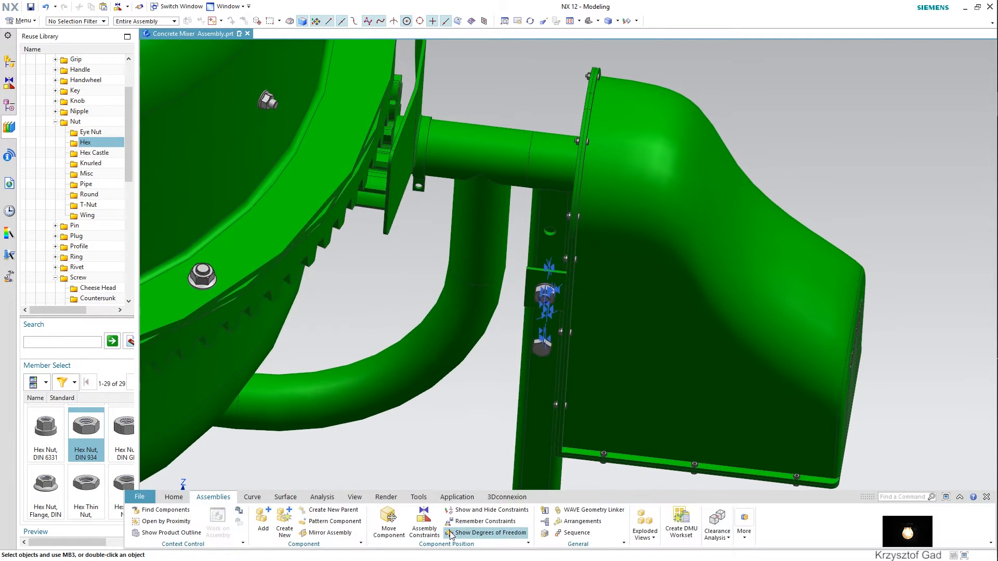
left_click(323, 497)
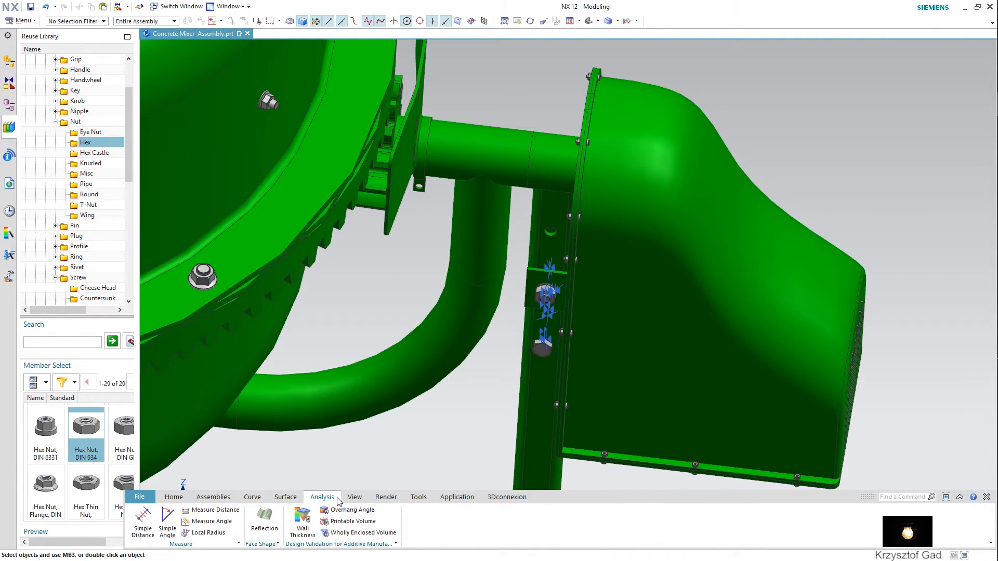
left_click(148, 523)
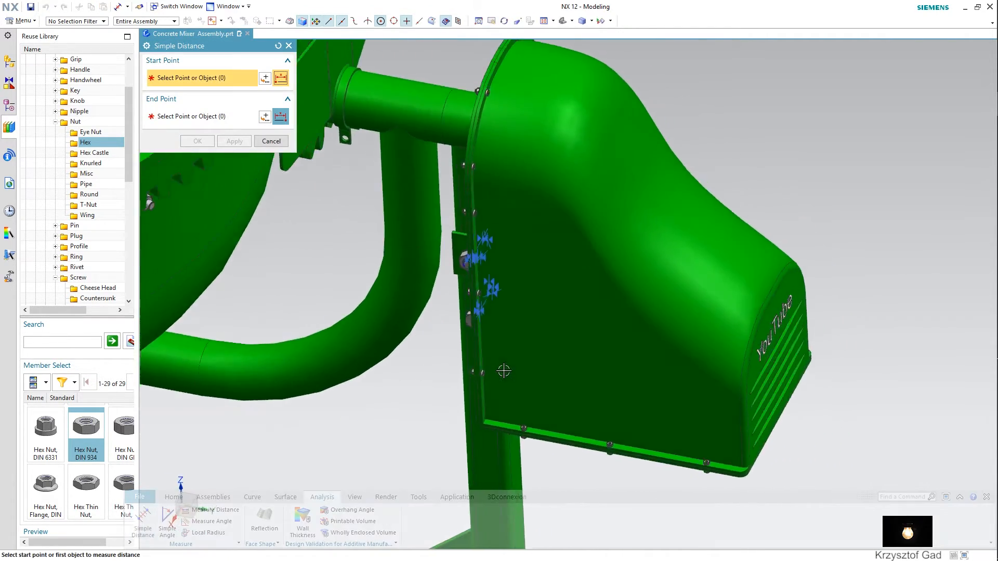
scroll(501, 353, "up", 5)
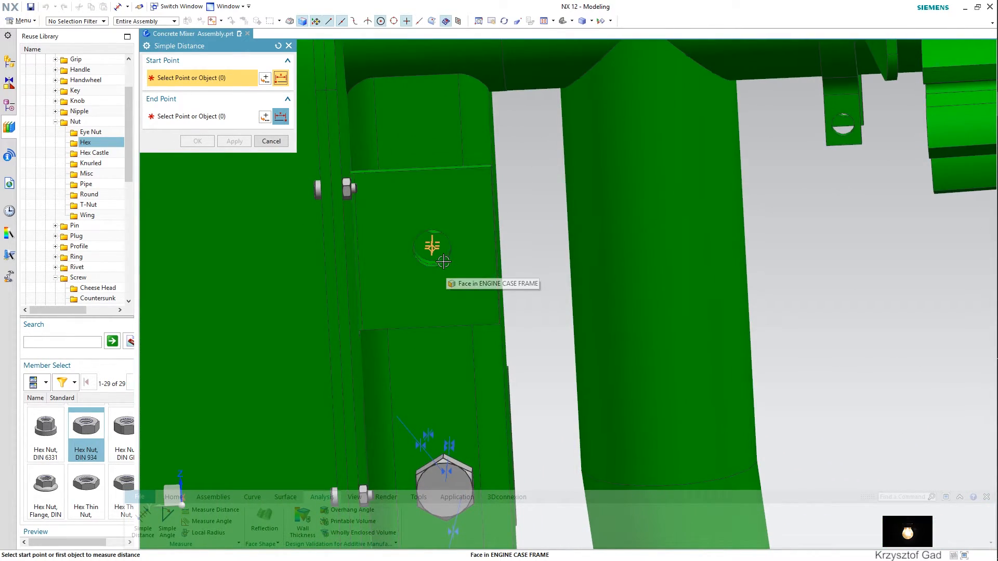
left_click(432, 246)
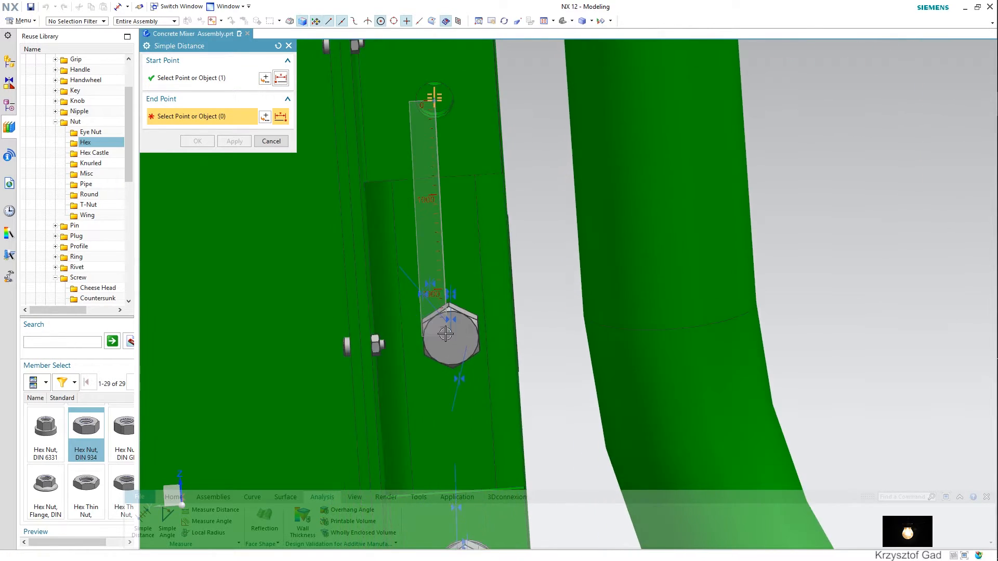
left_click(446, 310)
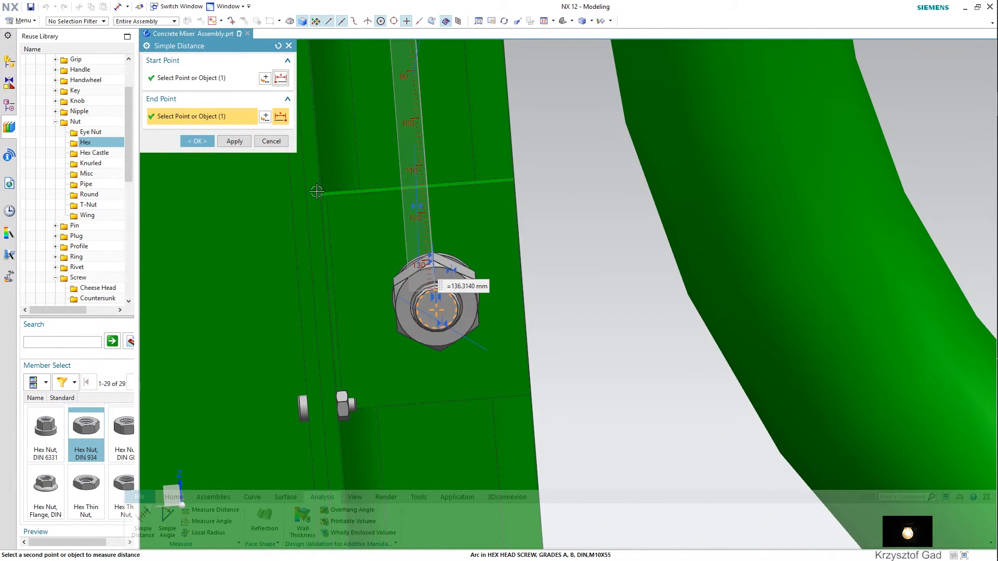
left_click(273, 143)
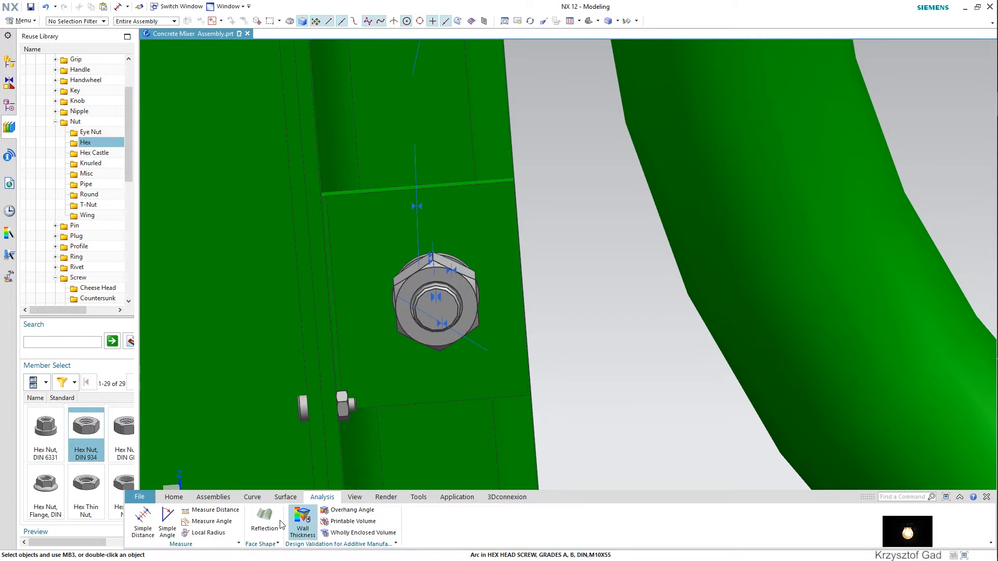
Measure the distance again from the lower screw end's center to the arc center of the frame's empty upper hole.
left_click(144, 522)
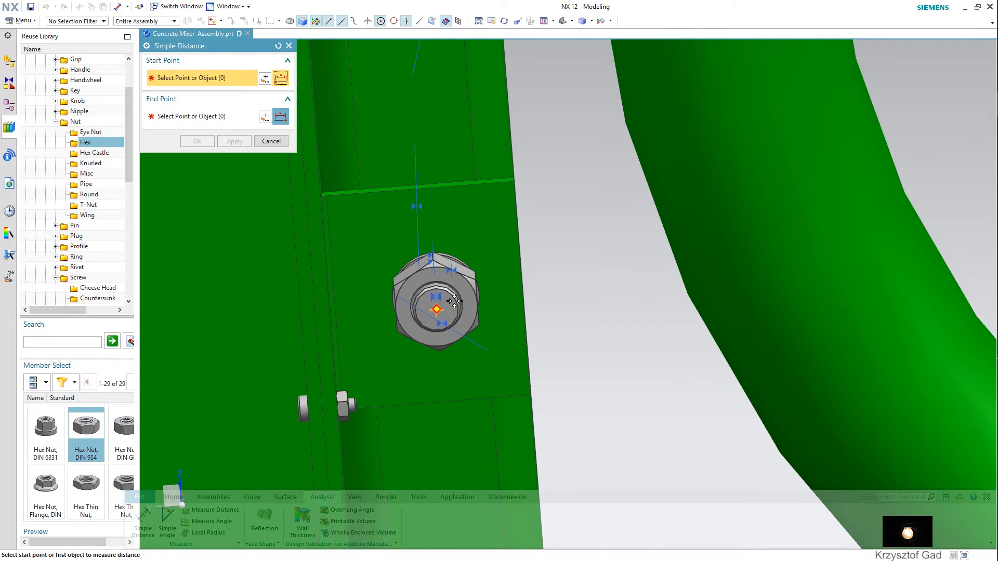
left_click(453, 301)
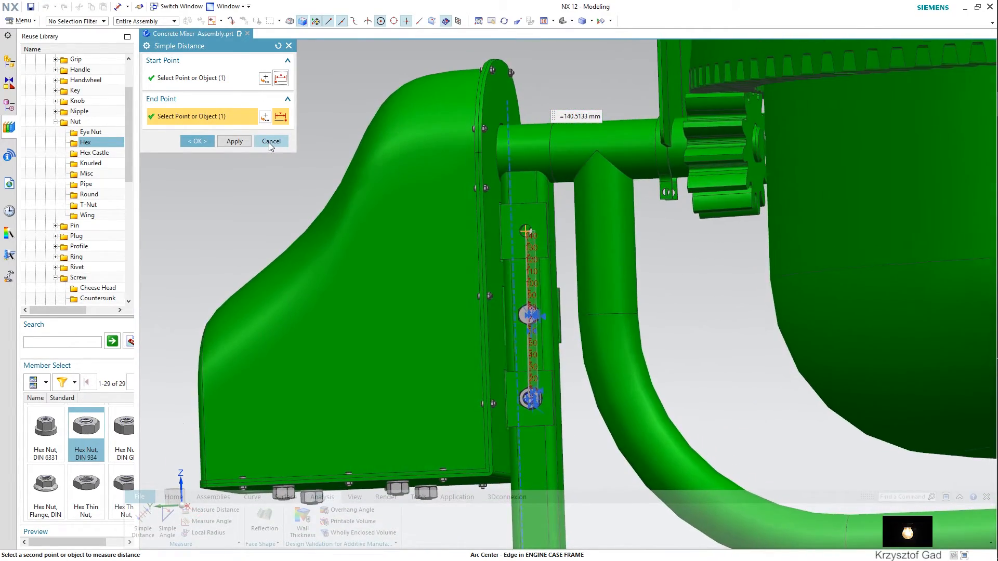
left_click(269, 143)
Pattern the lower M10x55 screw with its washer and hex nut linearly upward along the frame's vertical edge, count 2, pitch 140 mm.
left_click(214, 497)
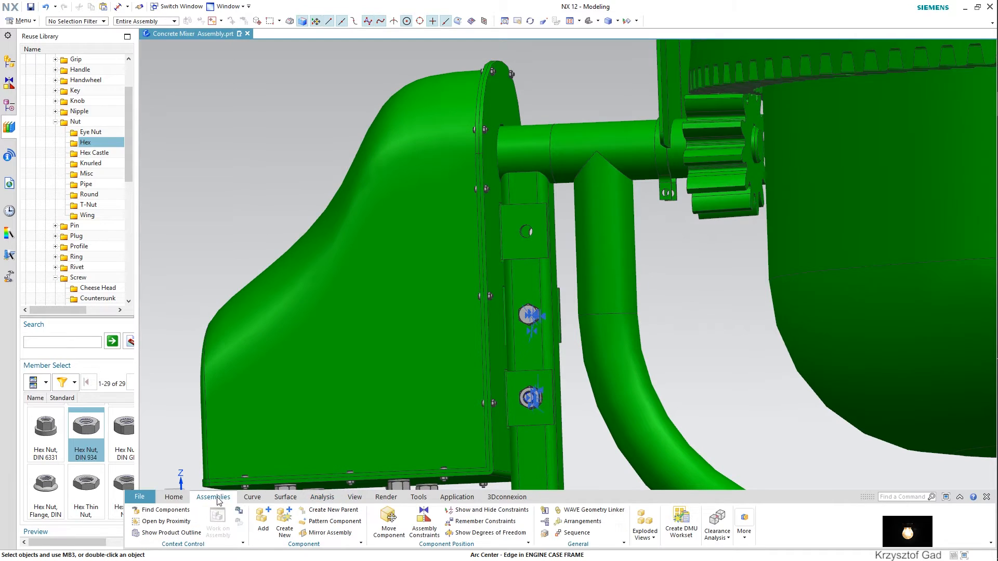
left_click(328, 521)
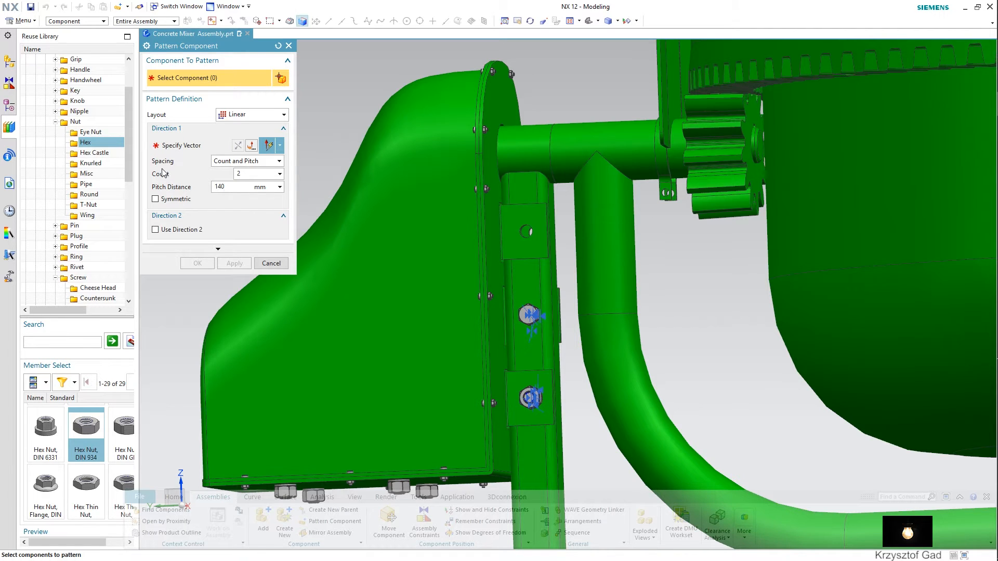
scroll(613, 410, "up", 5)
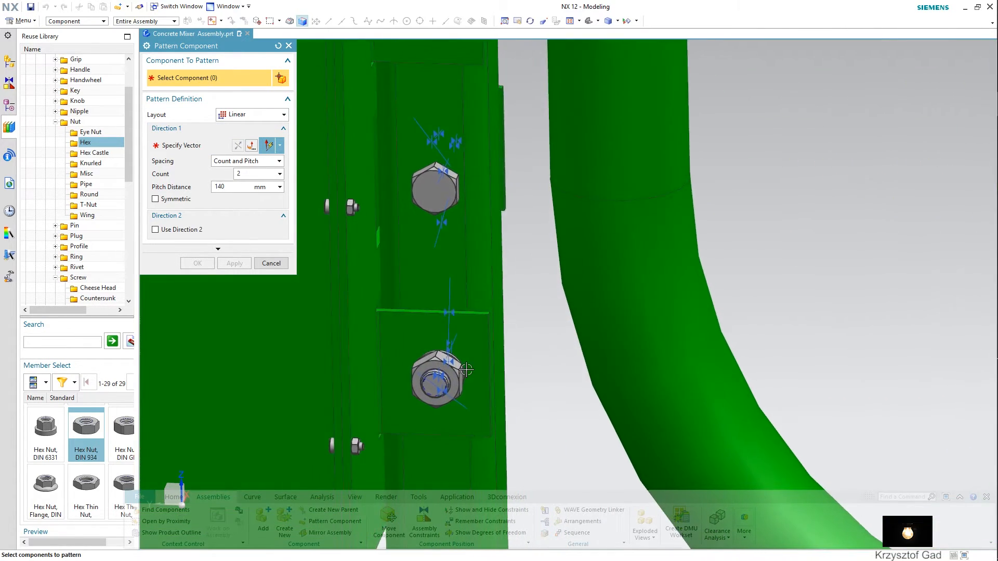
left_click(430, 381)
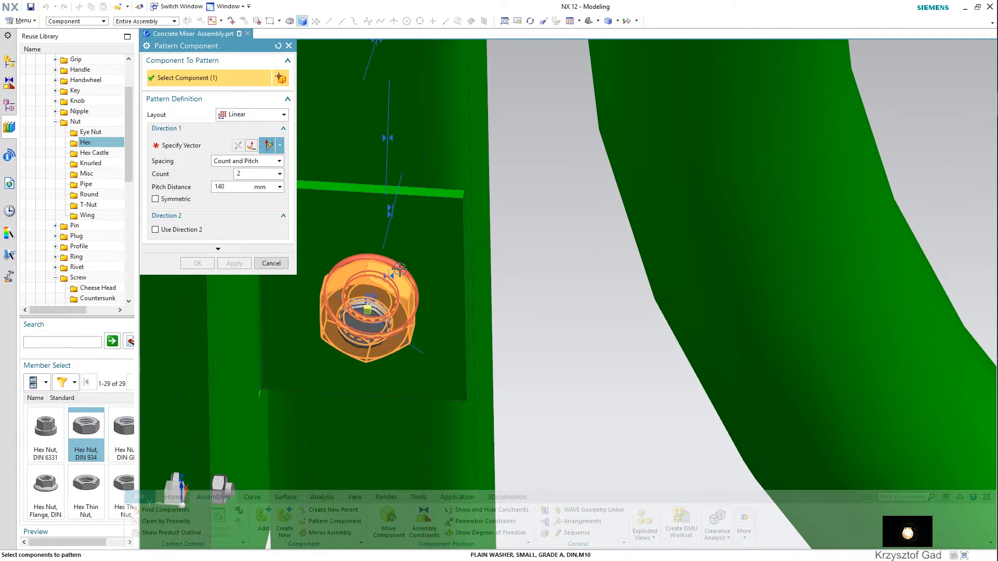
left_click(215, 150)
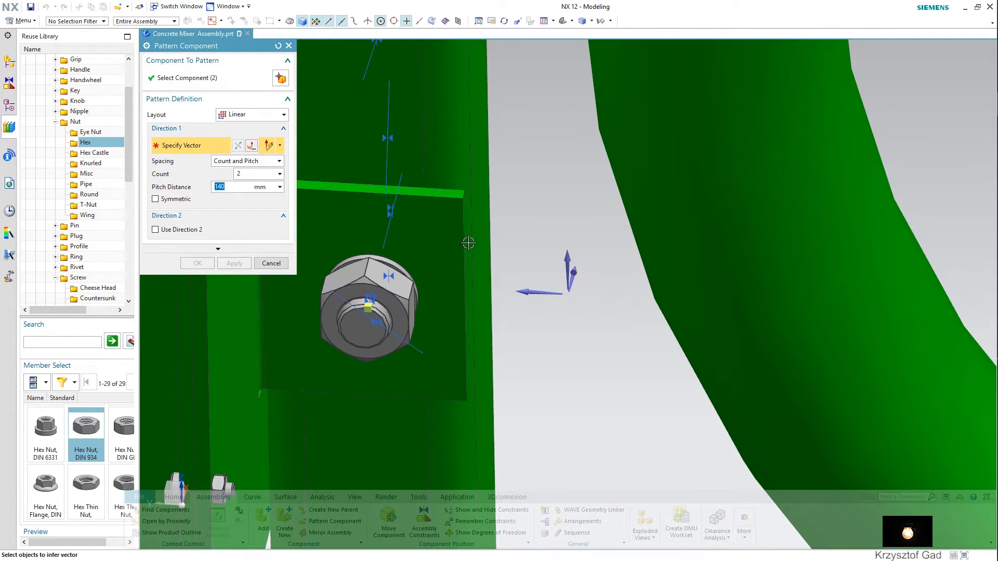
left_click(463, 244)
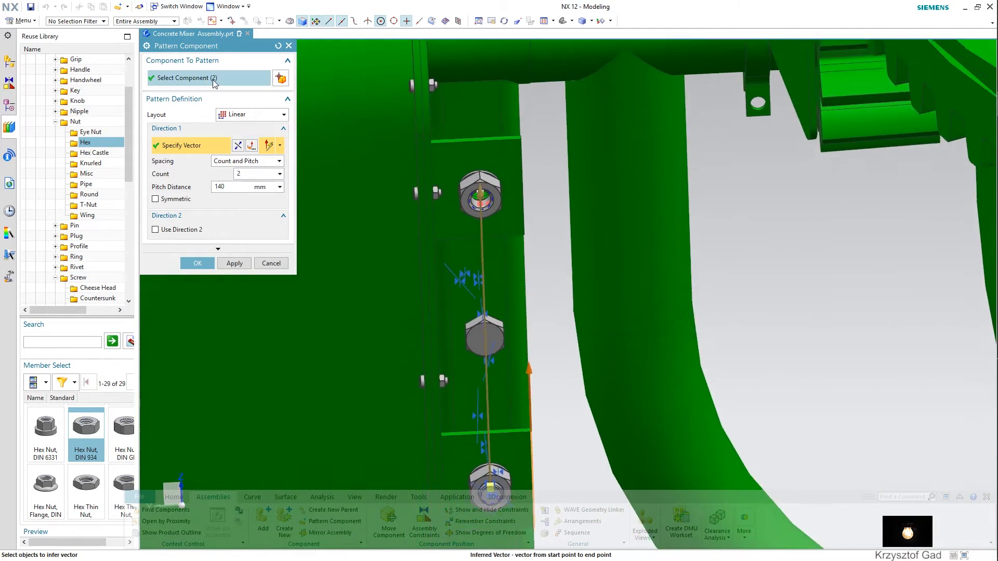
left_click(212, 82)
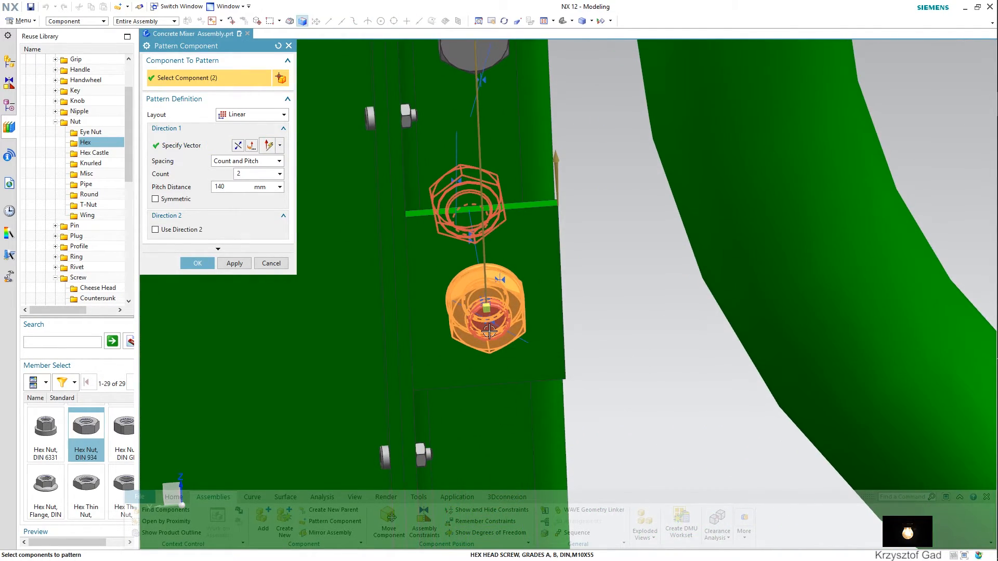
left_click(489, 332)
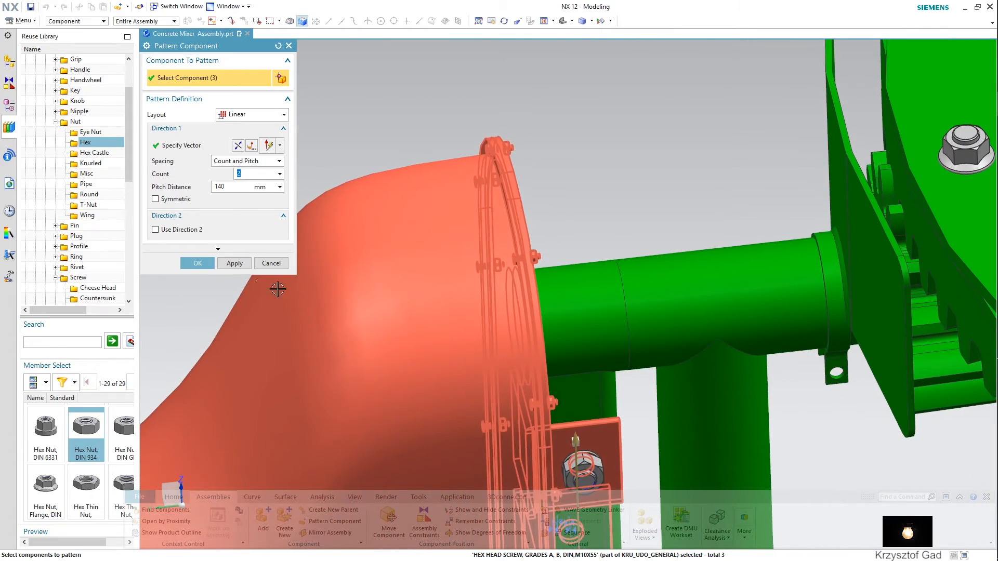
left_click(198, 263)
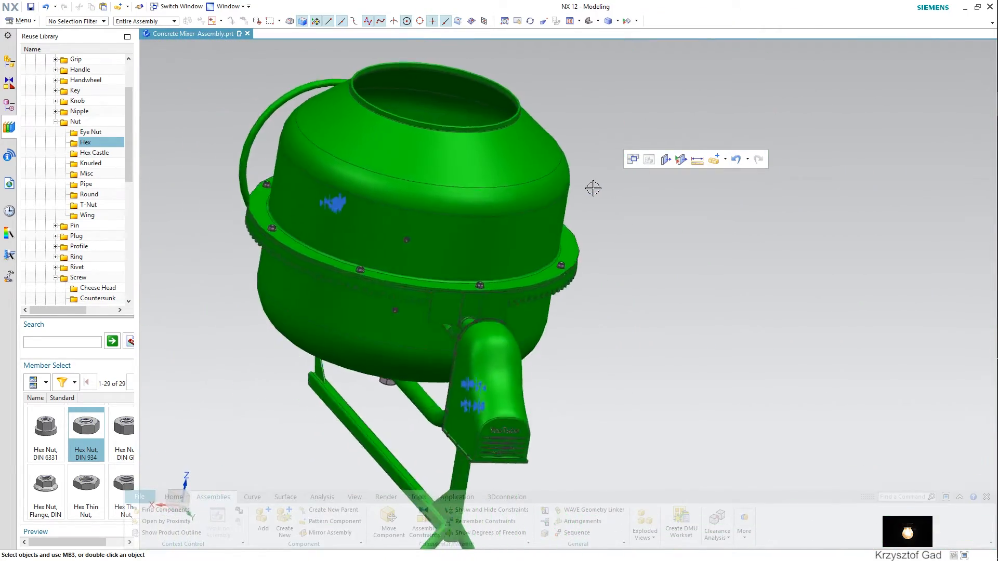
Add a DIN hex head screw of size M6 and length 30 from the reuse library to the assembly.
scroll(88, 271, "down", 2)
left_click(93, 257)
left_click_drag(85, 486, 367, 242)
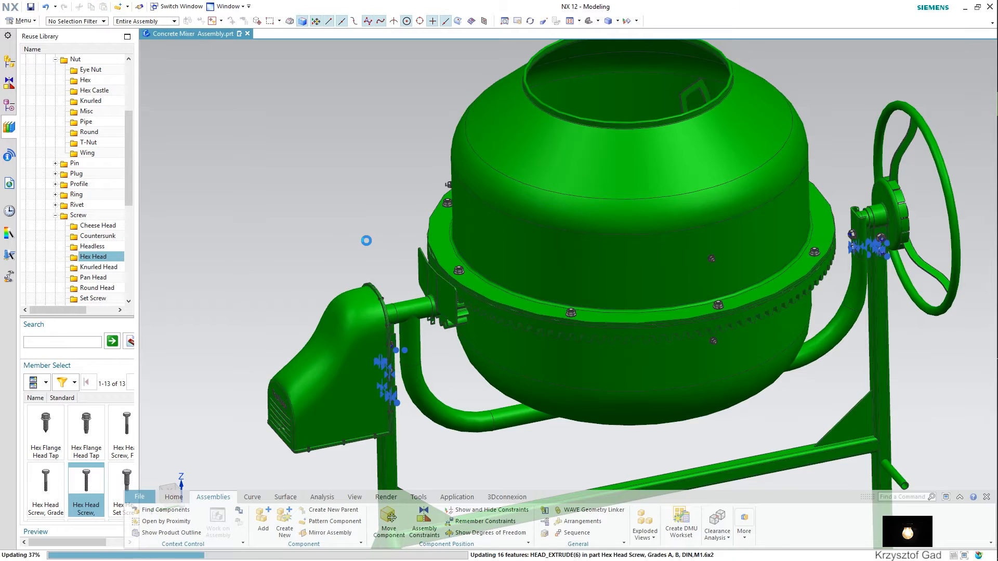
left_click(250, 203)
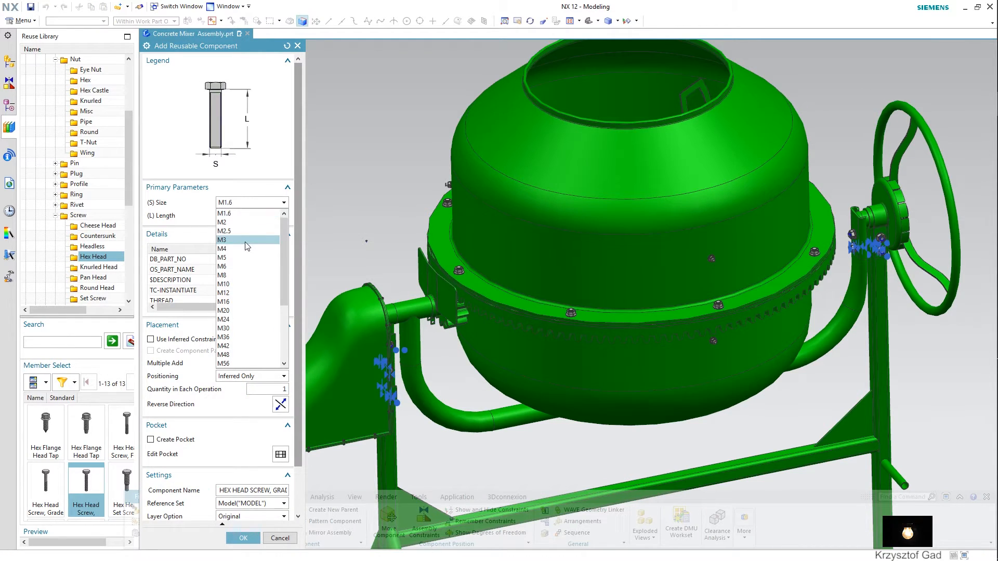
left_click(248, 267)
left_click(254, 217)
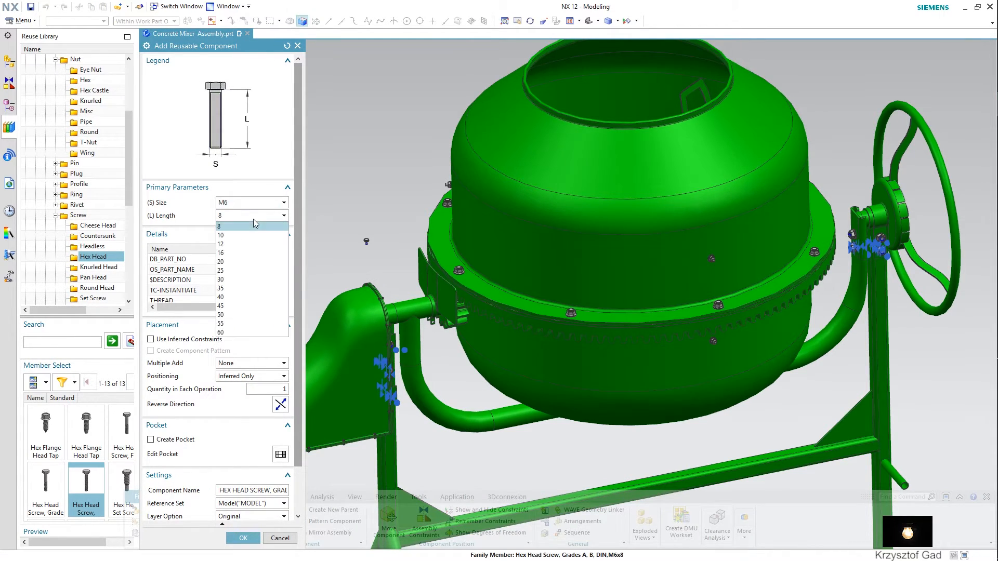
left_click(249, 281)
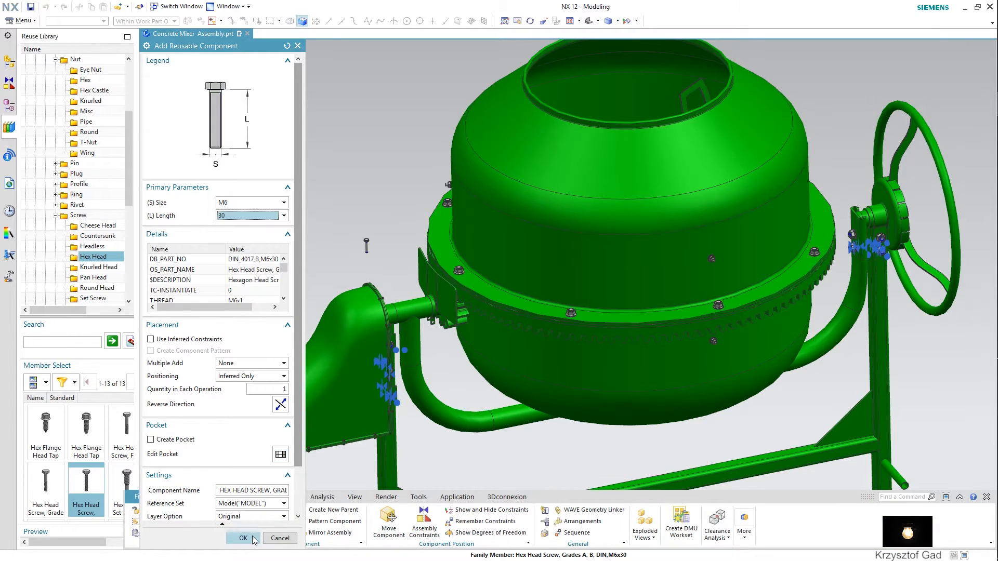
left_click(243, 538)
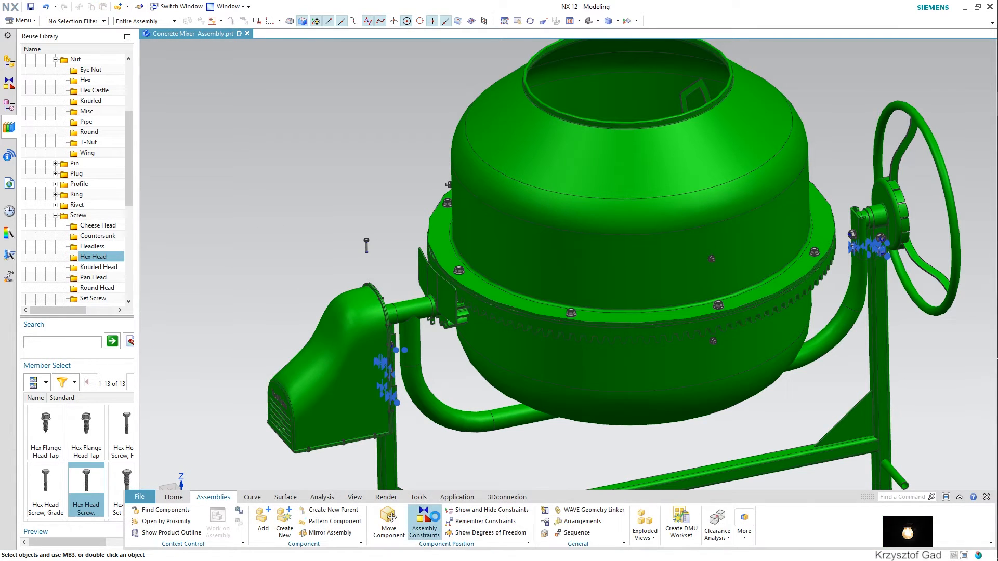
Align the M6x30 screw's centerline with the clamp tab hole of Protection Rack Plate 1 using an Infer Center/Axis constraint.
left_click(424, 521)
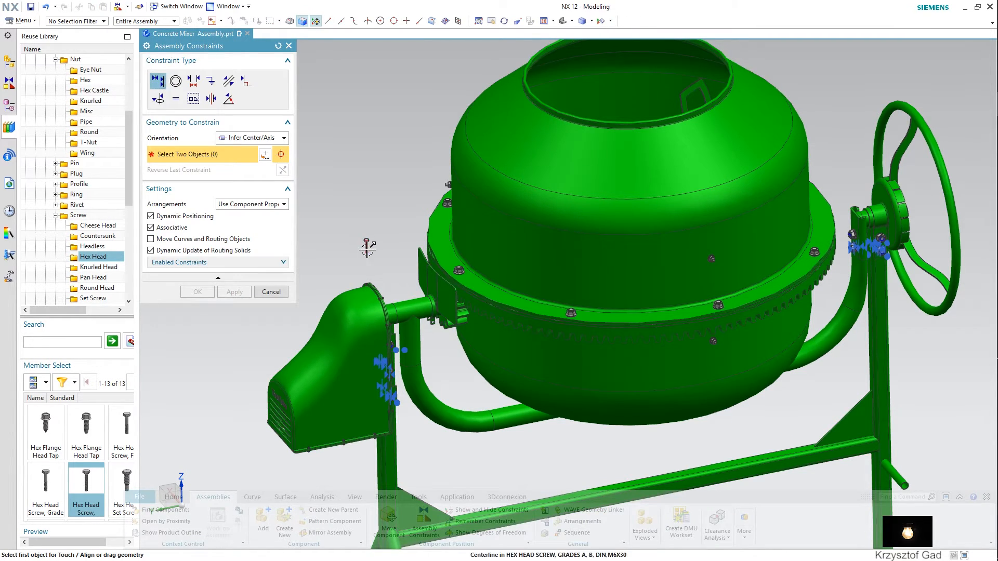
scroll(367, 249, "up", 10)
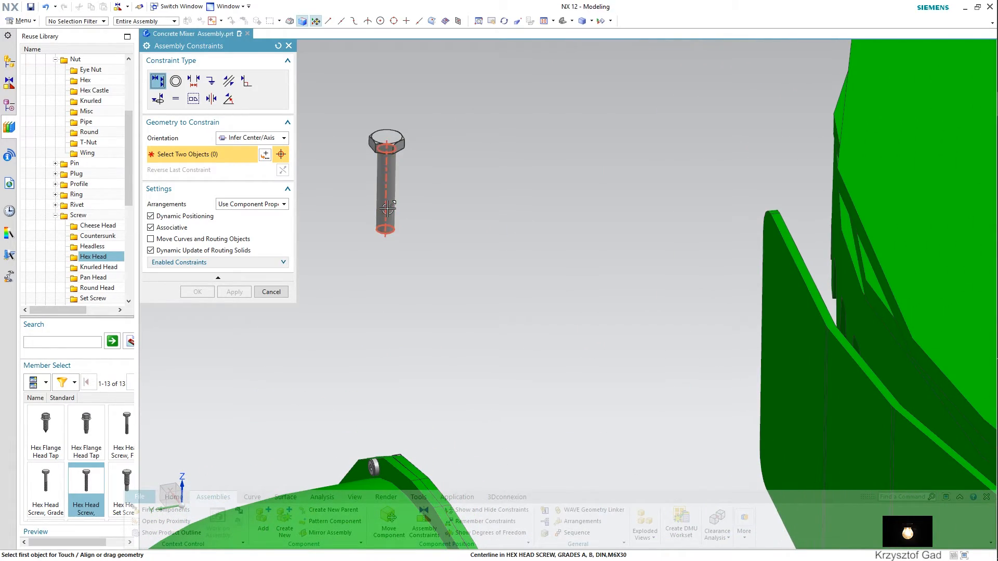
left_click(388, 208)
scroll(499, 305, "down", 8)
scroll(503, 322, "up", 8)
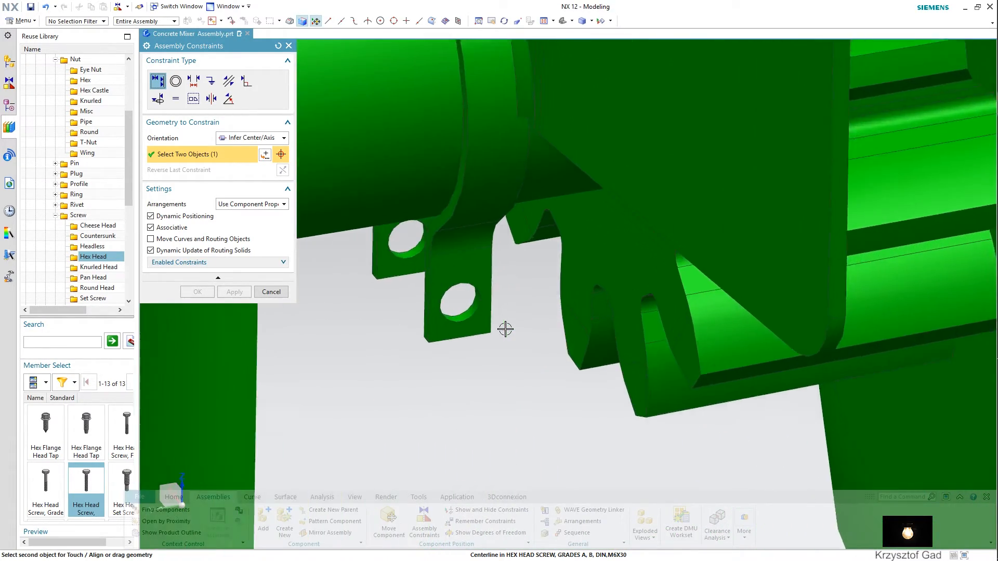
scroll(505, 329, "up", 4)
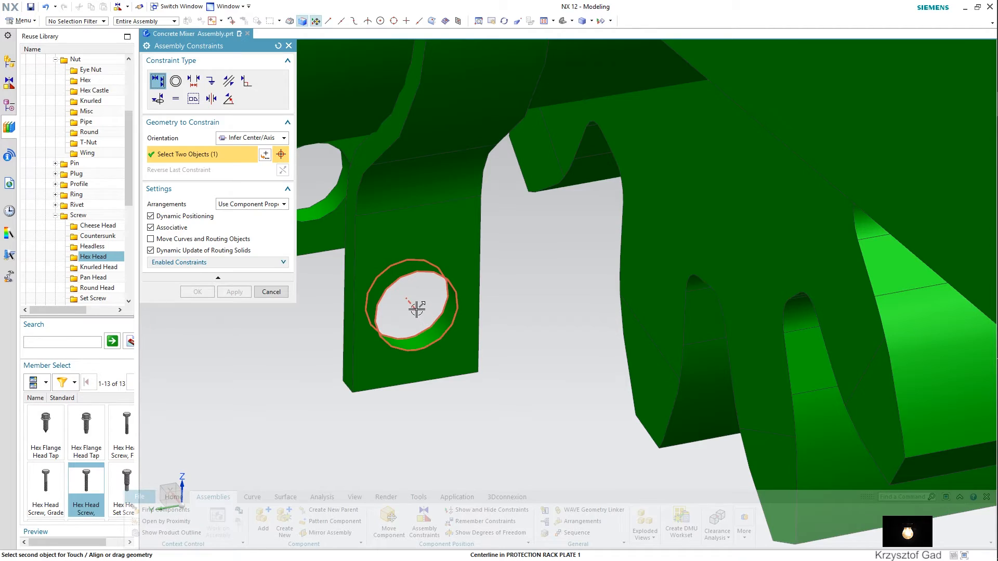
scroll(416, 309, "down", 12)
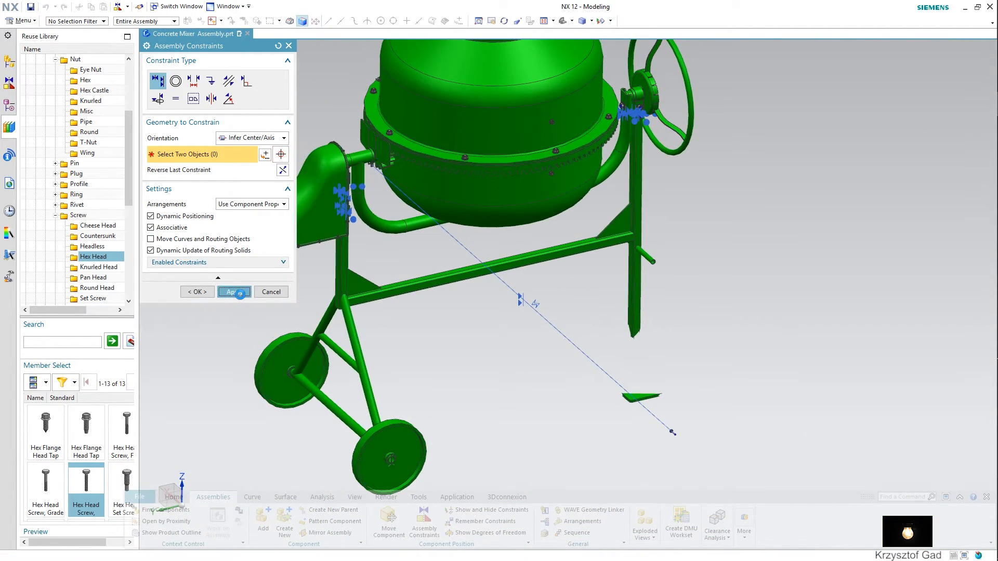
Add a Touch constraint between the underside of the M6x30 screw's head and the clamp tab face of Protection Rack Plate 1.
left_click(252, 138)
left_click(256, 161)
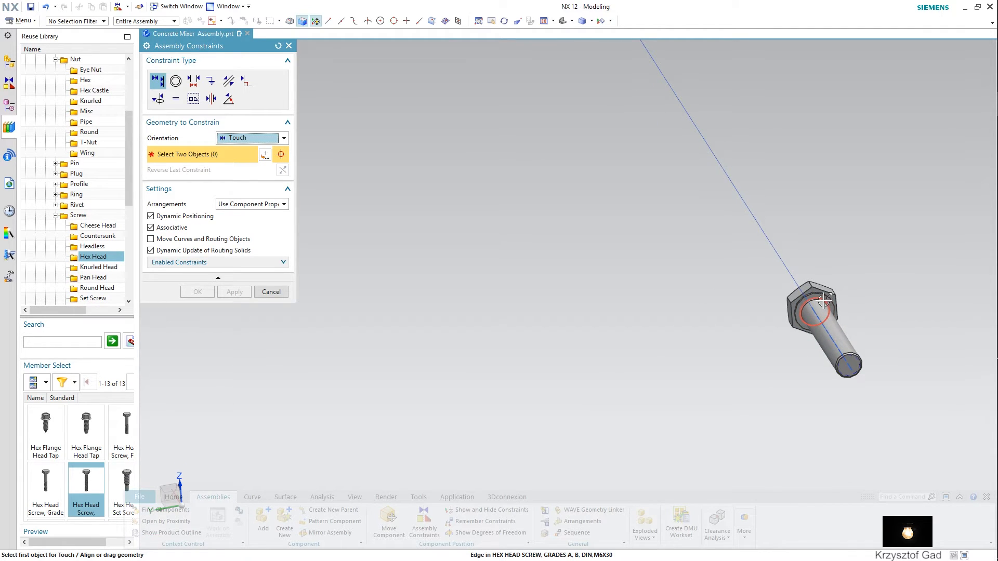
left_click(825, 302)
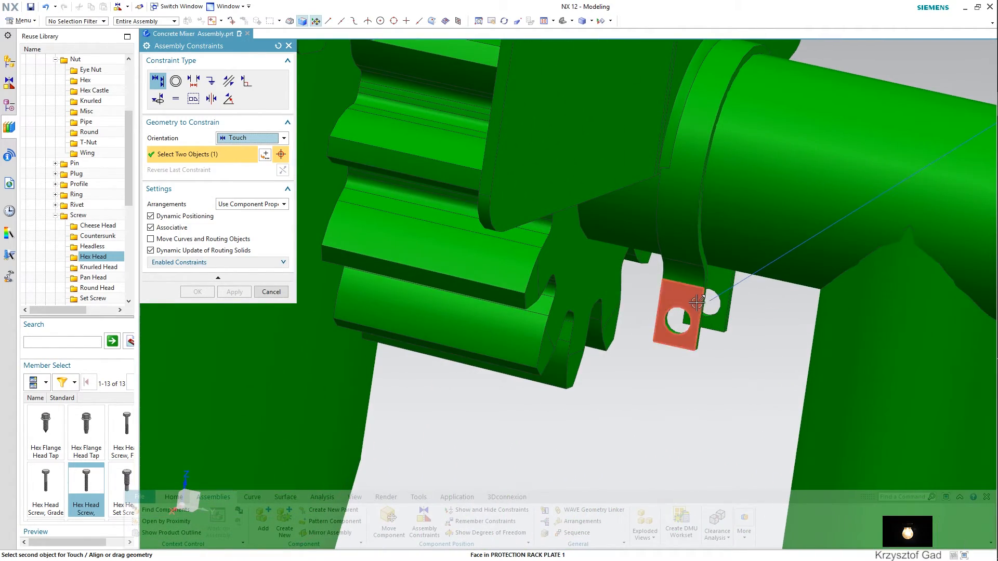
left_click(698, 302)
left_click(239, 291)
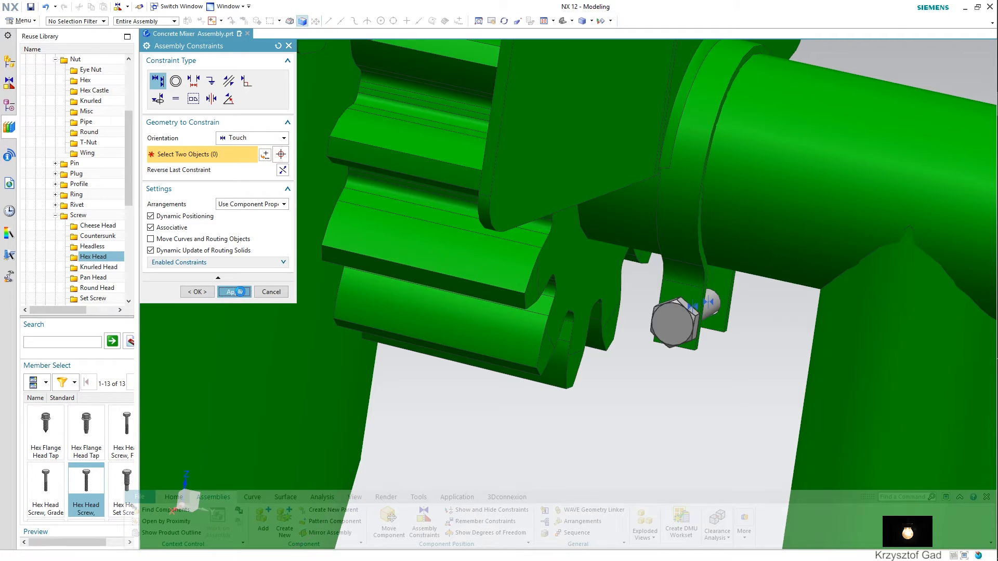
left_click(281, 293)
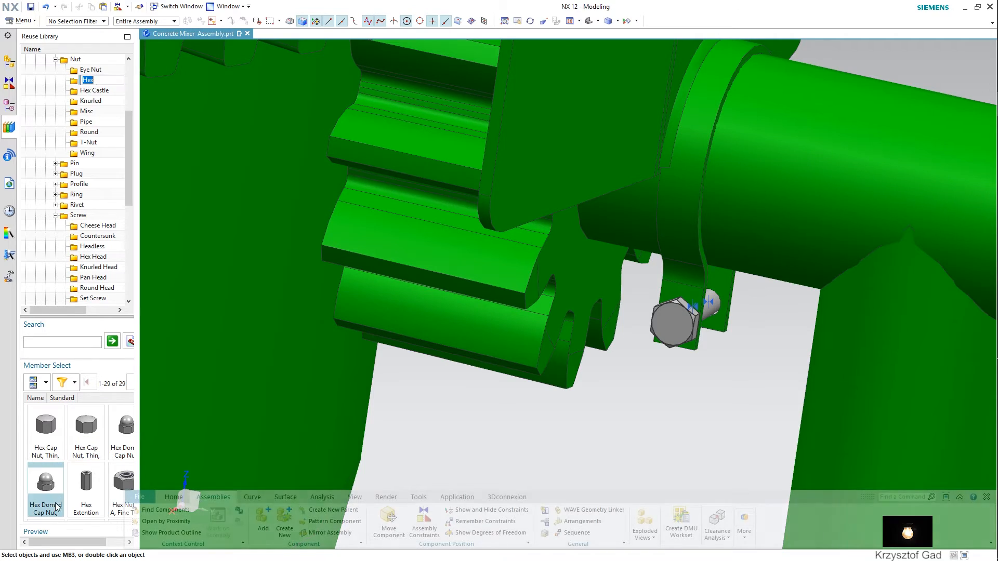
Add a Hex Nut, 1A, DIN of size M6 from the reuse library near the M6x30 screw.
scroll(71, 471, "down", 3)
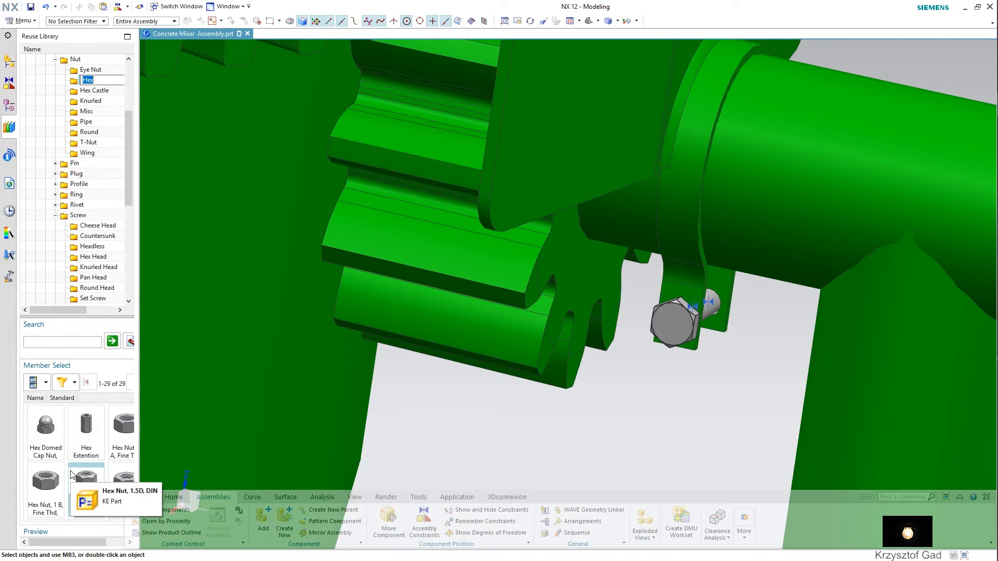
scroll(71, 474, "down", 3)
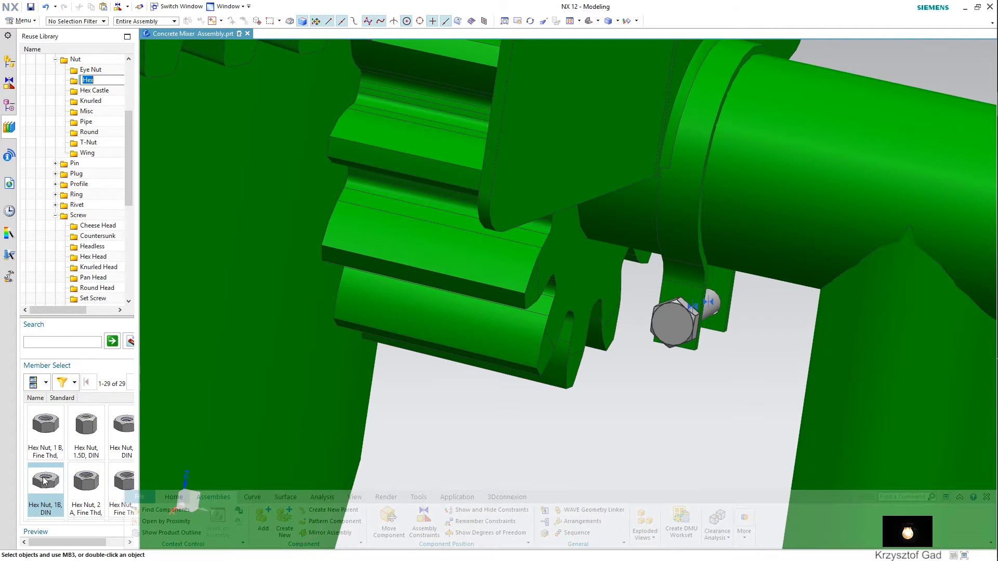
scroll(45, 481, "up", 3)
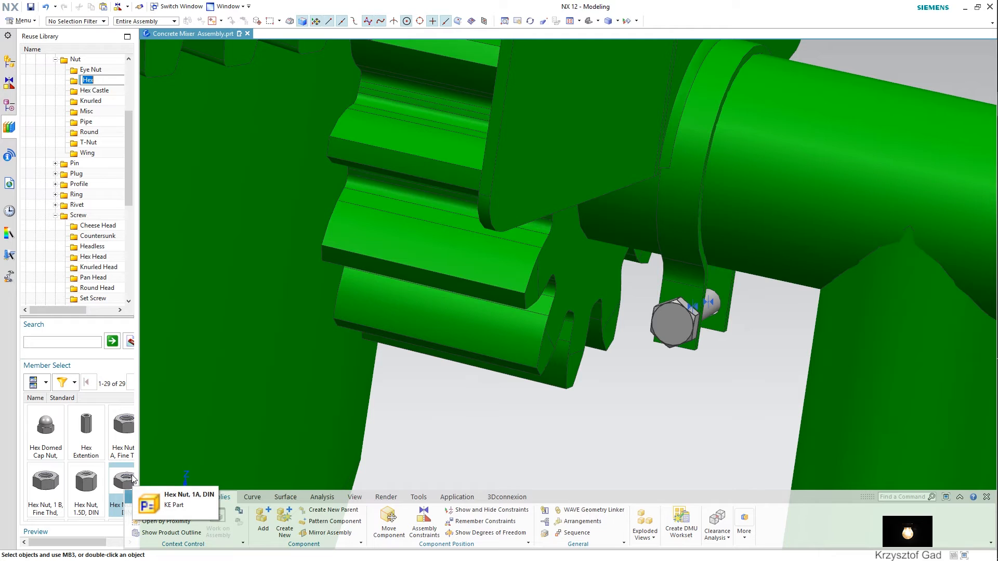
left_click_drag(125, 476, 714, 386)
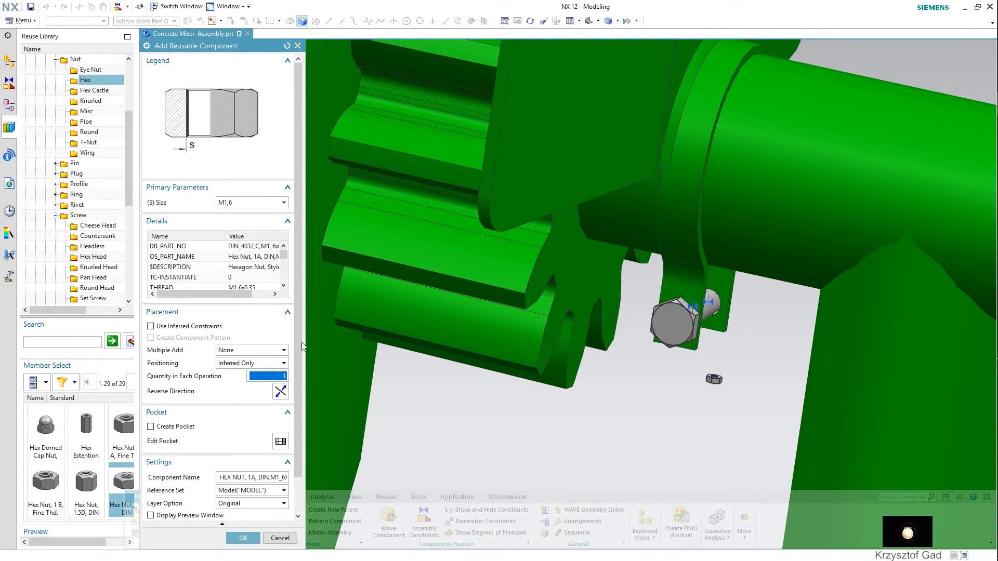
left_click(252, 205)
left_click(248, 268)
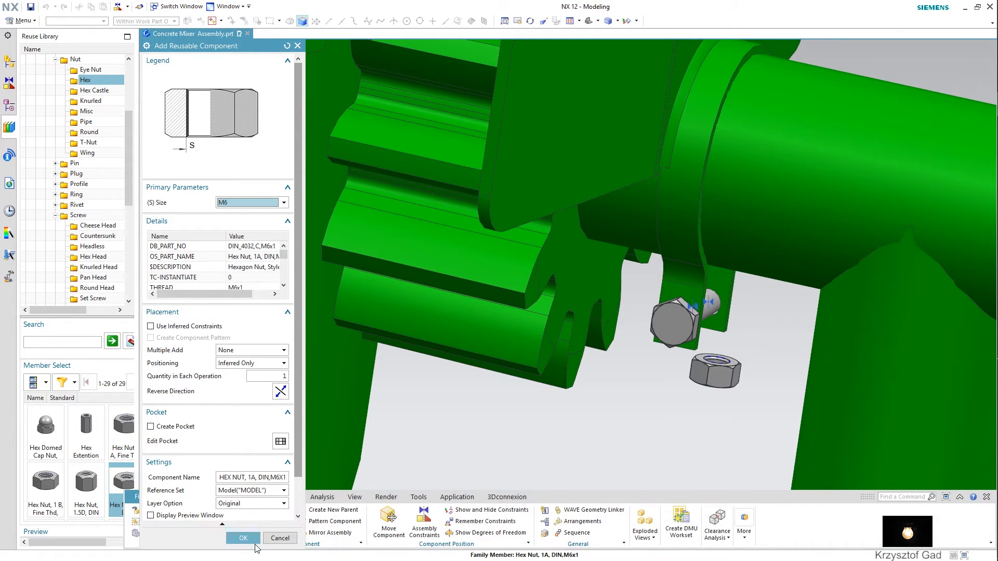
left_click(244, 539)
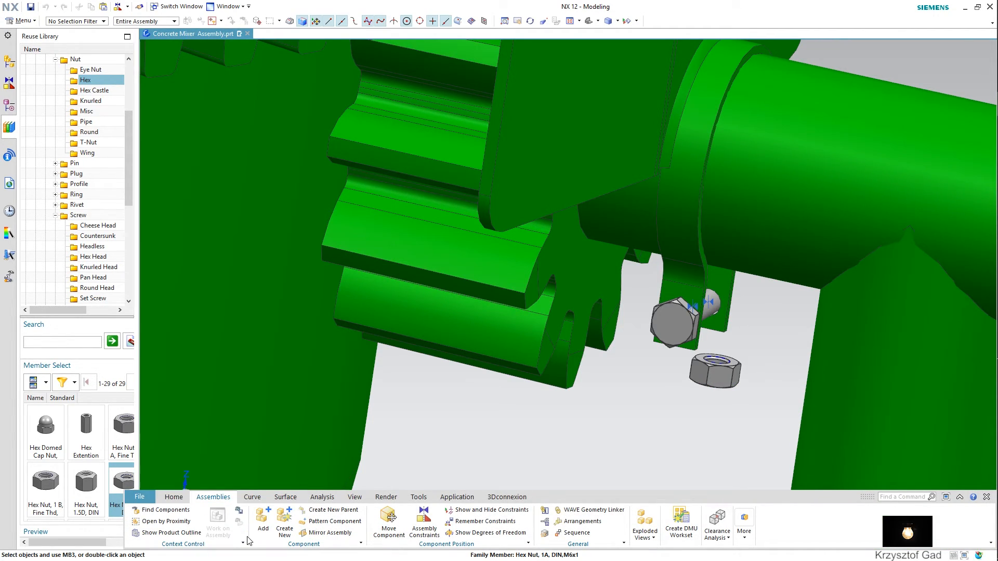
Add a Touch constraint between the M6 nut's flat face and the outer face of Protection Rack Plate 1's tab at the screw end.
left_click(424, 517)
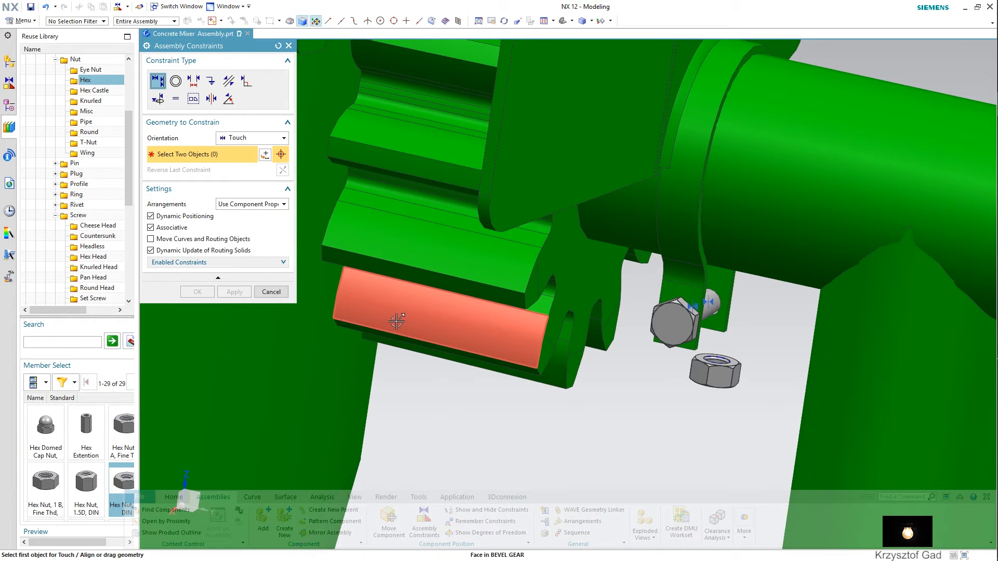
scroll(674, 382, "up", 1)
scroll(674, 382, "up", 2)
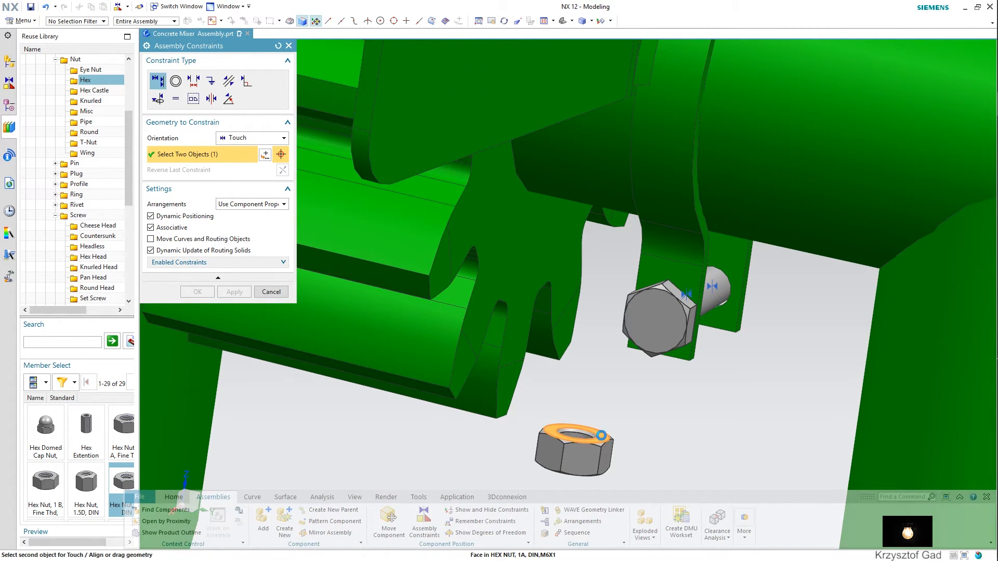
scroll(601, 436, "down", 5)
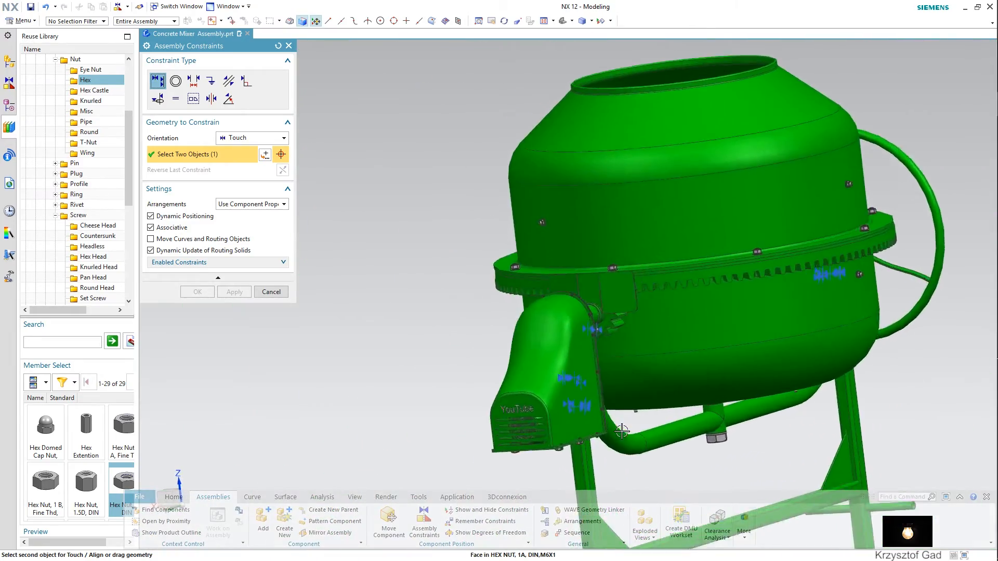
scroll(621, 431, "up", 6)
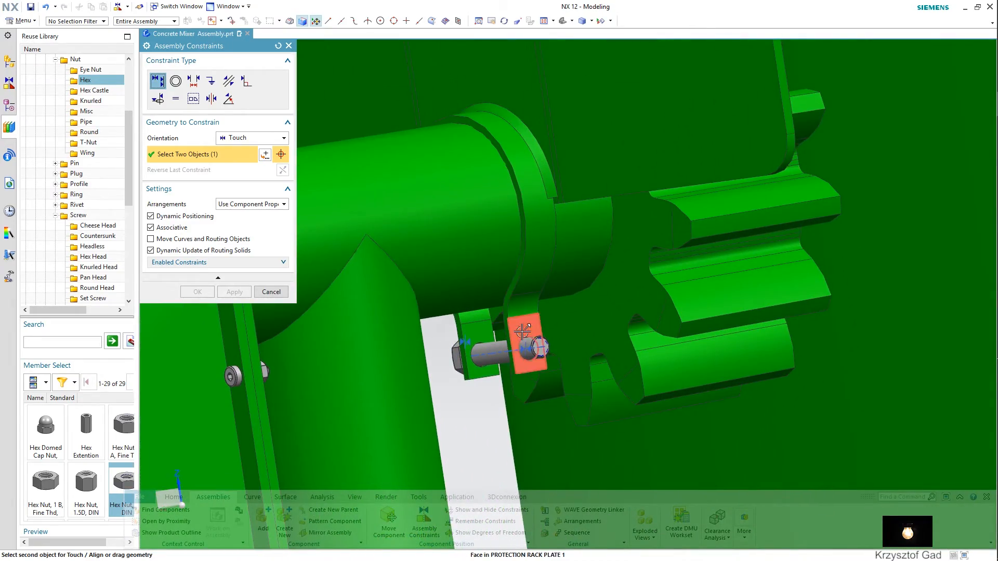
Align the M6 hex nut's centerline with the M6x30 screw's centerline using an Infer Center/Axis constraint.
scroll(522, 332, "down", 5)
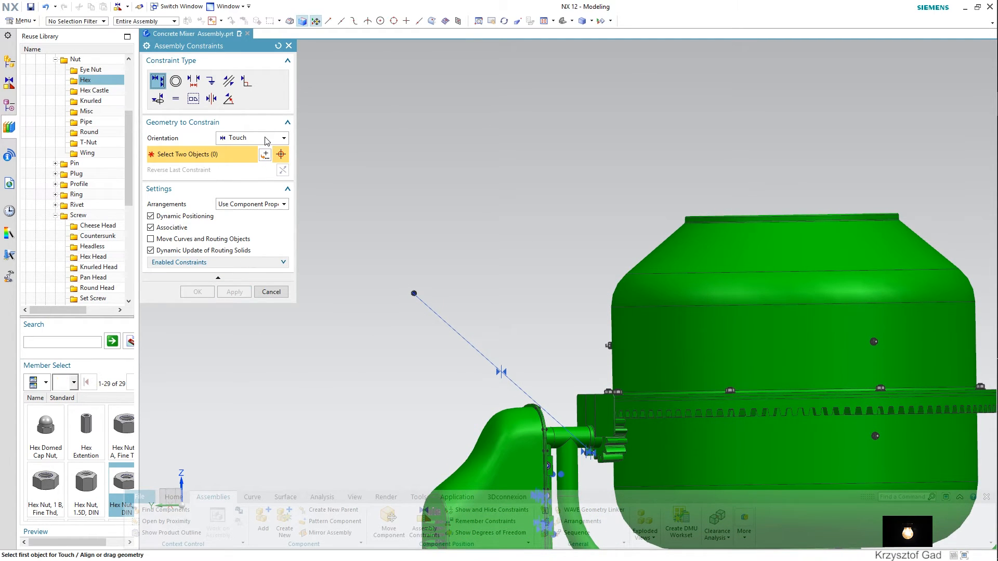
left_click(251, 182)
scroll(548, 324, "up", 6)
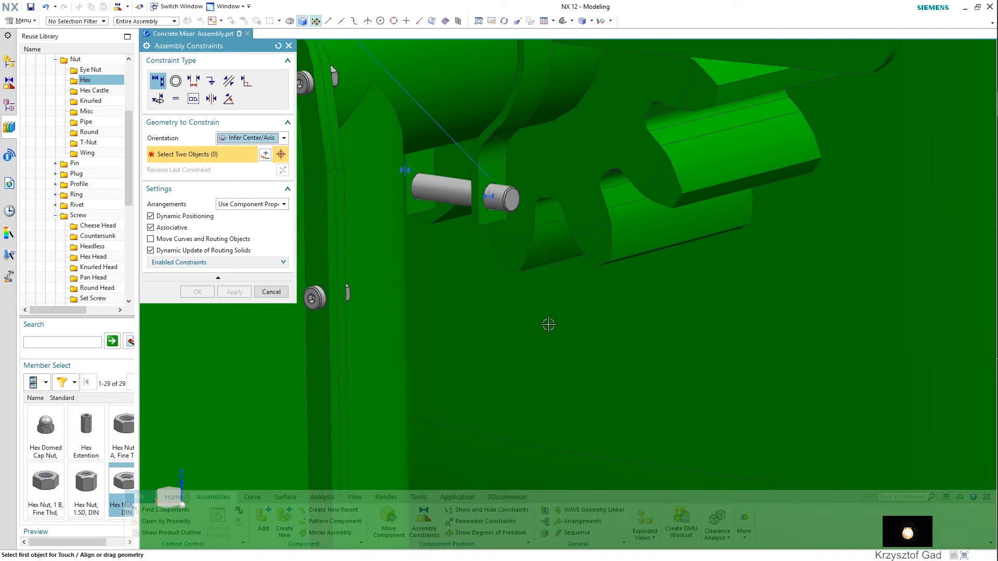
scroll(541, 291, "up", 4)
left_click(407, 137)
scroll(412, 140, "down", 10)
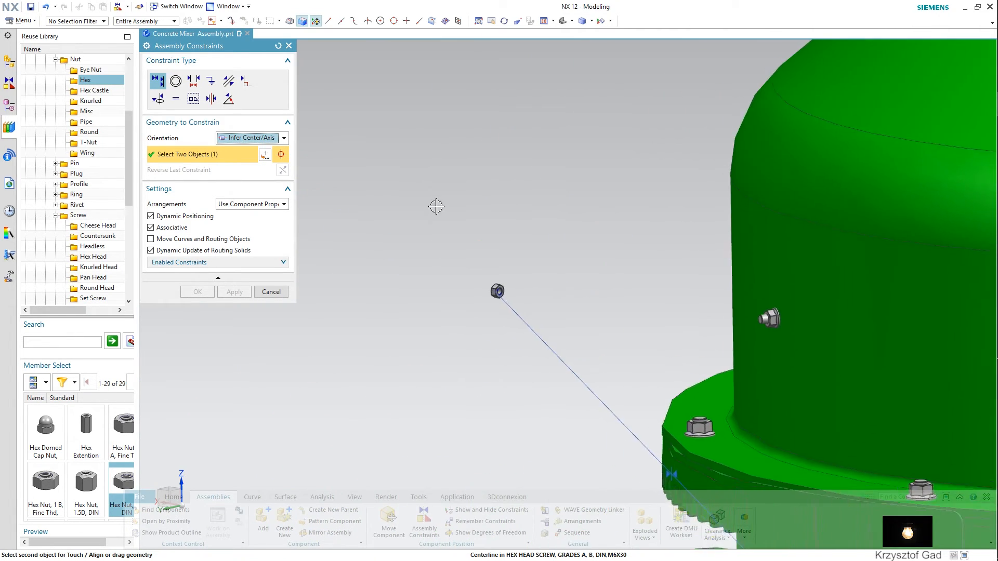
scroll(500, 291, "up", 6)
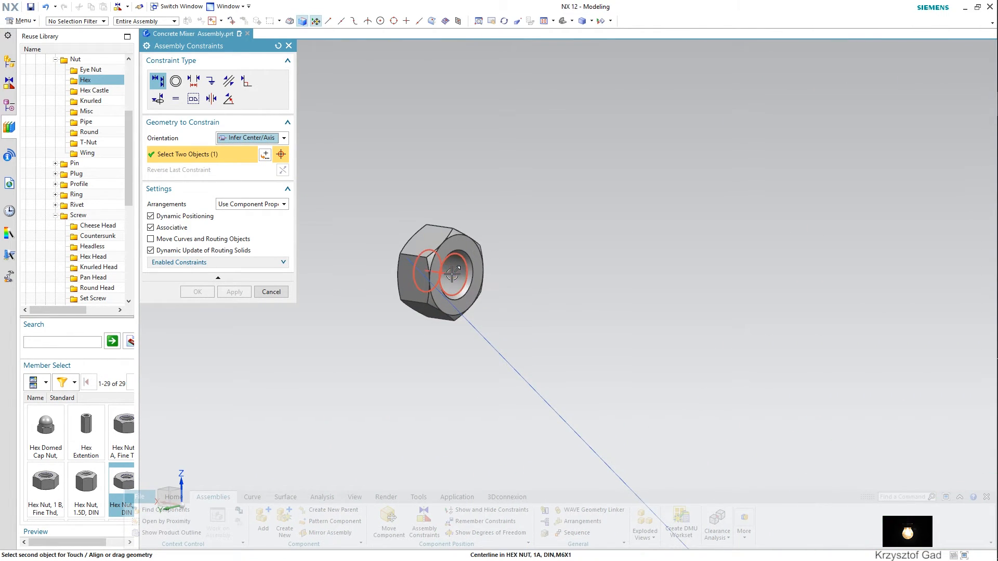
left_click(451, 276)
scroll(449, 298, "down", 6)
scroll(445, 301, "up", 5)
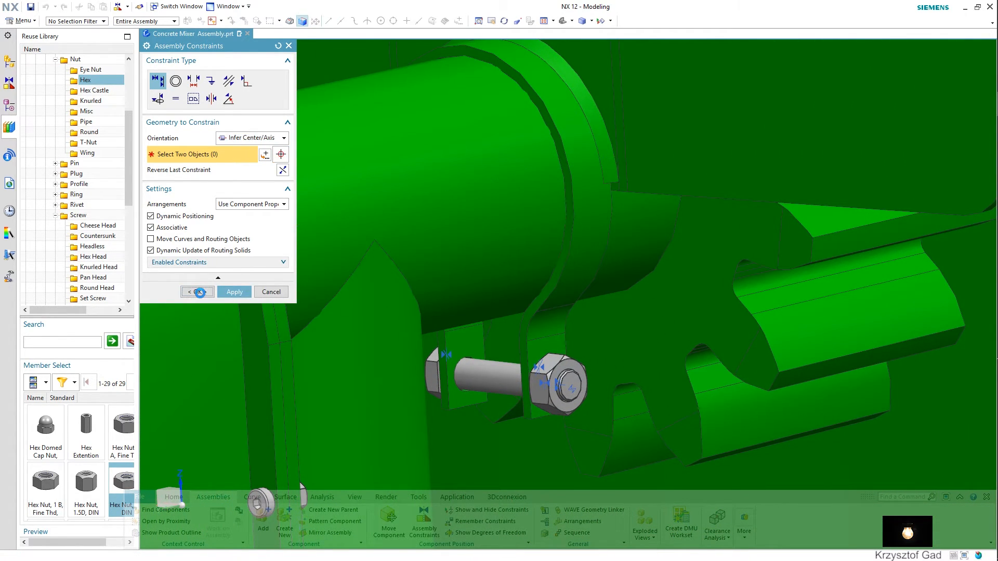
scroll(4, 157, "down", 4)
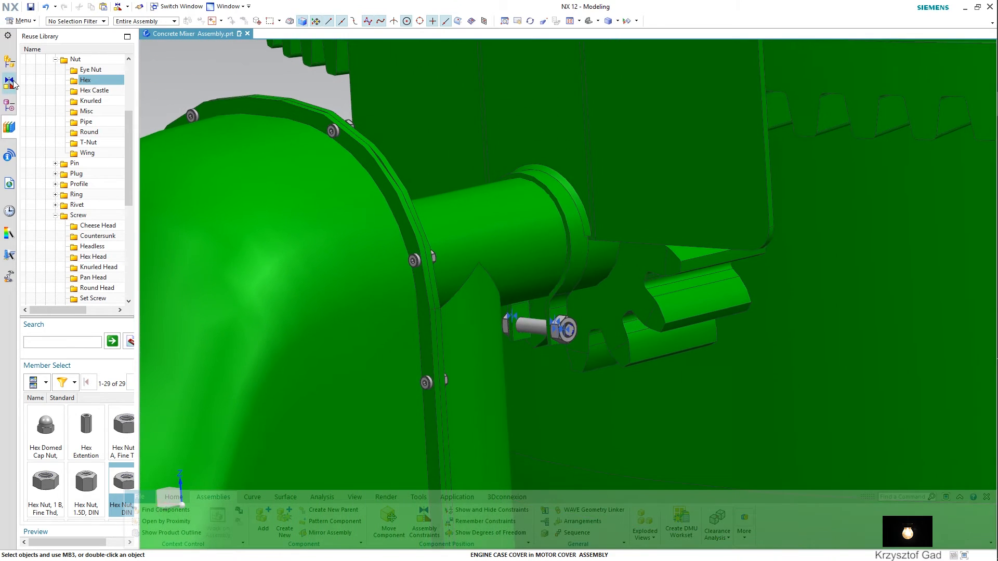
Collapse the Motor Cover Assembly in the component tree and hide all assembly constraints in the model view.
left_click(11, 82)
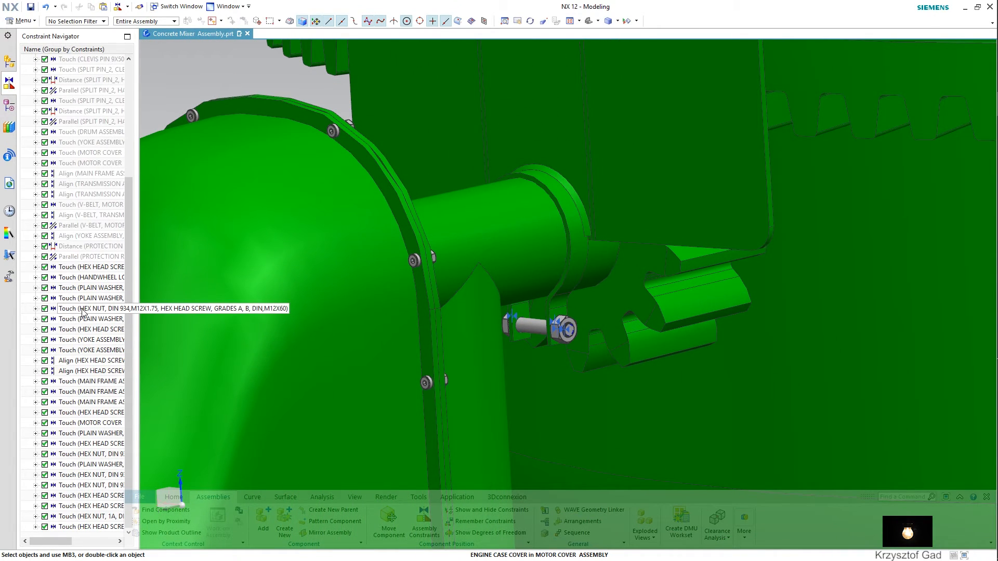
scroll(78, 307, "up", 5)
left_click(13, 63)
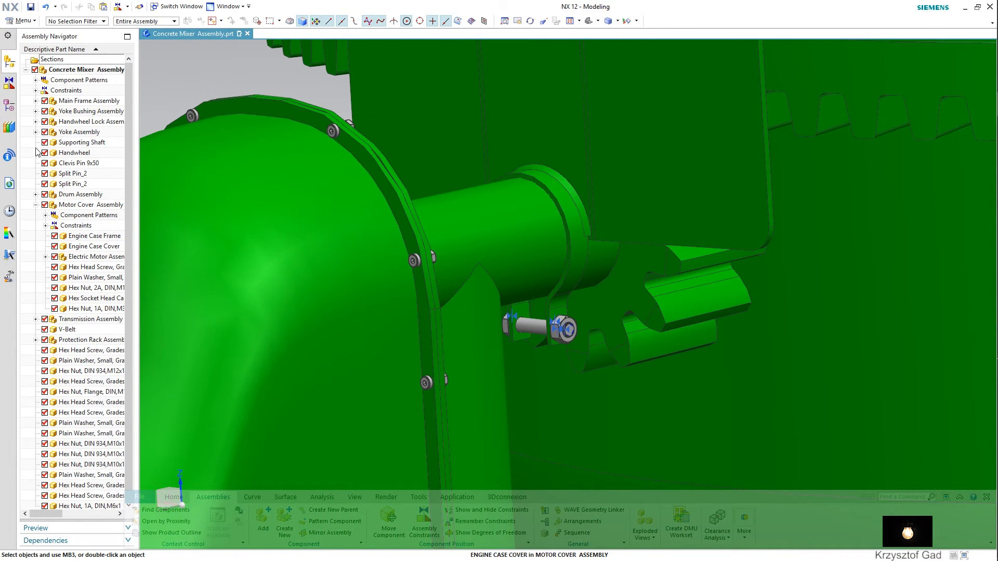
left_click(36, 205)
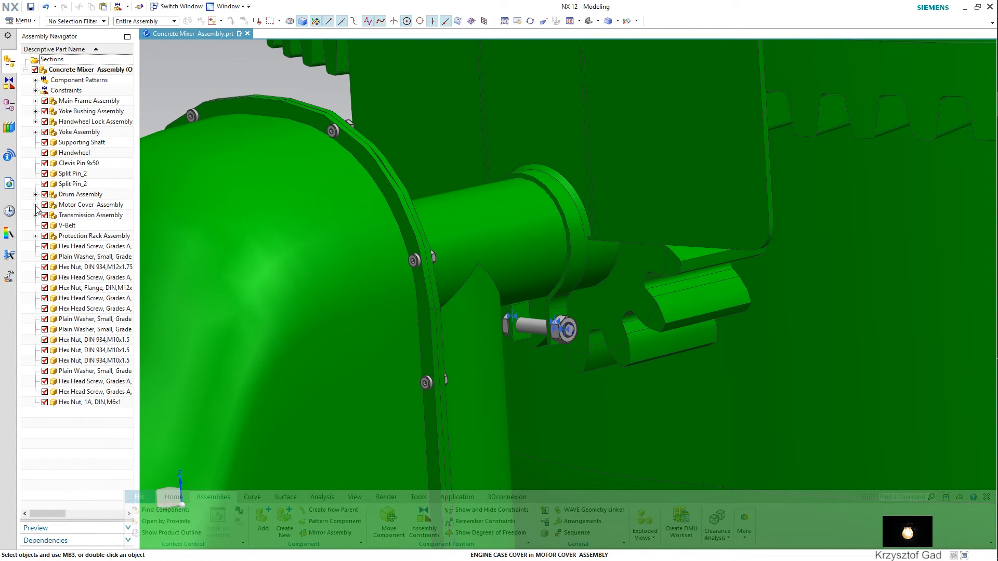
key("ctrl+f")
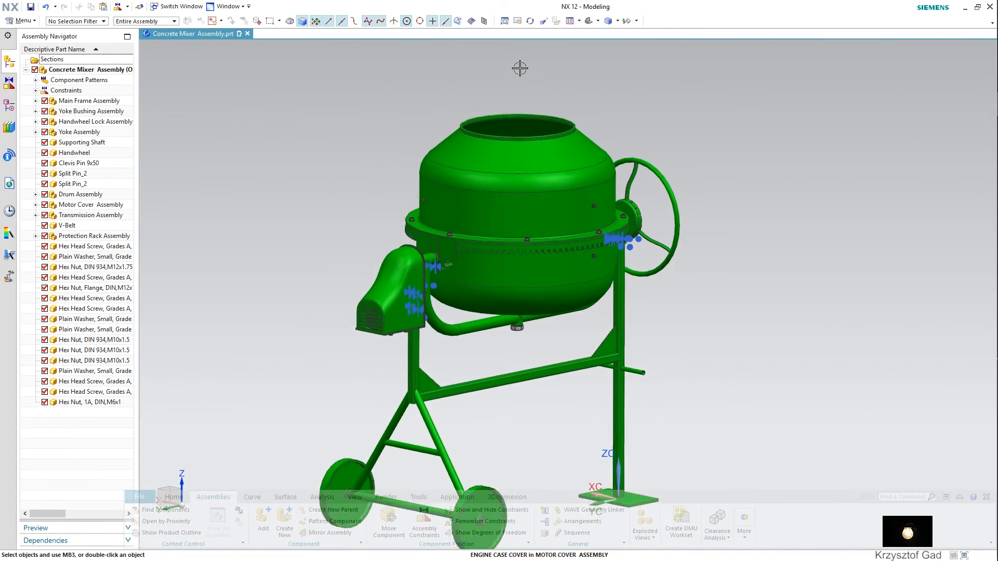
left_click(626, 21)
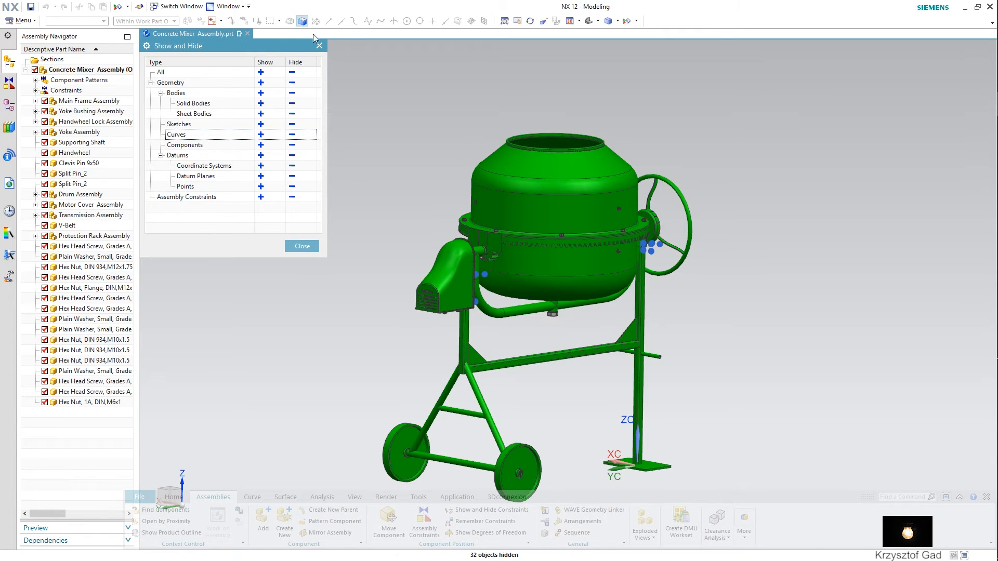
left_click(302, 246)
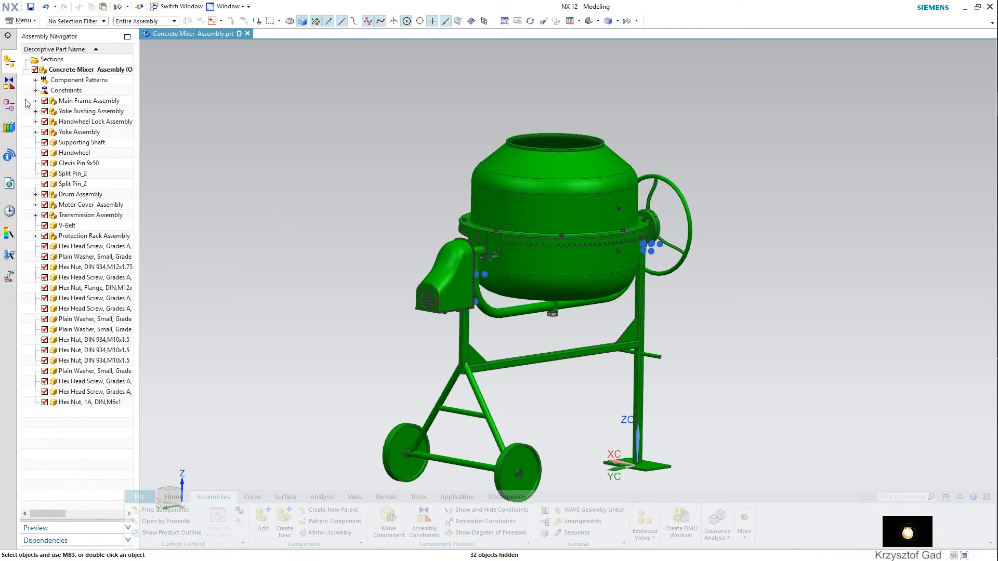
Hide the three LinearPattern component patterns of the Concrete Mixer Assembly.
left_click(35, 80)
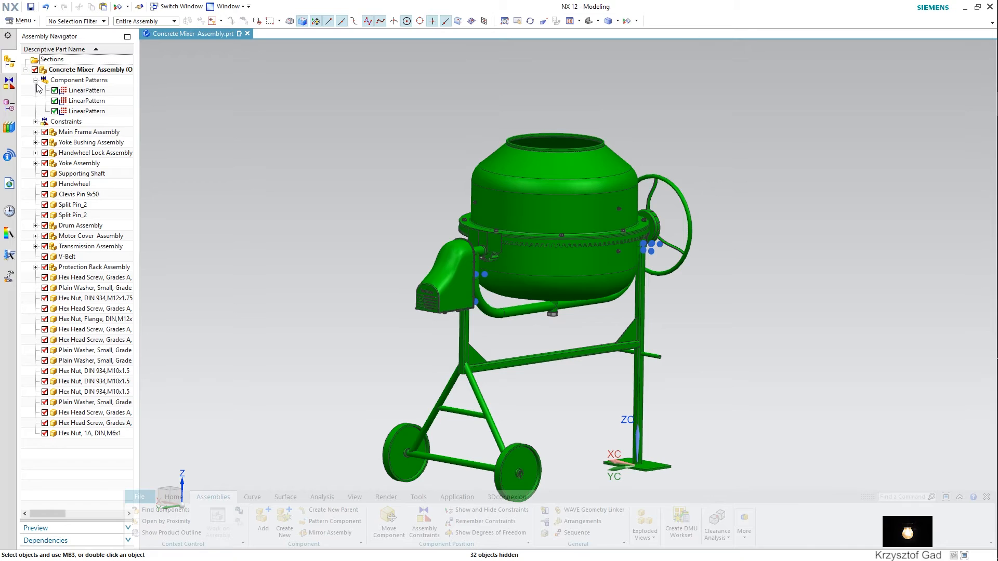
left_click(89, 92)
left_click(99, 111, "shift")
right_click(100, 113)
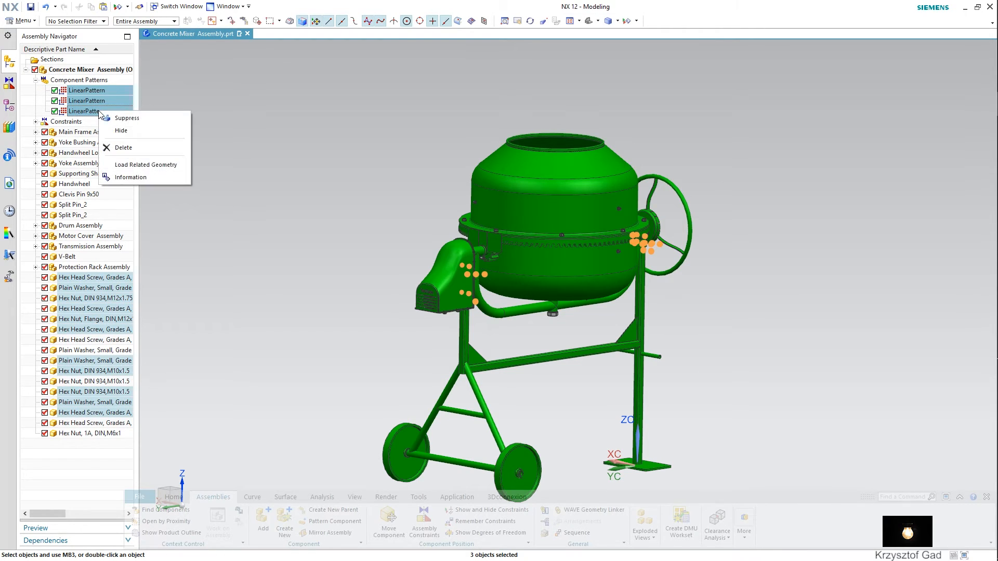
left_click(113, 131)
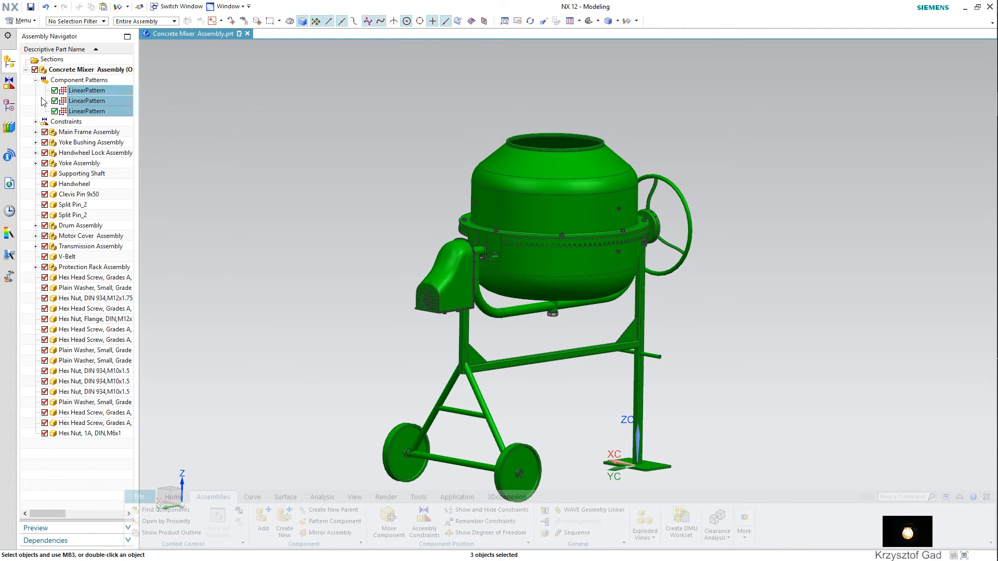
left_click(36, 80)
key("Escape")
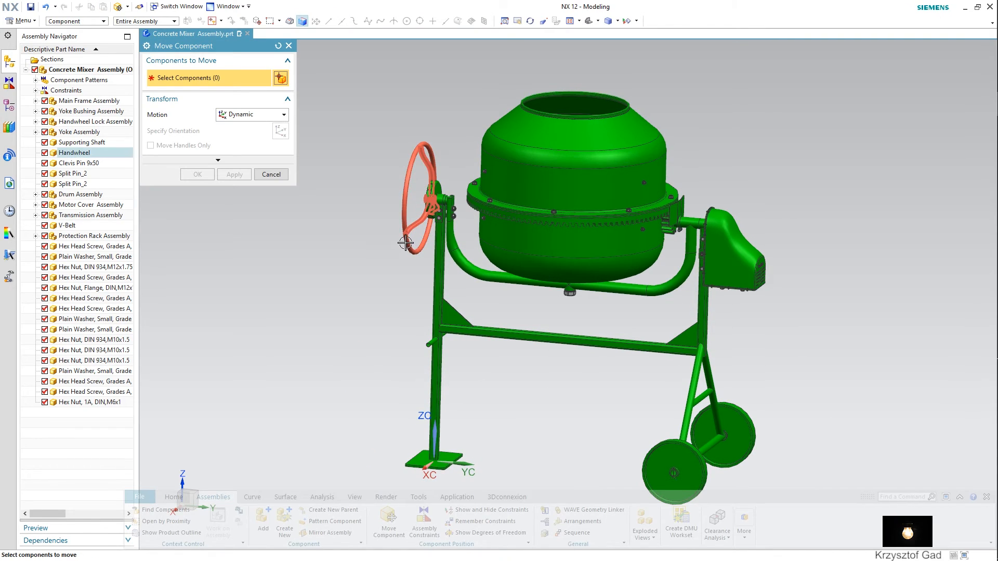
Test the drum's tilting by rotating the handwheel about its ZC axis with Move Component, and discard the move.
left_click(186, 135)
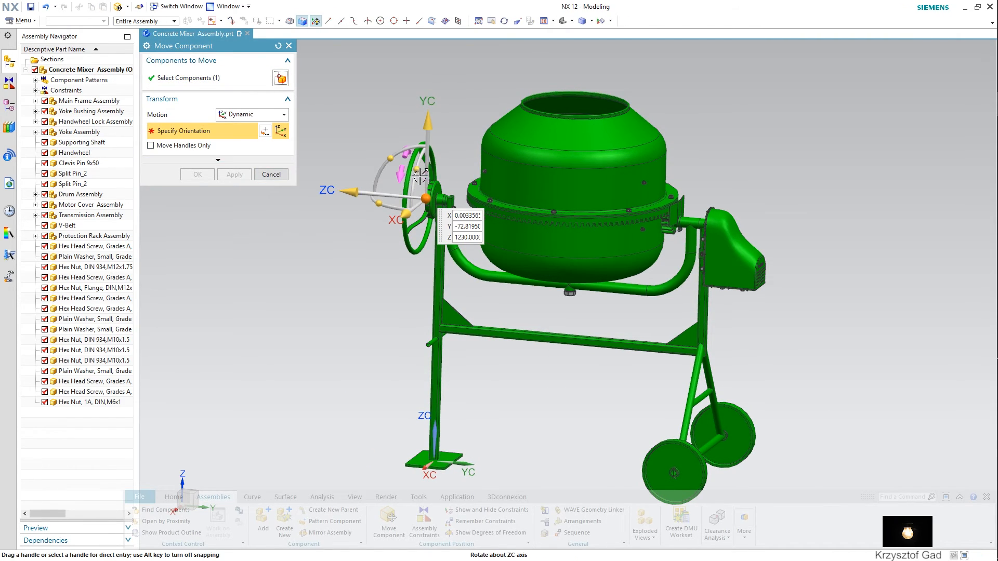
left_click_drag(417, 170, 406, 191)
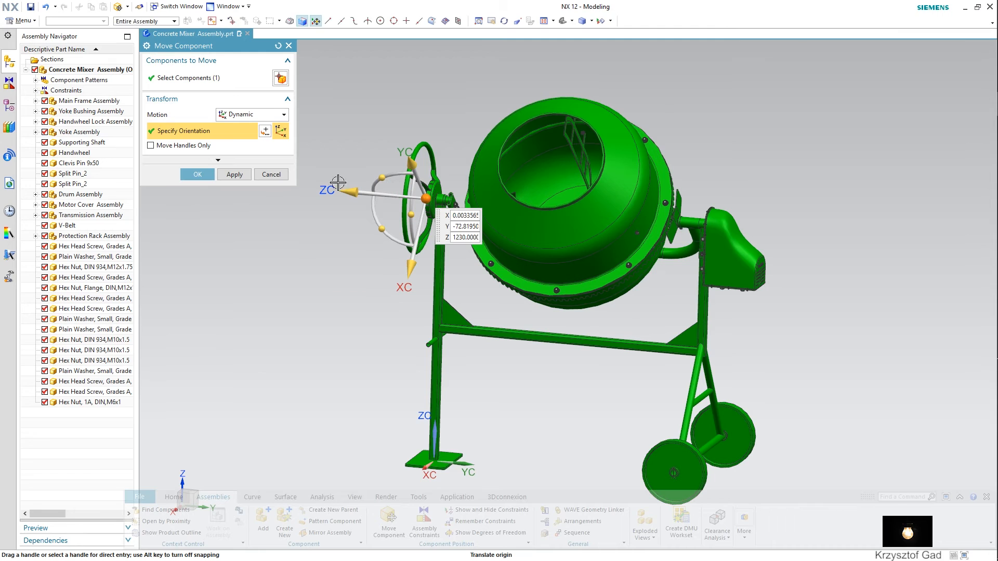
left_click(271, 175)
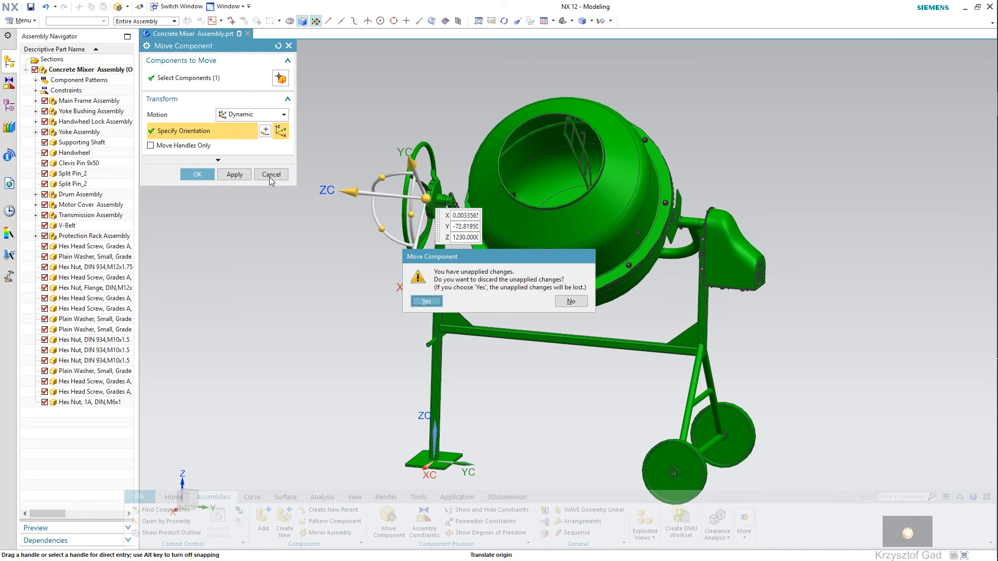
left_click(425, 301)
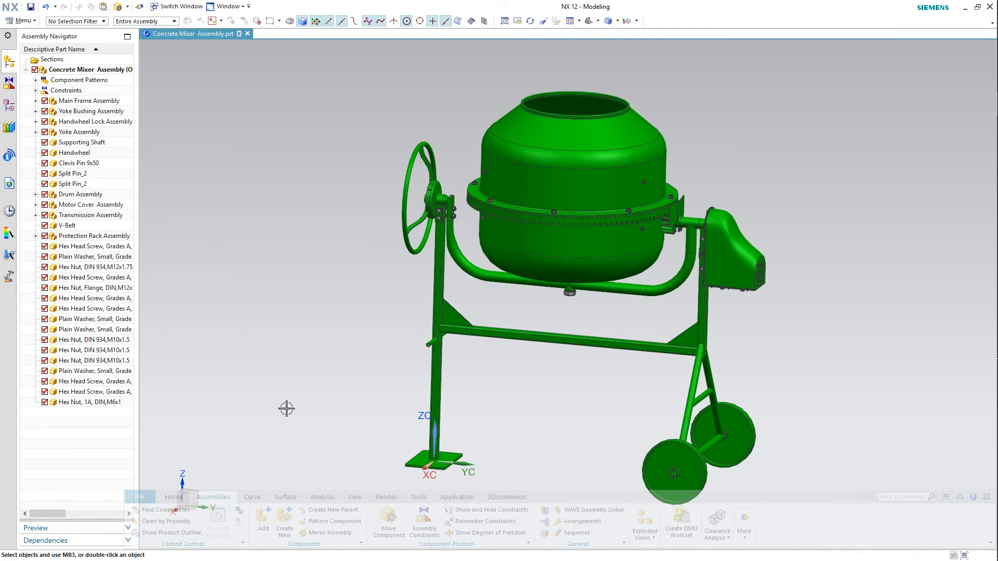